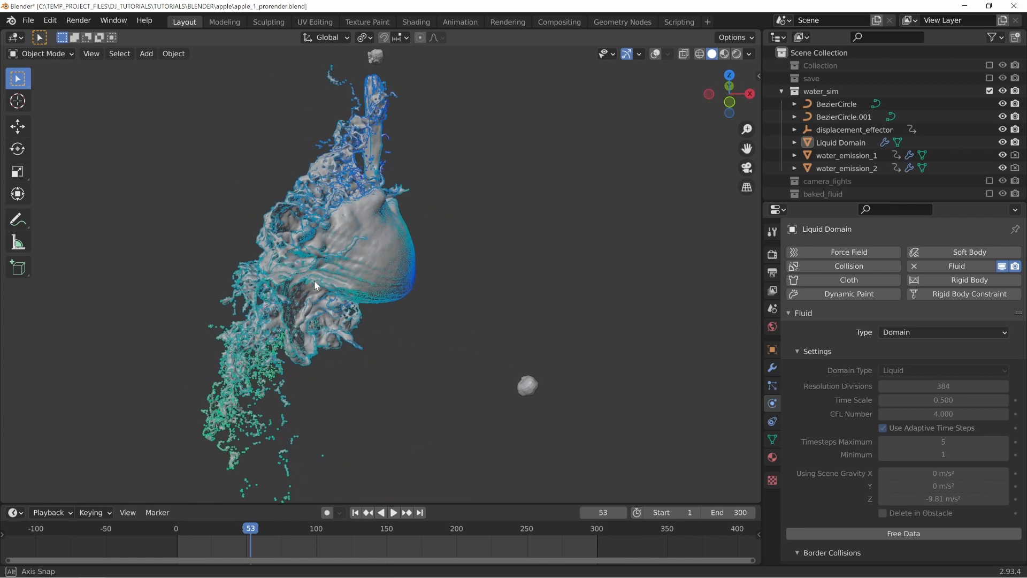
Examine the baked Liquid Domain splash mesh at frame 53 from several angles and distances
middle_drag(313, 280, 523, 267)
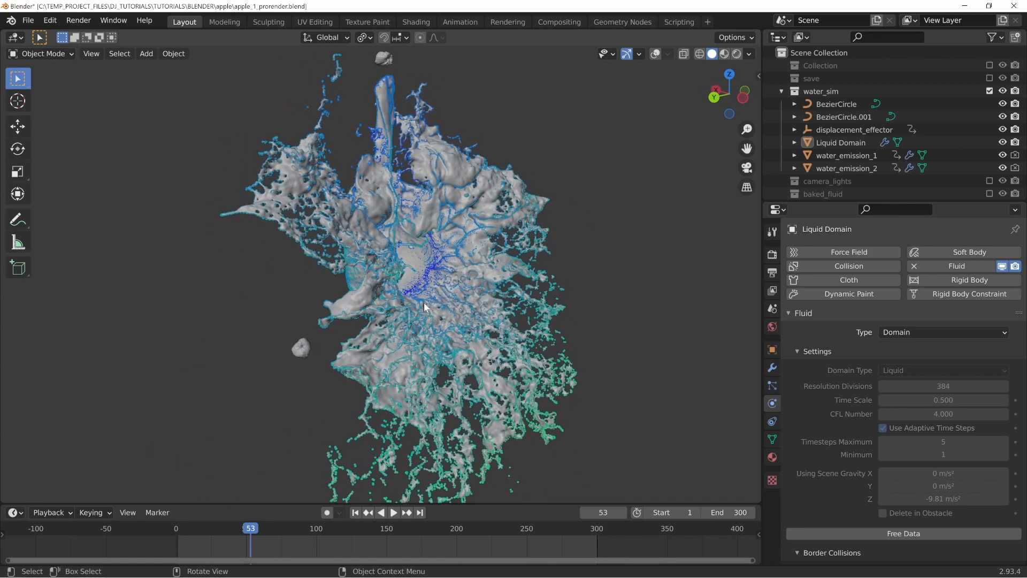
middle_drag(427, 306, 492, 294)
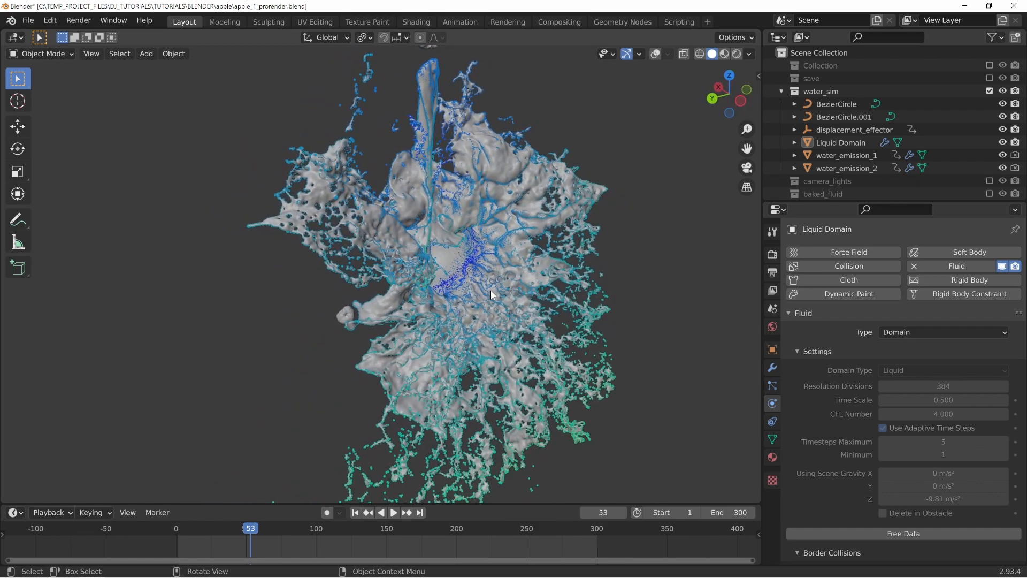
scroll(494, 294, up, 5)
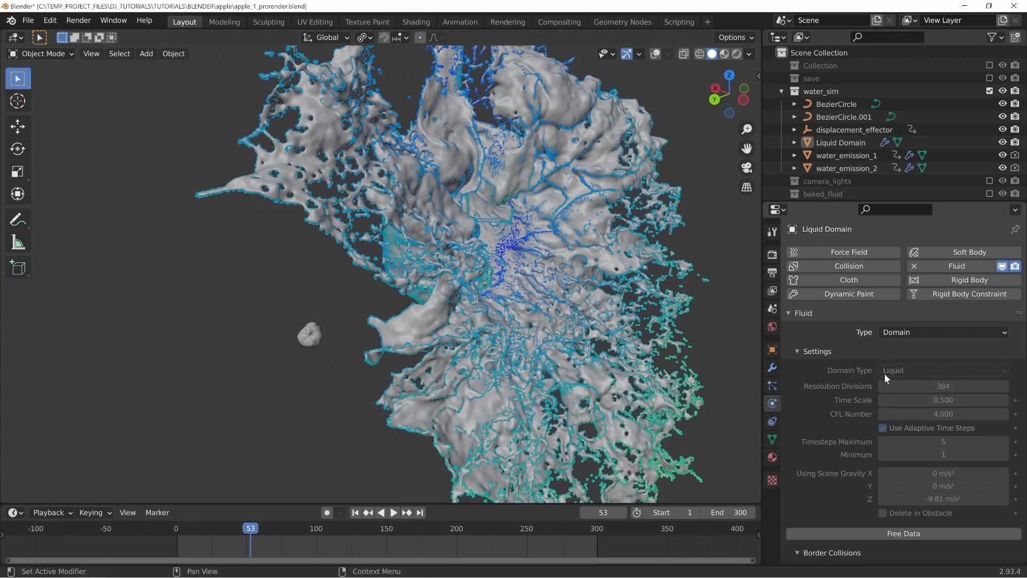
middle_drag(727, 377, 441, 305)
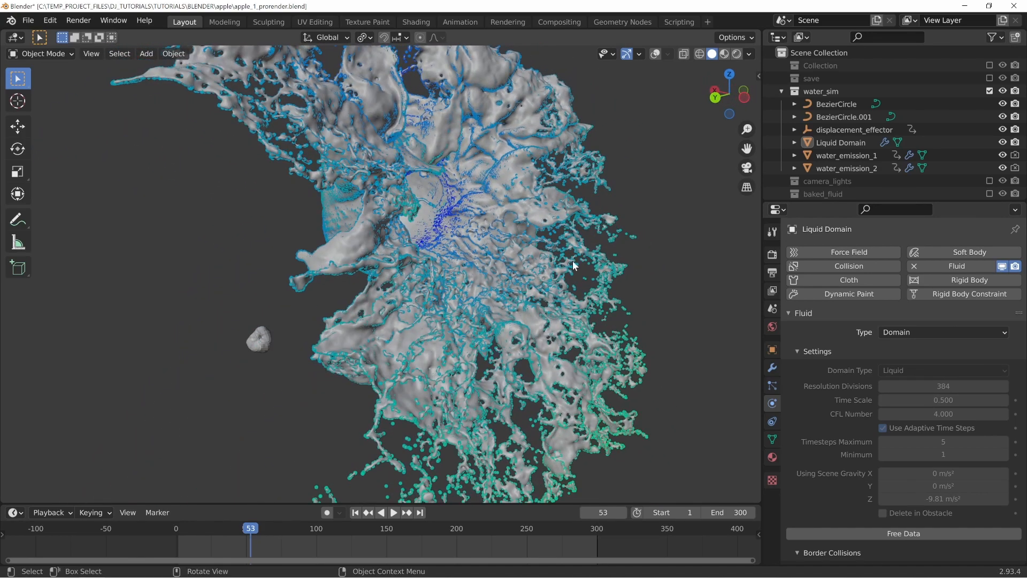
middle_drag(584, 283, 367, 262)
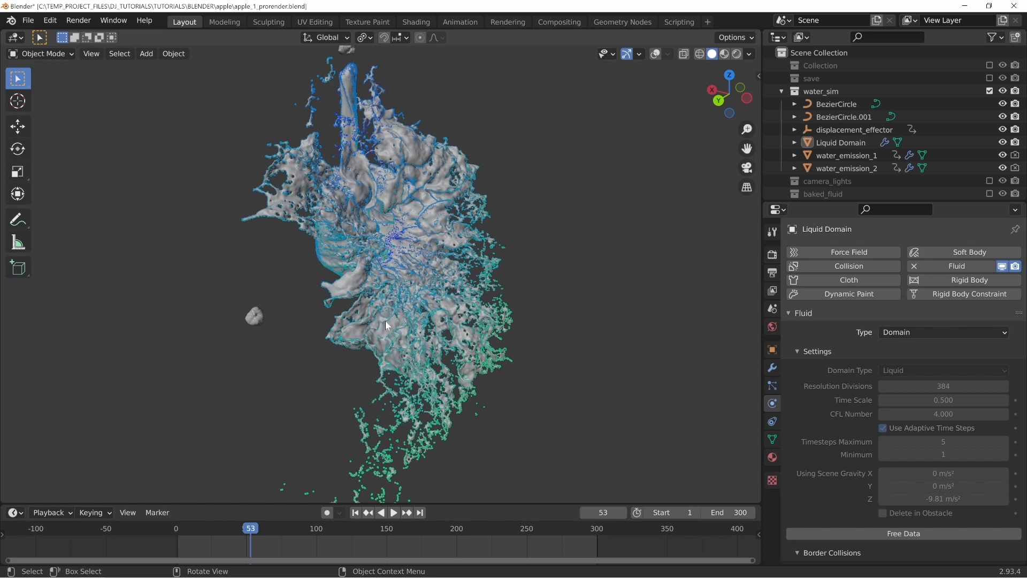
middle_drag(503, 205, 481, 239)
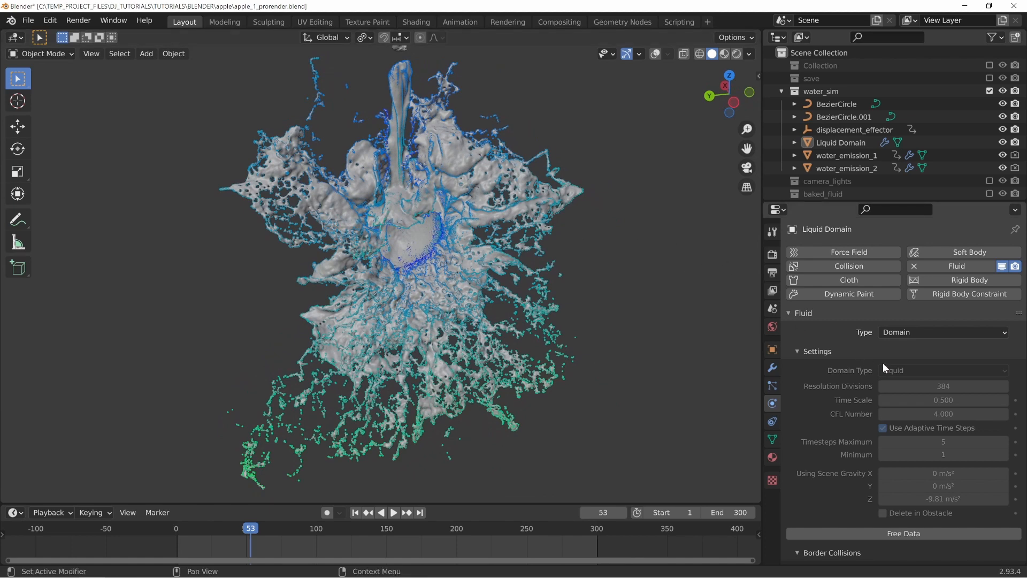
middle_drag(382, 311, 413, 281)
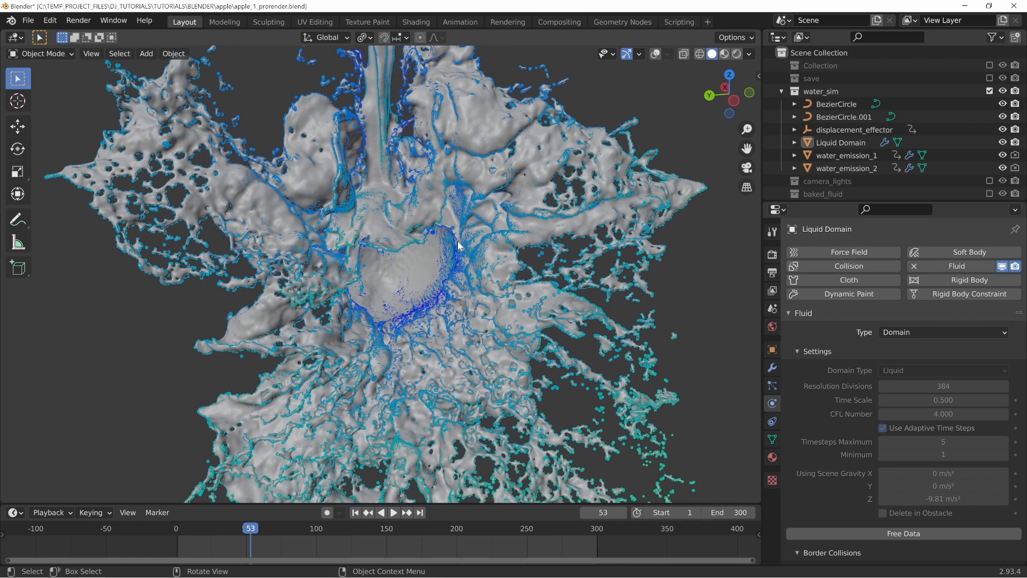
middle_drag(393, 234, 436, 258)
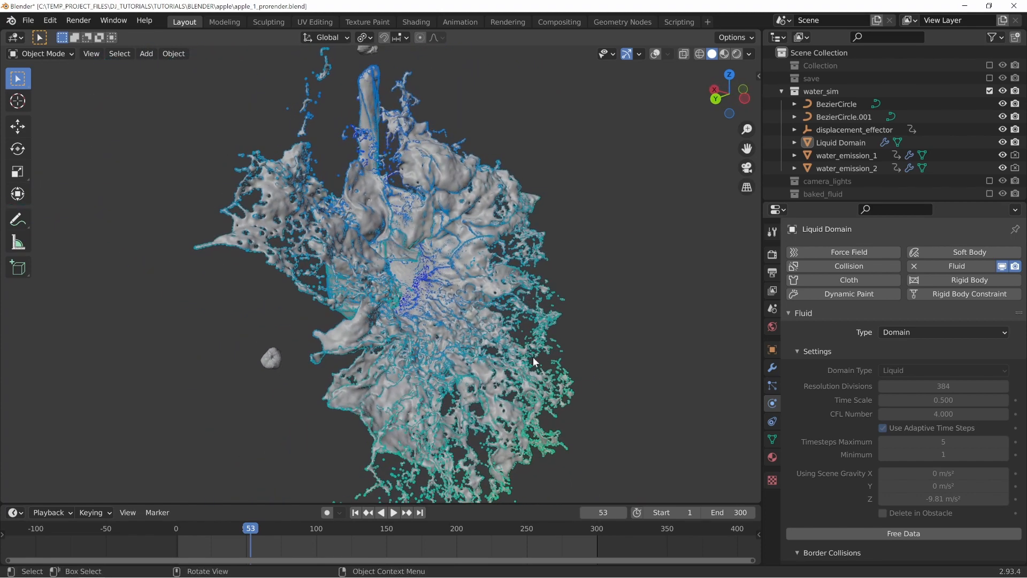
mouse_move(559, 324)
middle_down()
mouse_move(221, 317)
mouse_move(268, 295)
mouse_move(541, 307)
mouse_move(553, 318)
middle_up()
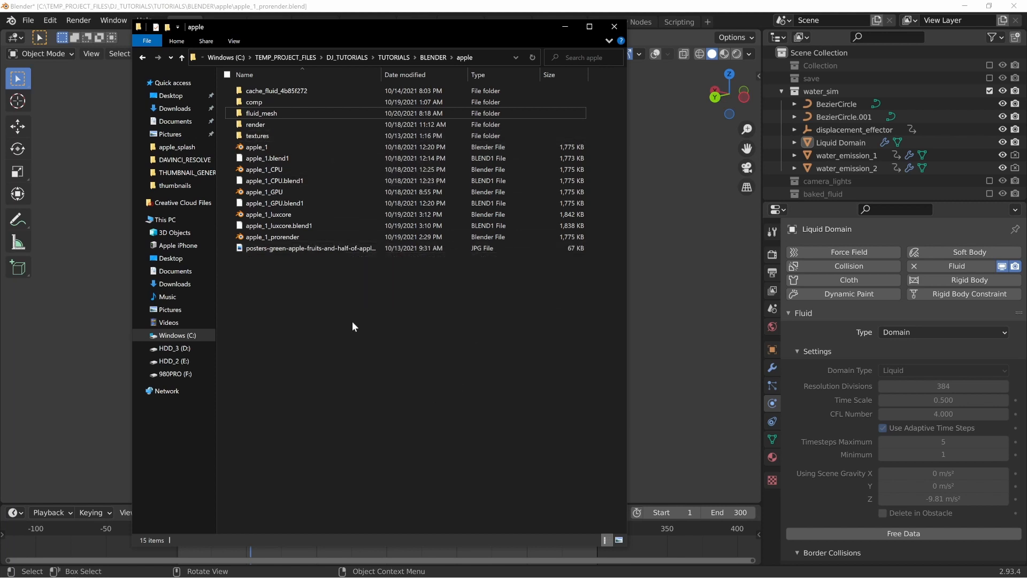
Switch to File Explorer, show the properties of the apple project folder, and place them beside the file list
drag(426, 25, 837, 29)
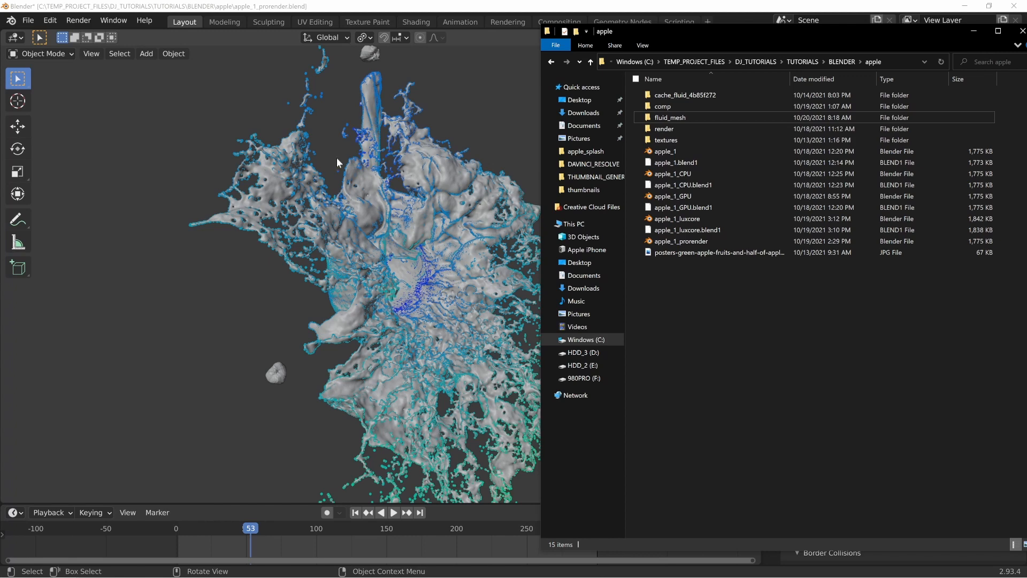
drag(852, 31, 515, 37)
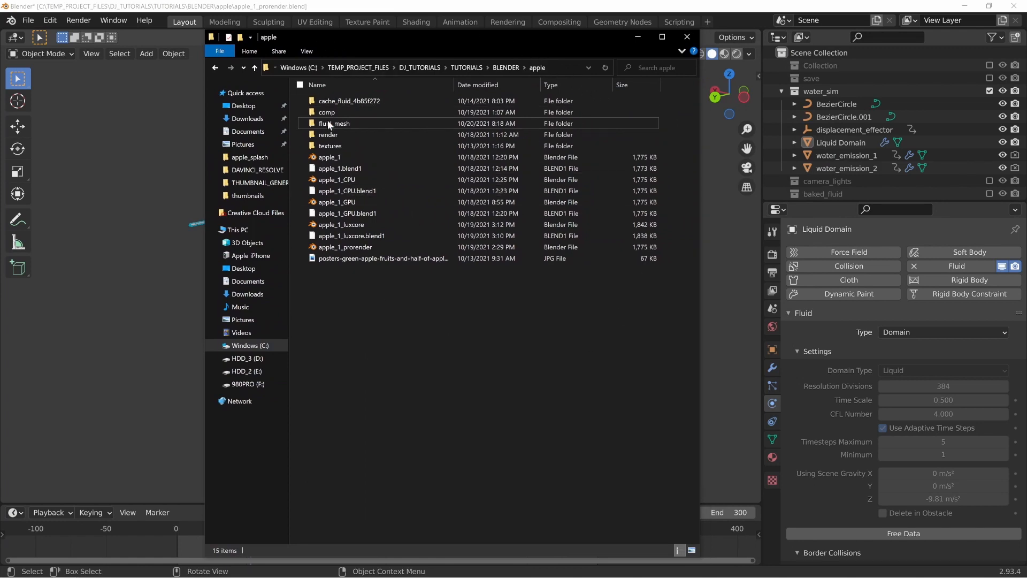
click(503, 68)
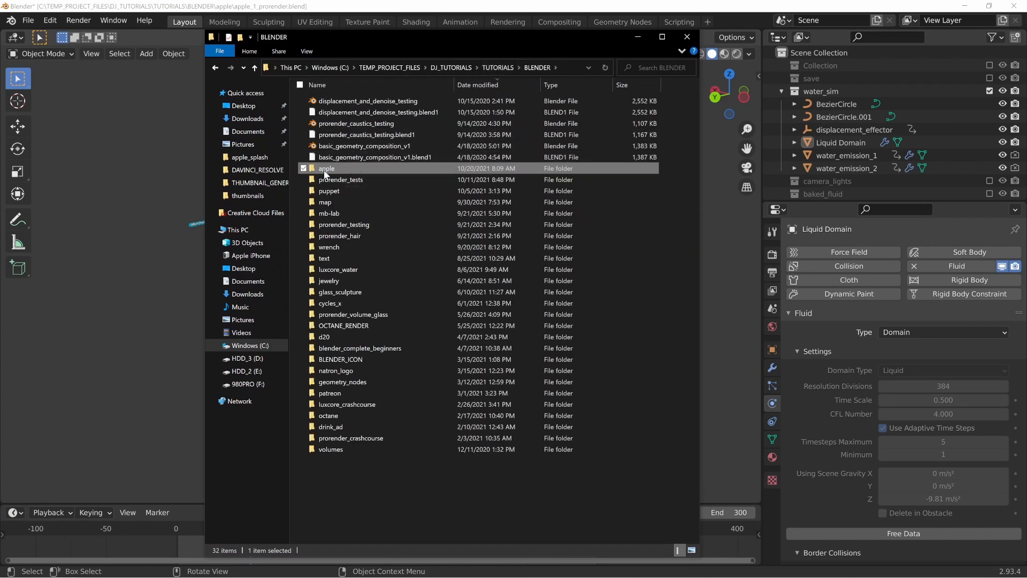
right_click(329, 170)
click(231, 435)
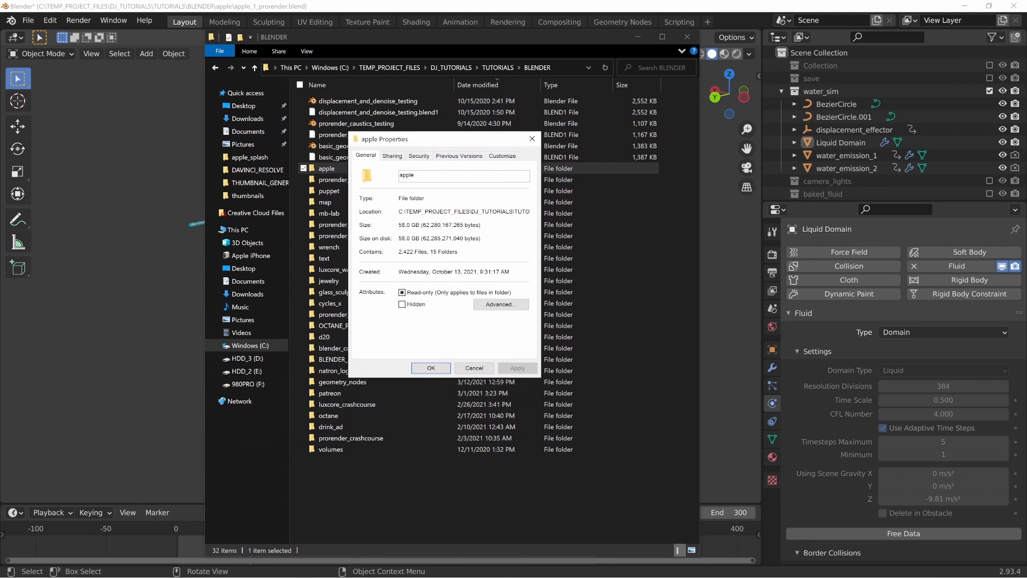
drag(425, 144, 785, 120)
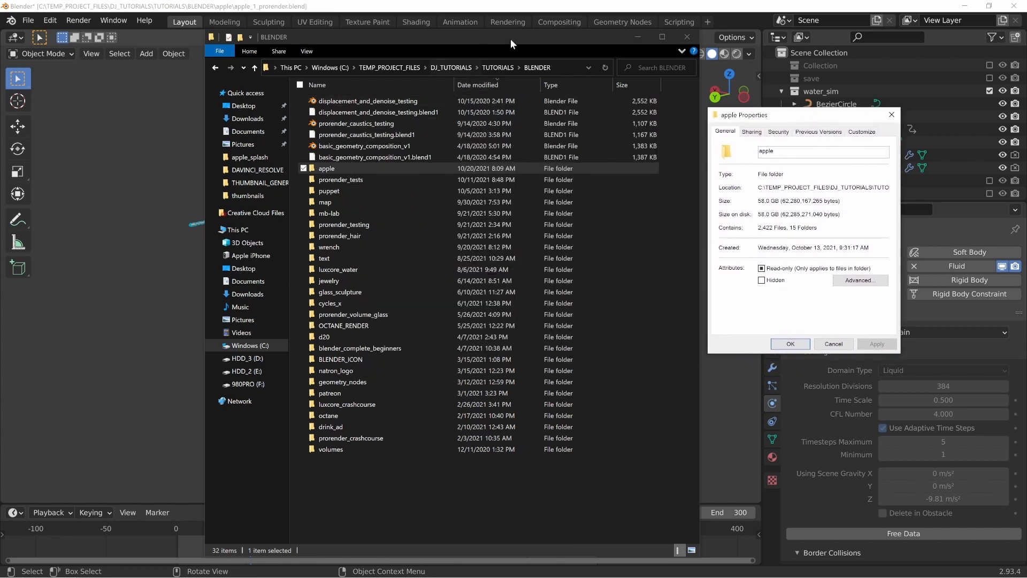
drag(511, 39, 451, 33)
drag(743, 118, 695, 108)
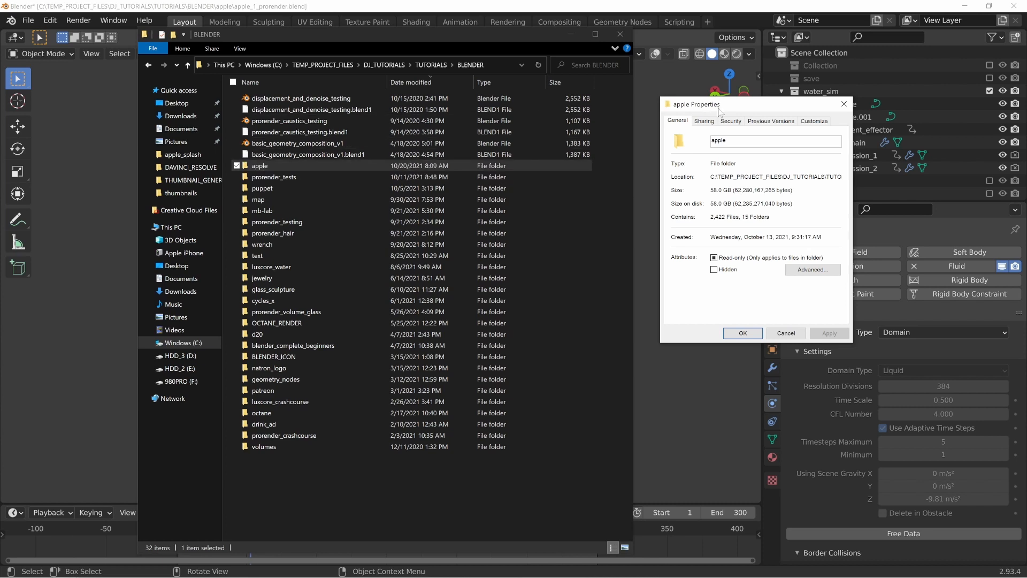
drag(720, 111, 703, 99)
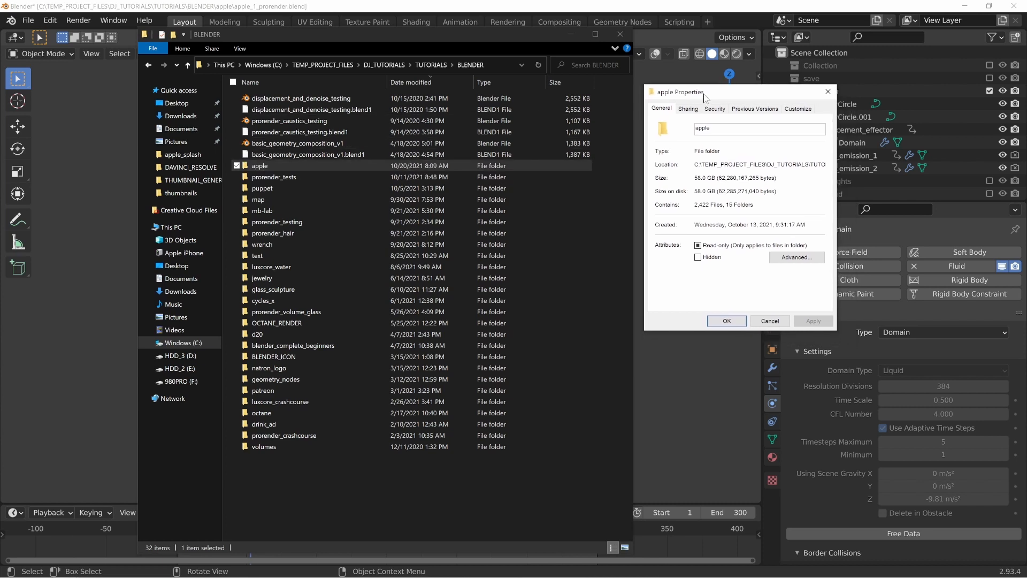
Open the apple folder and check the size of its render subfolder in the properties
double_click(268, 165)
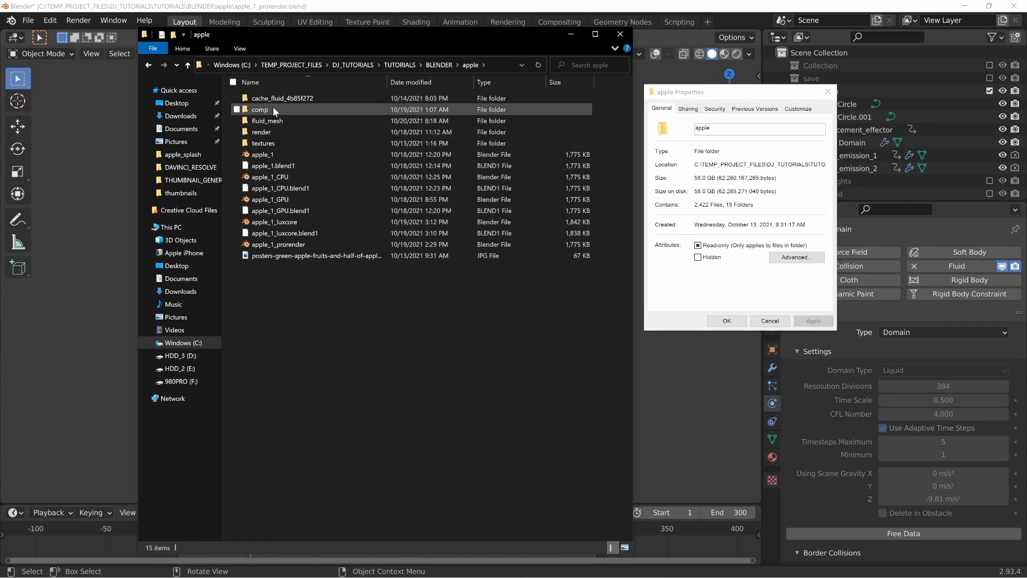
right_click(266, 132)
click(141, 437)
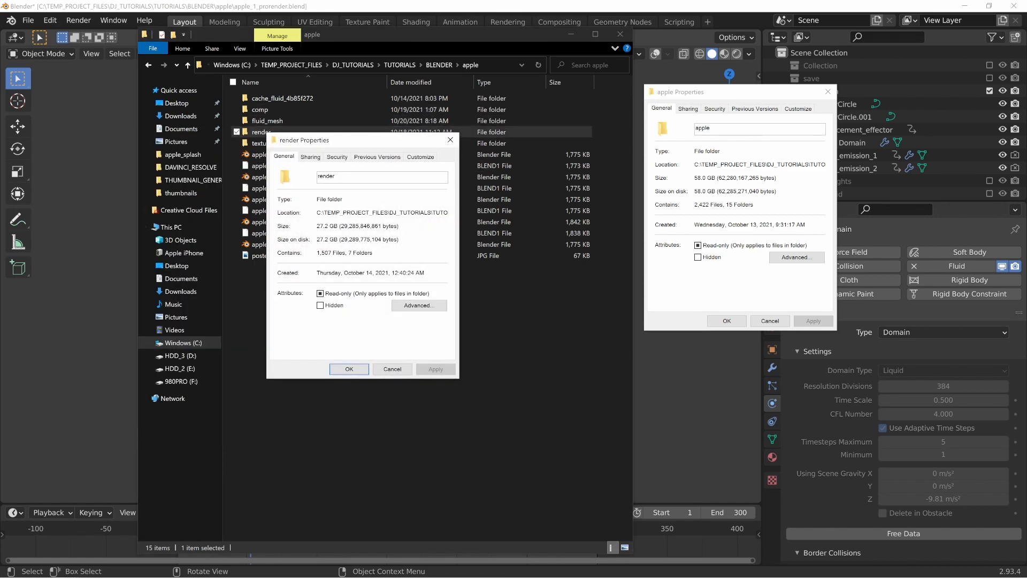
drag(343, 144, 373, 142)
click(481, 139)
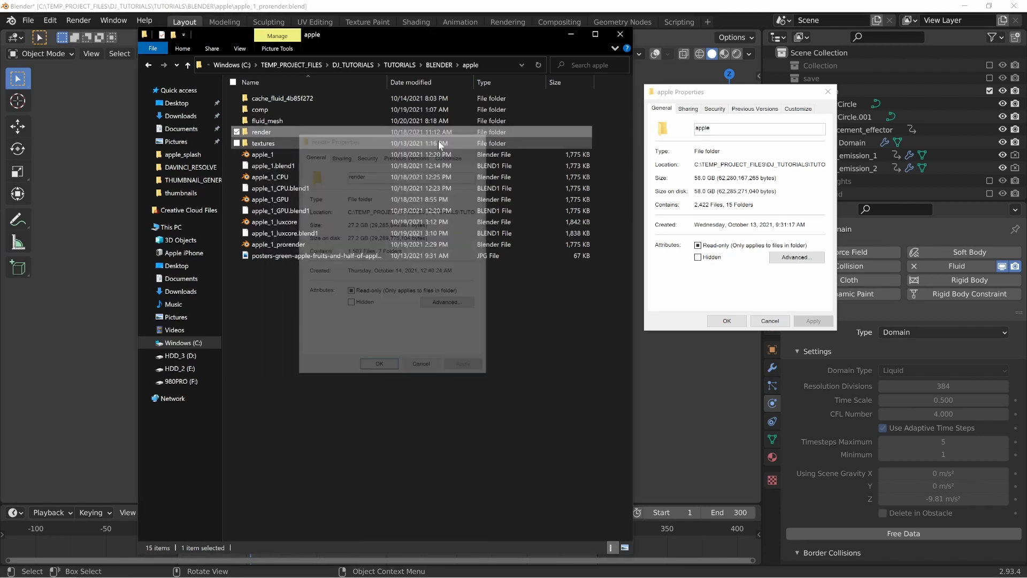
Open the render folder and preview the first apple_paint_v1 image
double_click(261, 133)
click(316, 110)
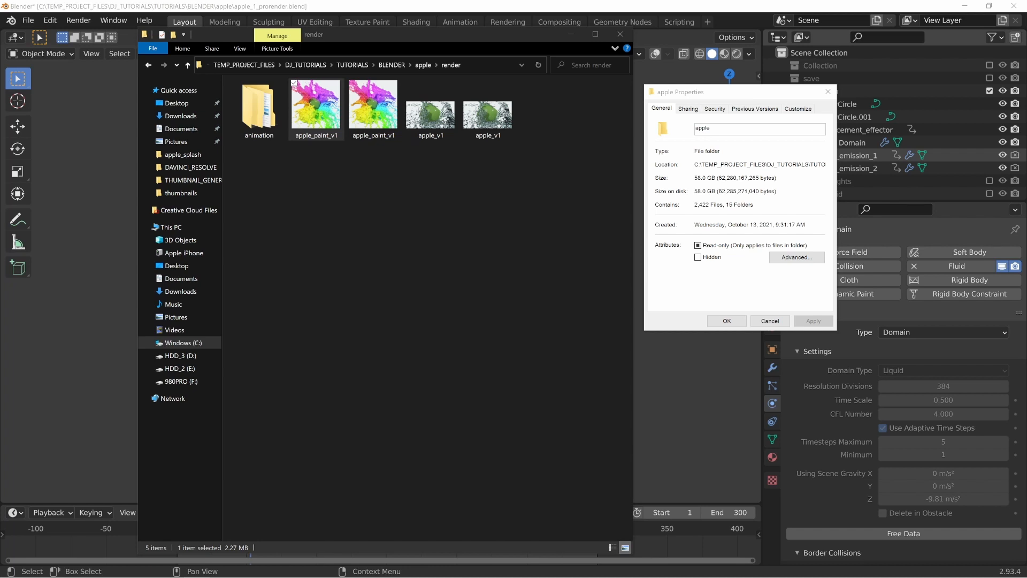
drag(1026, 128, 637, 84)
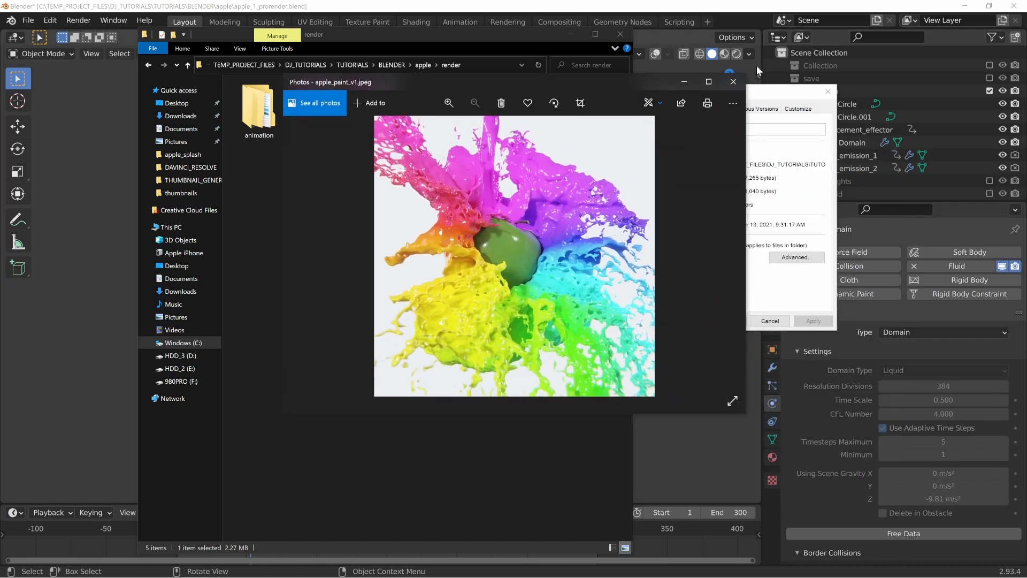
click(733, 83)
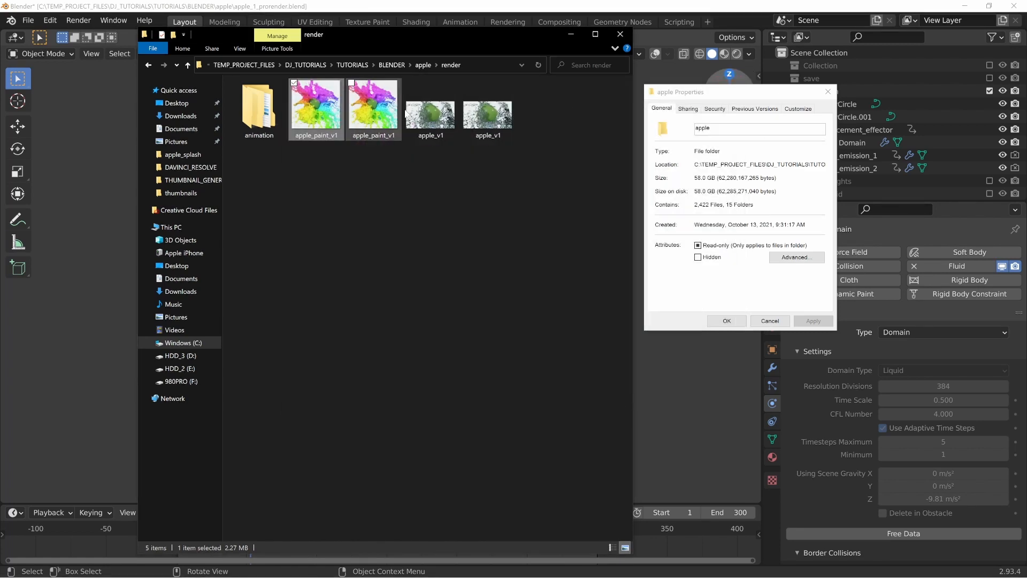
Open the animation folder and check the size of its exr subfolder in the properties
click(258, 118)
double_click(259, 117)
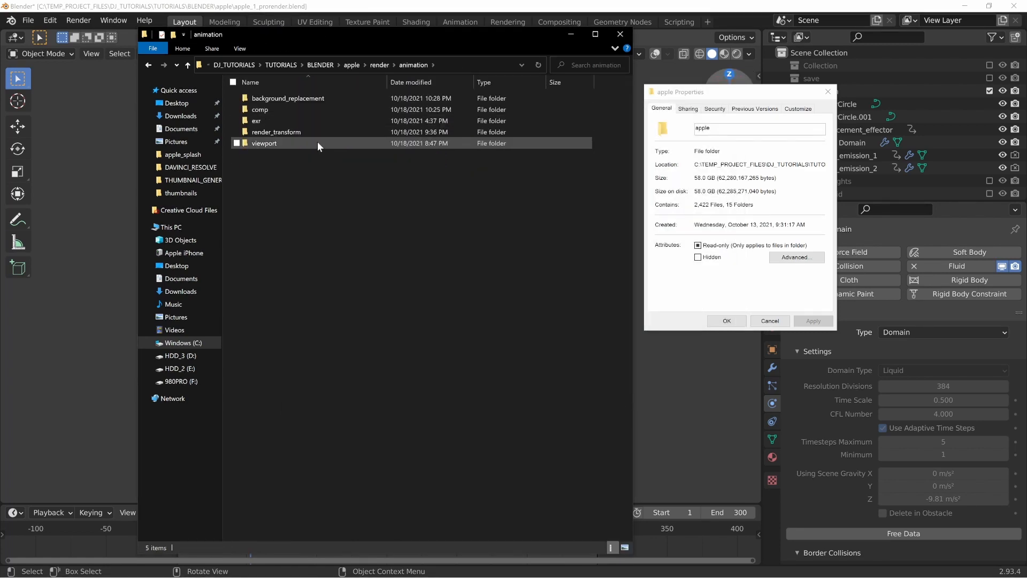
drag(289, 217, 246, 98)
click(315, 213)
right_click(255, 122)
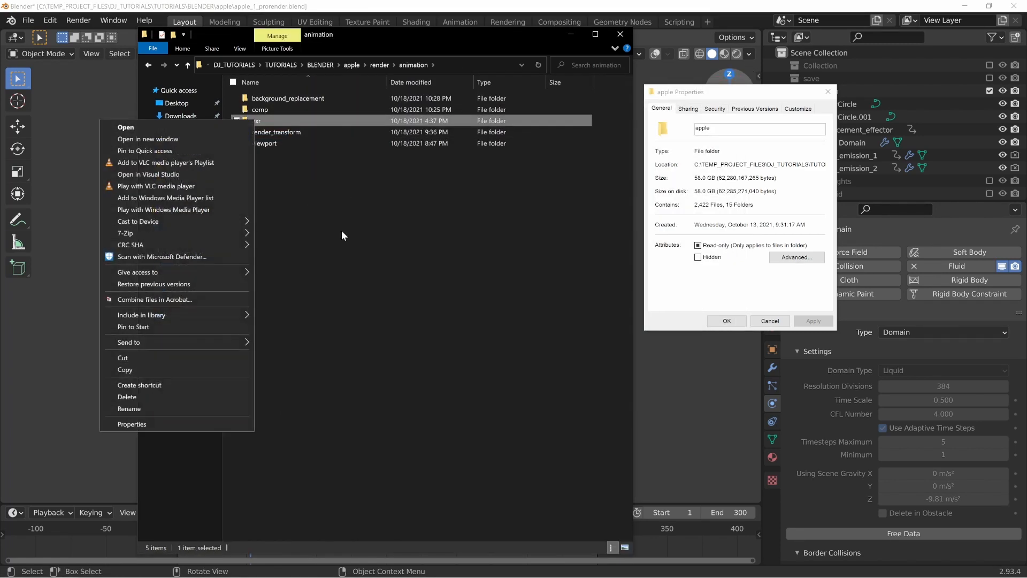
click(161, 424)
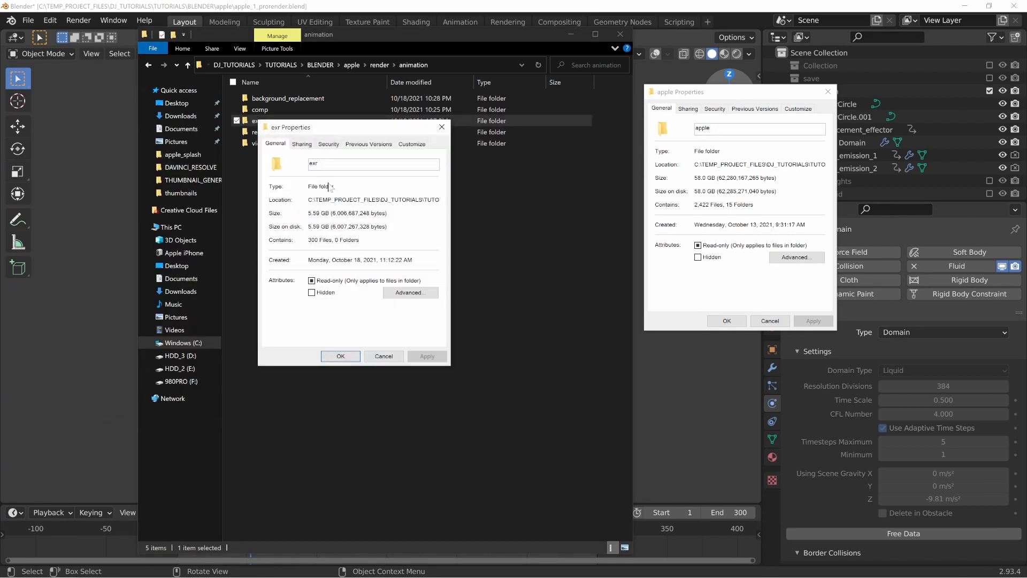
click(441, 126)
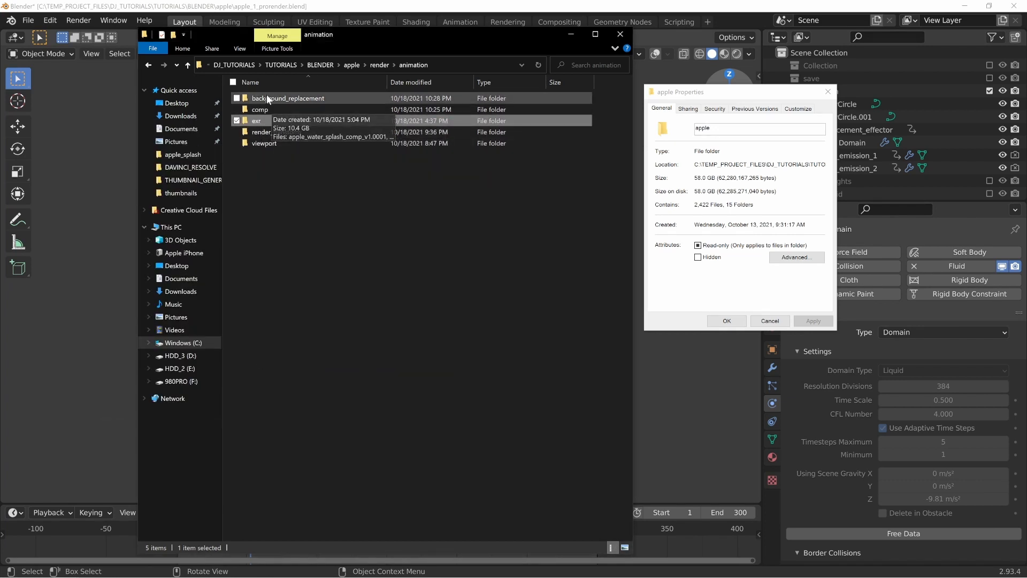
click(307, 181)
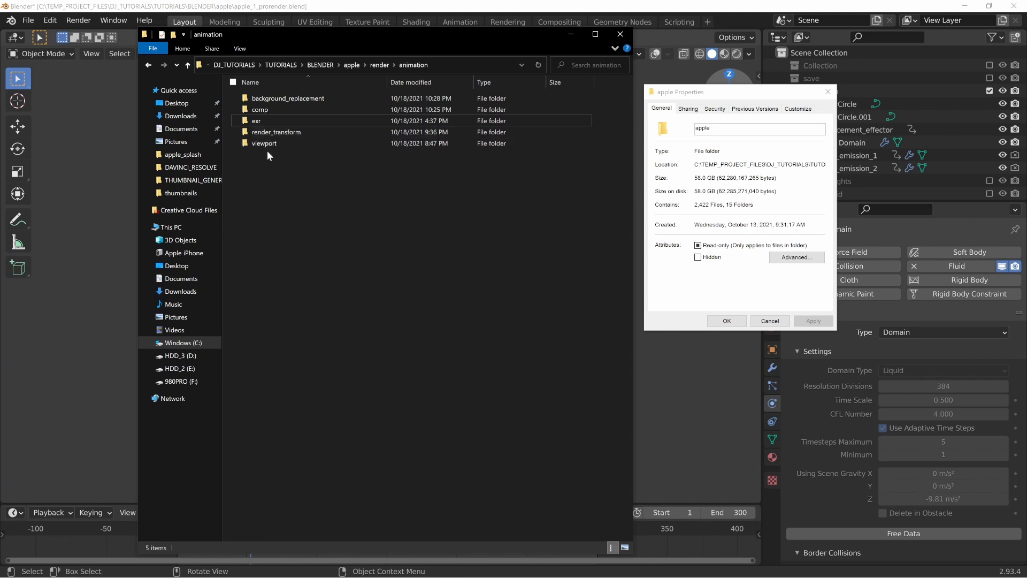
click(289, 144)
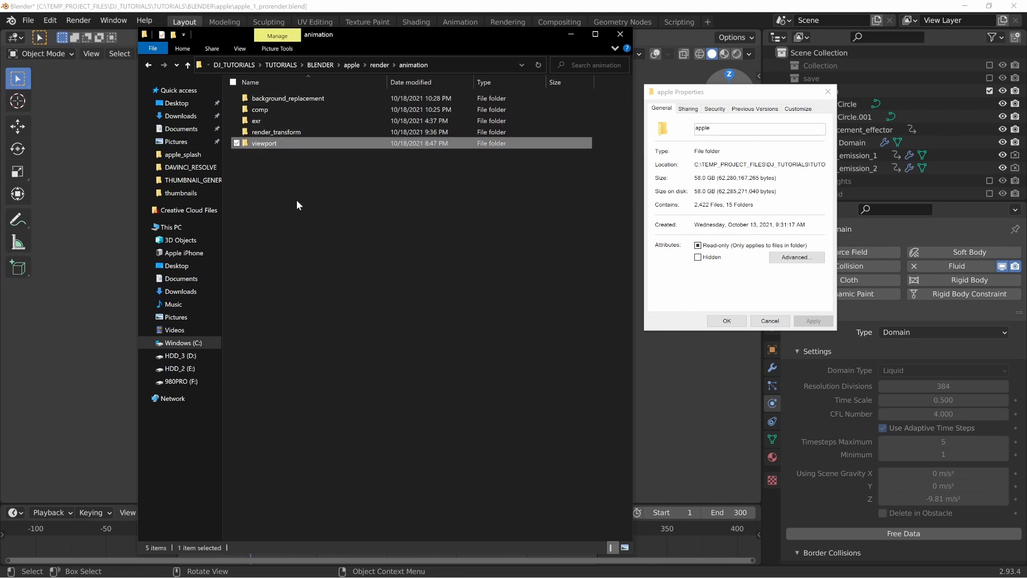
Return to the apple folder and check the size of the cache_fluid_4b85f272 folder in its properties
click(380, 64)
click(424, 66)
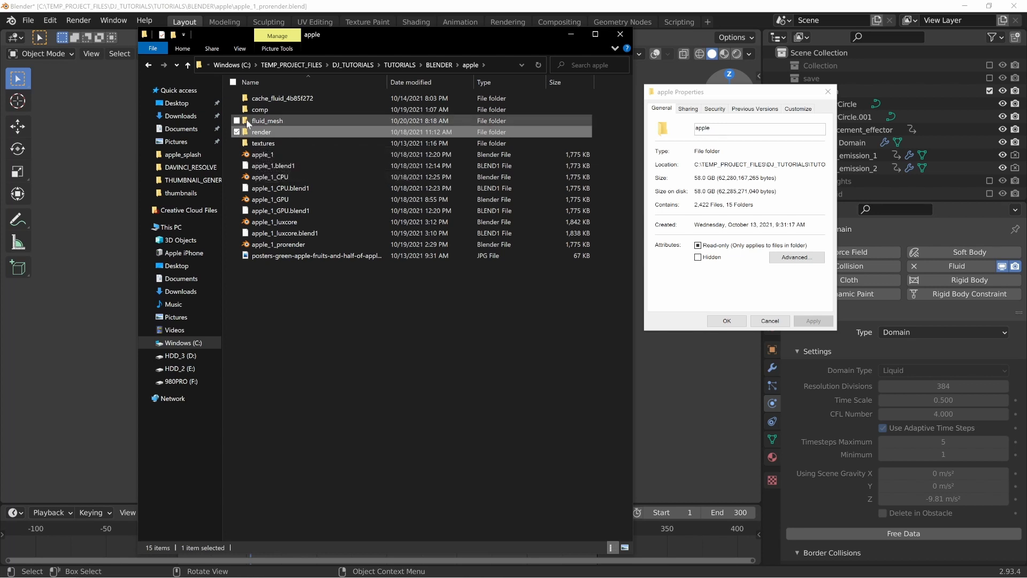
right_click(261, 121)
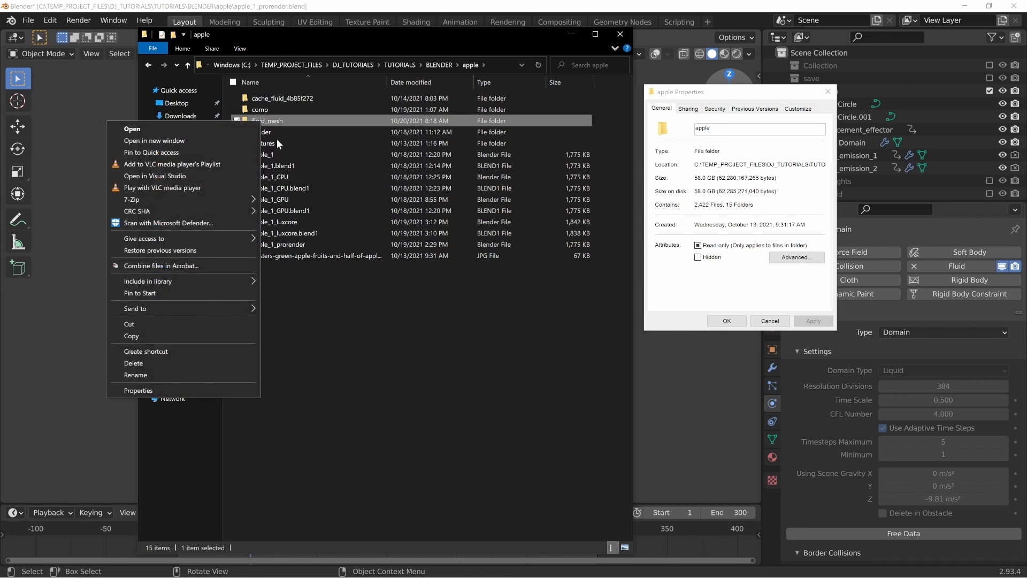
click(284, 152)
click(287, 98)
right_click(276, 98)
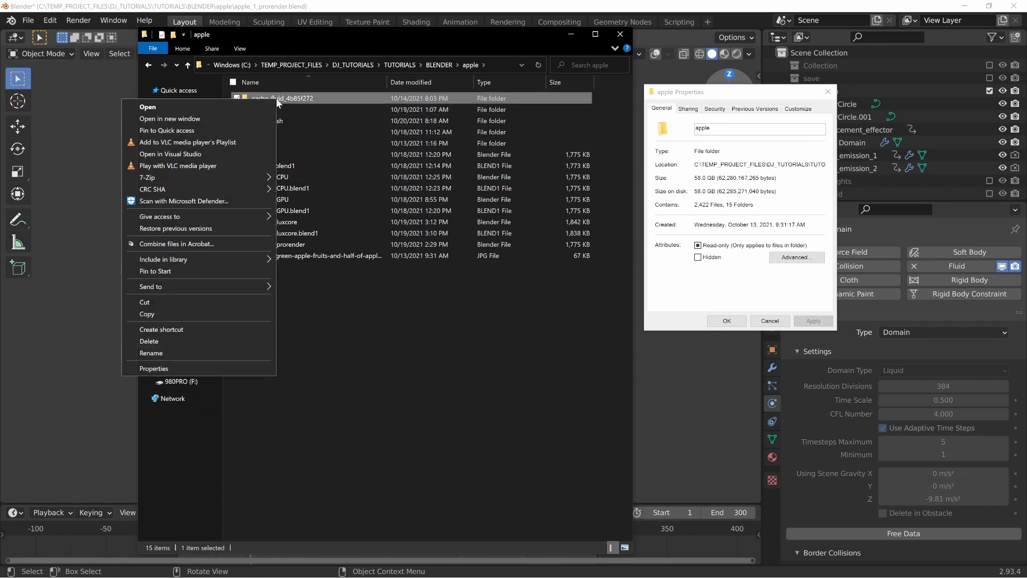
click(161, 368)
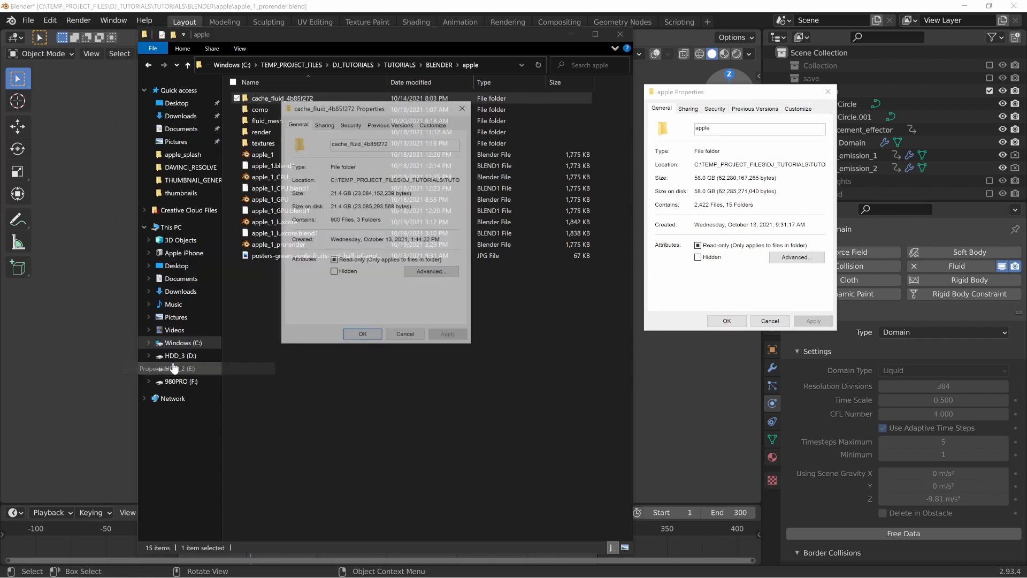
drag(382, 112, 402, 107)
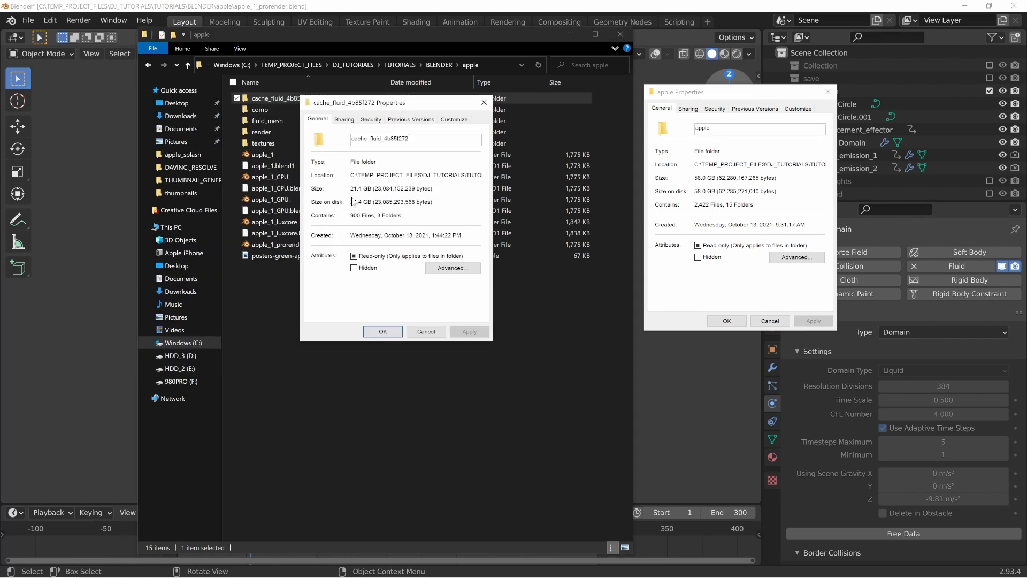
click(484, 101)
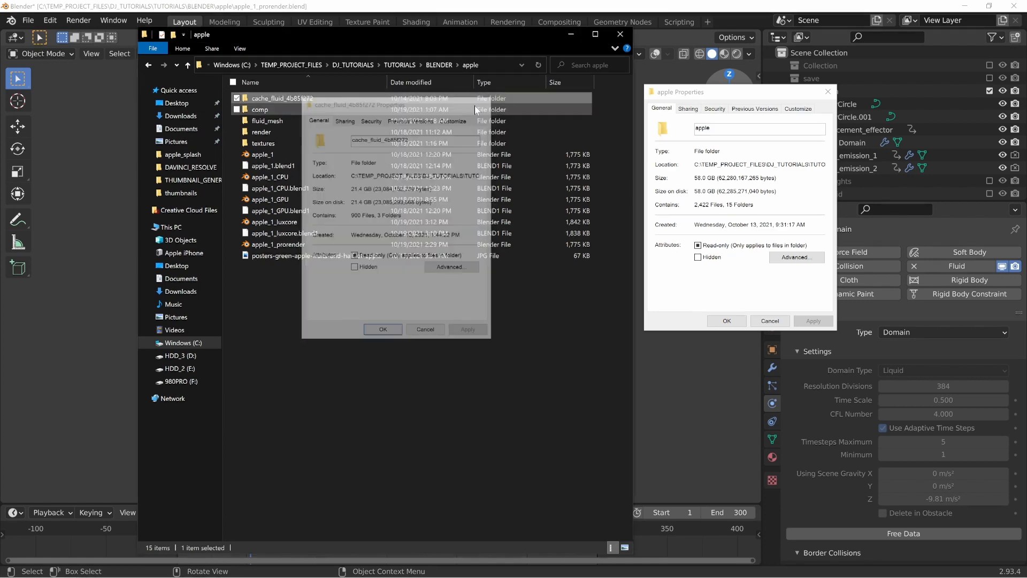
Show the properties of the fluid_mesh folder to check its size
right_click(268, 122)
click(164, 397)
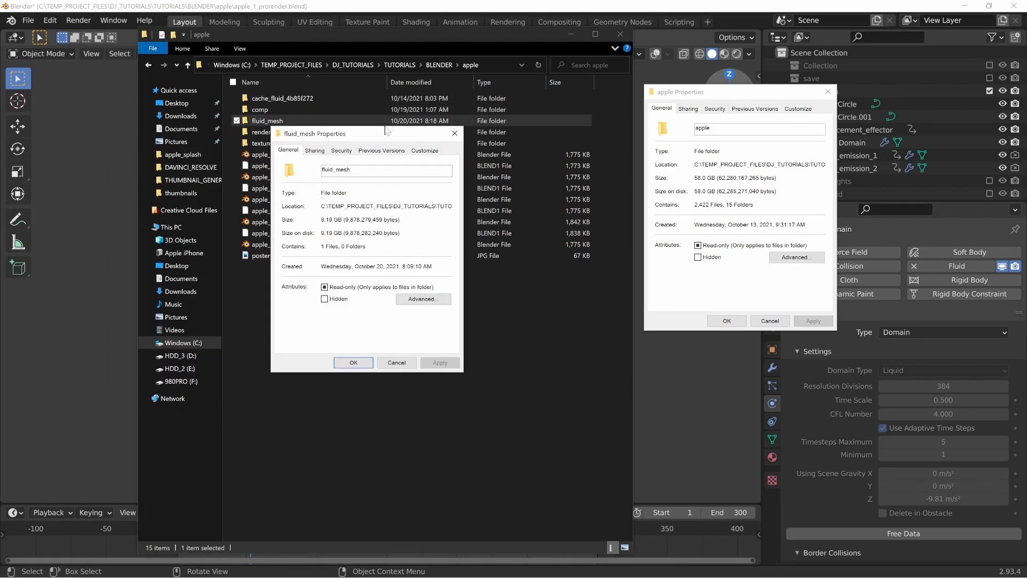
Place the fluid_mesh properties beside the apple folder's properties and highlight the fluid_mesh size to compare the two
drag(386, 134, 527, 87)
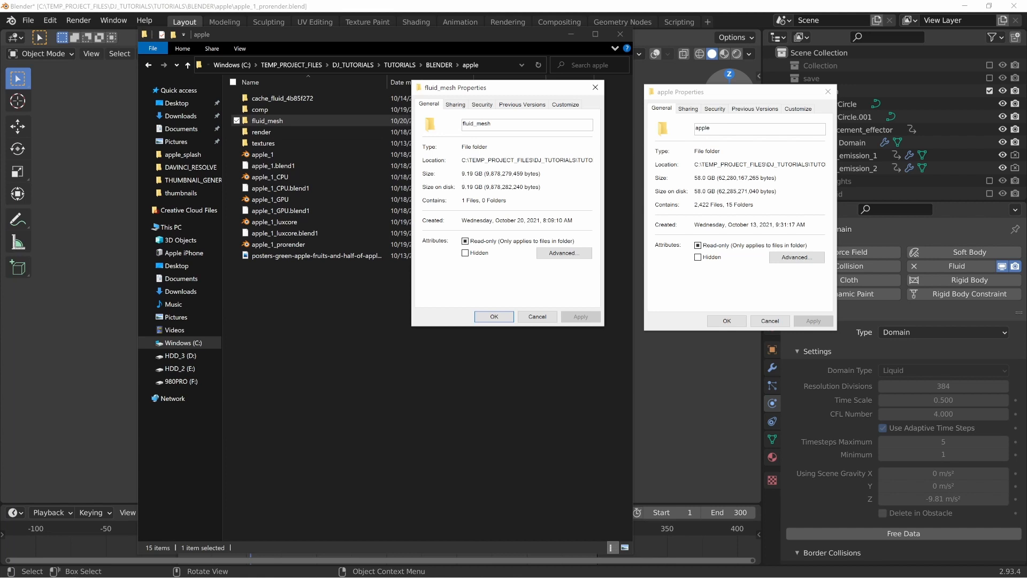
drag(483, 173, 460, 175)
click(467, 174)
click(465, 173)
drag(484, 174, 462, 174)
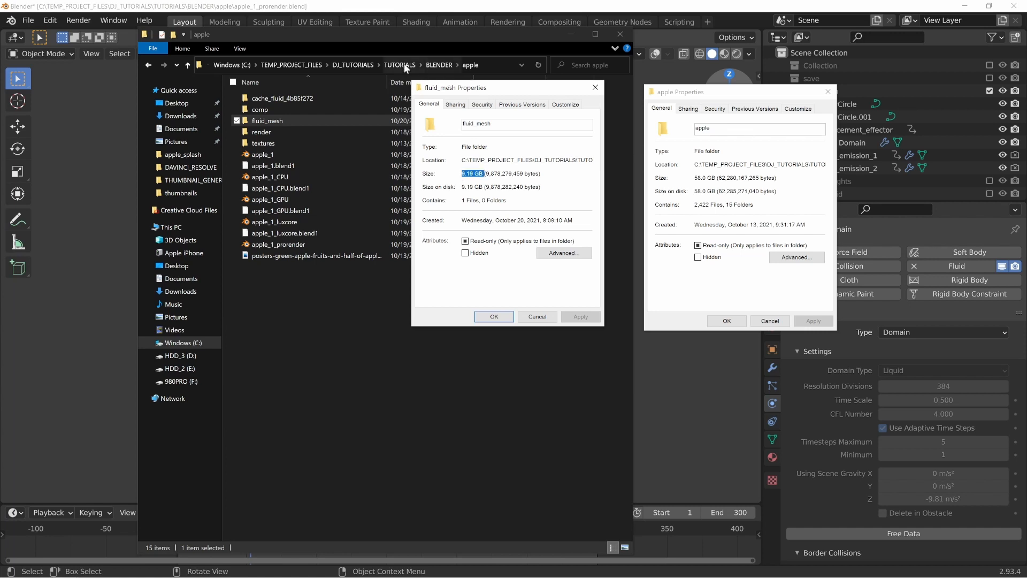
drag(466, 93, 529, 95)
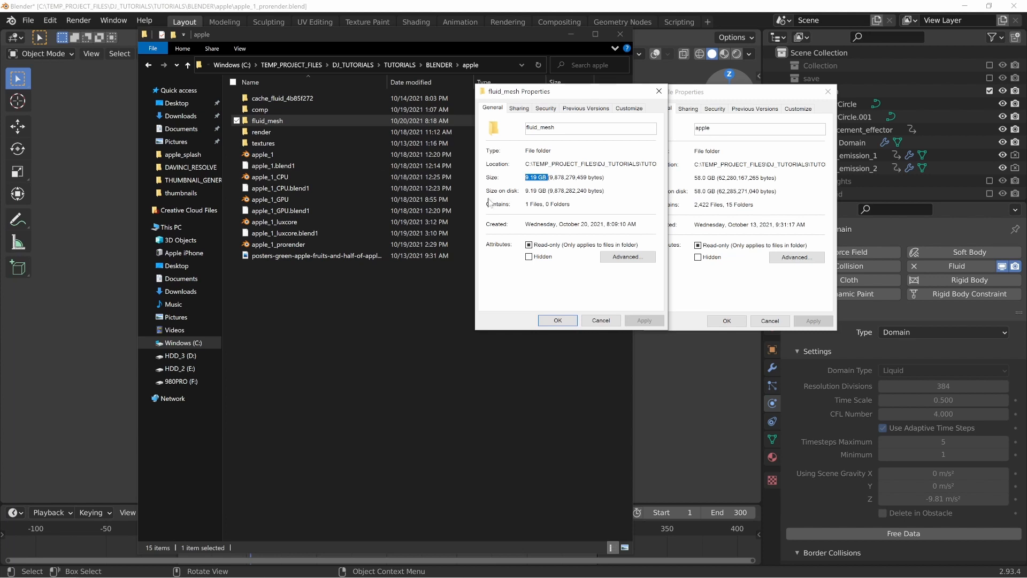
drag(531, 92, 530, 84)
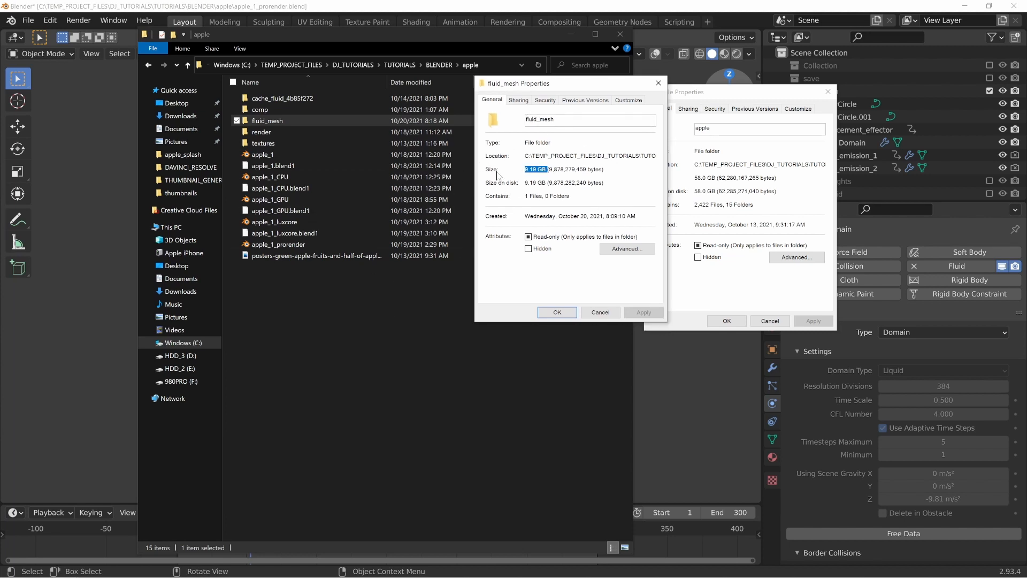
Show the properties of the 980PRO (F:) drive to check its used and free space
click(341, 364)
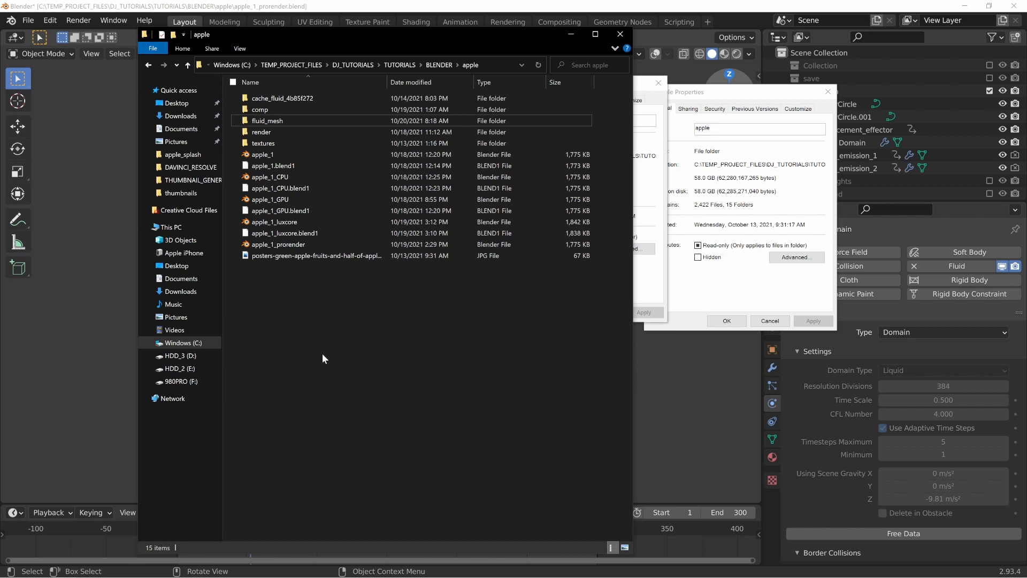
right_click(180, 387)
click(139, 378)
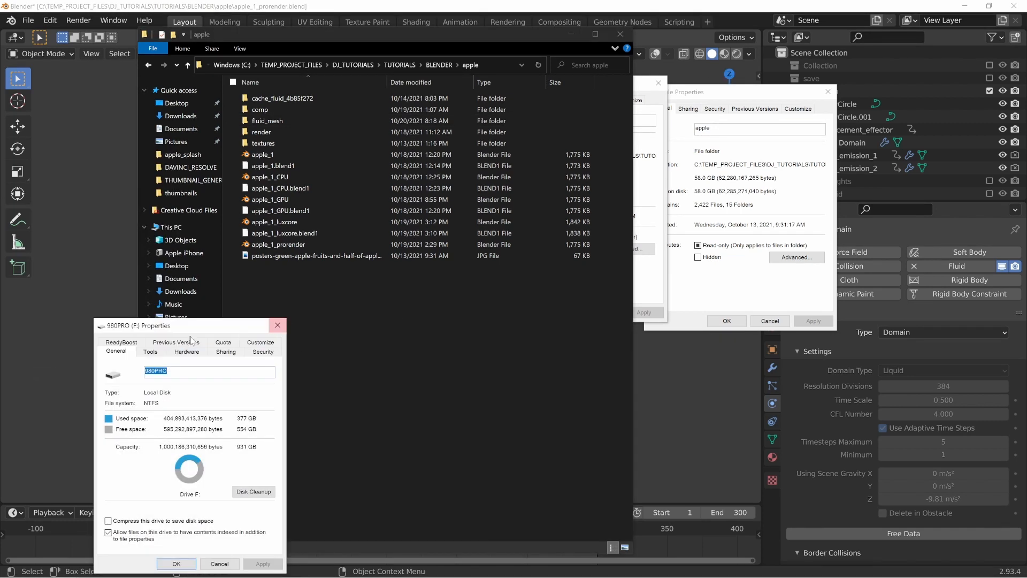
drag(199, 325, 441, 179)
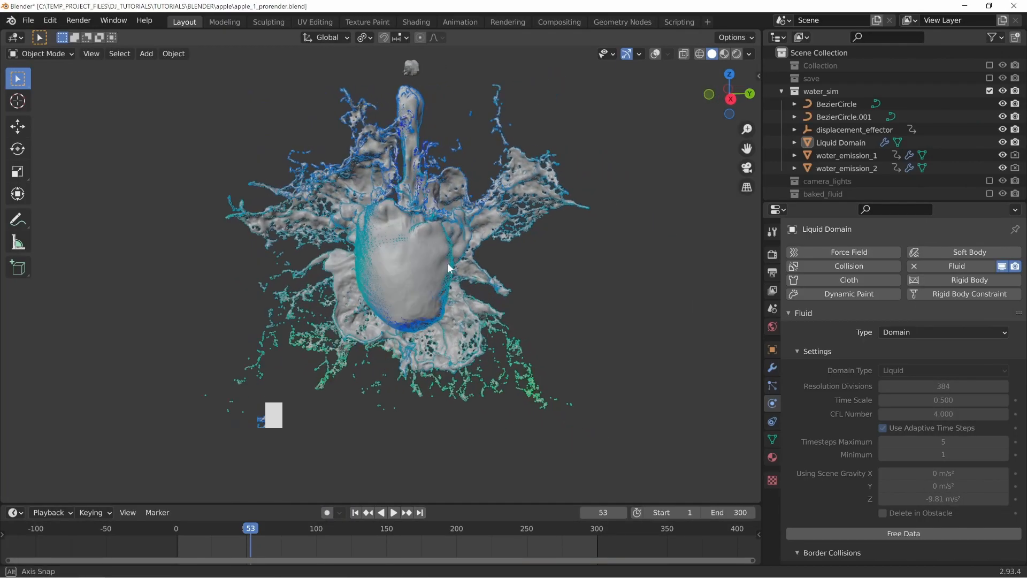
Inspect the physics settings of water_emission_1, BezierCircle and BezierCircle.001 in the water_sim collection
middle_drag(177, 267, 442, 269)
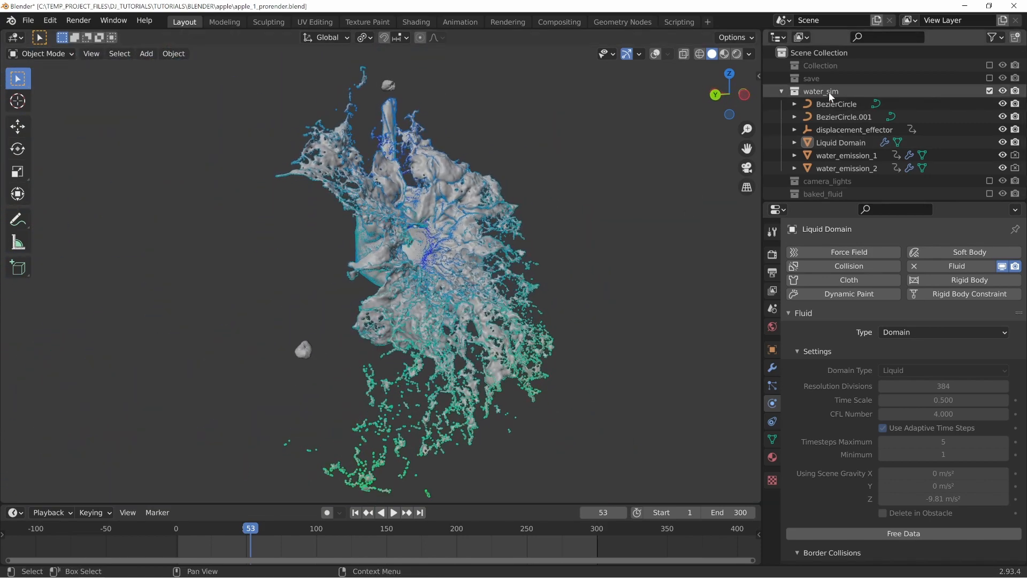
click(862, 156)
middle_drag(293, 349, 299, 421)
middle_drag(568, 189, 597, 186)
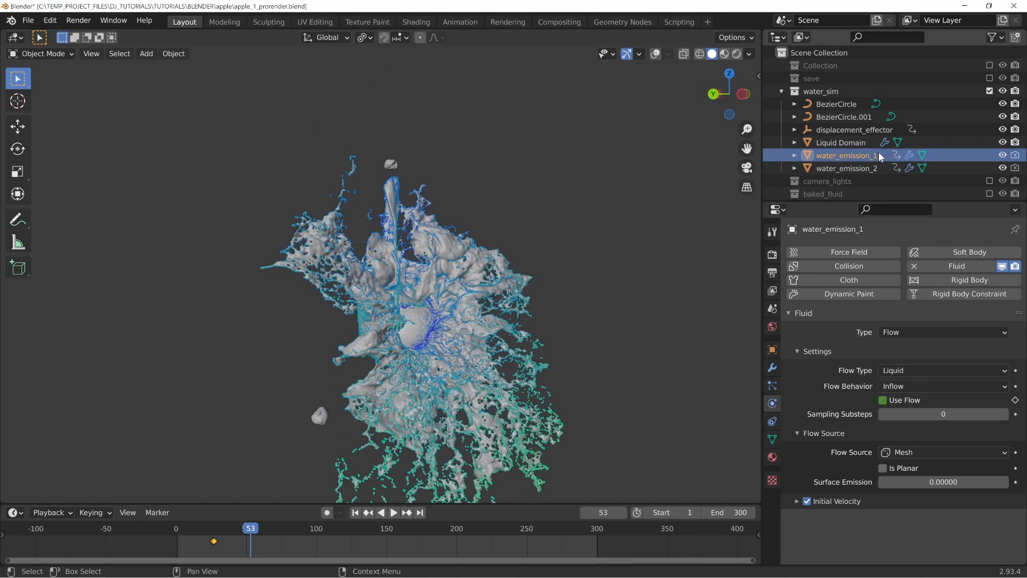
shift+middle_drag(428, 370, 422, 312)
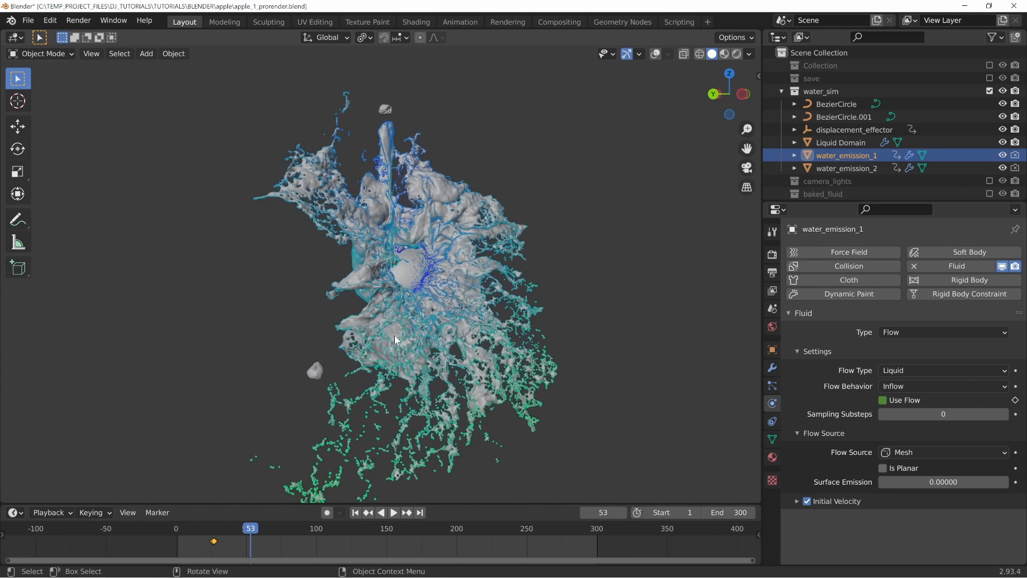
middle_drag(498, 235, 514, 230)
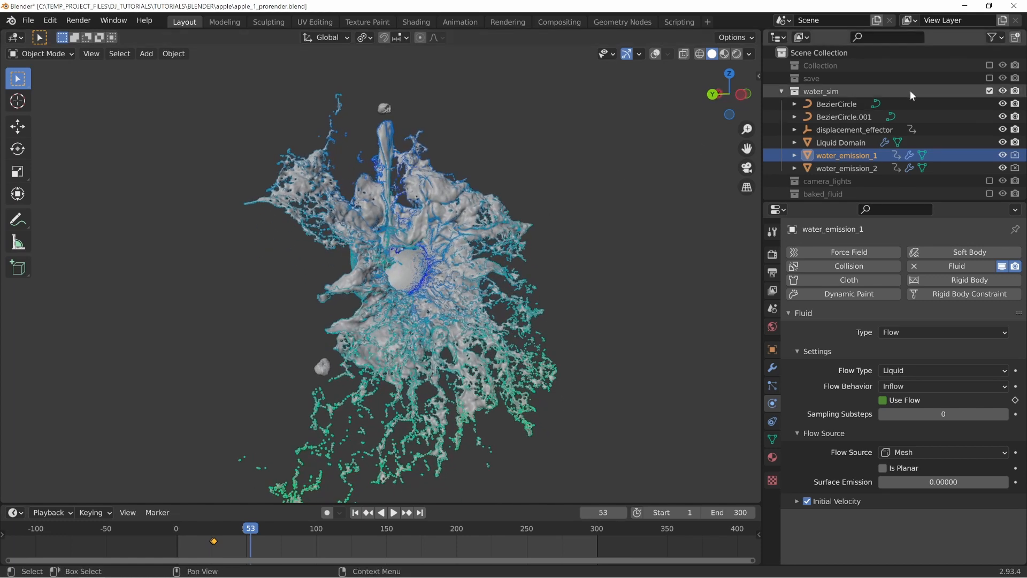
click(833, 104)
click(833, 117)
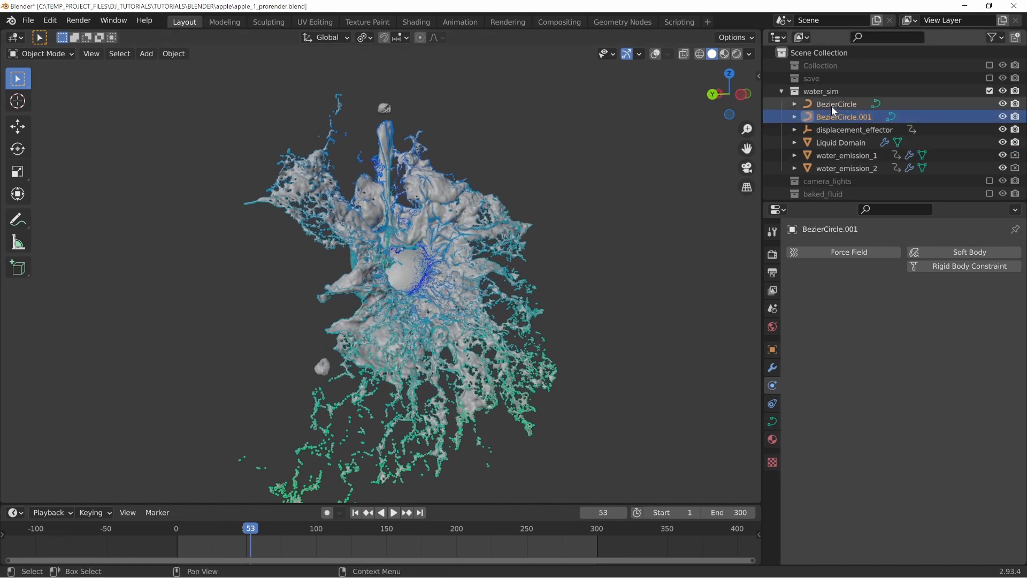
Examine the shape and fine detail of the fluid splash around the apple from the front, sides and below at frame 53
middle_drag(576, 219, 561, 281)
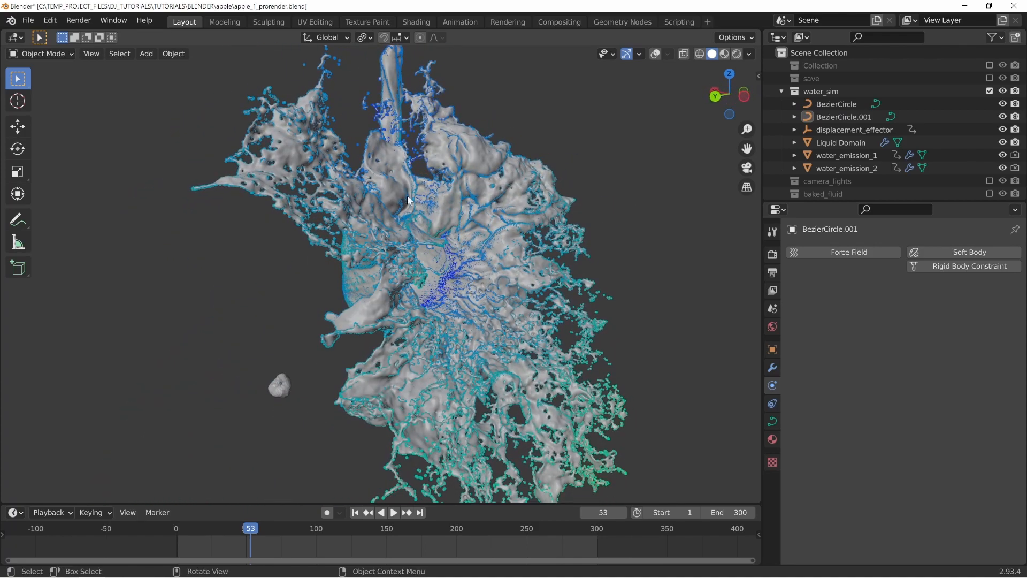
middle_drag(433, 240, 387, 169)
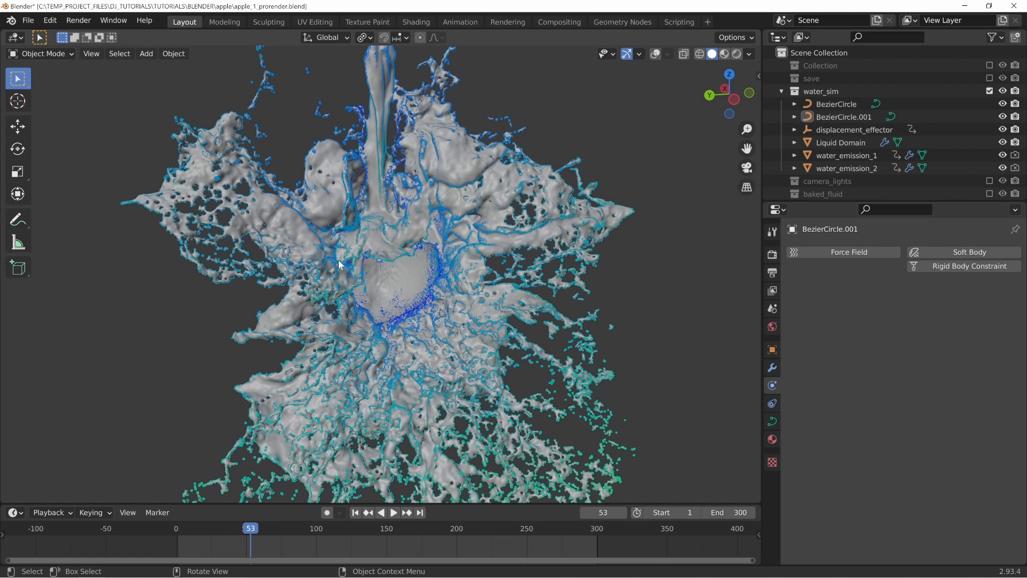
middle_drag(339, 263, 305, 242)
middle_drag(398, 234, 398, 145)
middle_drag(475, 147, 465, 240)
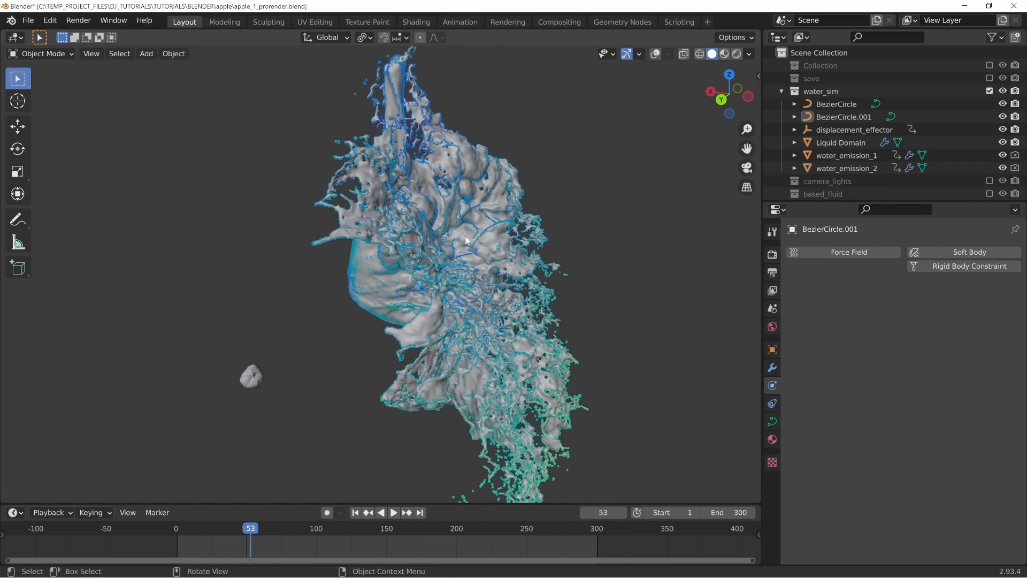
middle_drag(376, 233, 345, 260)
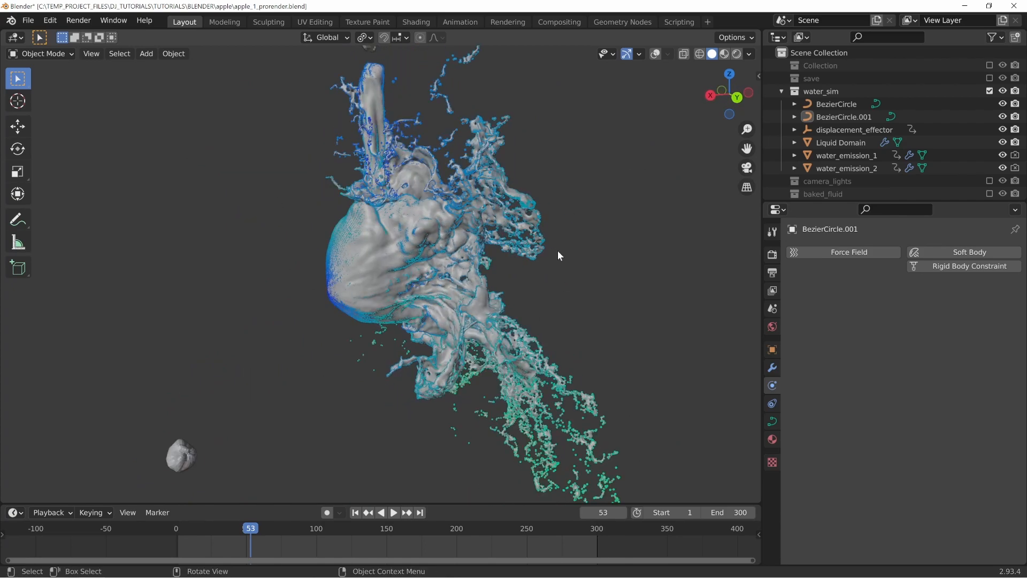
middle_drag(452, 217, 517, 253)
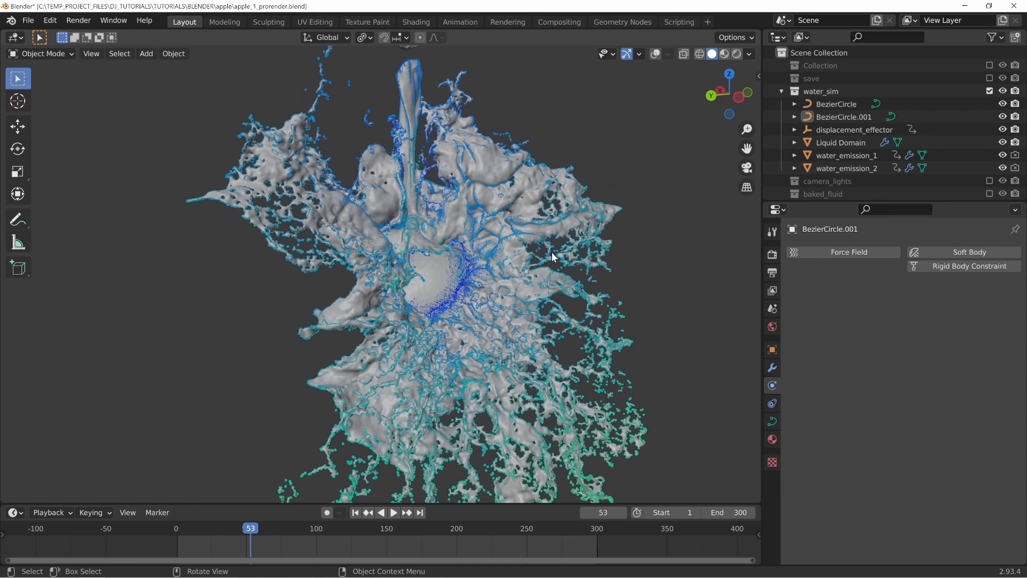
middle_drag(327, 246, 222, 251)
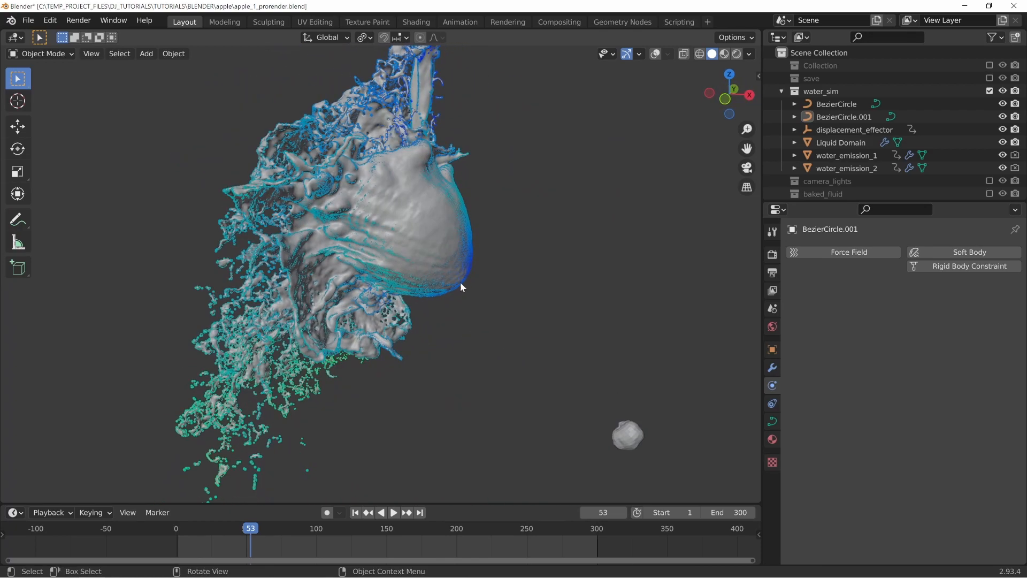
middle_drag(460, 285, 658, 256)
shift+middle_drag(350, 319, 497, 256)
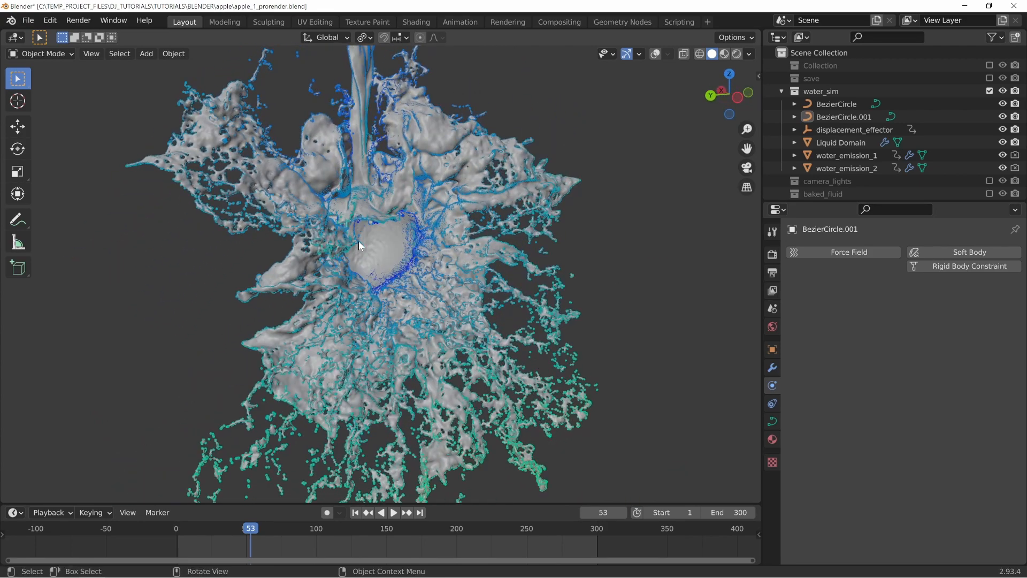
middle_drag(359, 241, 406, 262)
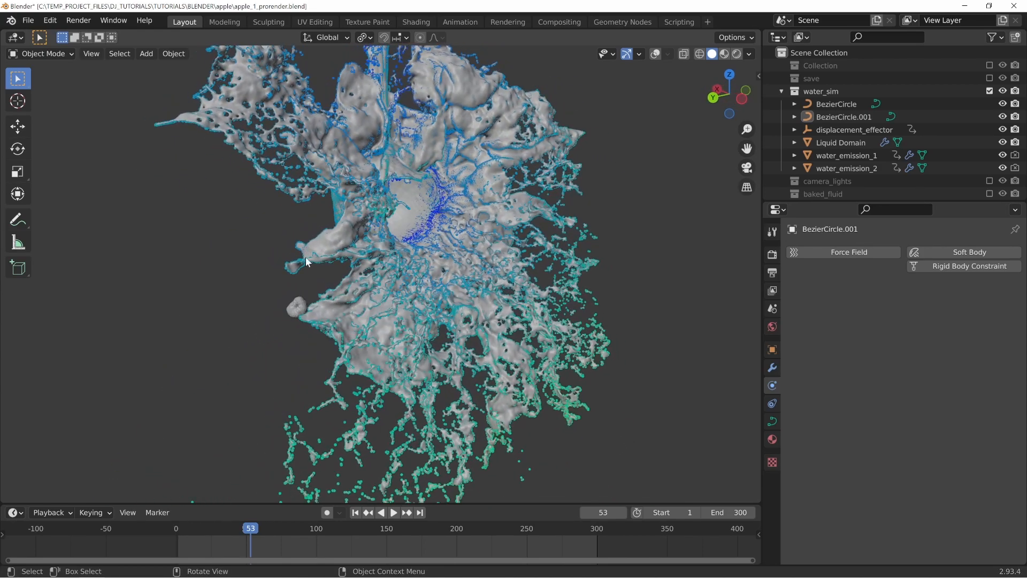
middle_drag(306, 258, 347, 214)
middle_drag(261, 296, 481, 203)
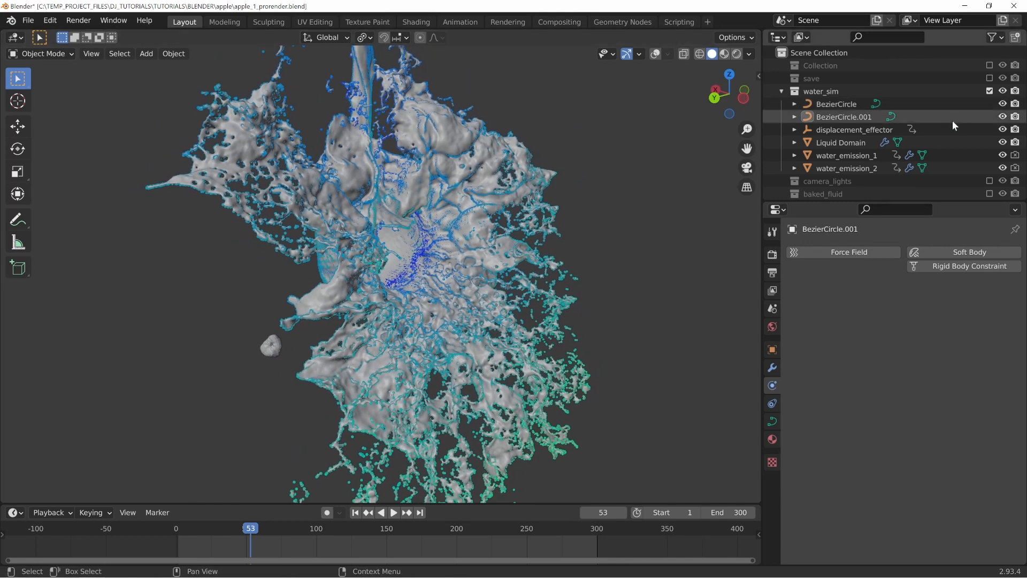
Select the Liquid Domain object and turn on the viewport overlays
click(442, 130)
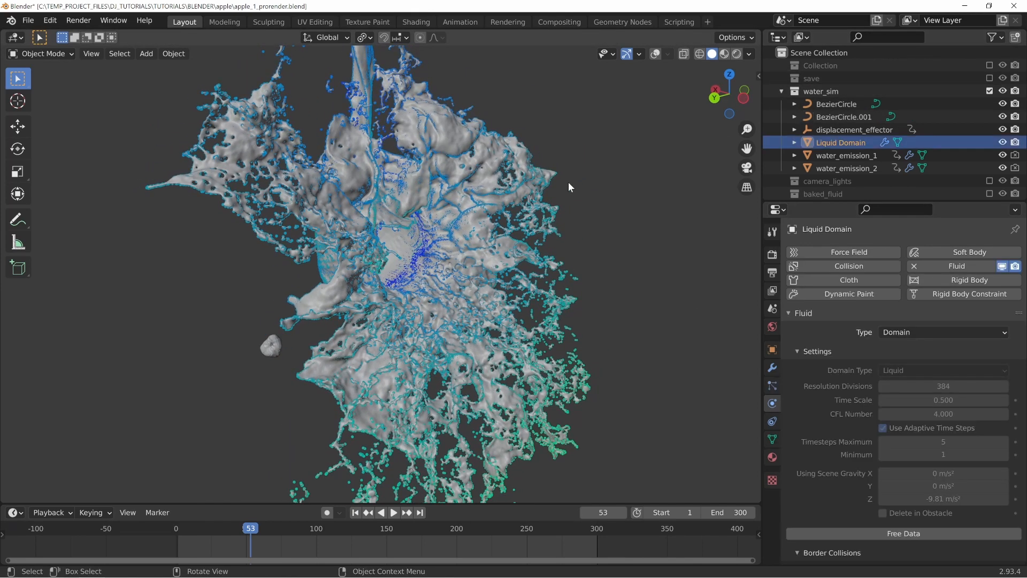
click(654, 54)
middle_drag(468, 229, 449, 220)
shift+middle_drag(412, 315, 444, 145)
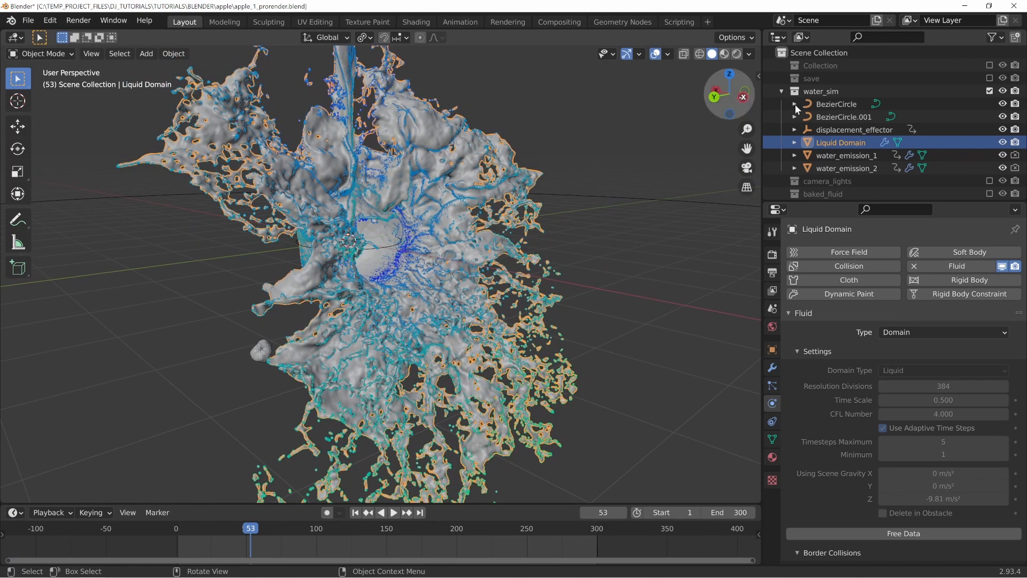
Review the Alembic export options for the Liquid Domain in the fluid_mesh folder, and close the export window without exporting
click(29, 25)
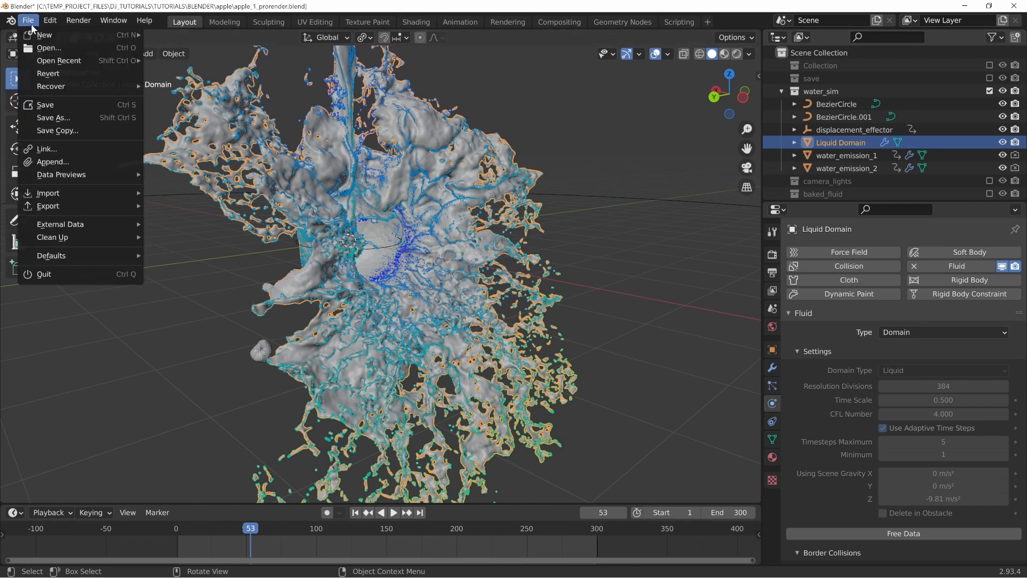
mouse_move(75, 207)
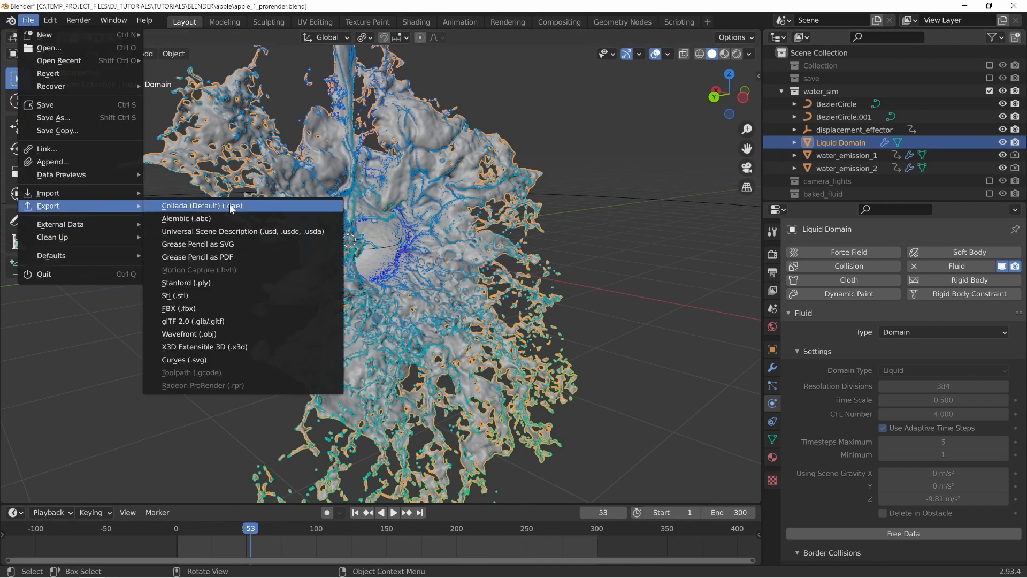
click(196, 224)
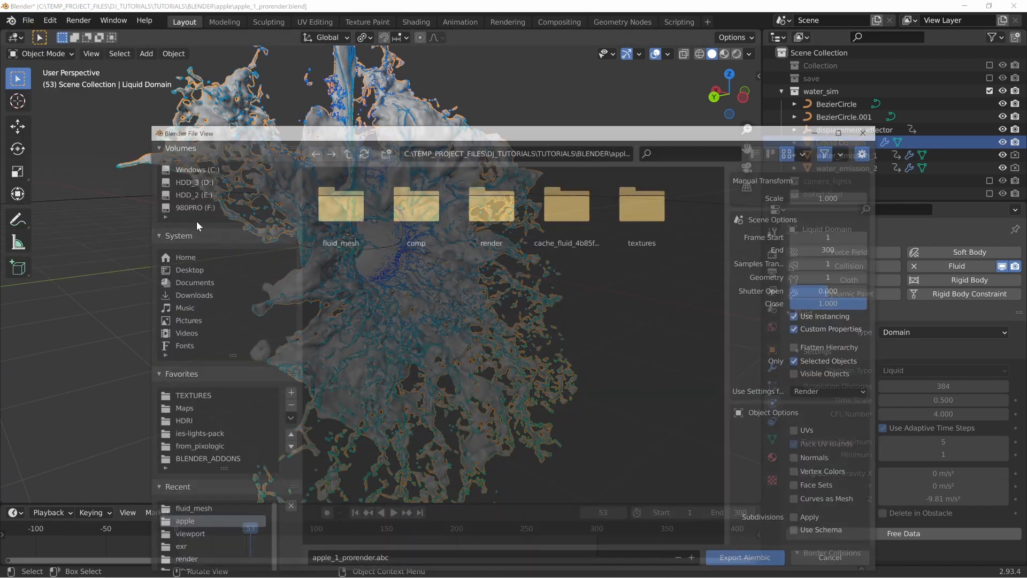
double_click(328, 216)
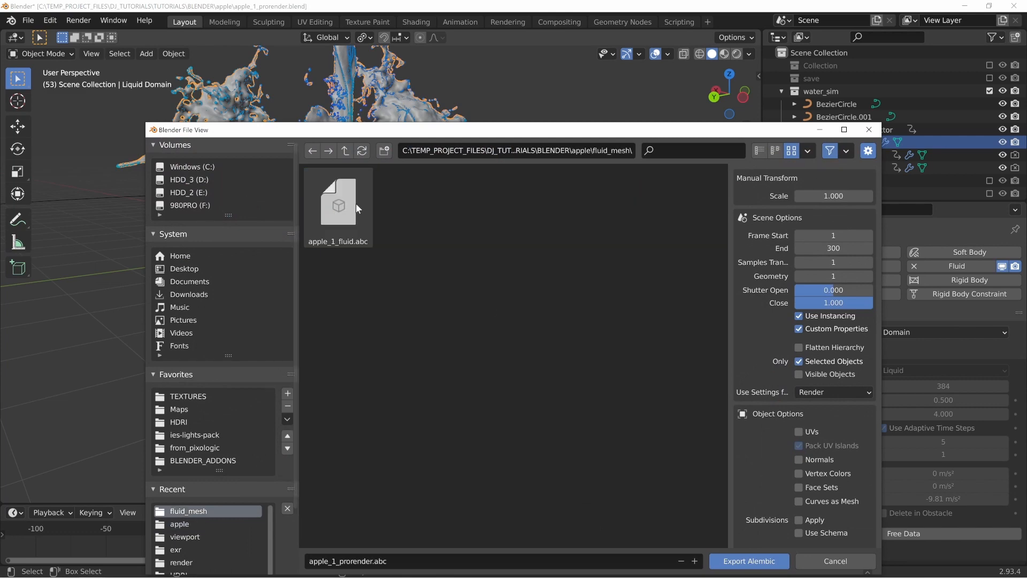
drag(481, 134, 465, 53)
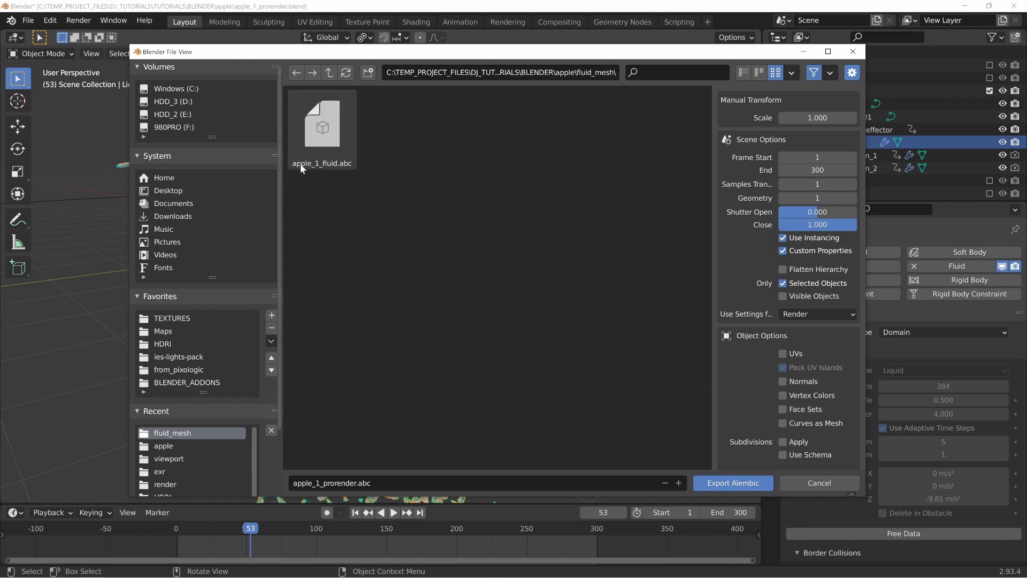
scroll(776, 281, down, 5)
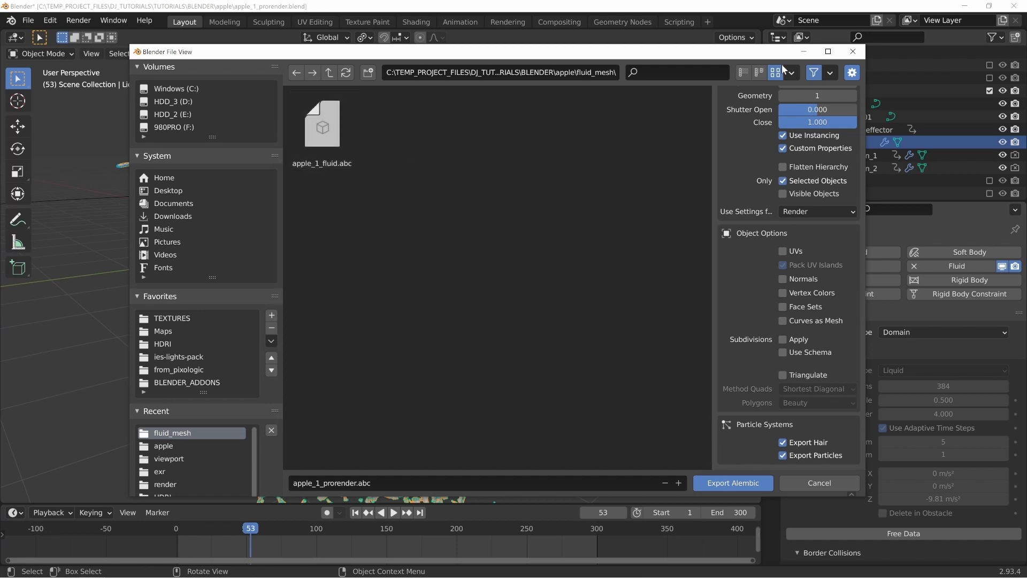
click(853, 52)
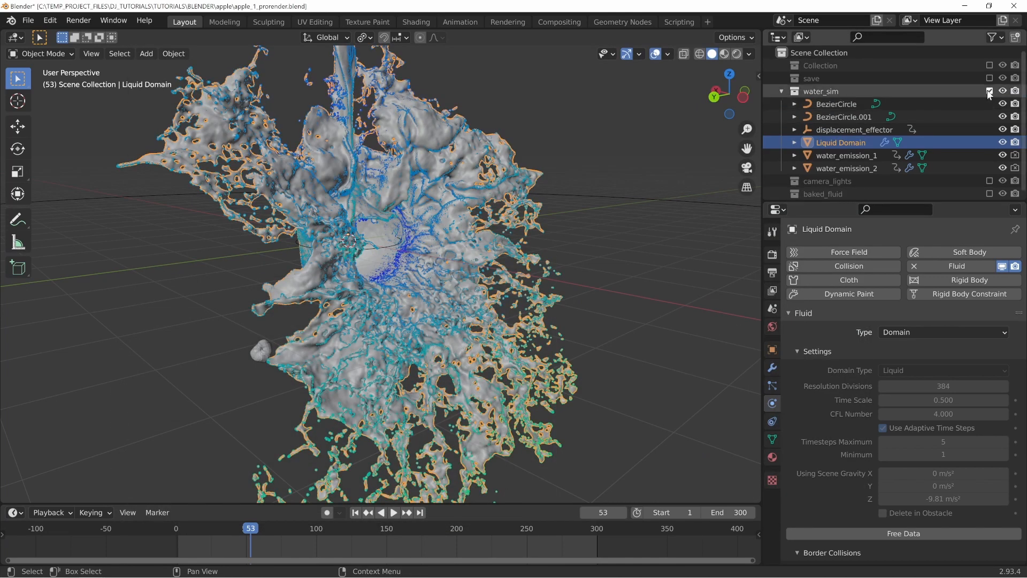
Exclude the water_sim collection from the view layer and include the baked_fluid collection
click(989, 91)
click(990, 117)
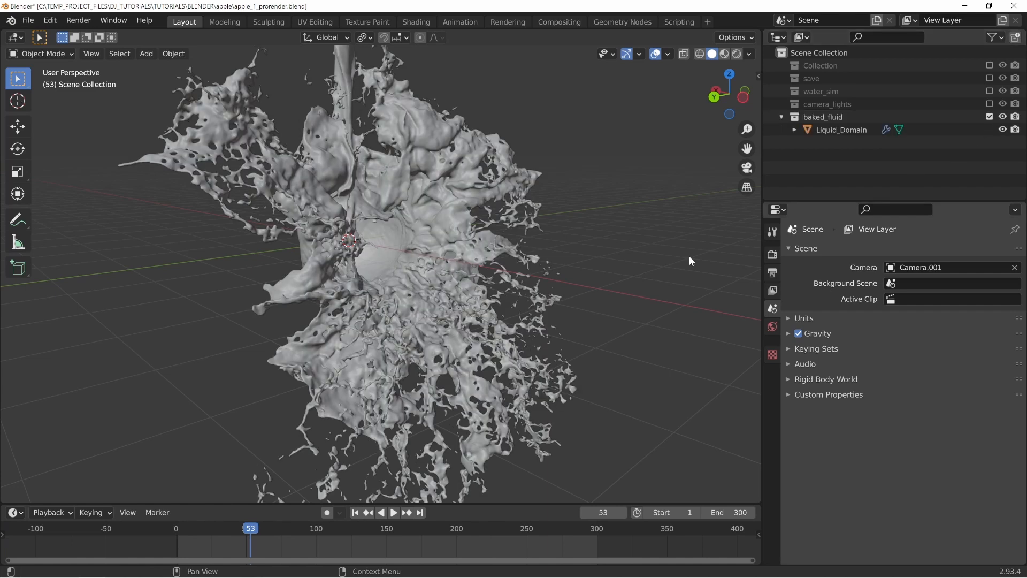
middle_drag(534, 238, 452, 345)
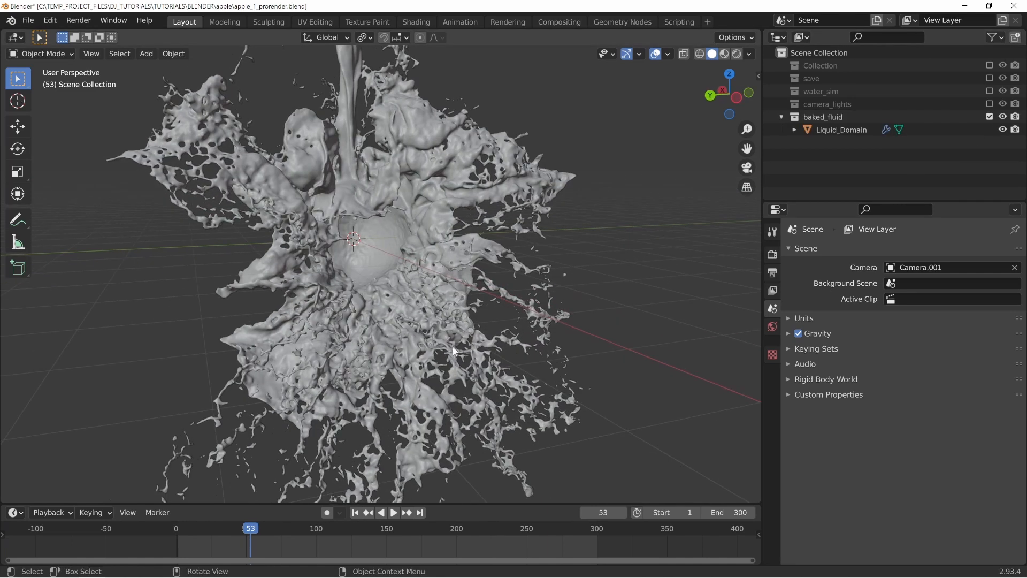
Play the baked_fluid animation and view the dripping fluid from different angles
click(360, 537)
click(393, 513)
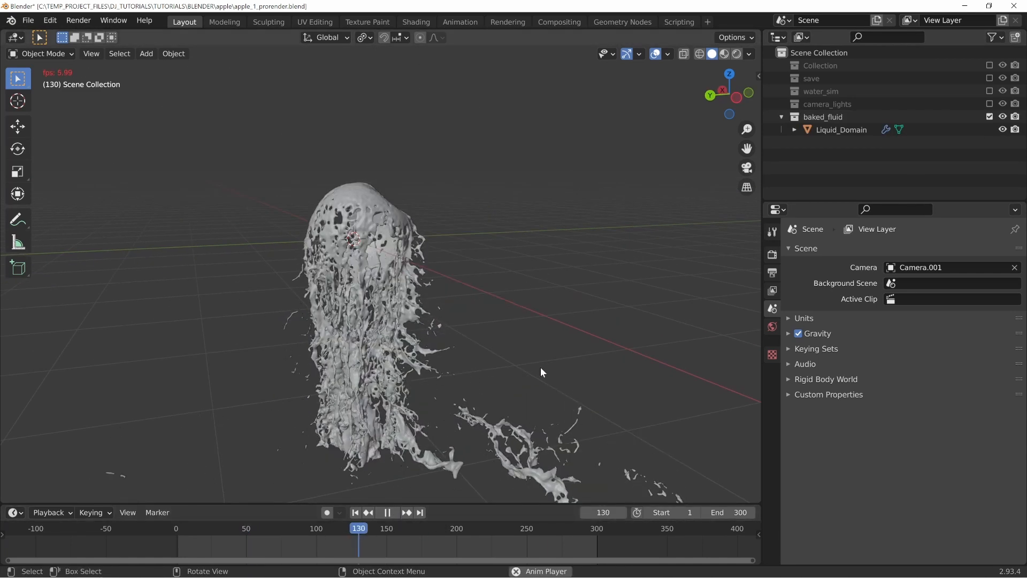
middle_drag(445, 353, 385, 351)
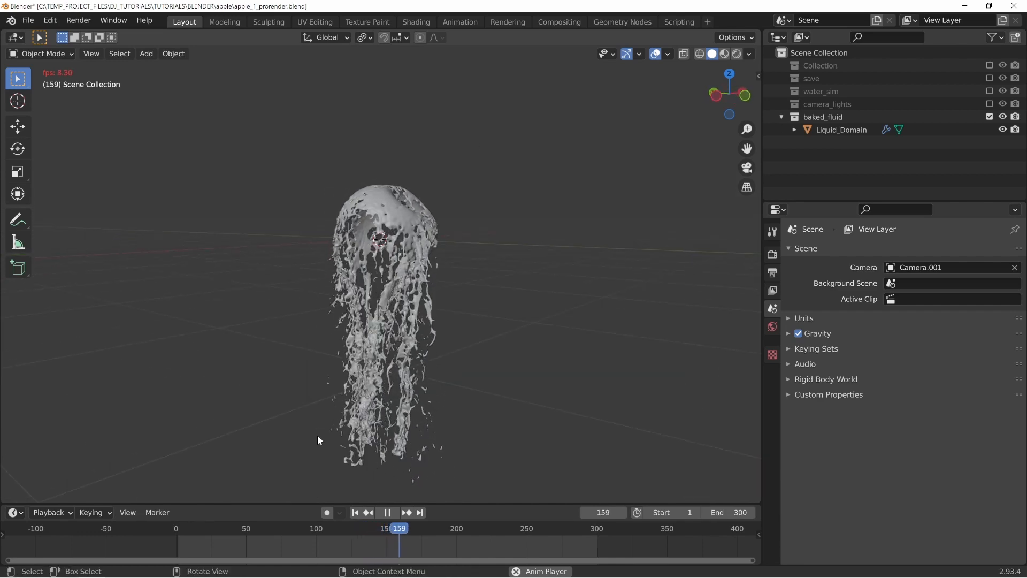
middle_drag(265, 270, 458, 442)
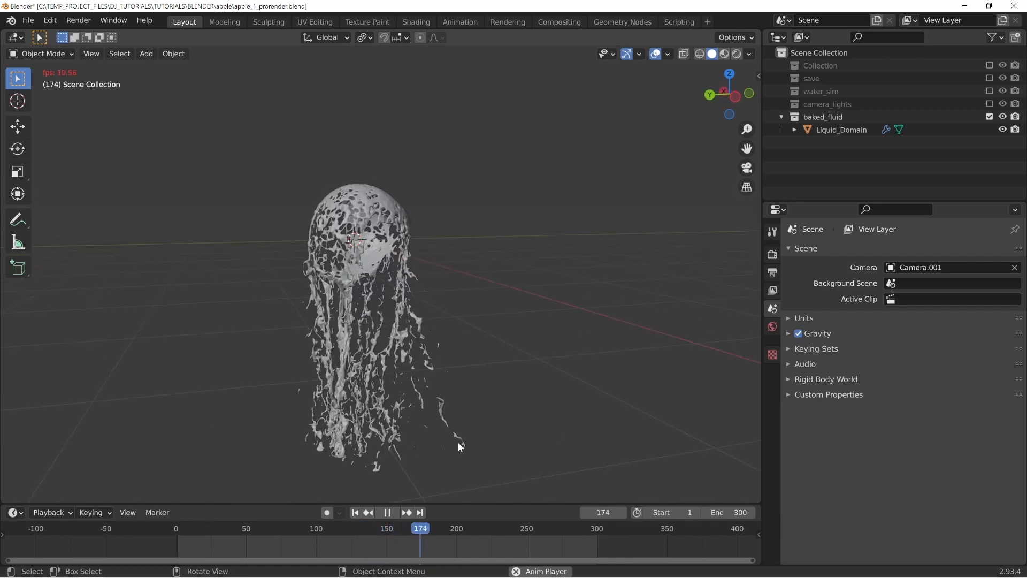
Stop the animation playback, select the Liquid_Domain mesh in baked_fluid, and show its modifier stack with MeshSequenceCache collapsed
click(387, 514)
click(374, 206)
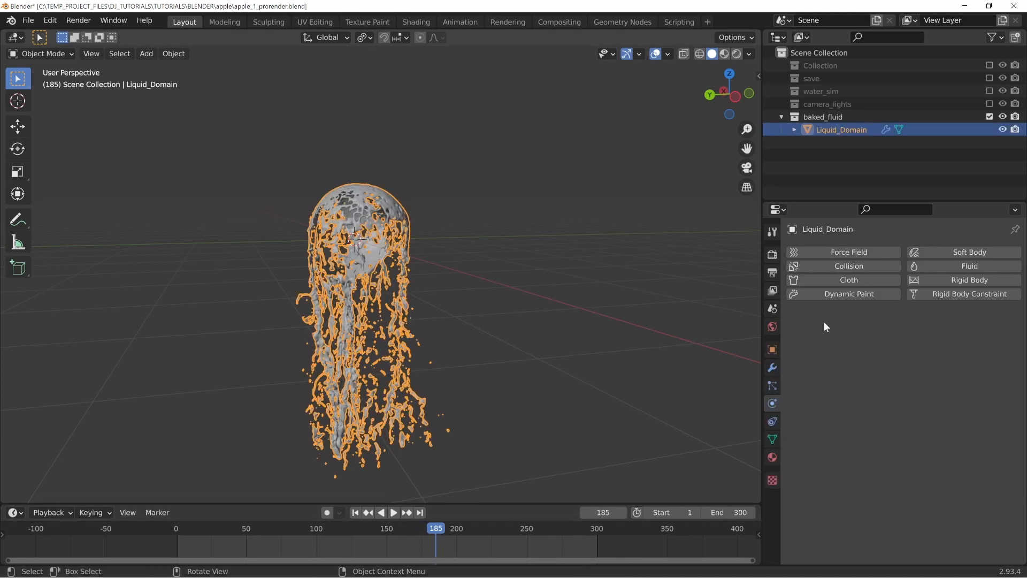
click(772, 368)
click(792, 303)
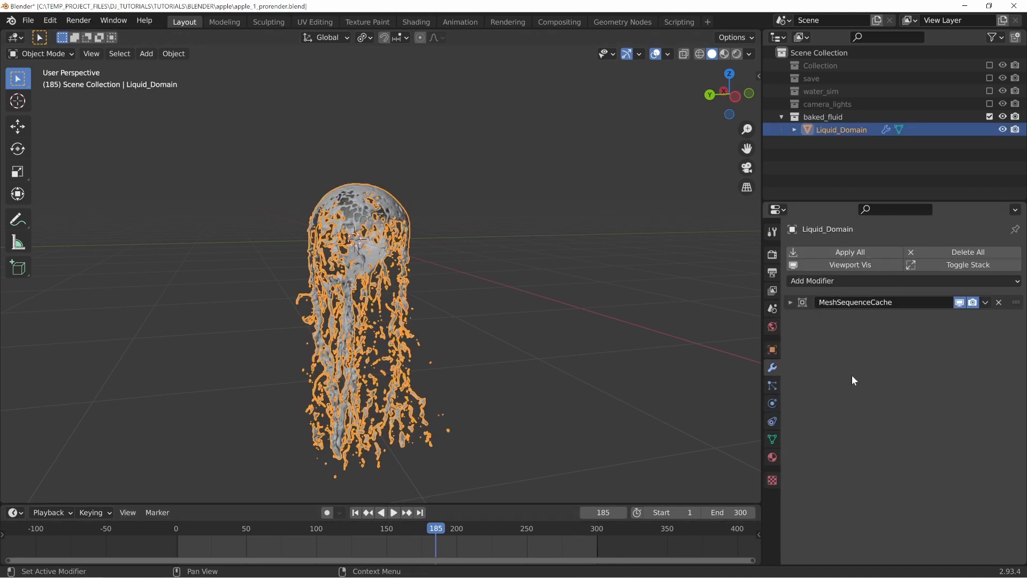
Add a Smooth modifier to the baked Liquid_Domain mesh and set its Repeat to 9
click(876, 281)
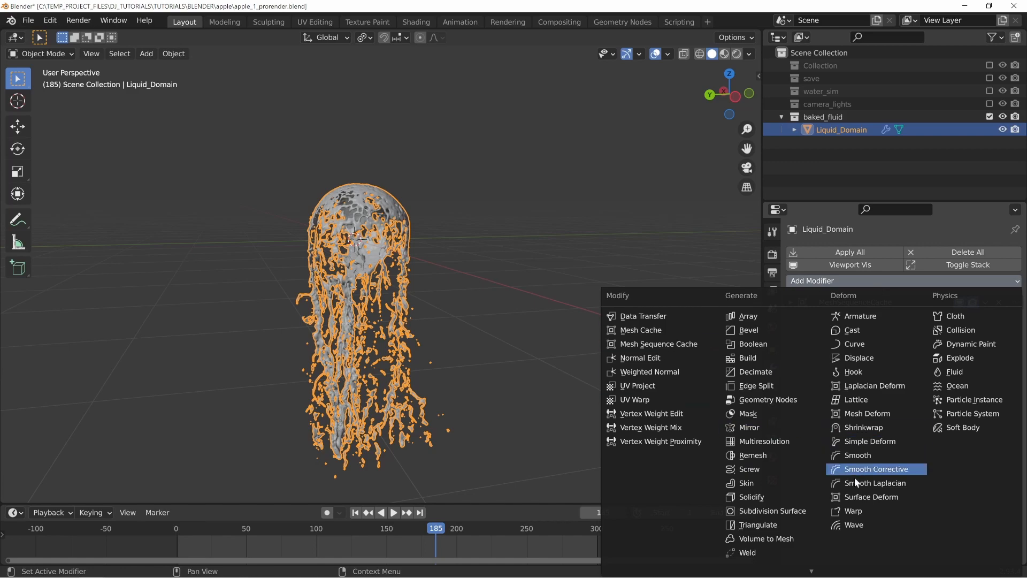
click(867, 456)
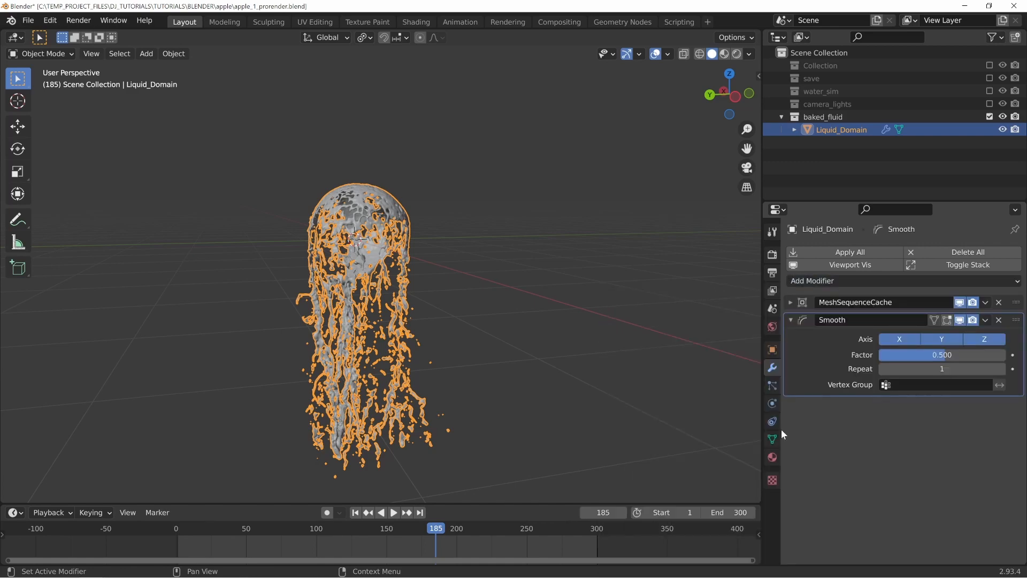
scroll(414, 261, up, 8)
shift+middle_drag(401, 223, 491, 420)
middle_drag(418, 283, 429, 292)
click(1002, 368)
click(1001, 368)
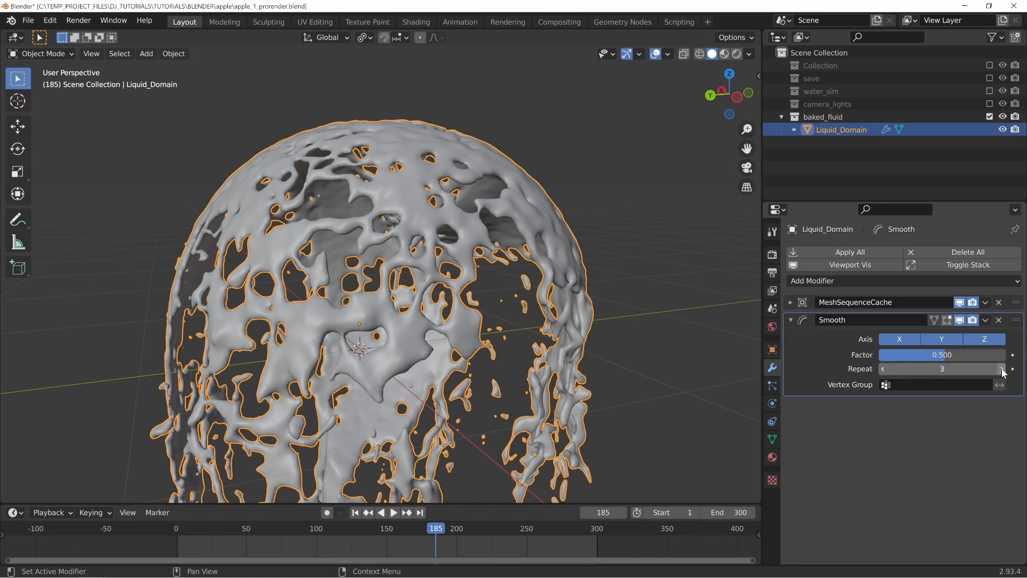
click(1002, 368)
click(1001, 368)
click(1002, 368)
click(1002, 368)
click(1001, 368)
click(1001, 368)
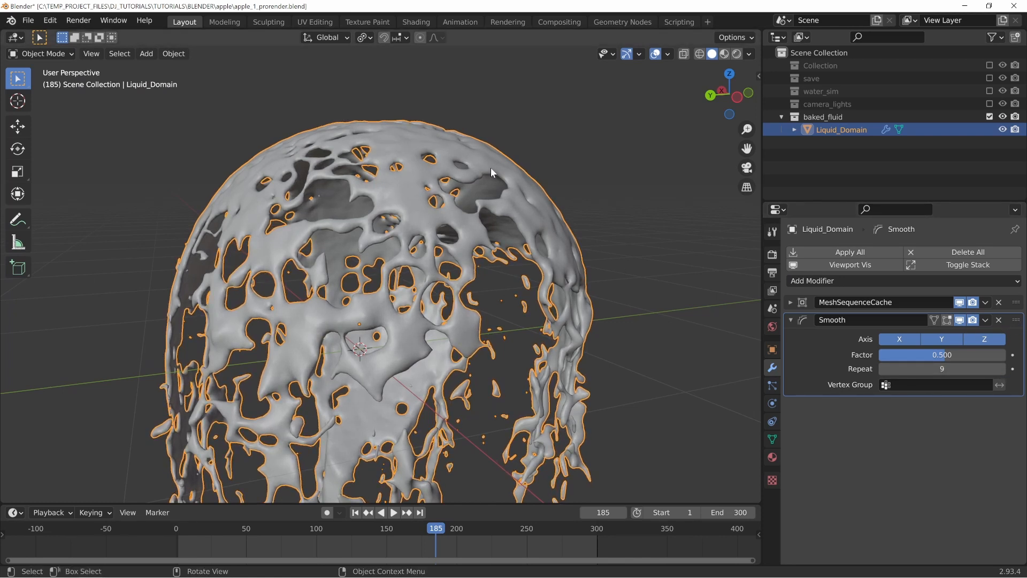
Inspect the smoothed fluid surface from different angles and remove the Smooth modifier from Liquid_Domain
middle_drag(491, 170, 266, 156)
middle_drag(496, 339, 970, 313)
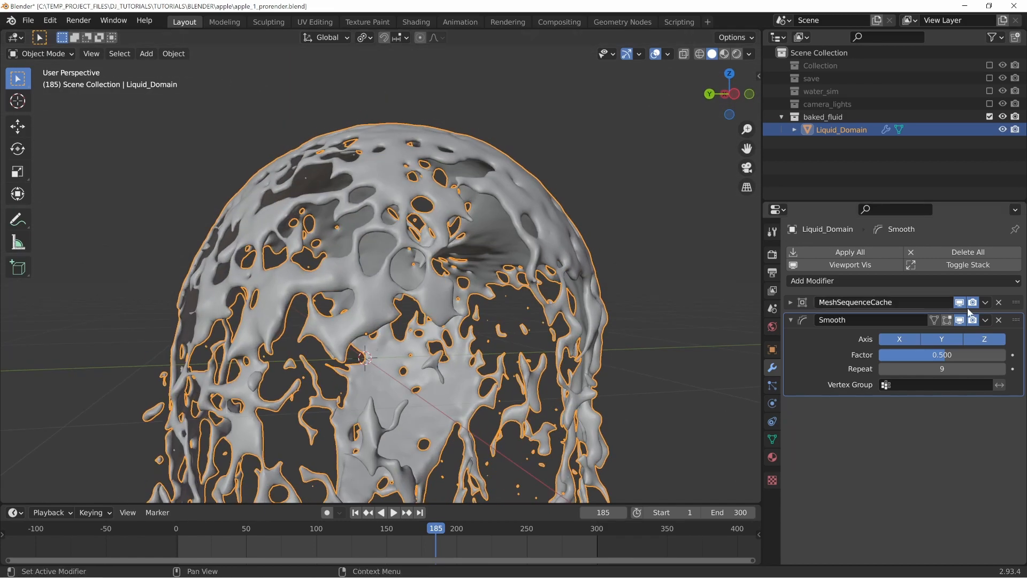
click(999, 320)
scroll(376, 268, down, 3)
middle_drag(376, 268, 299, 251)
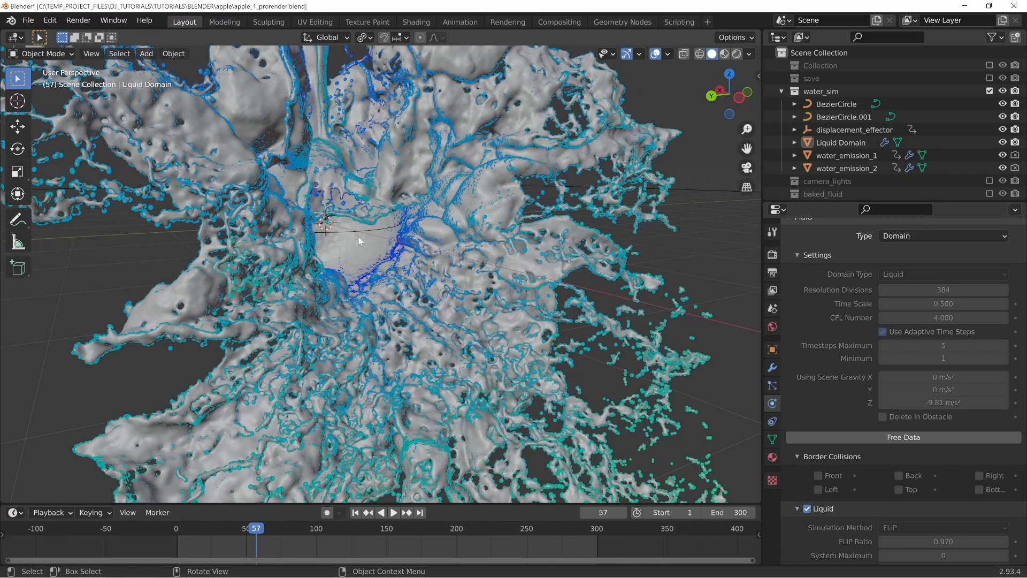
Examine the overall shape of the water_sim splash at frame 57 from several angles
middle_drag(359, 237, 581, 263)
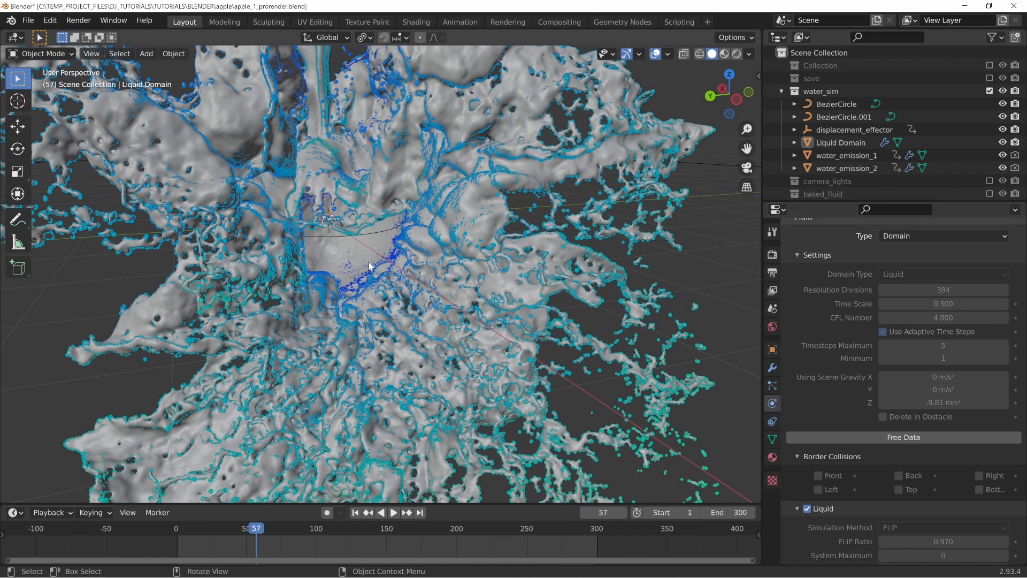
middle_drag(407, 238, 421, 241)
middle_drag(512, 229, 521, 316)
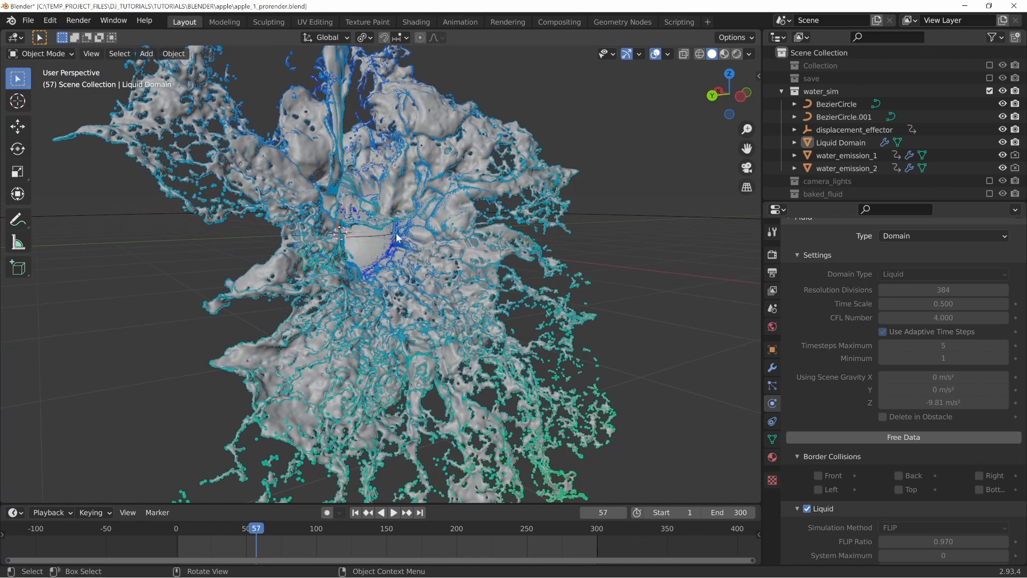
middle_drag(397, 237, 375, 230)
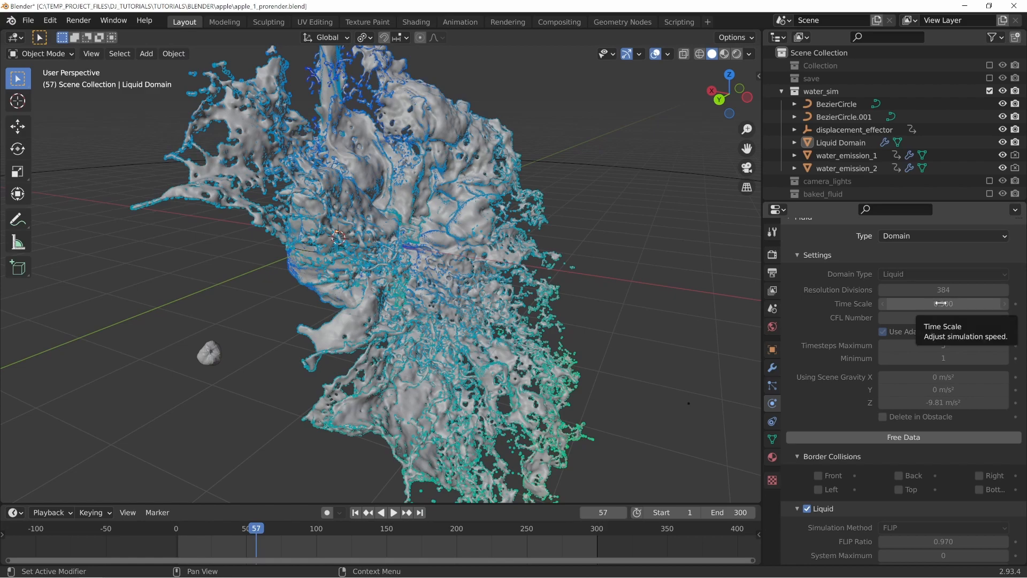
middle_drag(352, 224, 381, 240)
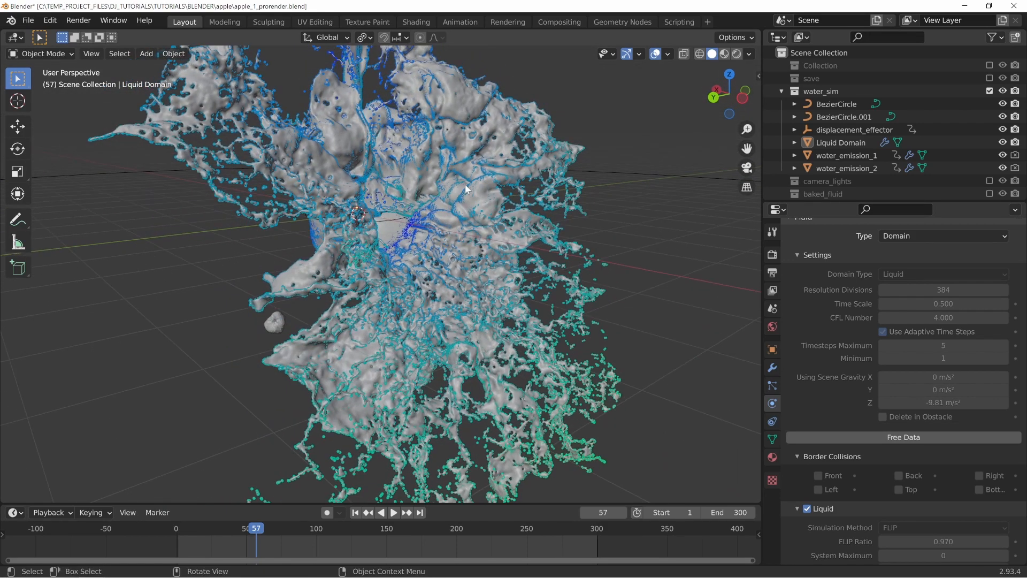
middle_drag(382, 200, 381, 244)
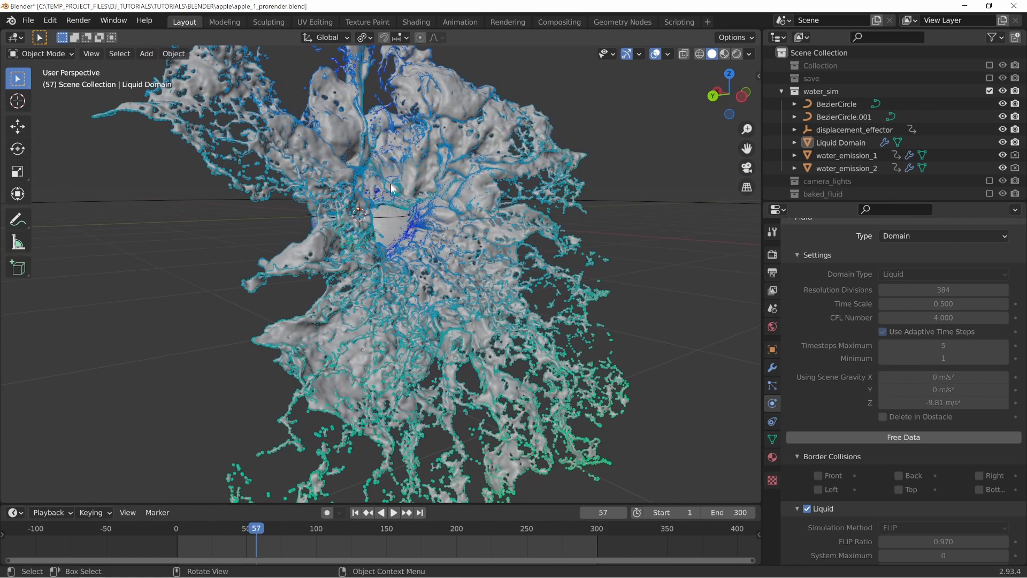
Inspect the holes and thin liquid sheets of the frame 57 splash up close
scroll(421, 287, up, 10)
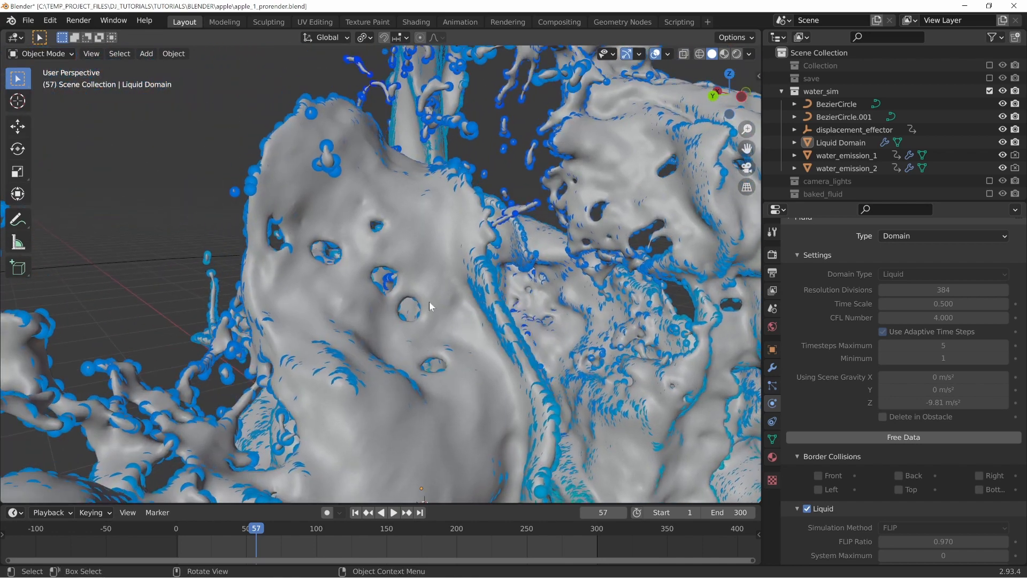
middle_drag(429, 301, 402, 306)
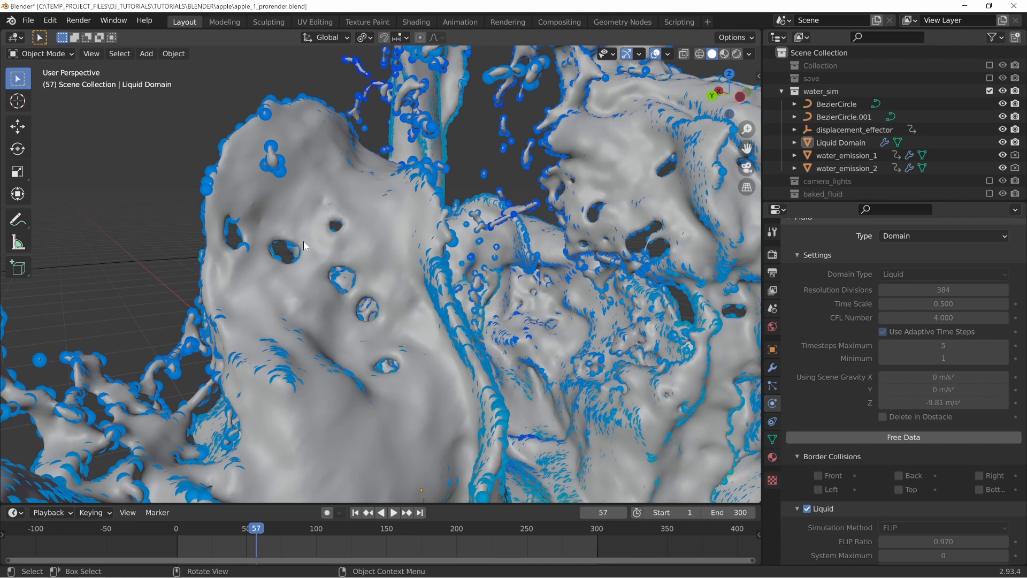
scroll(461, 281, down, 3)
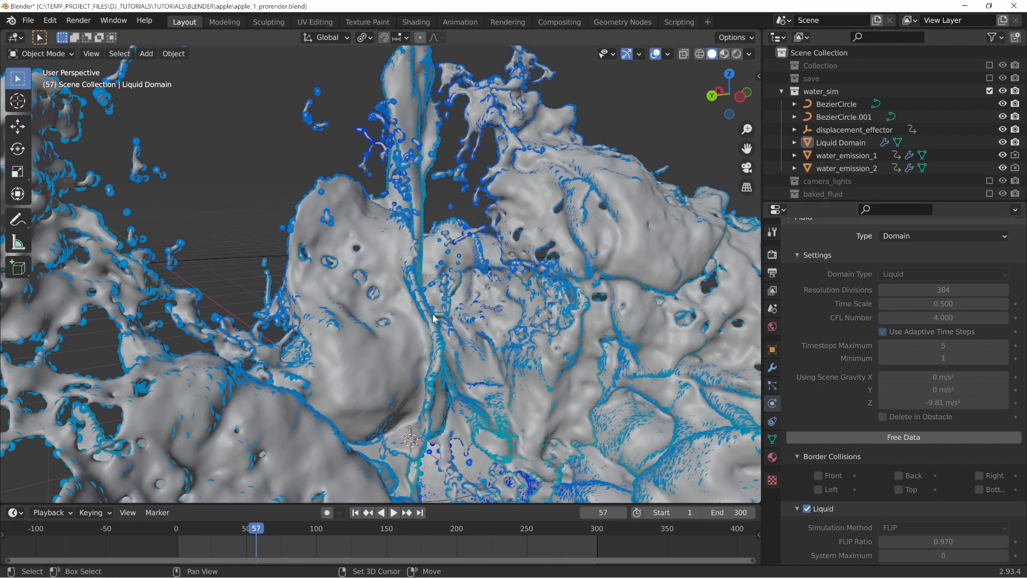
scroll(417, 257, up, 2)
middle_drag(510, 245, 412, 209)
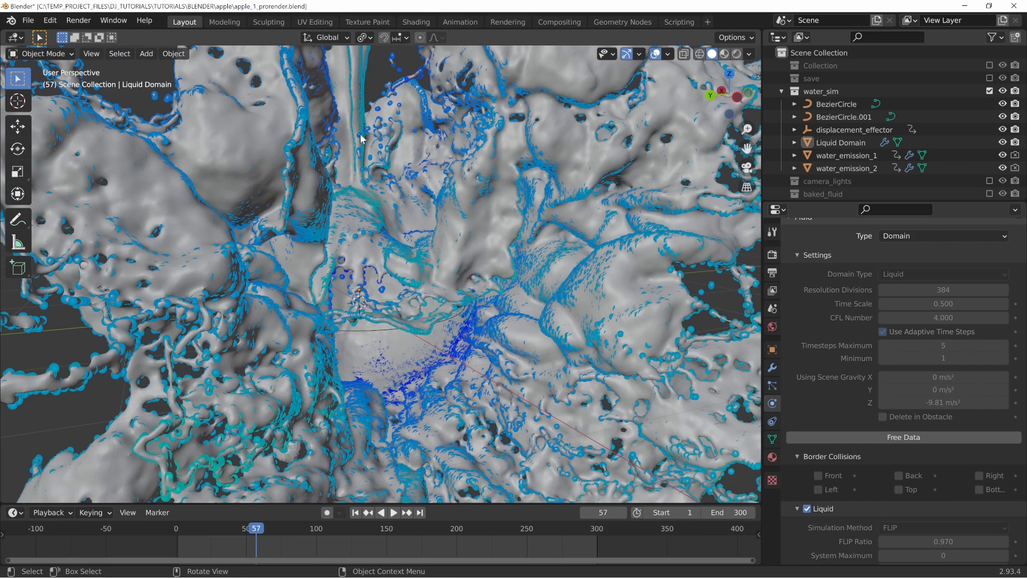
shift+middle_drag(369, 254, 448, 288)
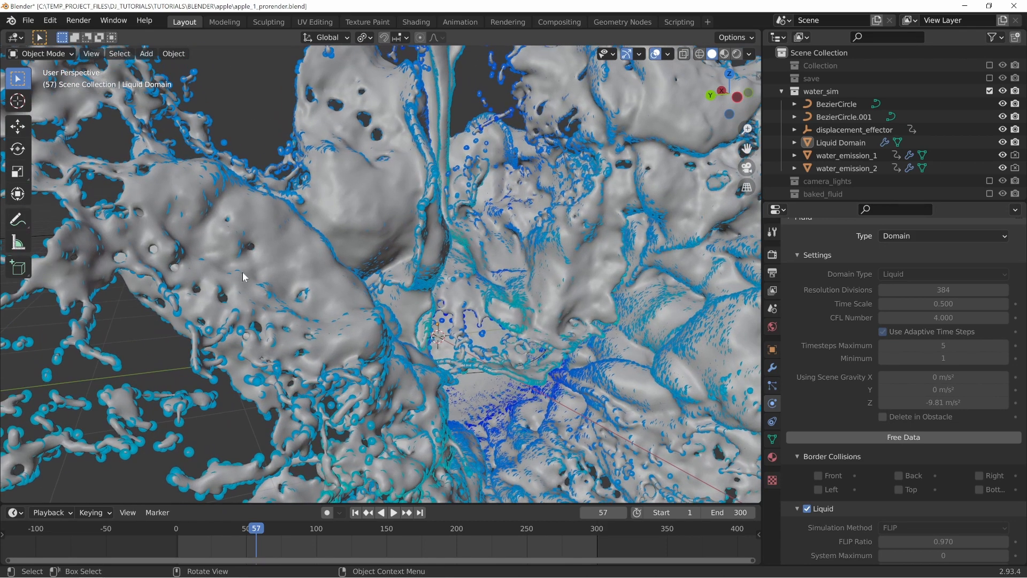
shift+middle_drag(243, 272, 321, 252)
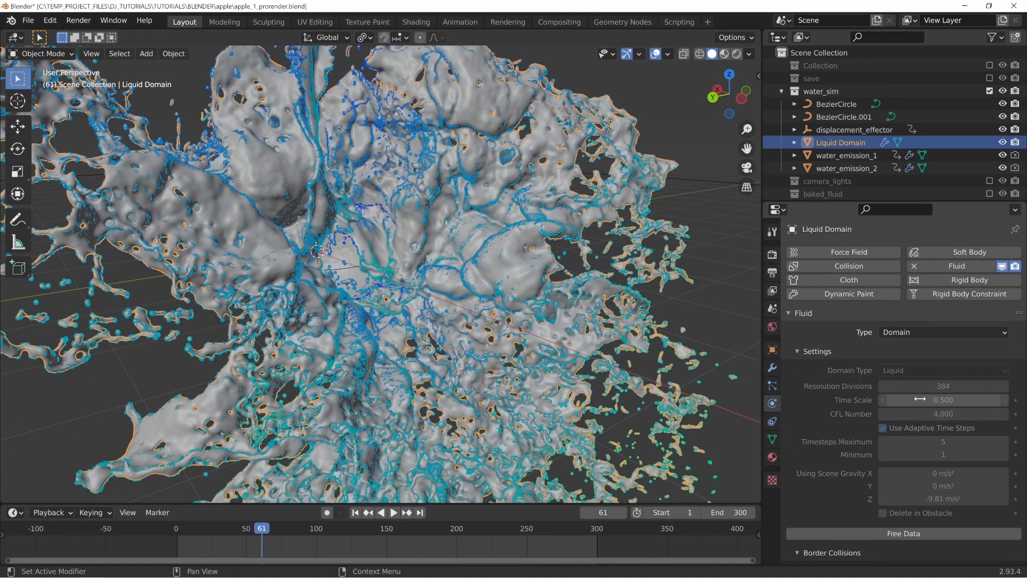
Examine the selected Liquid Domain's splash mesh and particles at frame 61 from the front and side
shift+middle_drag(475, 337, 462, 275)
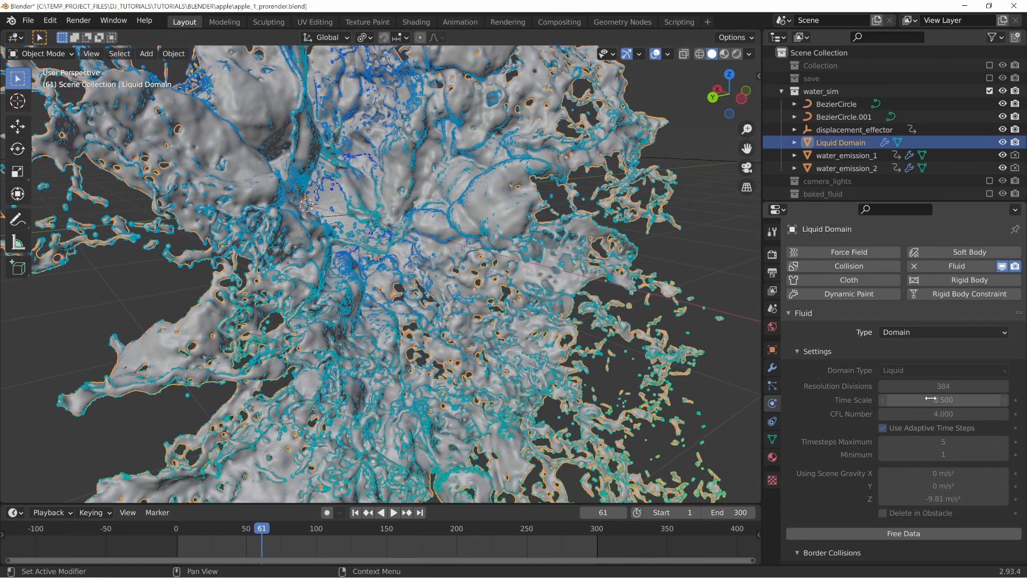
mouse_move(527, 267)
middle_down()
mouse_move(576, 262)
mouse_move(533, 262)
middle_up()
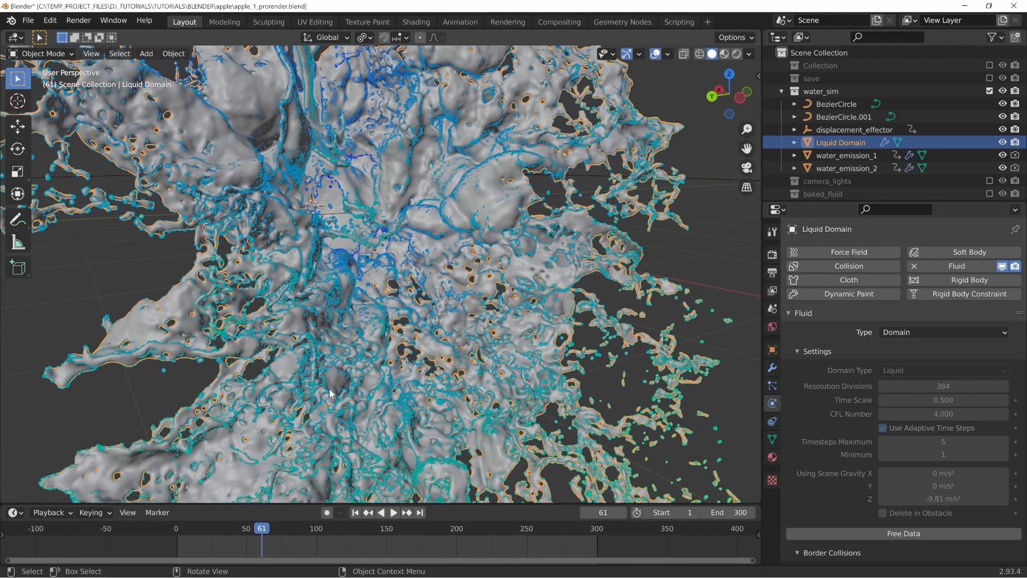
shift+middle_drag(313, 263, 328, 284)
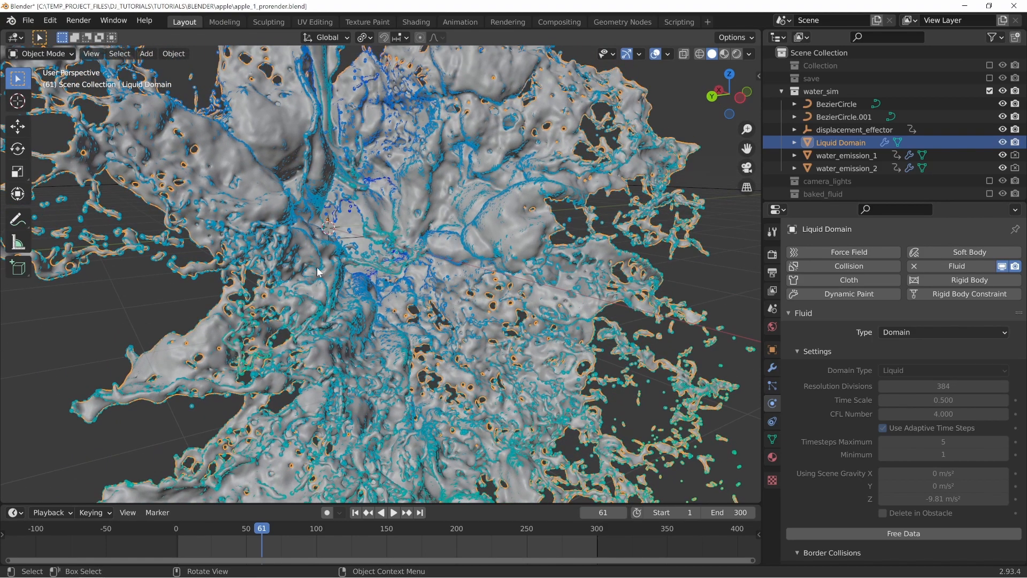
middle_drag(376, 315, 194, 403)
middle_drag(337, 300, 421, 252)
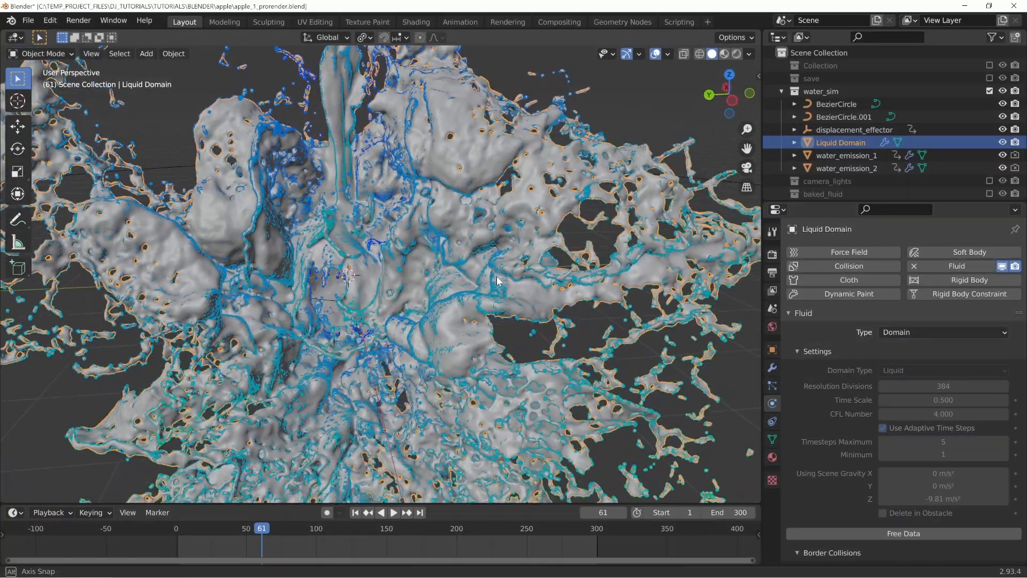
middle_drag(498, 280, 332, 242)
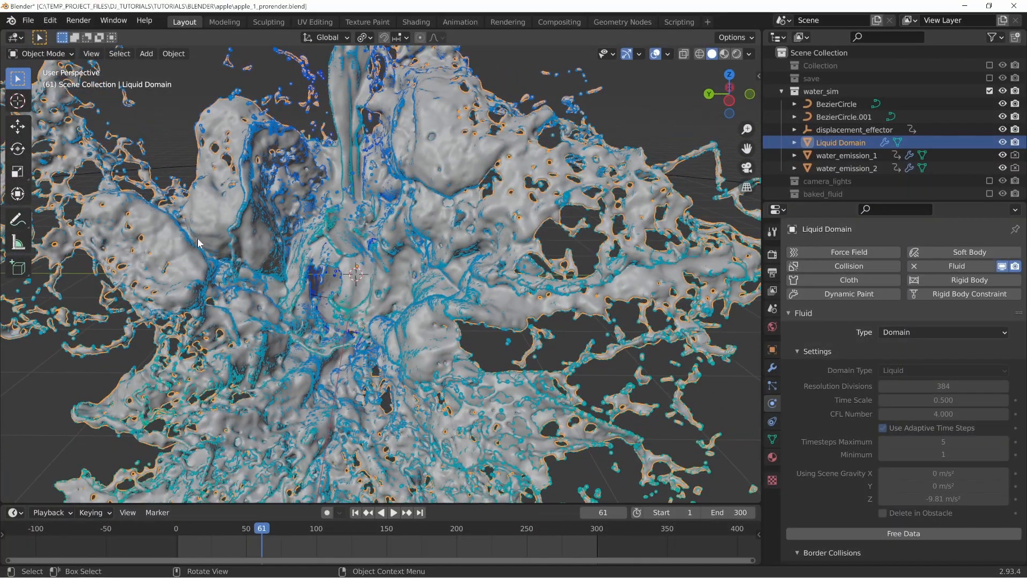
middle_drag(197, 240, 291, 241)
Deselect the Liquid Domain object and bring the whole splash into view
scroll(486, 241, down, 4)
shift+middle_drag(438, 369, 378, 290)
key(alt+a)
scroll(375, 283, up, 3)
middle_drag(346, 248, 460, 291)
middle_drag(513, 266, 443, 285)
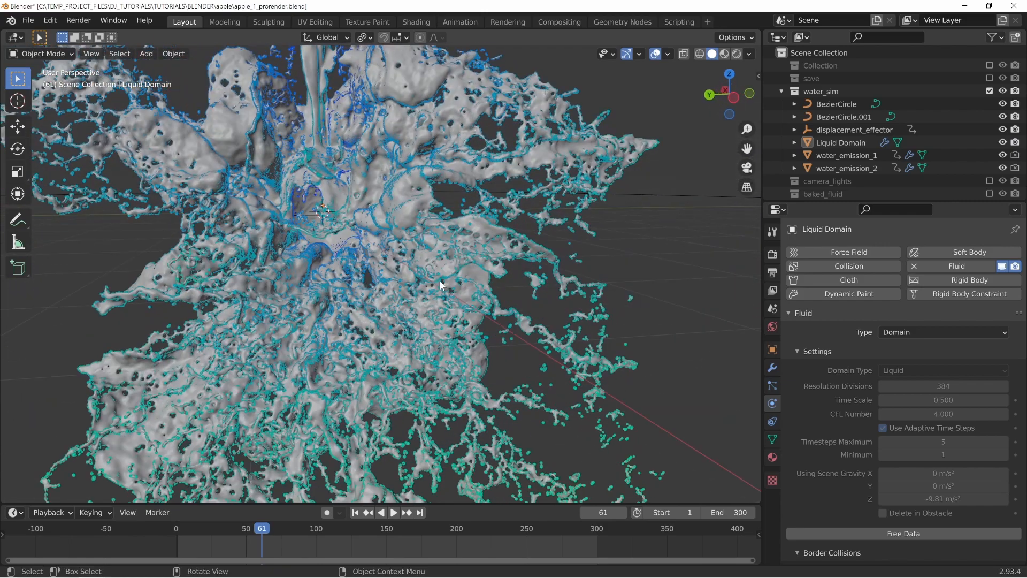
Study the full splash at frame 61 from several angles and review the domain's Liquid particle settings
middle_drag(436, 225, 468, 258)
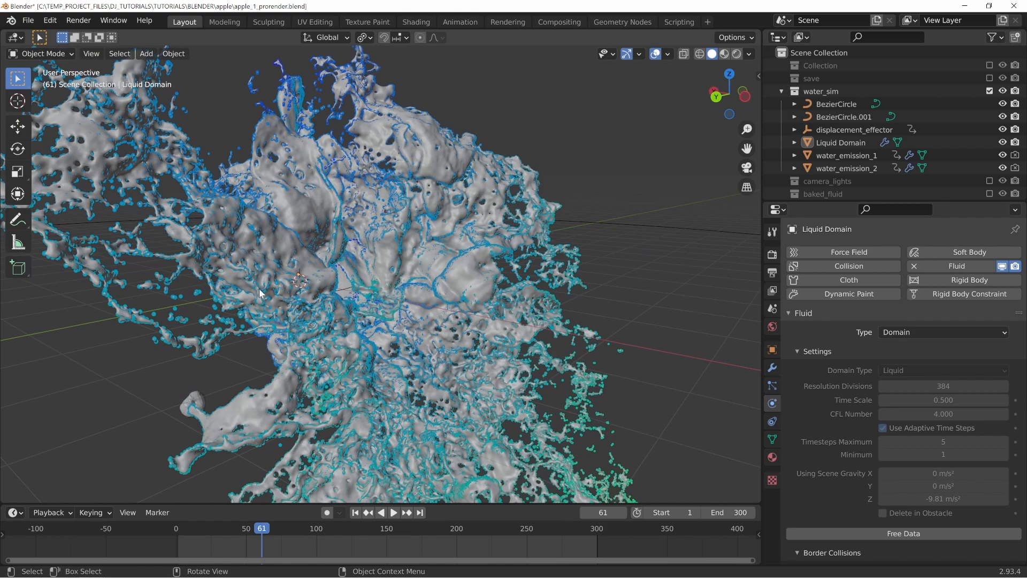
middle_drag(402, 324, 374, 227)
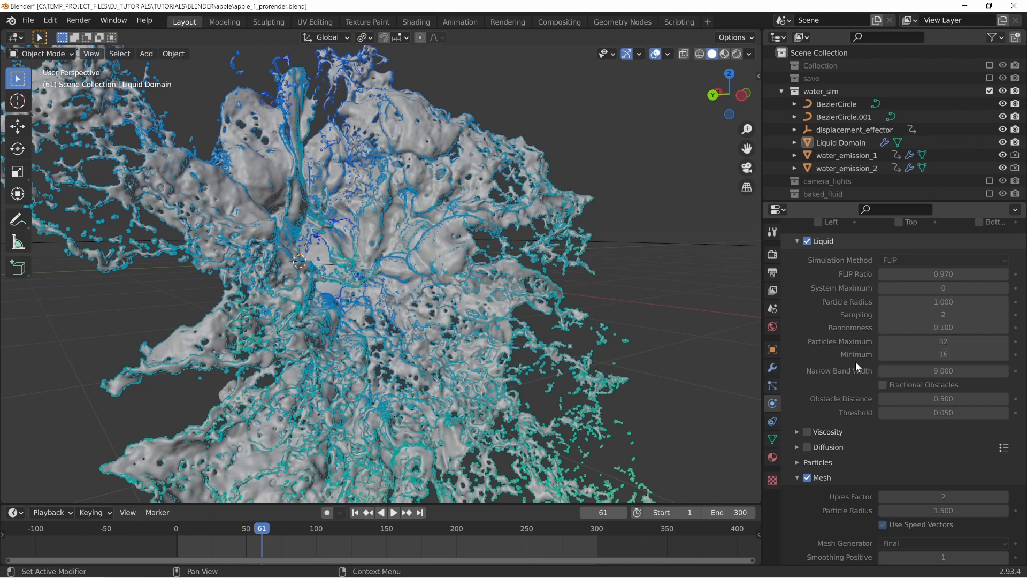
middle_drag(402, 261, 333, 230)
middle_drag(598, 331, 433, 278)
middle_drag(374, 231, 414, 274)
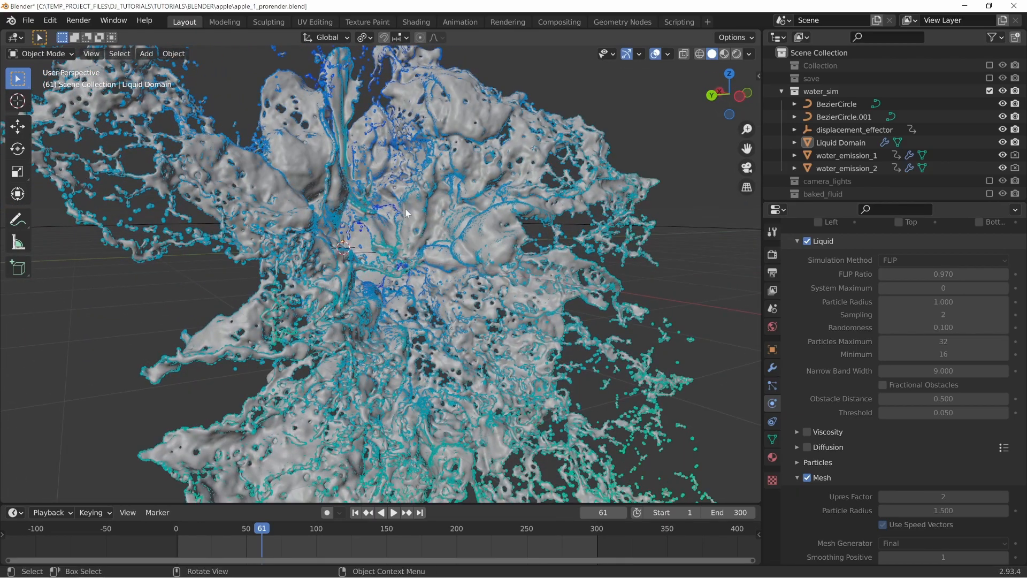
middle_drag(406, 212, 419, 269)
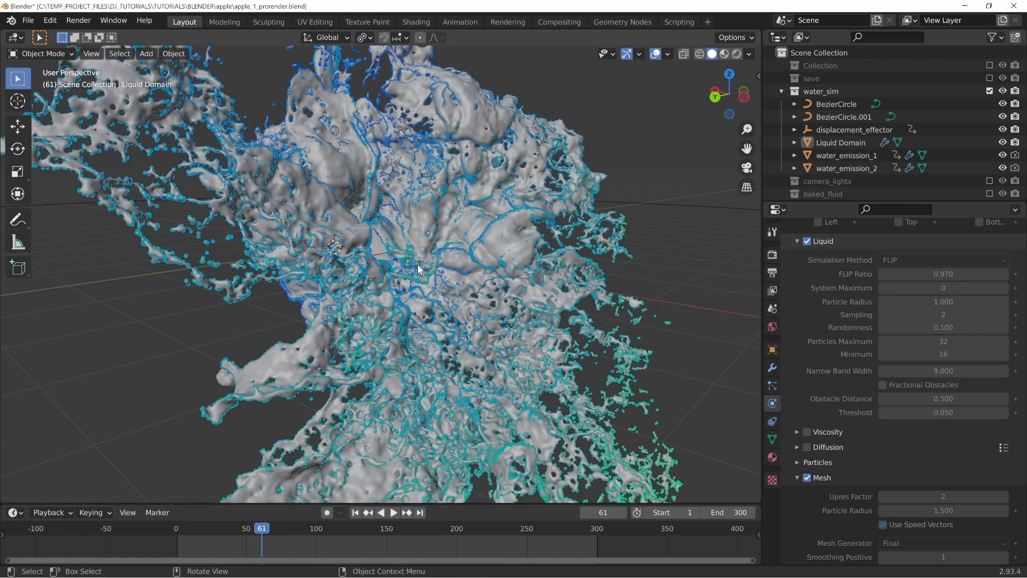
mouse_move(508, 265)
middle_down()
mouse_move(529, 211)
mouse_move(461, 271)
mouse_move(368, 261)
mouse_move(385, 248)
mouse_move(378, 228)
mouse_move(451, 220)
mouse_move(378, 215)
mouse_move(425, 227)
middle_up()
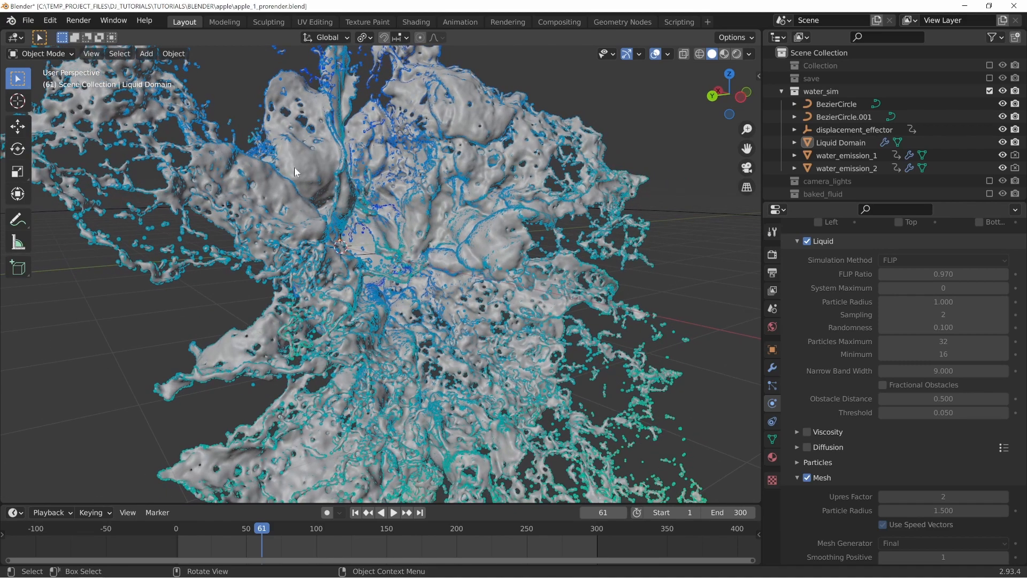
middle_drag(491, 224, 498, 229)
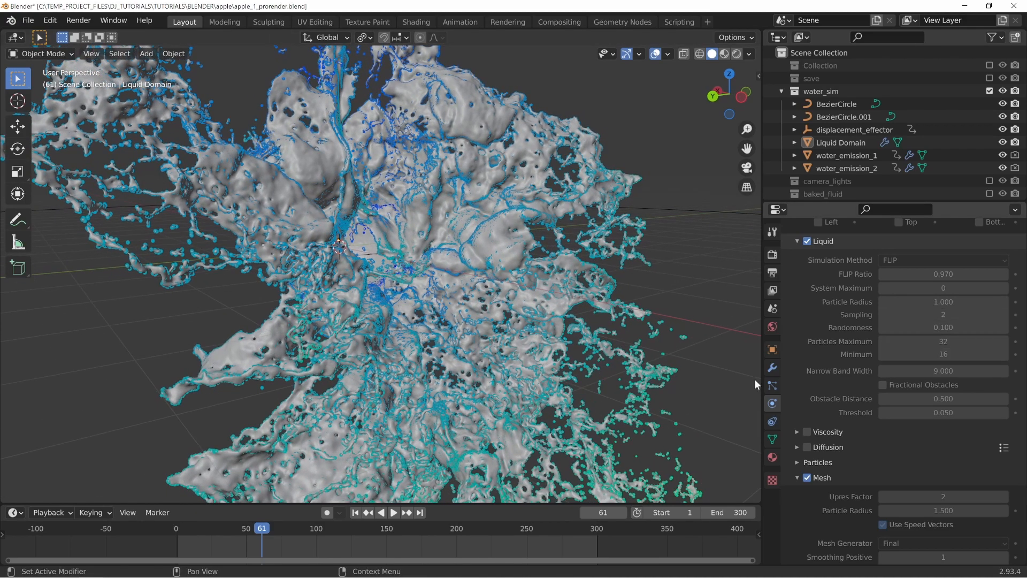
Inspect the holes and sheet thickness of the frame 61 splash around the central stream up close
middle_drag(722, 364, 392, 175)
middle_drag(464, 200, 495, 202)
middle_drag(521, 170, 554, 188)
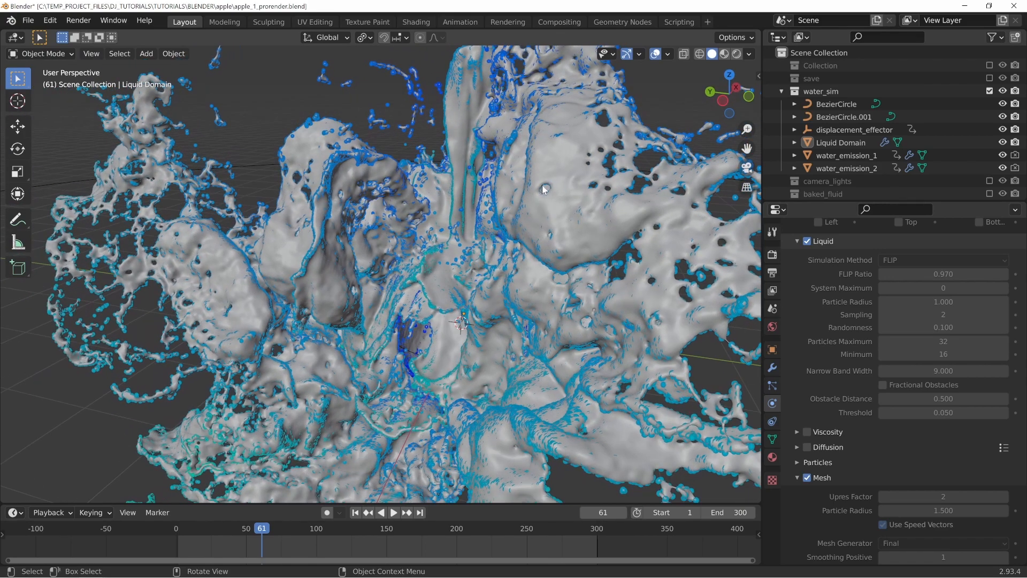
scroll(543, 189, up, 2)
middle_drag(577, 250, 535, 186)
middle_drag(317, 301, 238, 209)
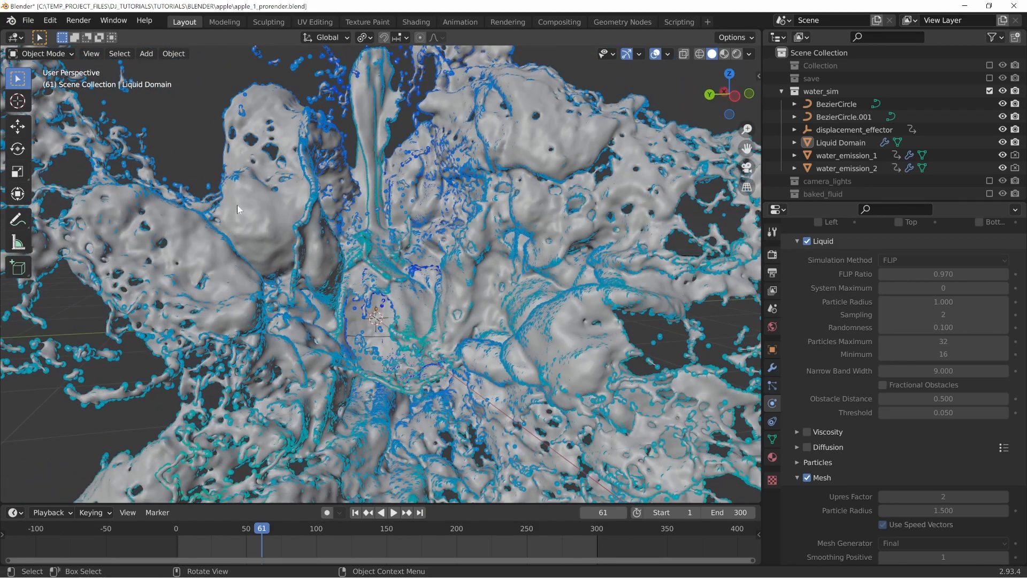
middle_drag(473, 265, 302, 299)
middle_drag(313, 223, 417, 187)
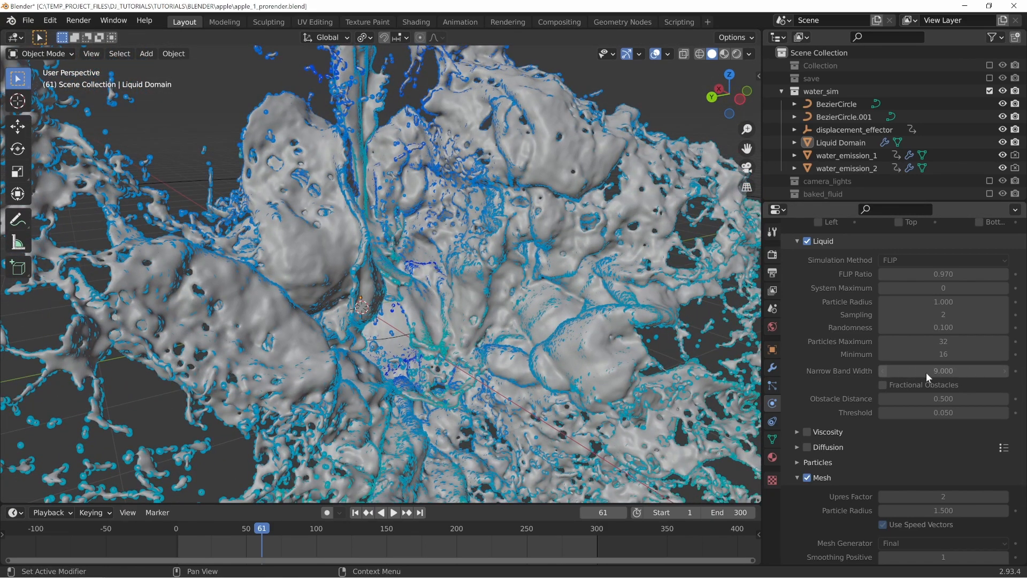
middle_drag(449, 333, 491, 236)
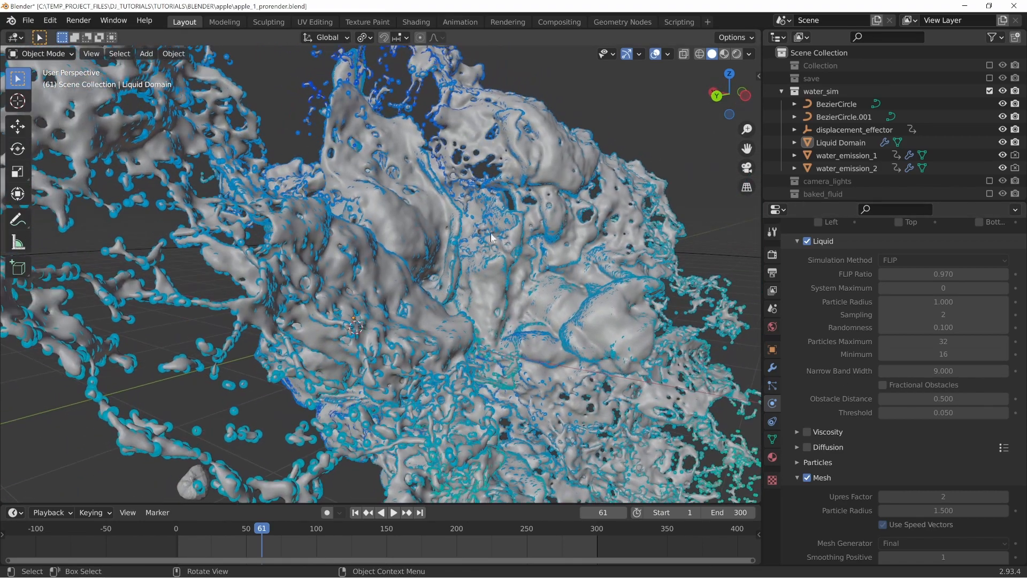
Examine the frame 61 splash sheets from several angles alongside the domain's Narrow Band Width and Spray, Foam and Bubbles particle options
middle_drag(542, 189, 431, 123)
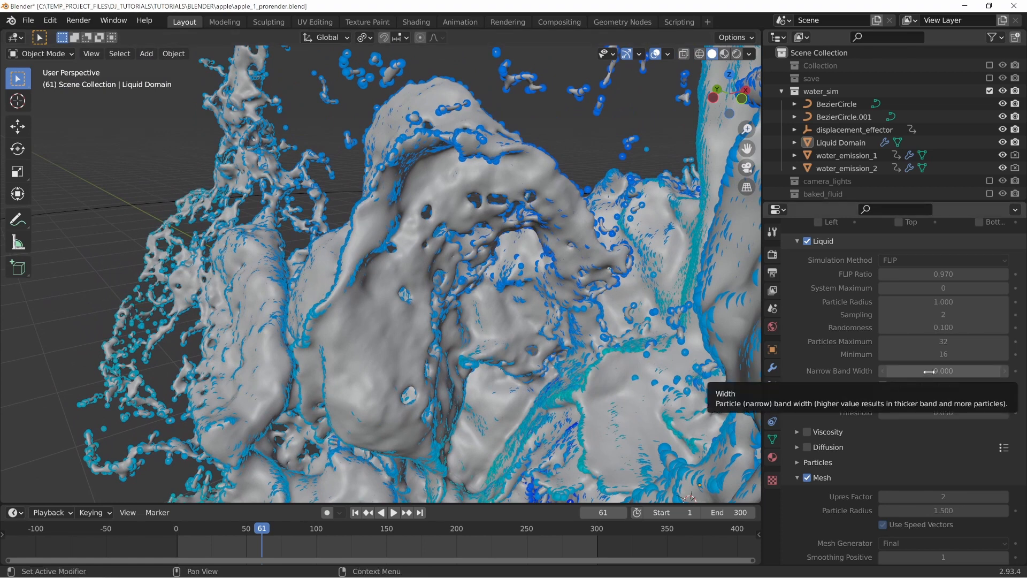
middle_drag(465, 176, 510, 143)
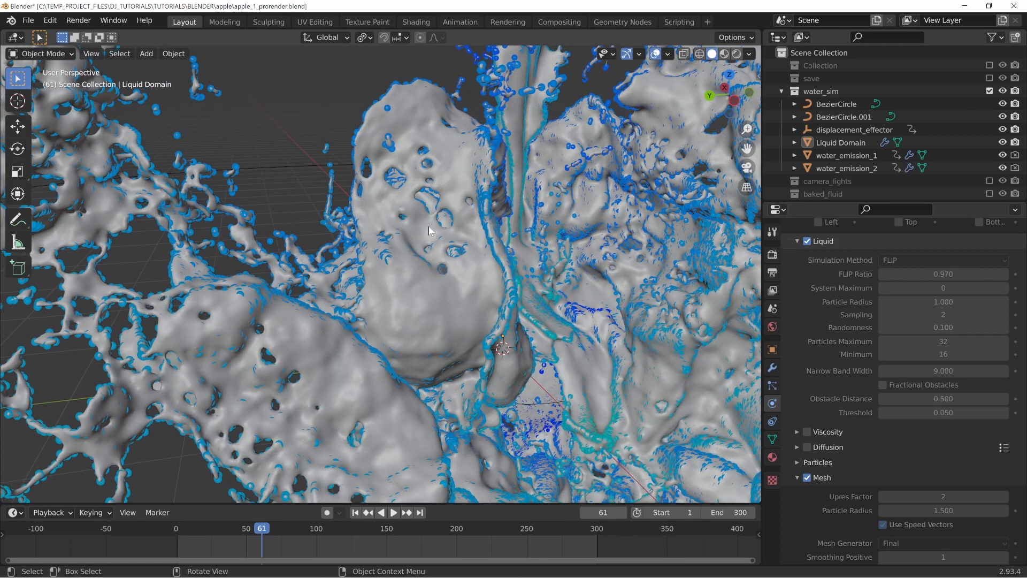
middle_drag(429, 230, 393, 174)
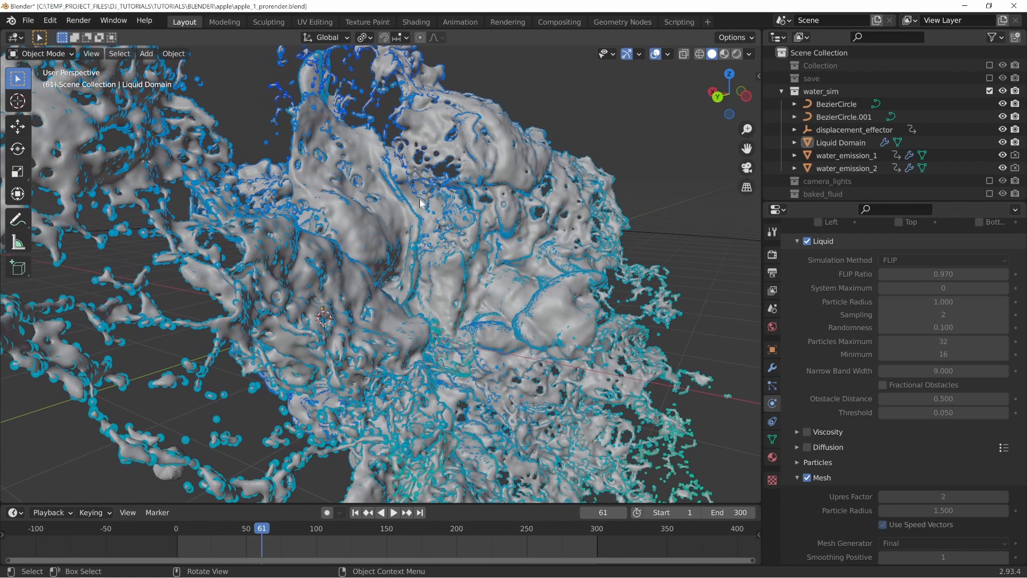
middle_drag(585, 169, 450, 234)
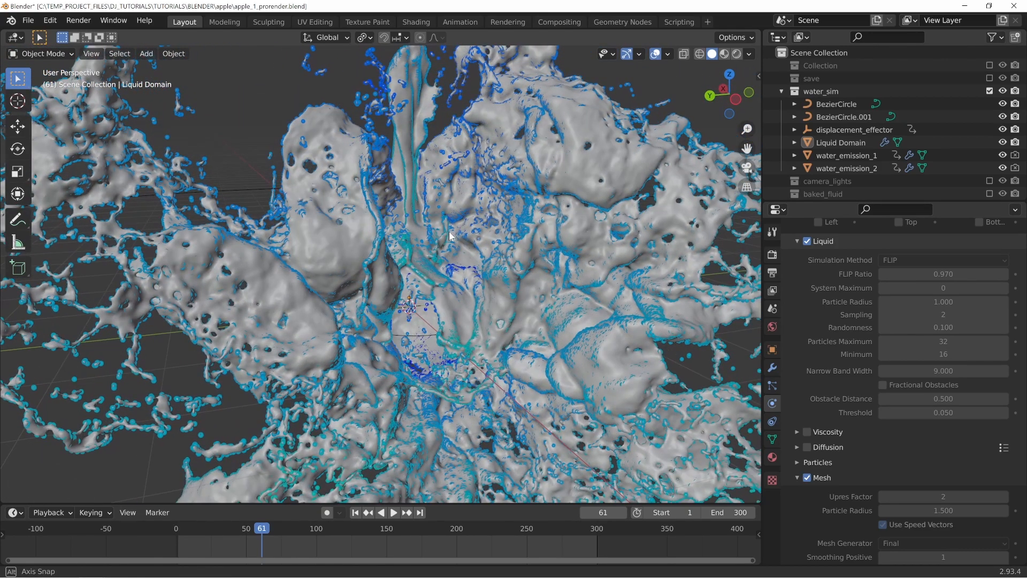
middle_drag(488, 327, 760, 275)
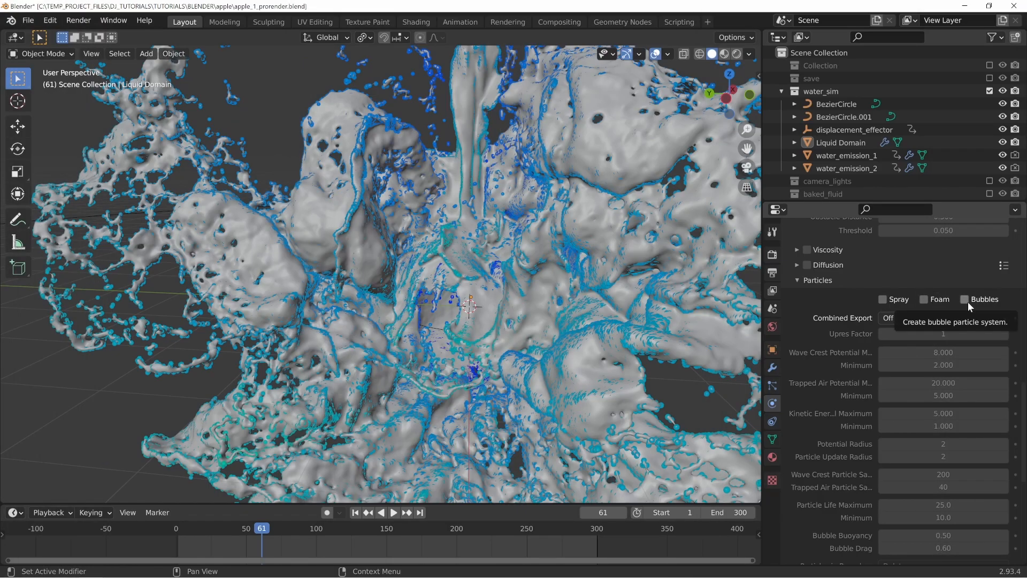
middle_drag(482, 247, 462, 229)
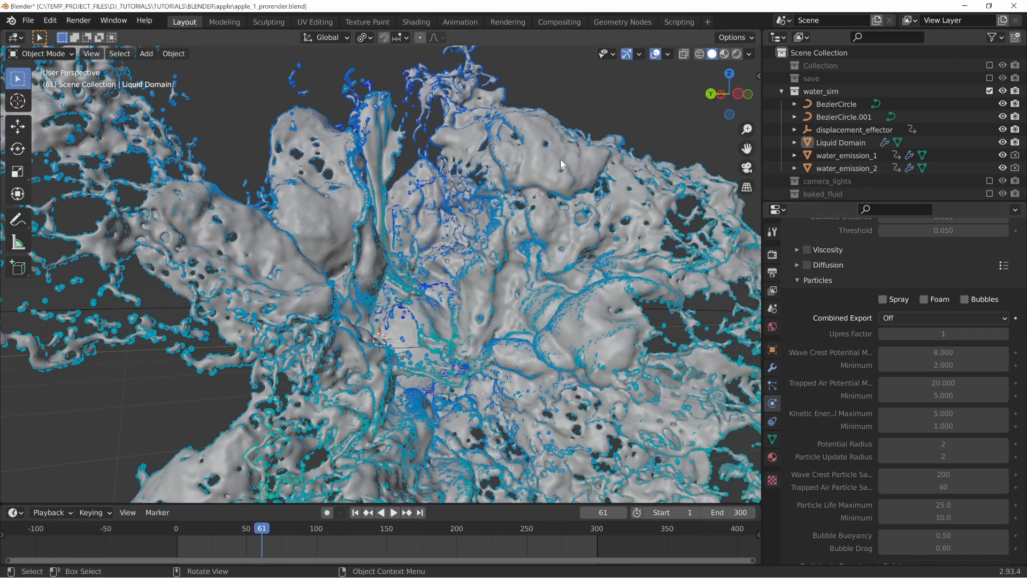
mouse_move(502, 298)
middle_down()
mouse_move(467, 249)
mouse_move(433, 279)
mouse_move(362, 225)
mouse_move(329, 262)
mouse_move(316, 252)
middle_up()
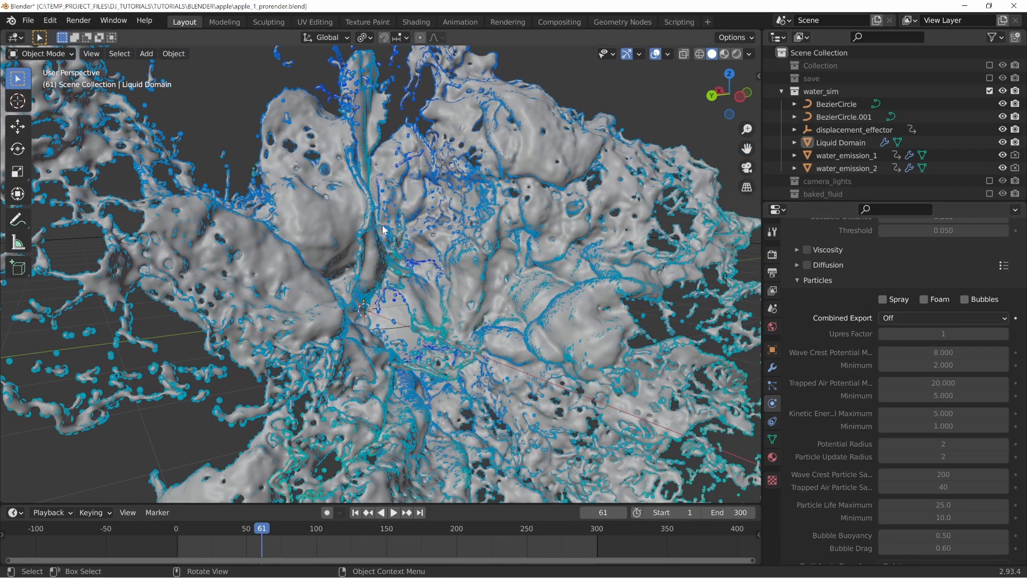
Inspect the flying droplets and upper tendrils above the central stream of the frame 61 splash
mouse_move(385, 231)
middle_down()
mouse_move(423, 238)
mouse_move(481, 289)
middle_up()
scroll(422, 238, down, 3)
scroll(471, 257, up, 5)
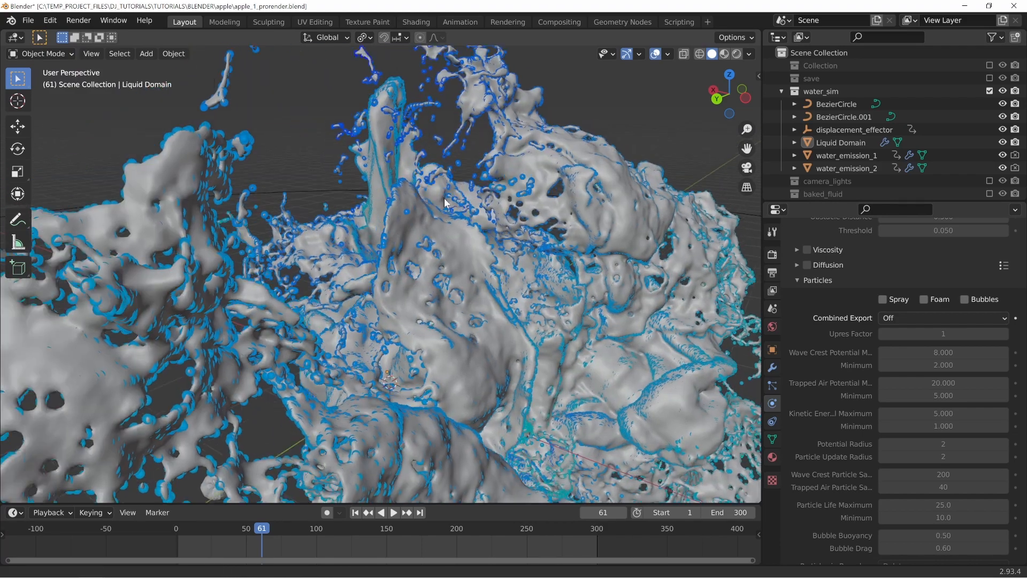
shift+middle_drag(449, 160, 493, 137)
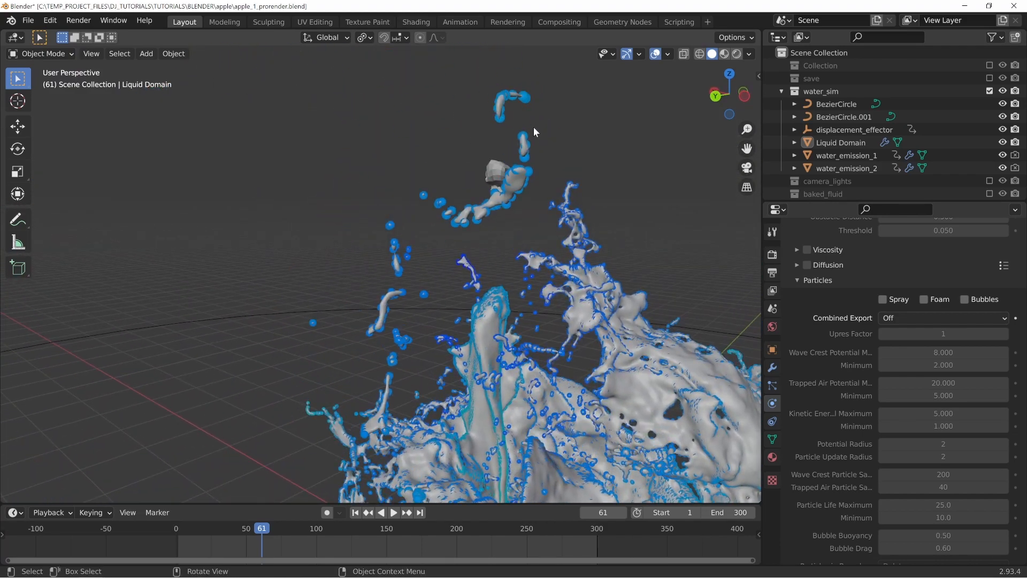
middle_drag(496, 221, 553, 227)
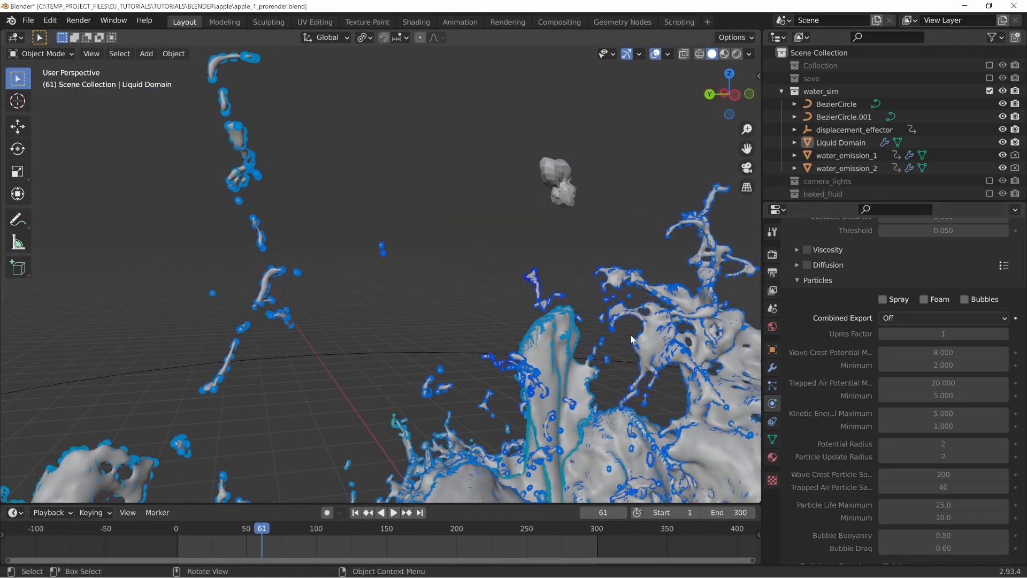
mouse_move(534, 345)
shift+middle_down()
mouse_move(525, 274)
mouse_move(540, 281)
shift+middle_up()
scroll(522, 251, down, 4)
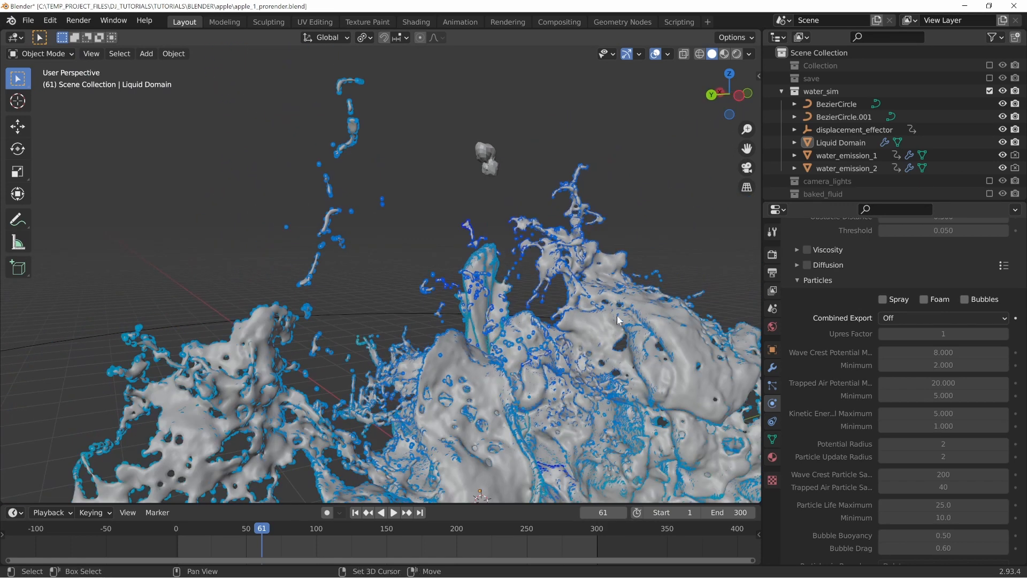
shift+middle_drag(600, 309, 553, 229)
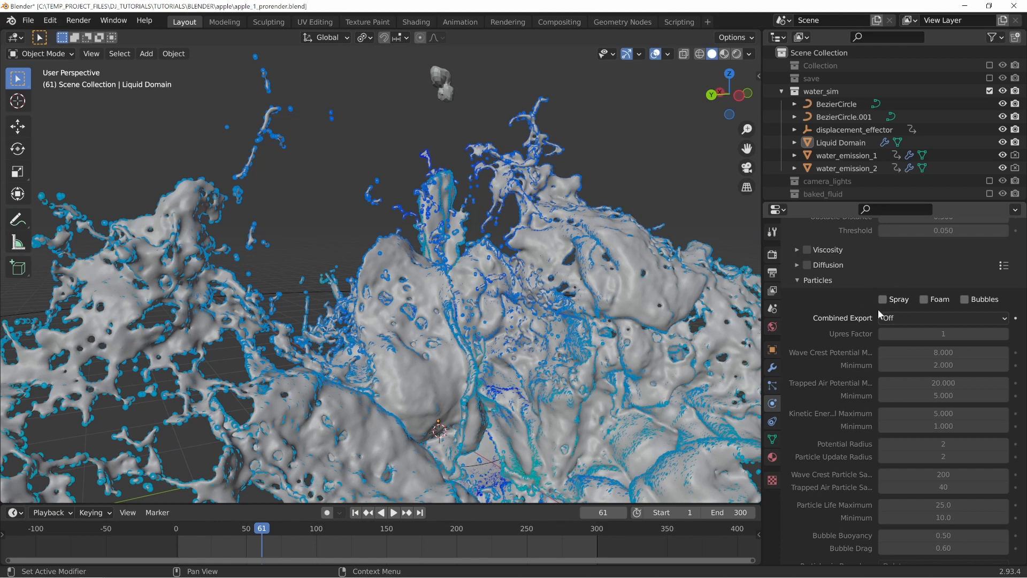
Review the domain's secondary Particles settings while studying the fine spray across the lower half of the splash
middle_drag(461, 274, 483, 286)
middle_drag(599, 340, 550, 281)
middle_drag(550, 282, 463, 286)
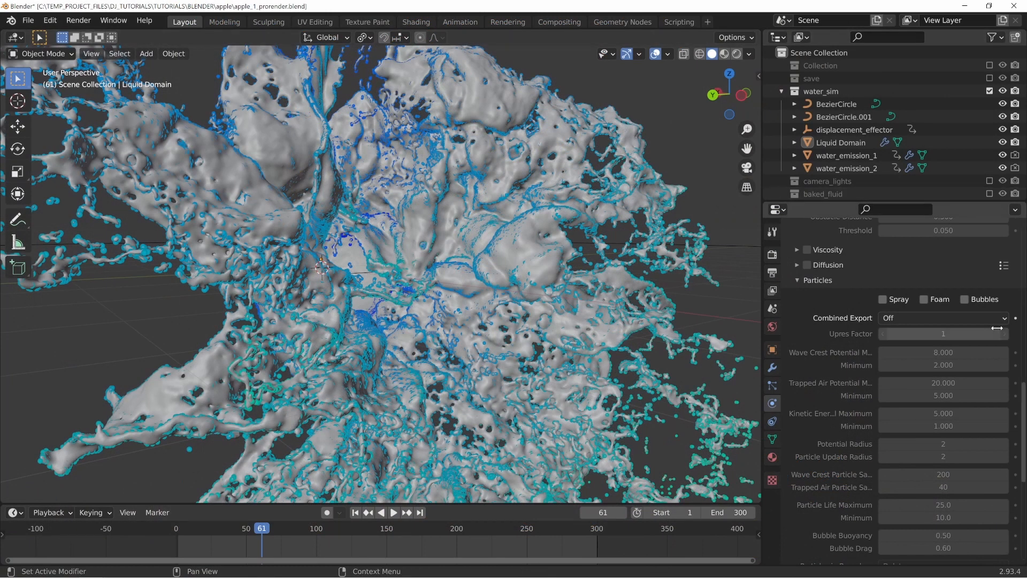
scroll(931, 328, down, 3)
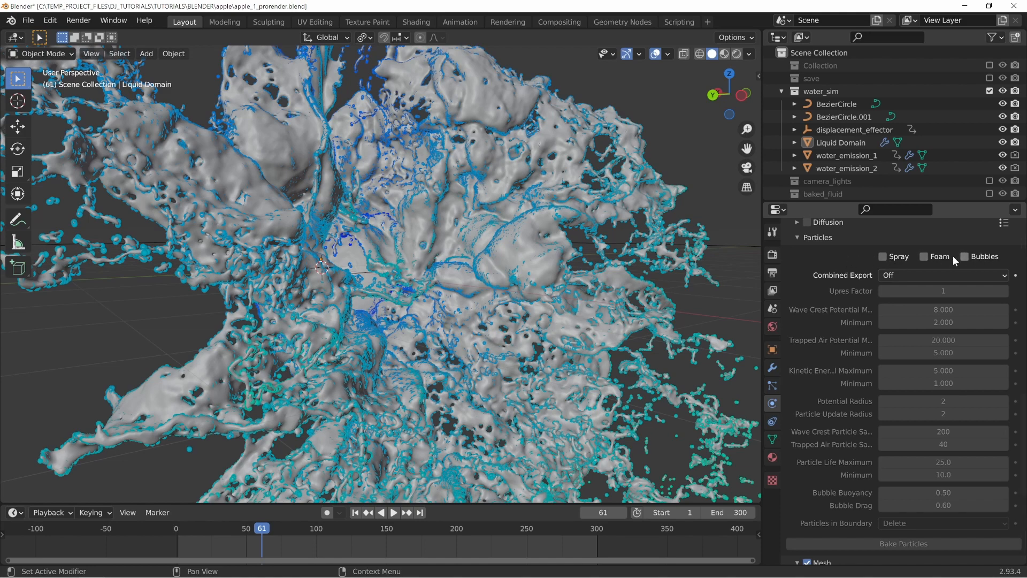
middle_drag(407, 222, 407, 232)
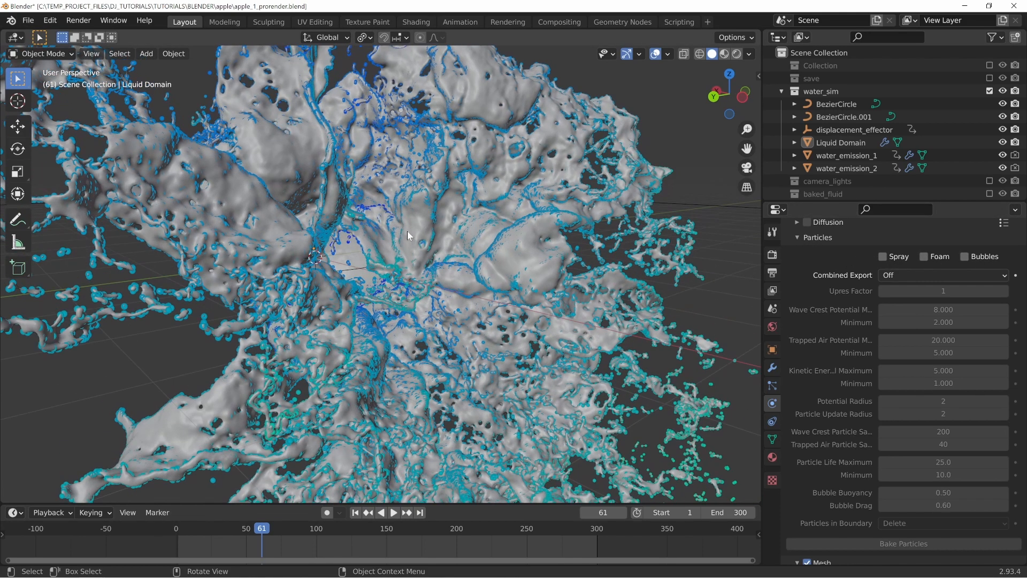
middle_drag(393, 178, 407, 194)
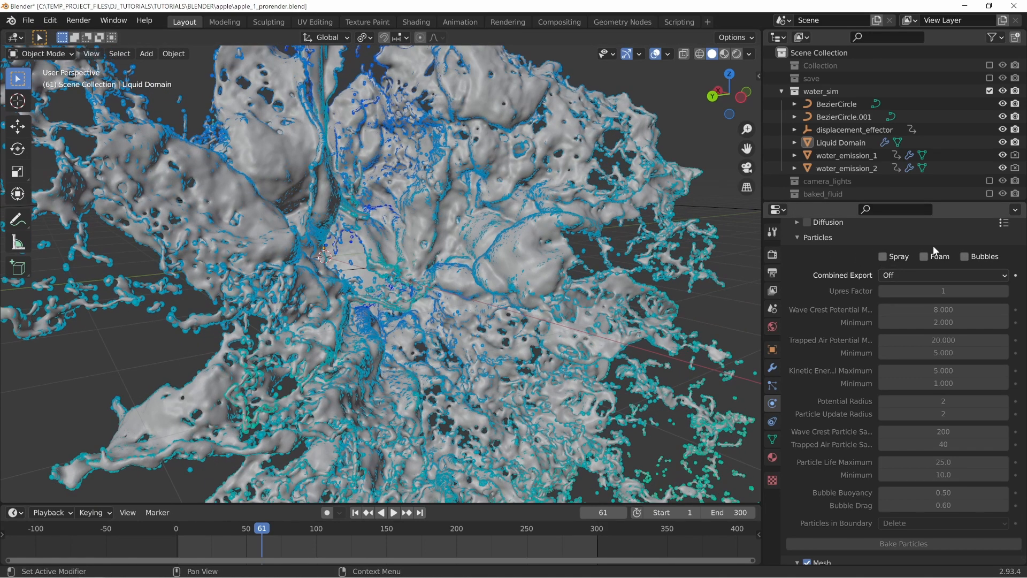
scroll(880, 284, up, 1)
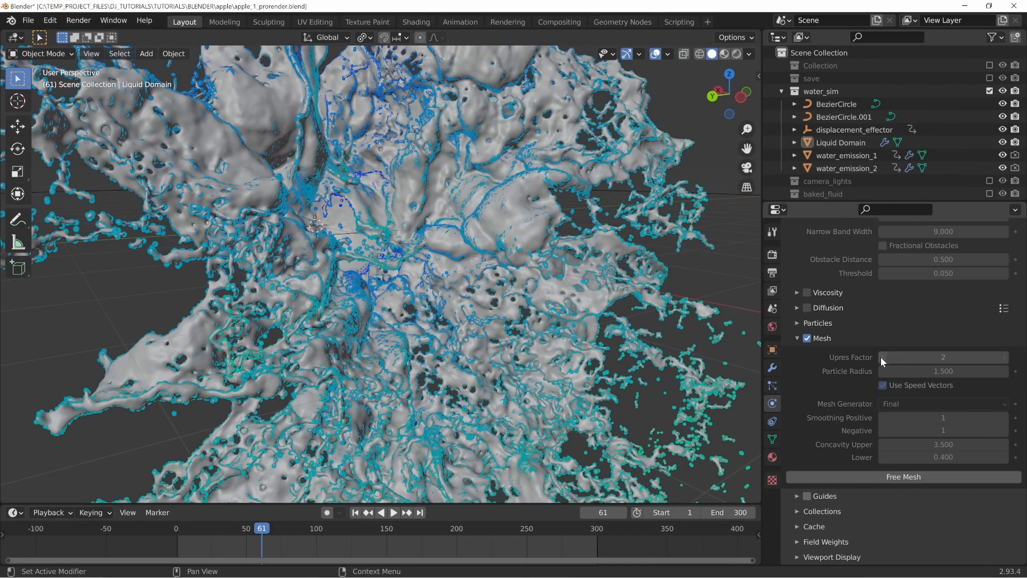
Compare the splash's thin sheets and holes up close with the domain's Mesh settings for Upres Factor and Particle Radius
middle_drag(473, 278, 519, 257)
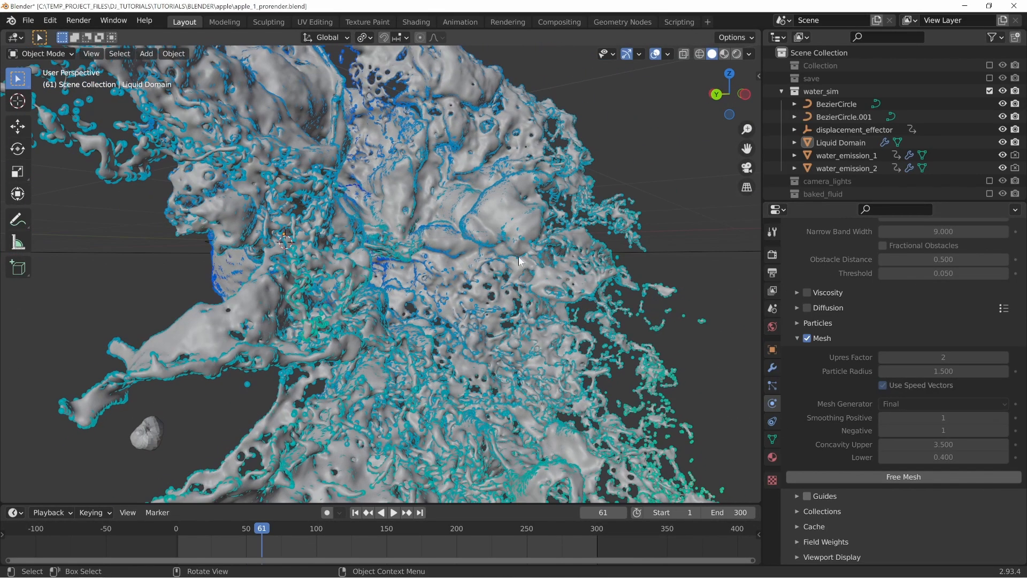
middle_drag(567, 194, 599, 199)
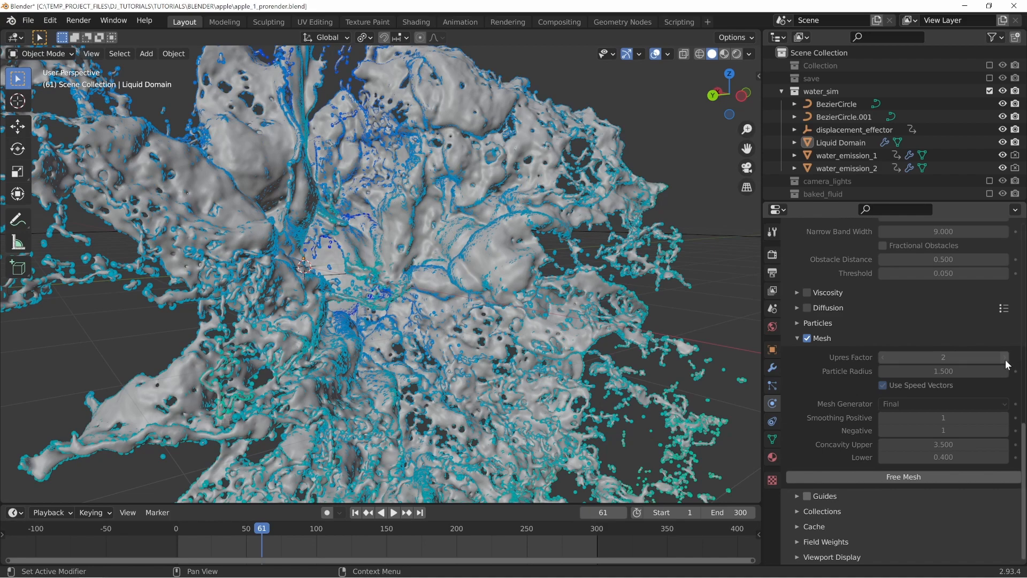
middle_drag(404, 332, 487, 369)
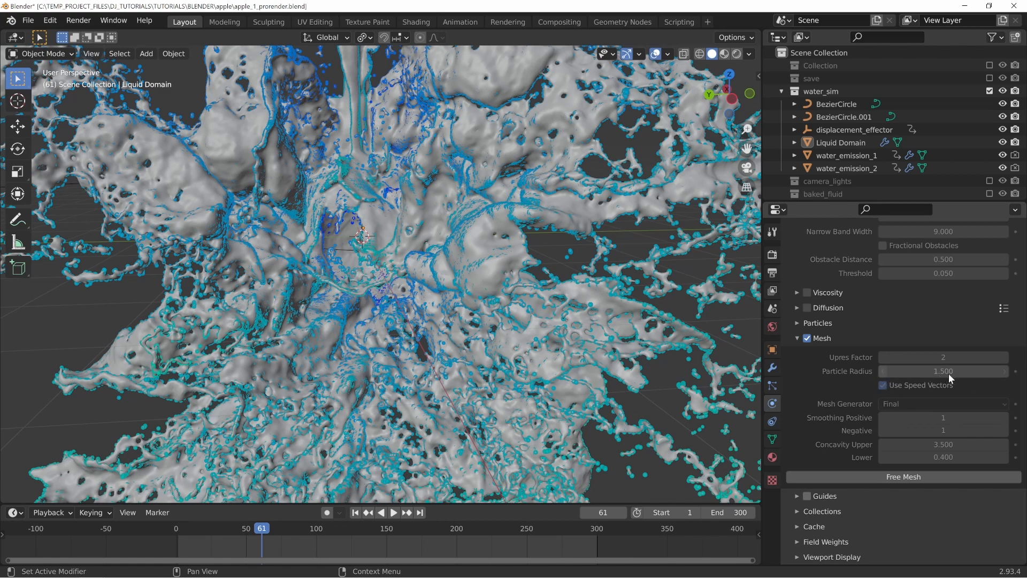
shift+middle_drag(650, 249, 619, 353)
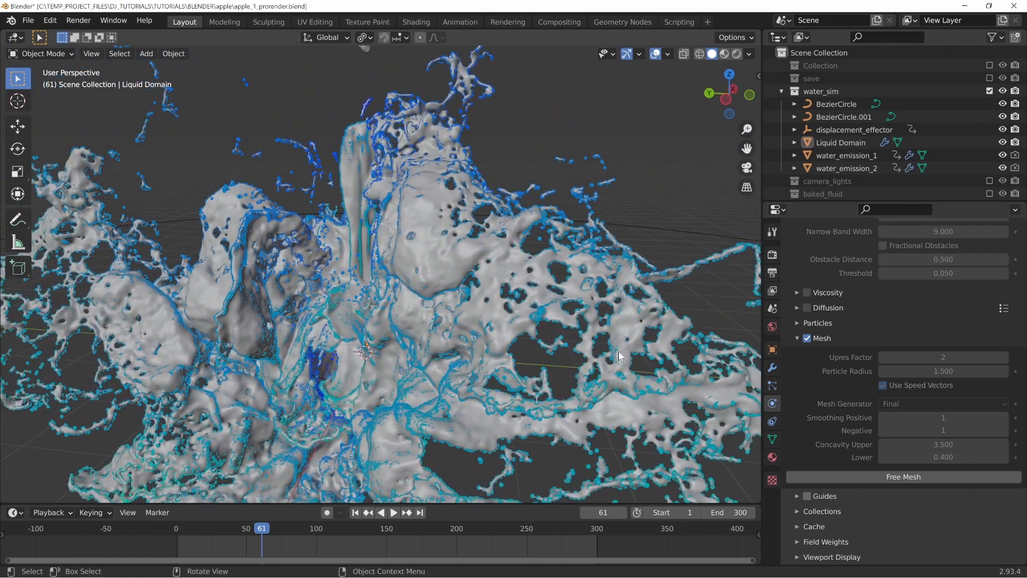
scroll(429, 259, up, 1)
scroll(429, 258, up, 1)
shift+middle_drag(496, 219, 442, 289)
scroll(442, 289, up, 2)
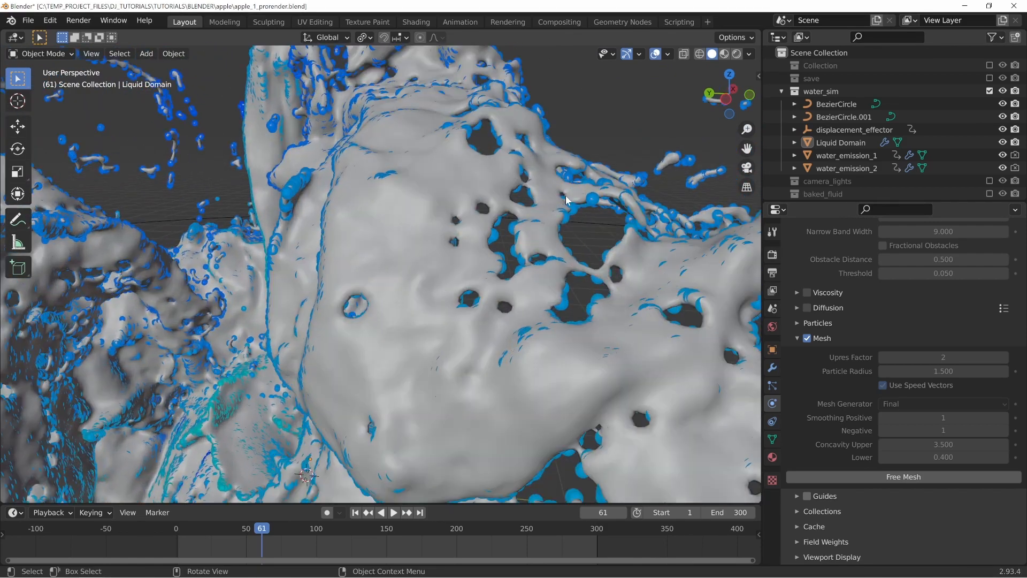
middle_drag(394, 190, 582, 214)
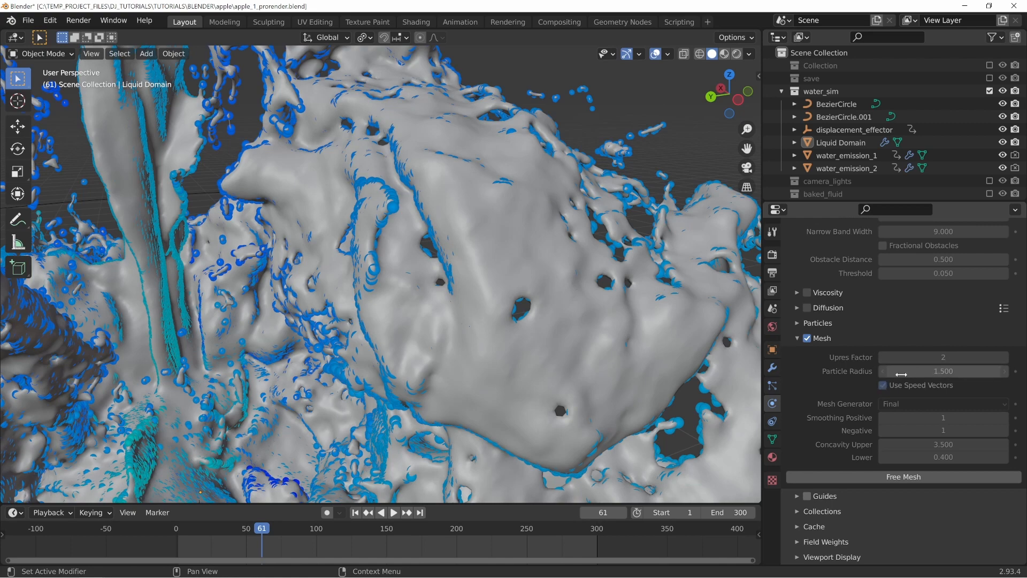
middle_drag(562, 329, 479, 329)
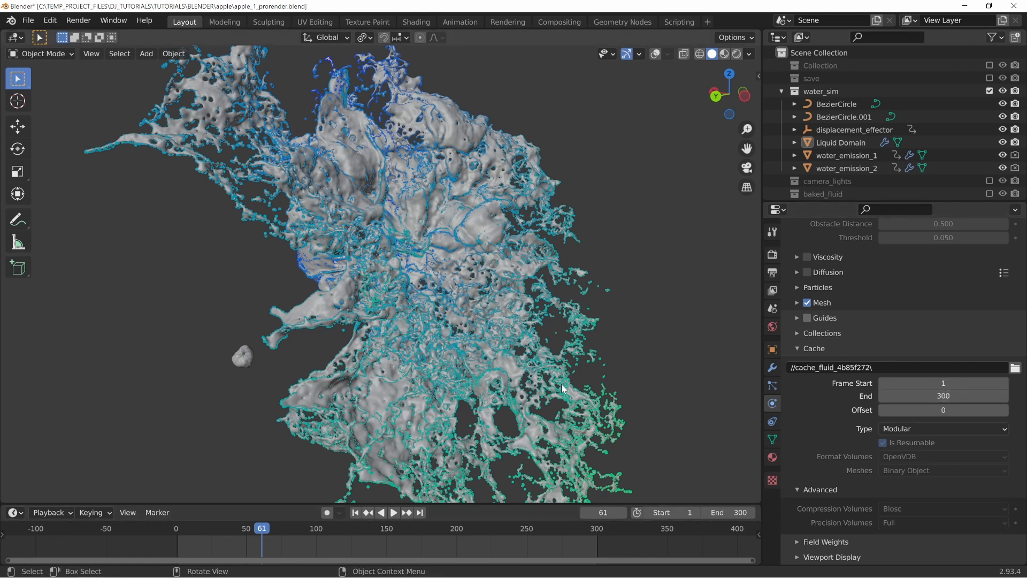
Play back and scrub the fluid simulation between about frames 169 and 250, viewing the dripping water from different sides
click(527, 530)
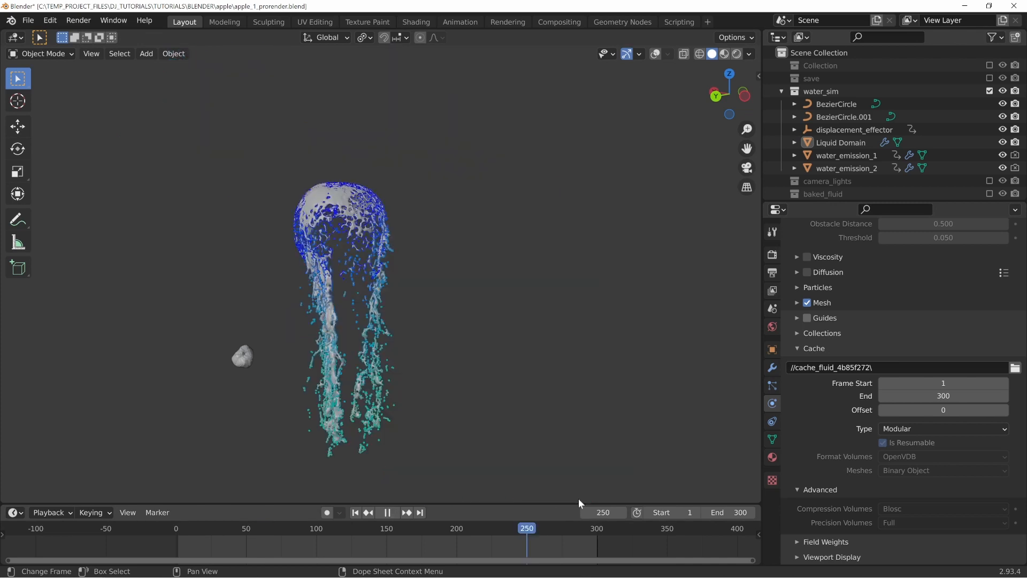
middle_drag(365, 310, 377, 292)
drag(559, 531, 421, 530)
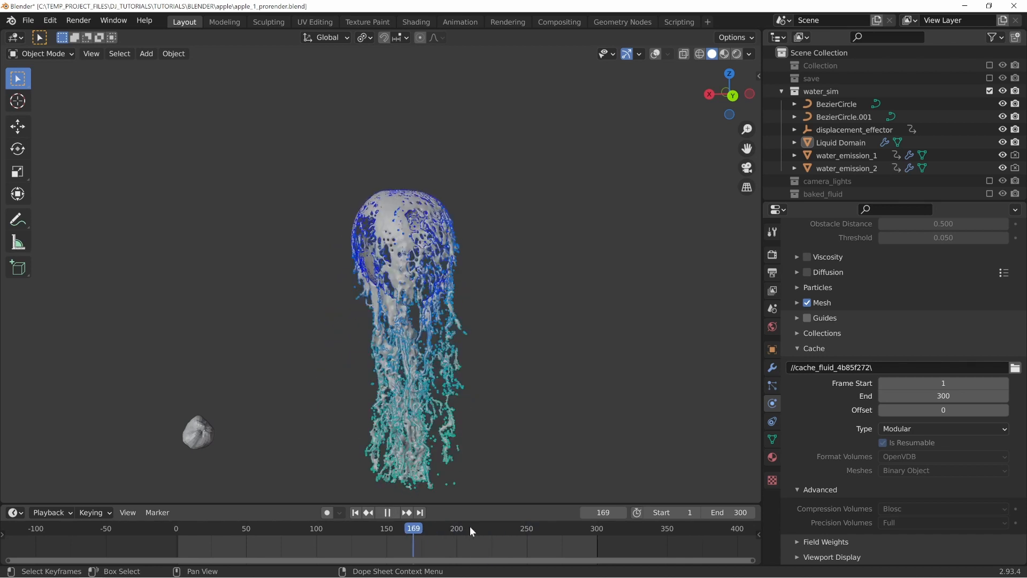
key(space)
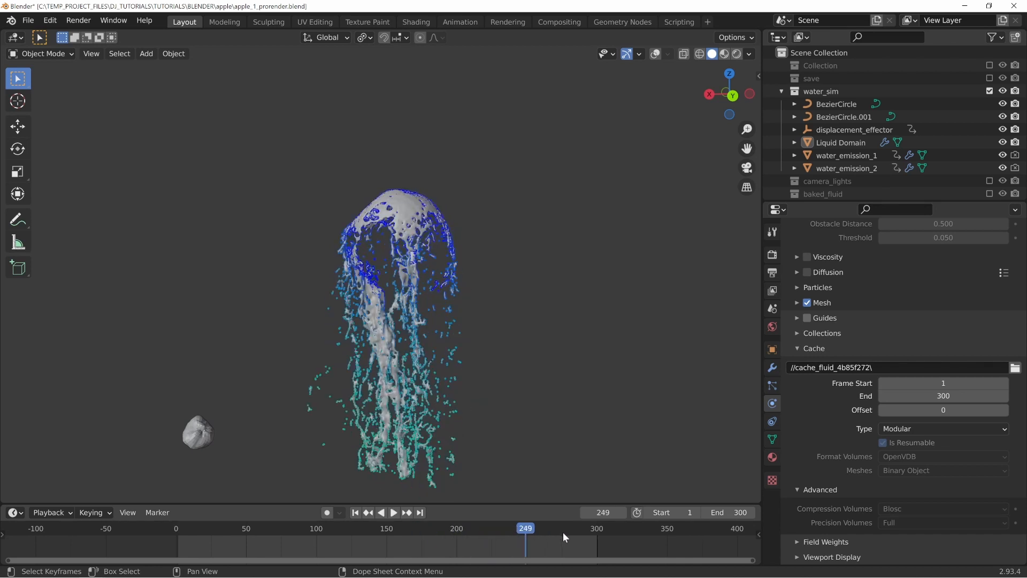
key(space)
drag(533, 530, 418, 528)
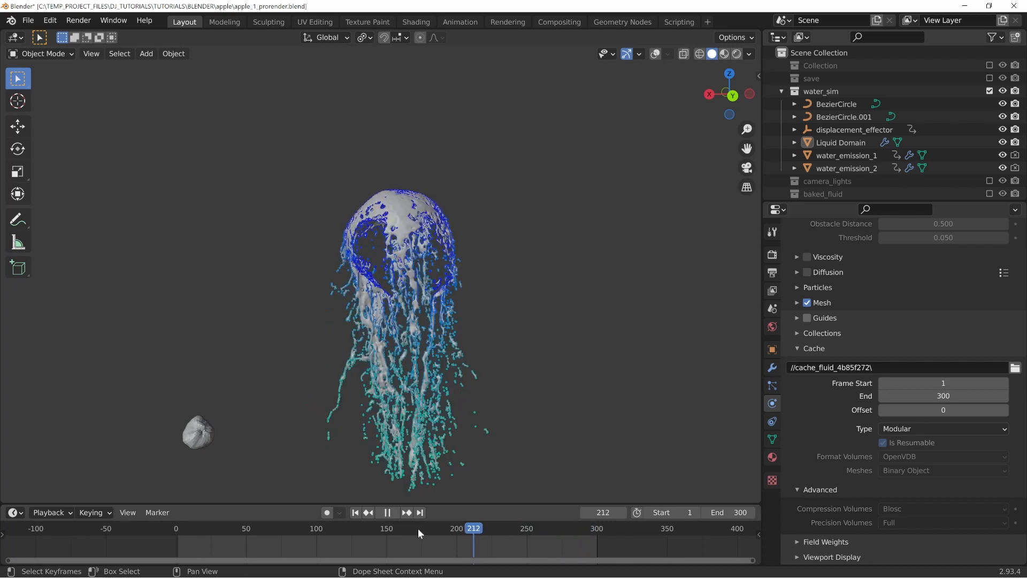
middle_drag(483, 428, 645, 320)
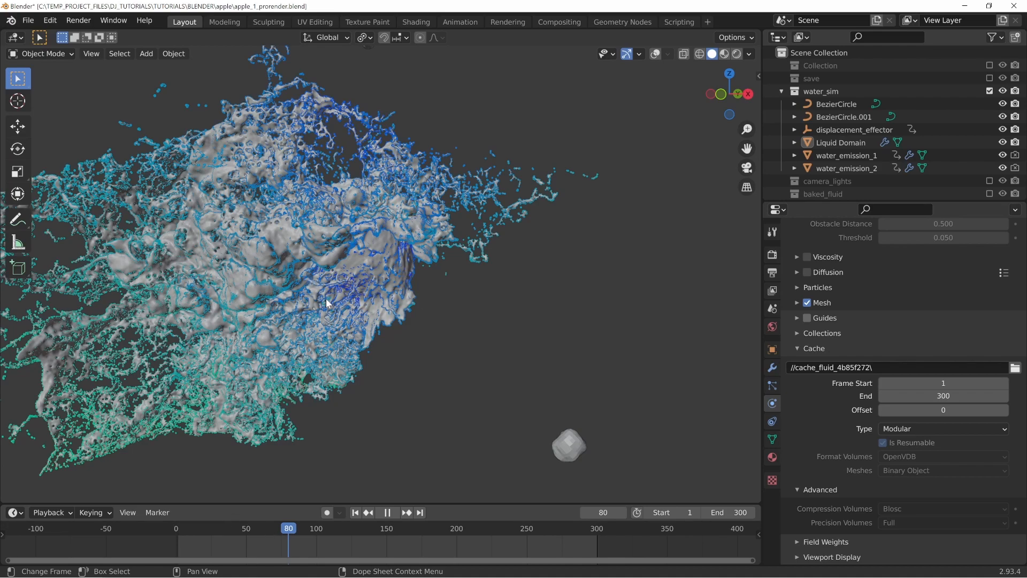
Pause the simulation at frame 80, preview the splash in Rendered shading, and return to Solid shading
key(space)
mouse_move(293, 258)
middle_down()
mouse_move(523, 280)
mouse_move(496, 294)
mouse_move(517, 316)
middle_up()
key(z)
click(505, 241)
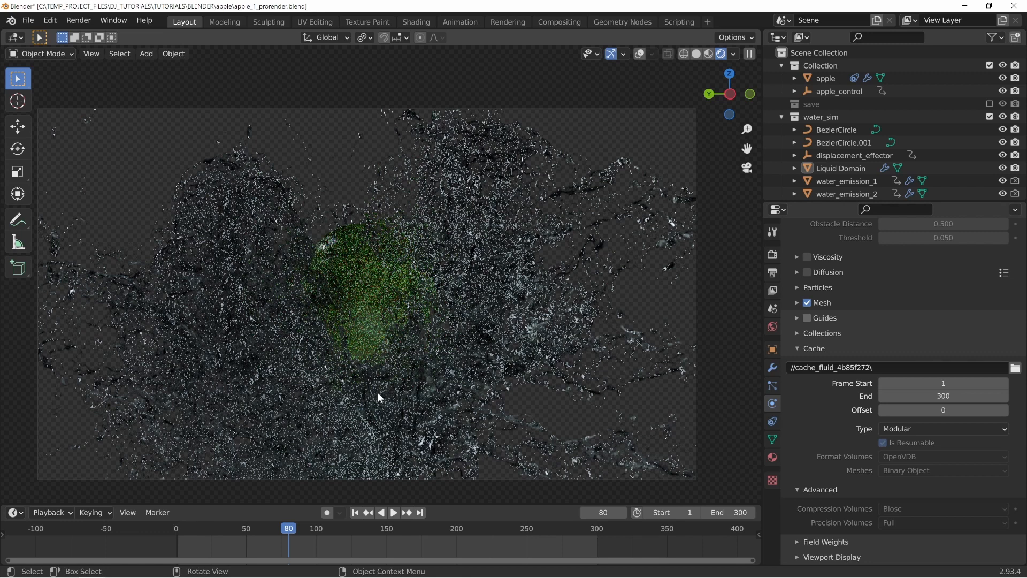
key(z)
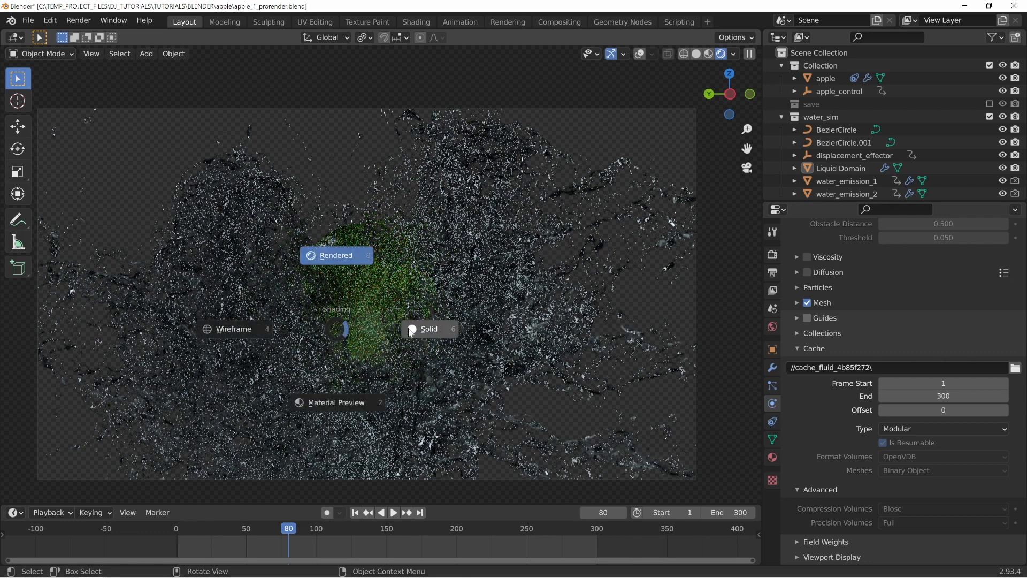
click(412, 330)
Go to frame 45, preview the apple splash in Rendered shading, and return to Solid shading
click(603, 512)
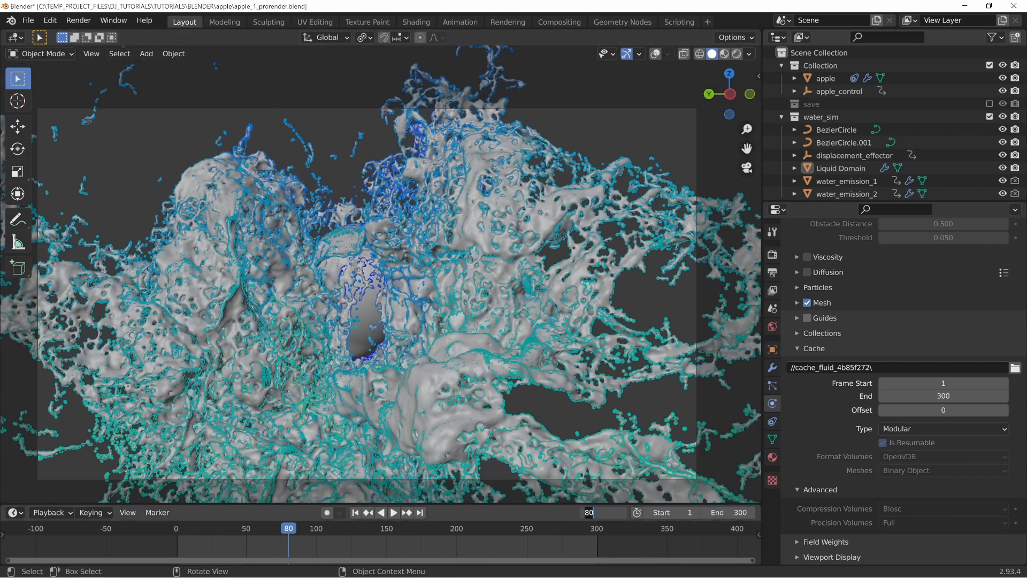
text(45)
key(Return)
key(z)
click(377, 235)
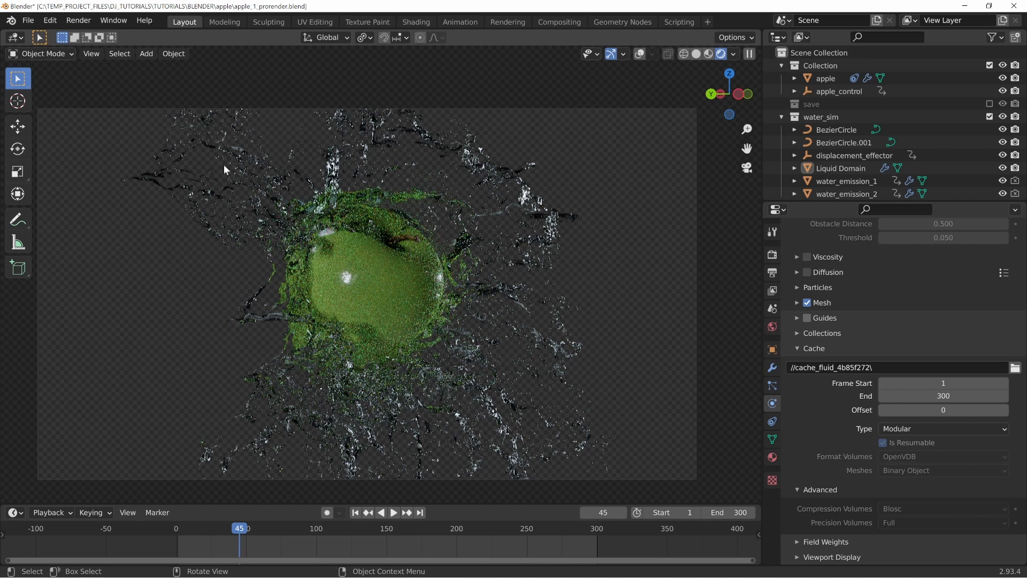
key(z)
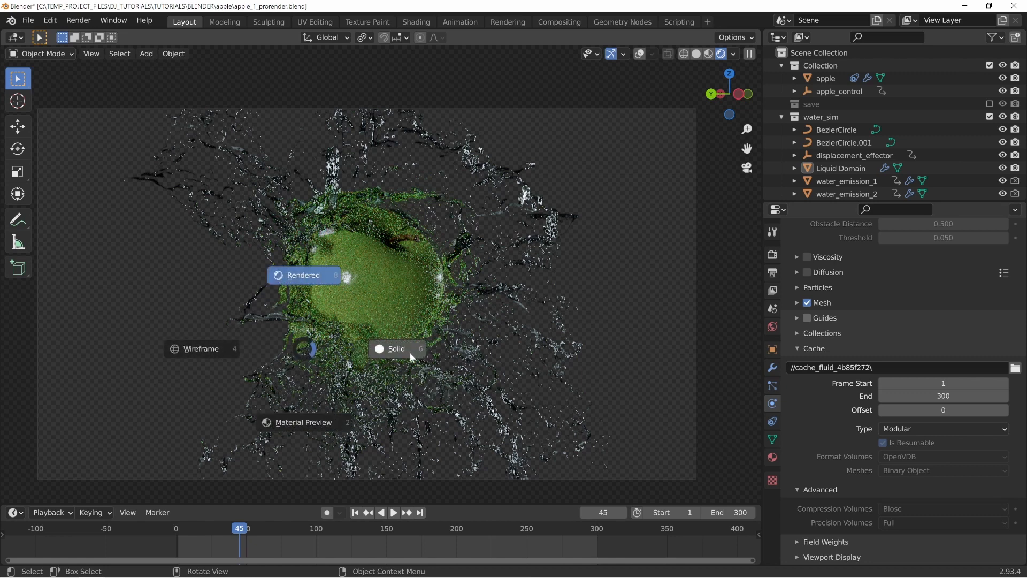
click(410, 352)
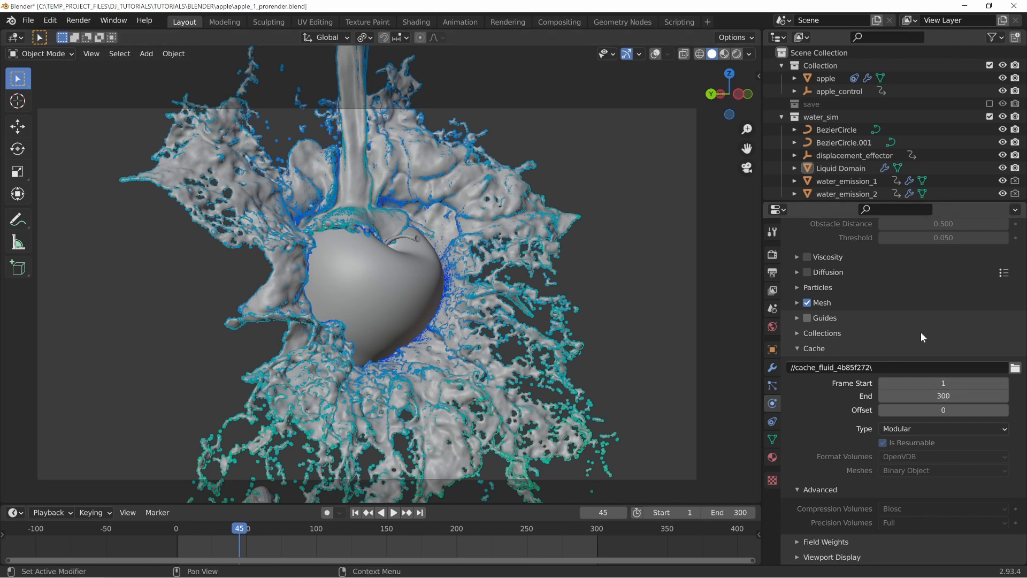
Review the liquid domain's fluid settings from Resolution Divisions and time steps down to the Cache frame range, type and formats
scroll(920, 331, up, 3)
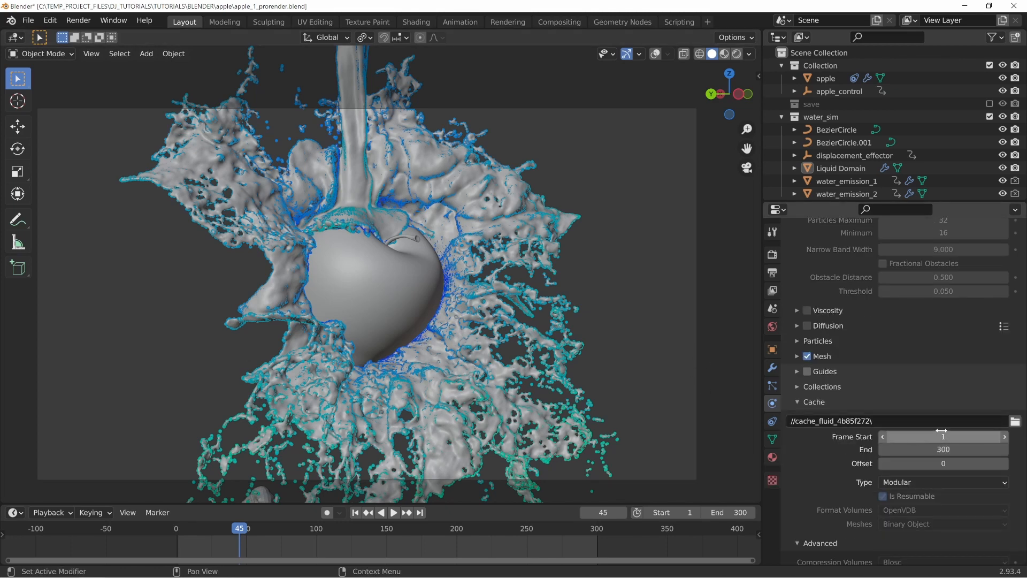
scroll(913, 361, up, 8)
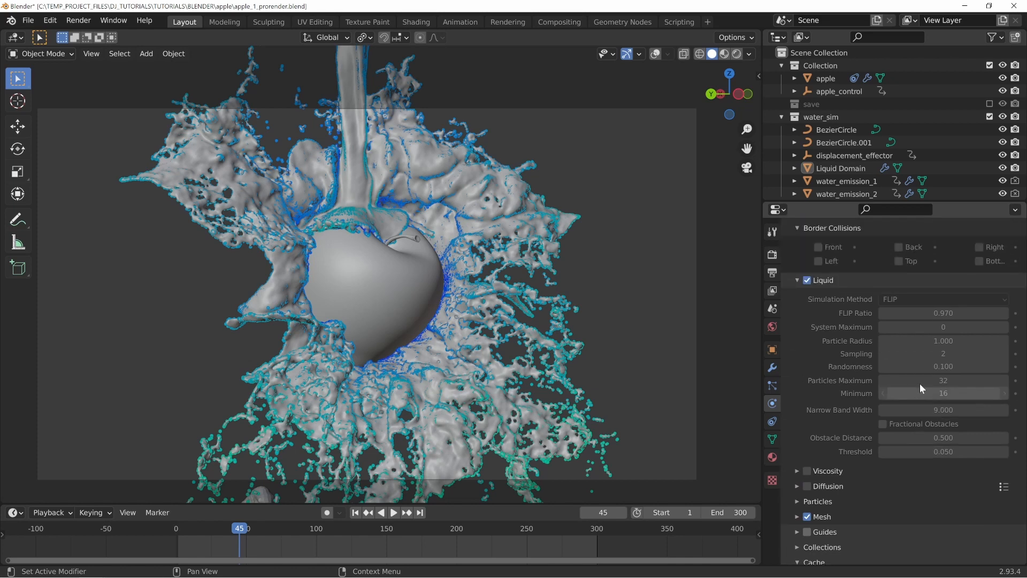
scroll(920, 383, up, 12)
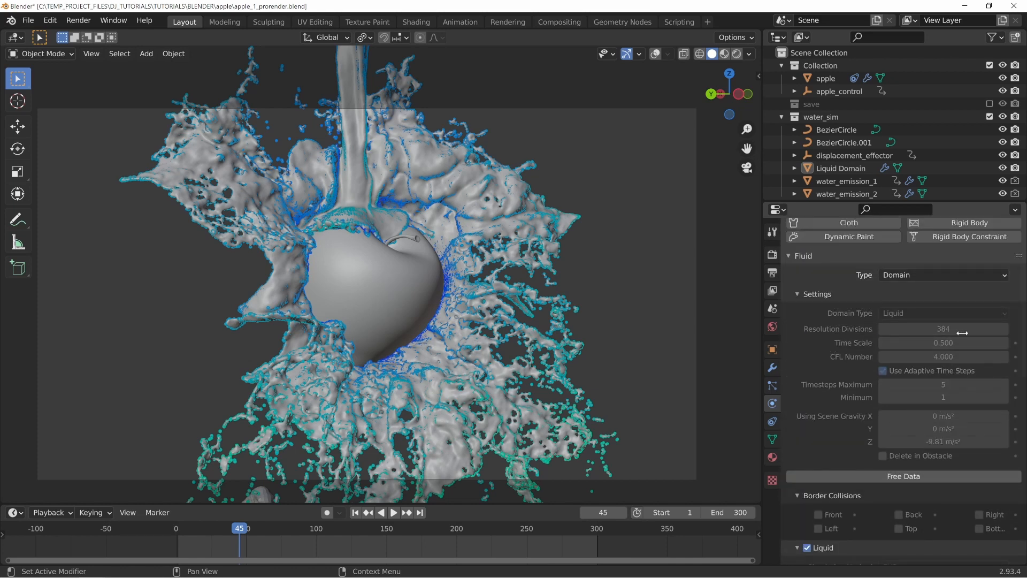
scroll(712, 370, up, 1)
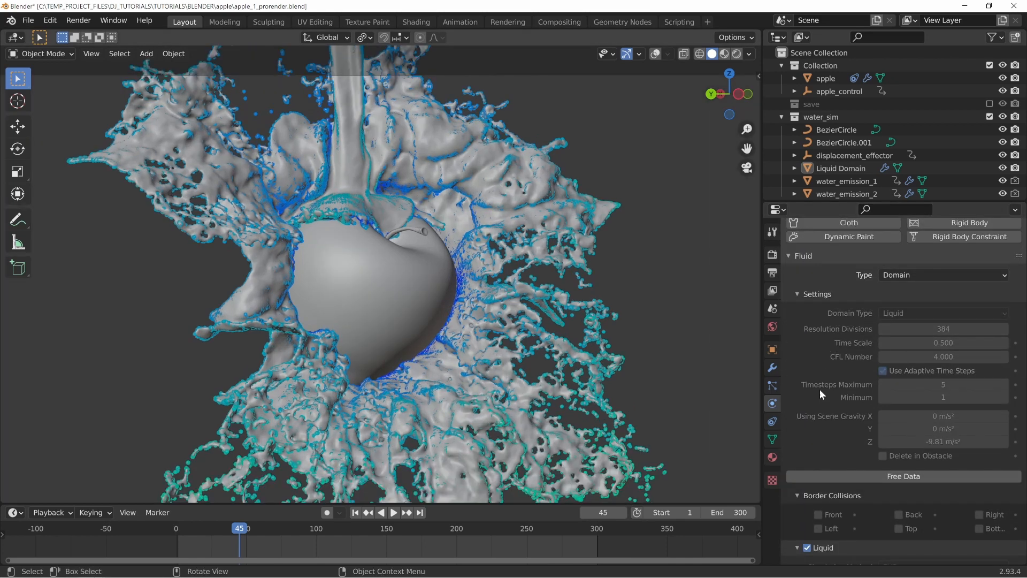
scroll(846, 389, down, 3)
scroll(907, 412, down, 8)
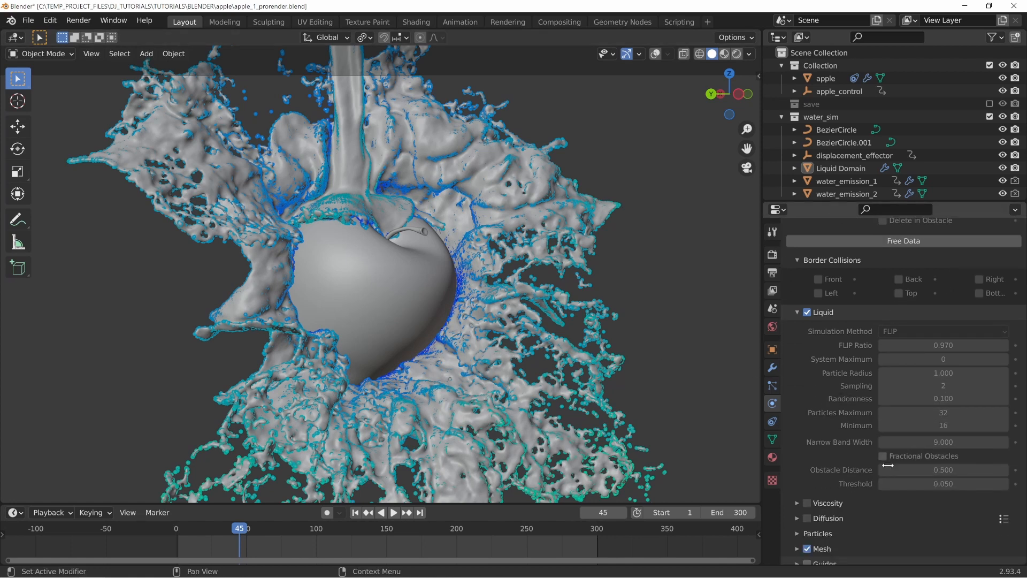
scroll(887, 465, down, 8)
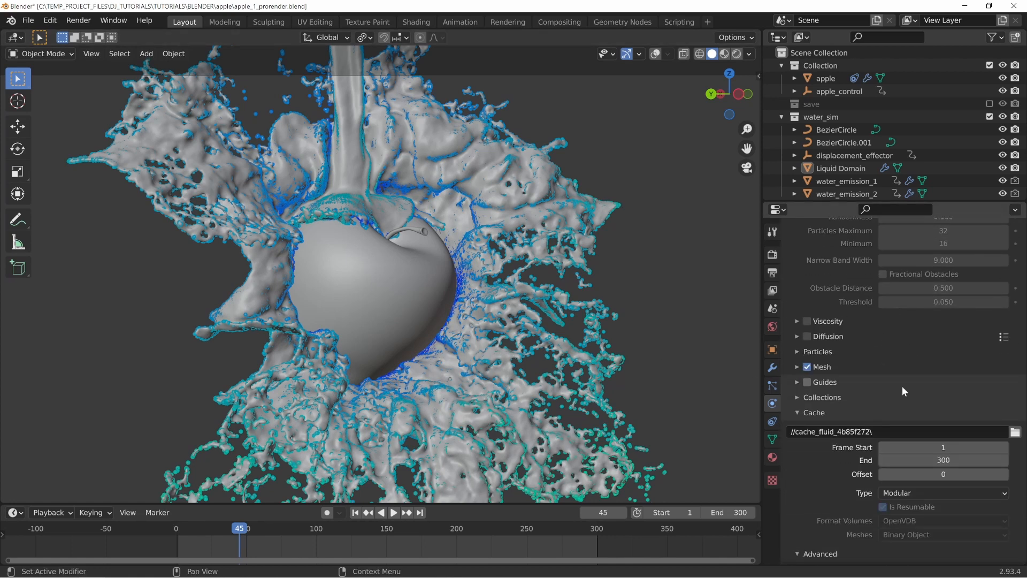
scroll(905, 390, down, 3)
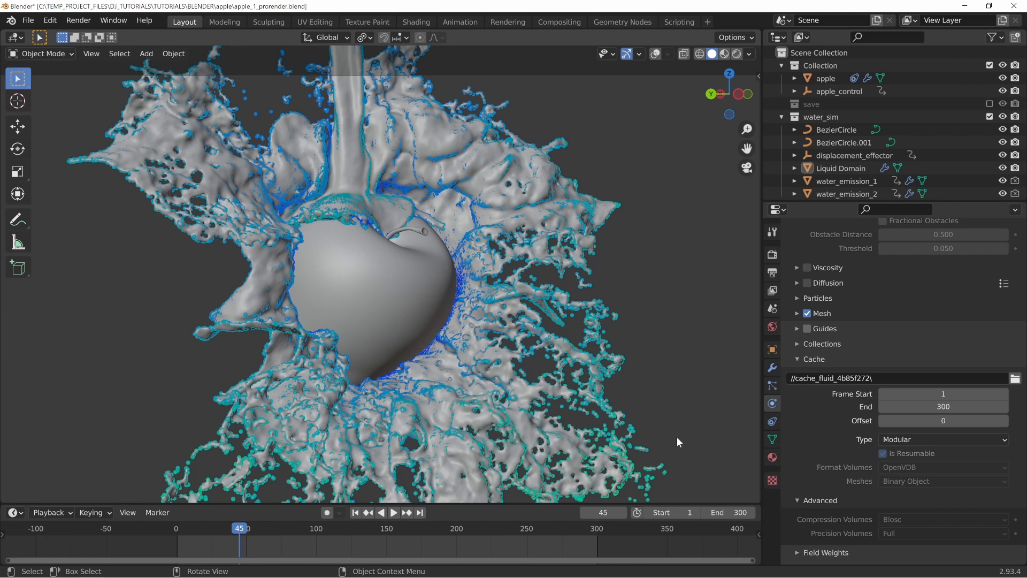
scroll(843, 424, up, 2)
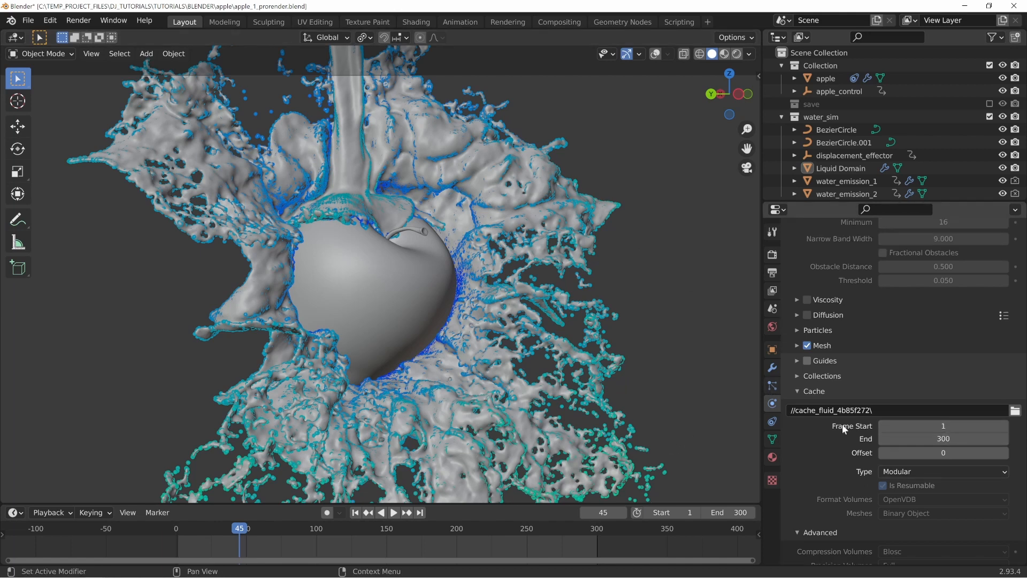
scroll(856, 347, up, 1)
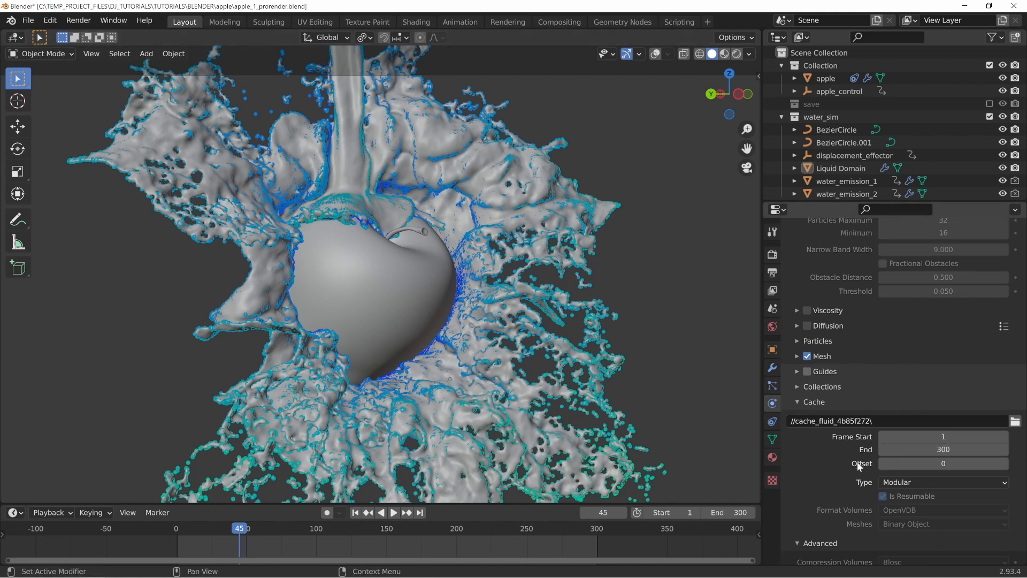
scroll(851, 458, down, 3)
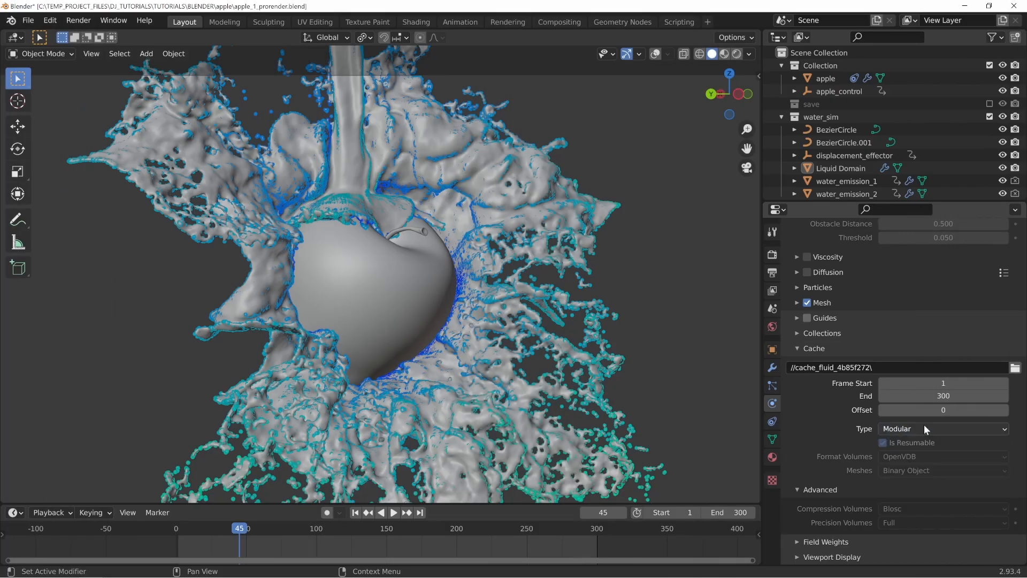
Examine the cache Type options Replay, Modular and All for the liquid domain
click(897, 431)
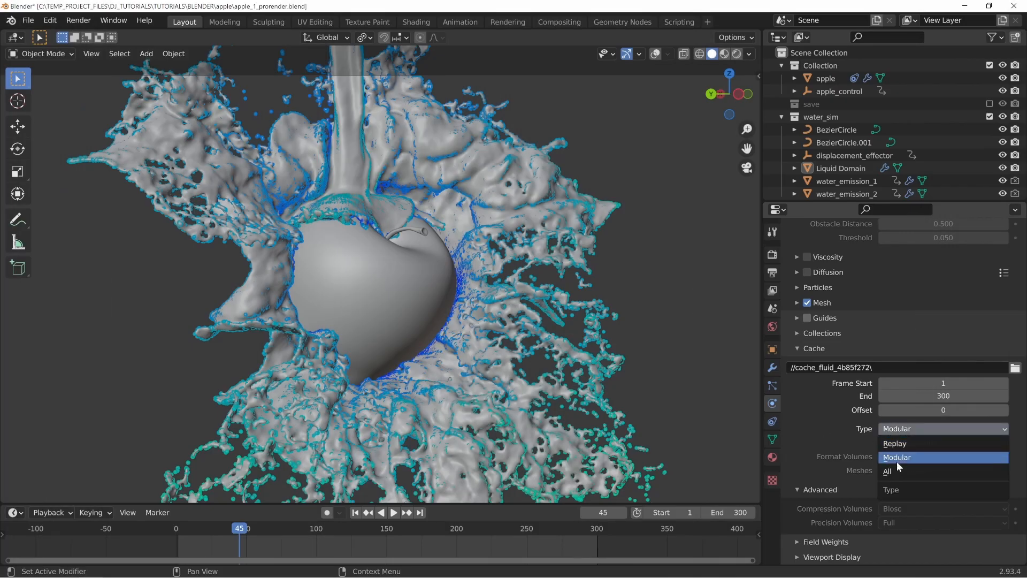
click(910, 429)
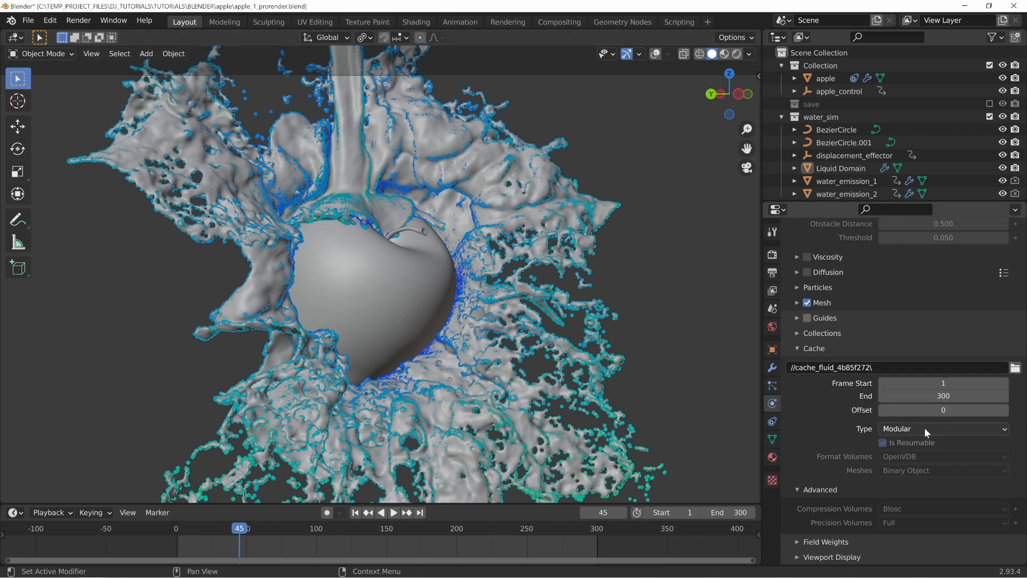
scroll(917, 428, up, 2)
click(915, 456)
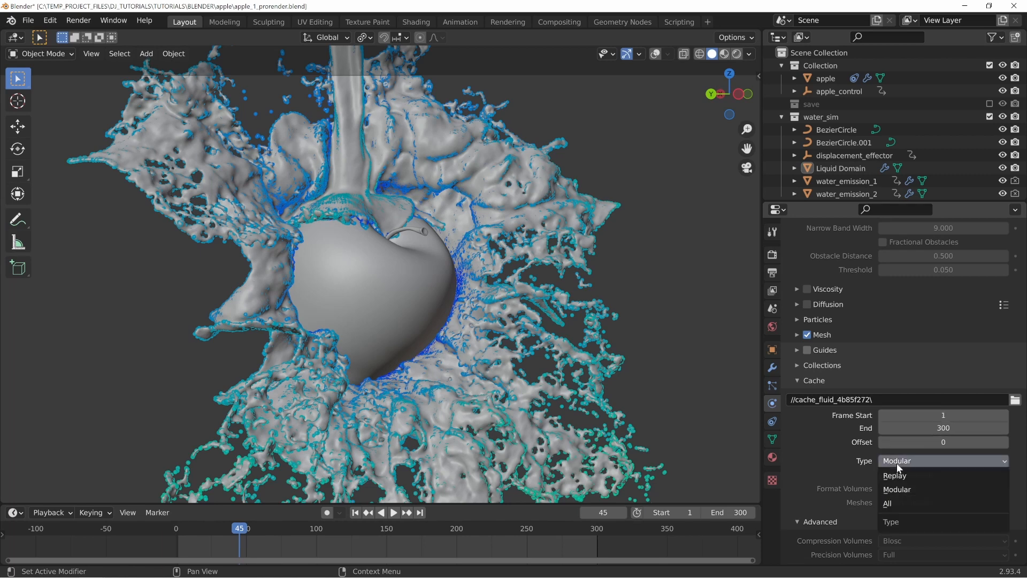
click(910, 474)
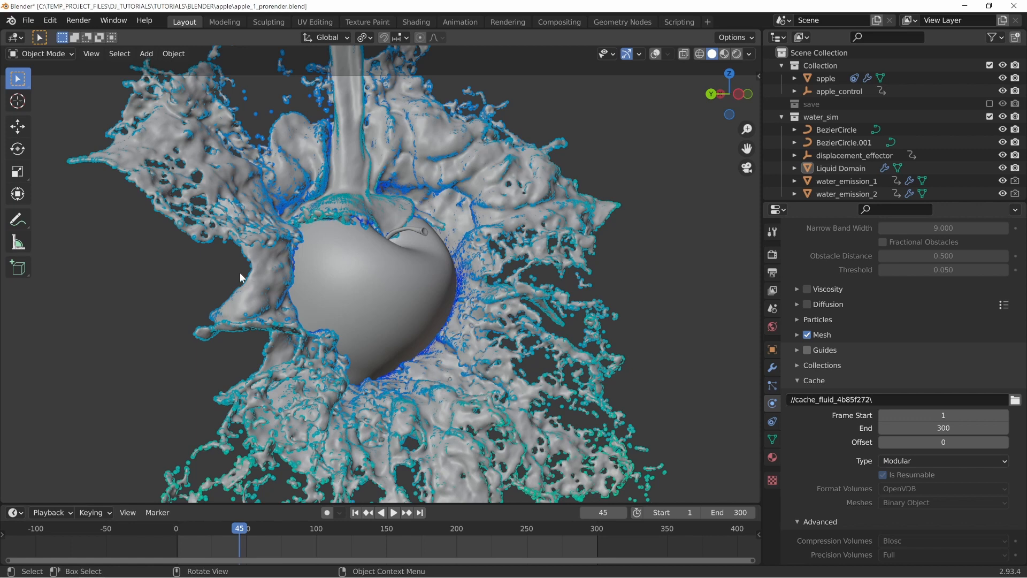
Look over the domain's Settings, Border Collisions and Liquid values again, ending at its Cache settings
scroll(923, 422, up, 8)
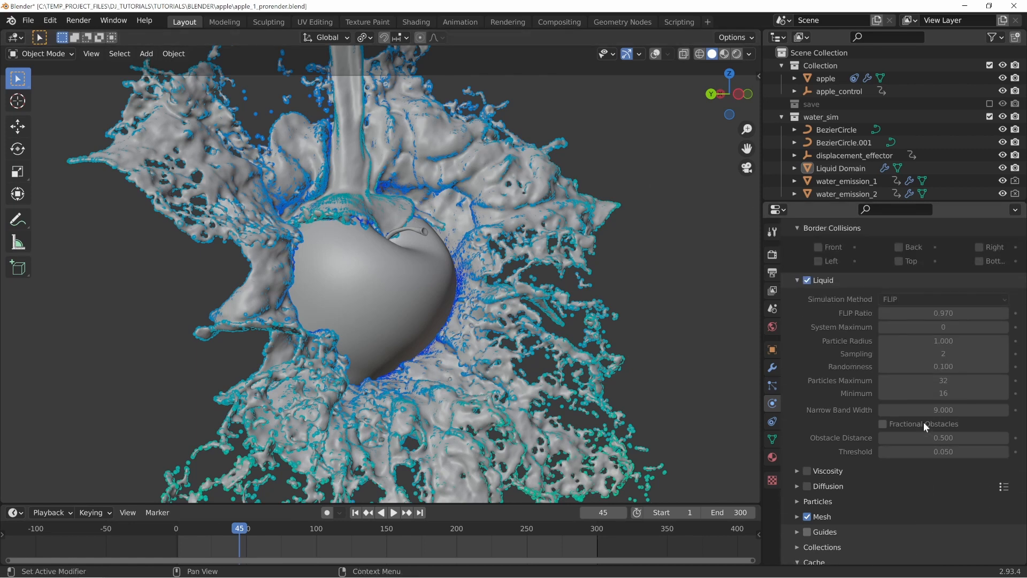
scroll(858, 381, up, 10)
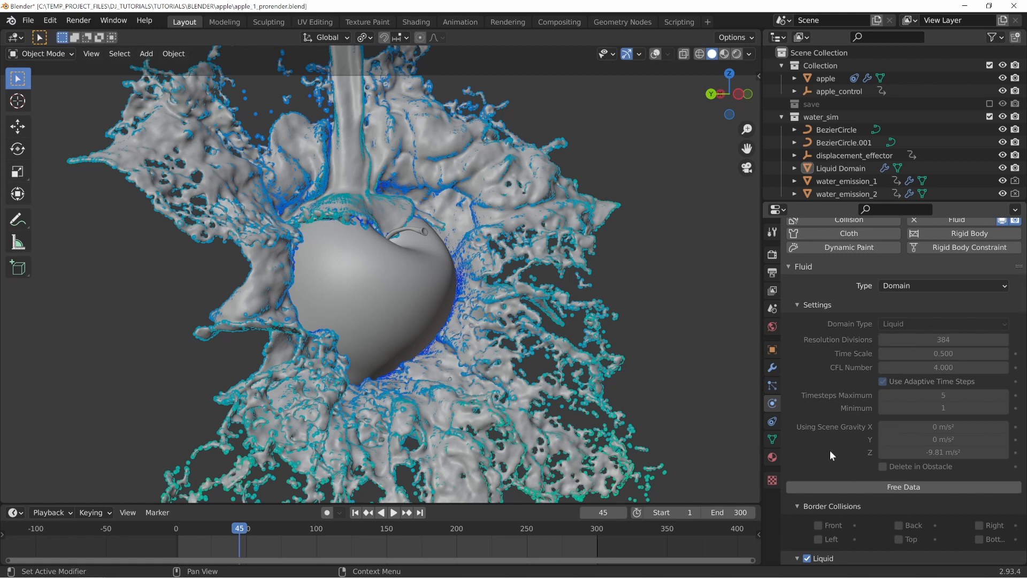
scroll(901, 422, down, 6)
scroll(901, 421, down, 5)
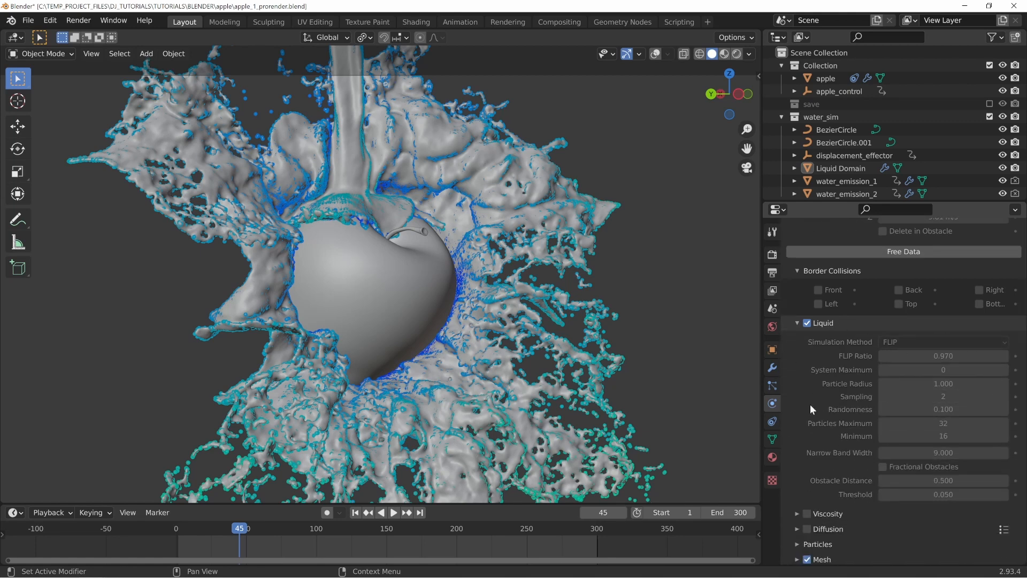
scroll(883, 427, down, 5)
scroll(884, 445, down, 5)
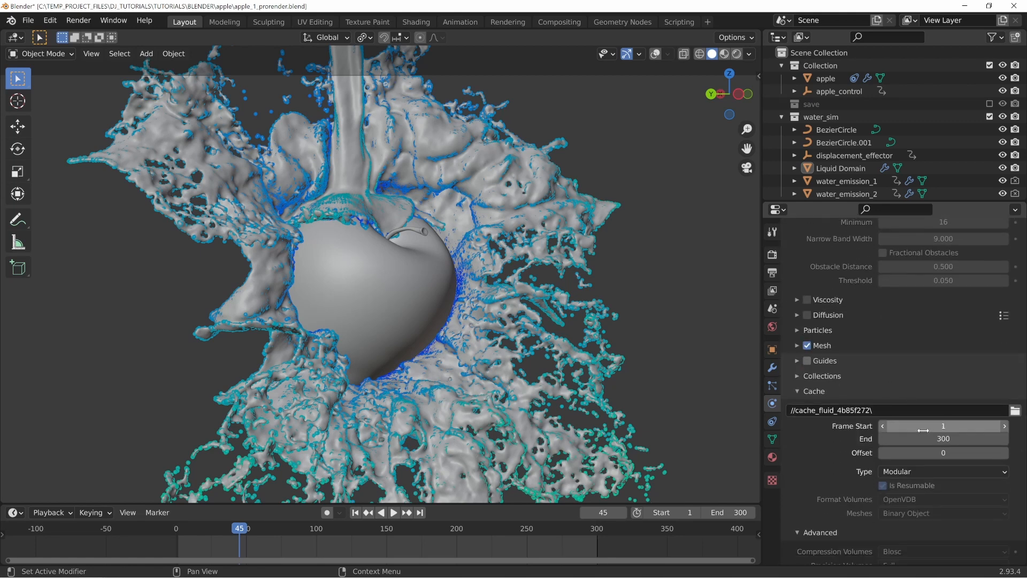
scroll(924, 431, down, 2)
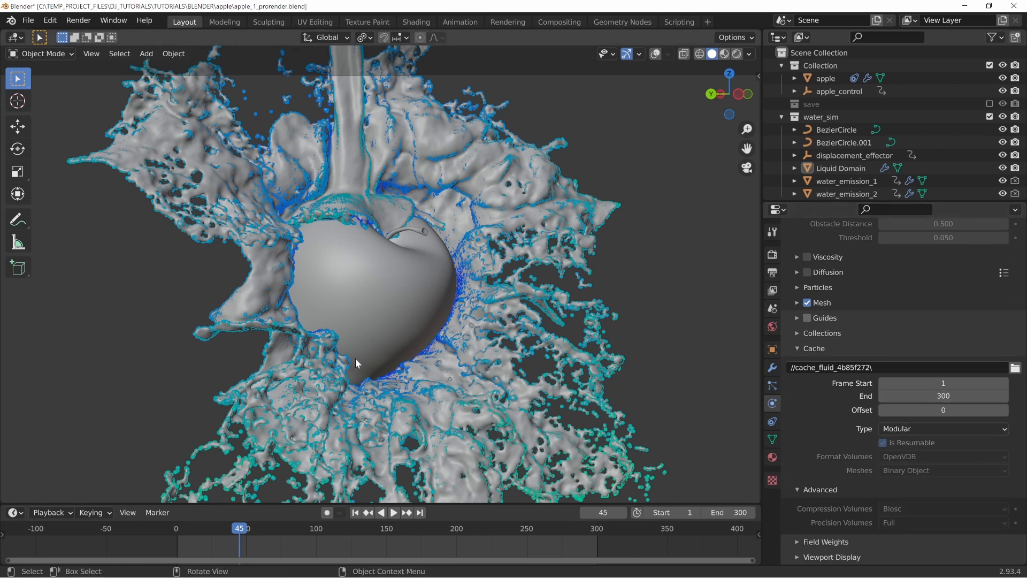
Select the liquid domain splash in the camera view and show the viewport overlays
scroll(395, 303, down, 5)
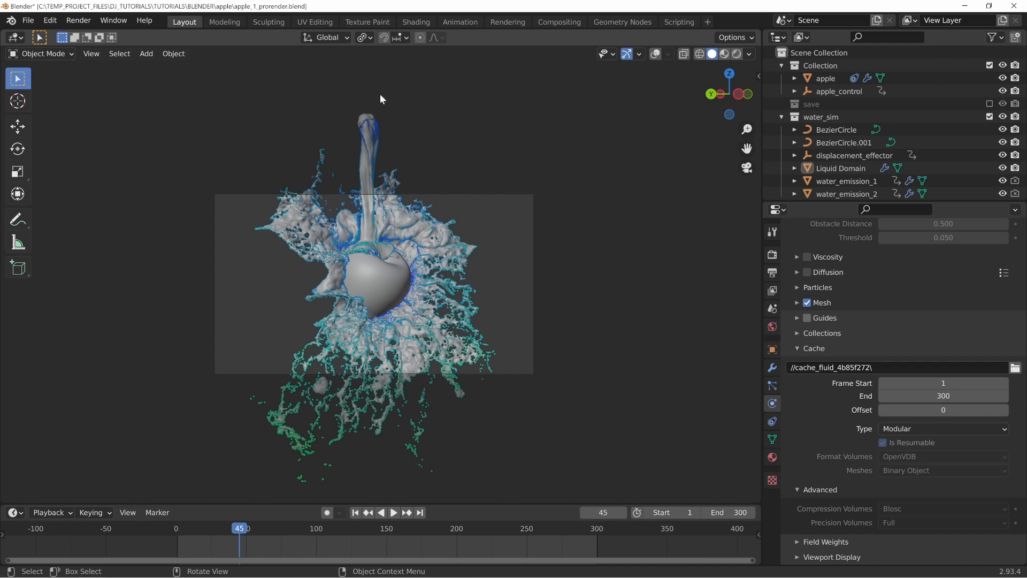
click(366, 233)
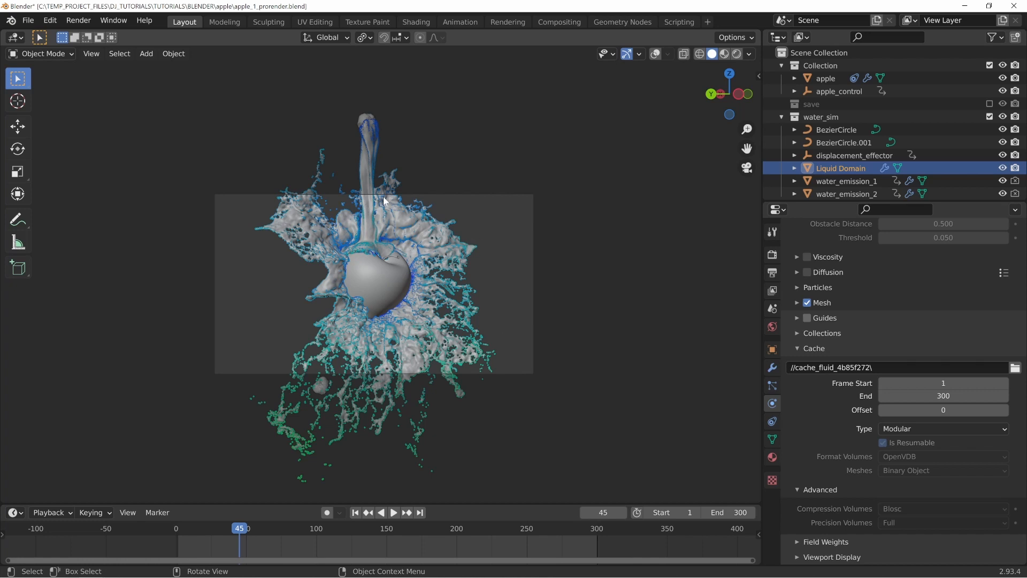
click(656, 54)
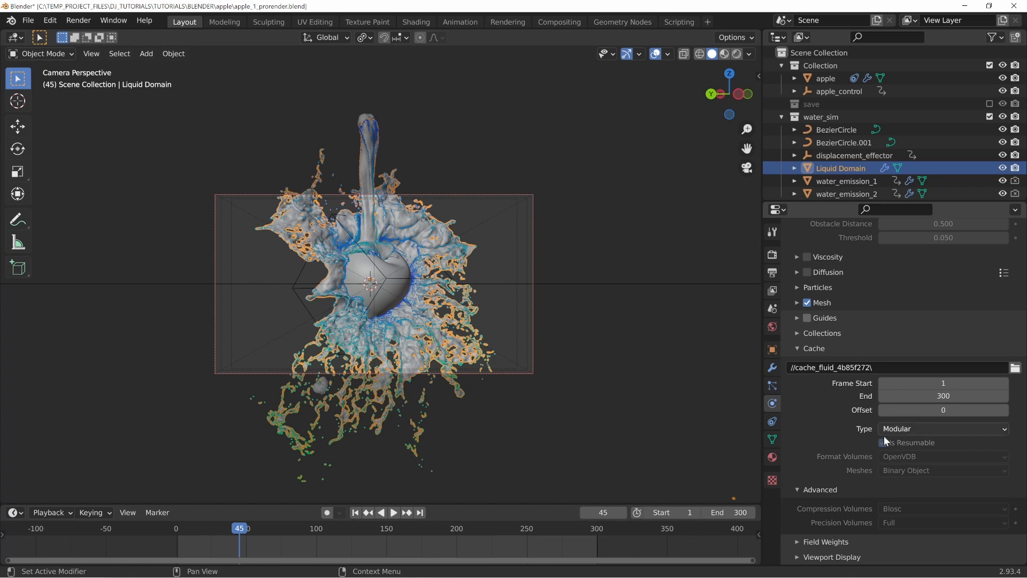
Choose Modular as the liquid domain's cache type and go back to its main fluid Settings
click(906, 430)
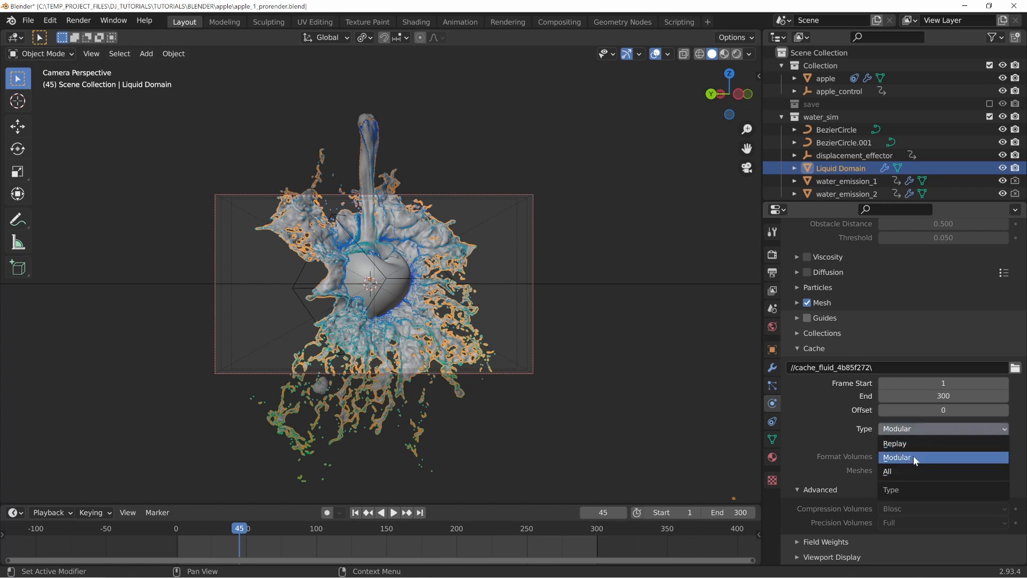
click(914, 456)
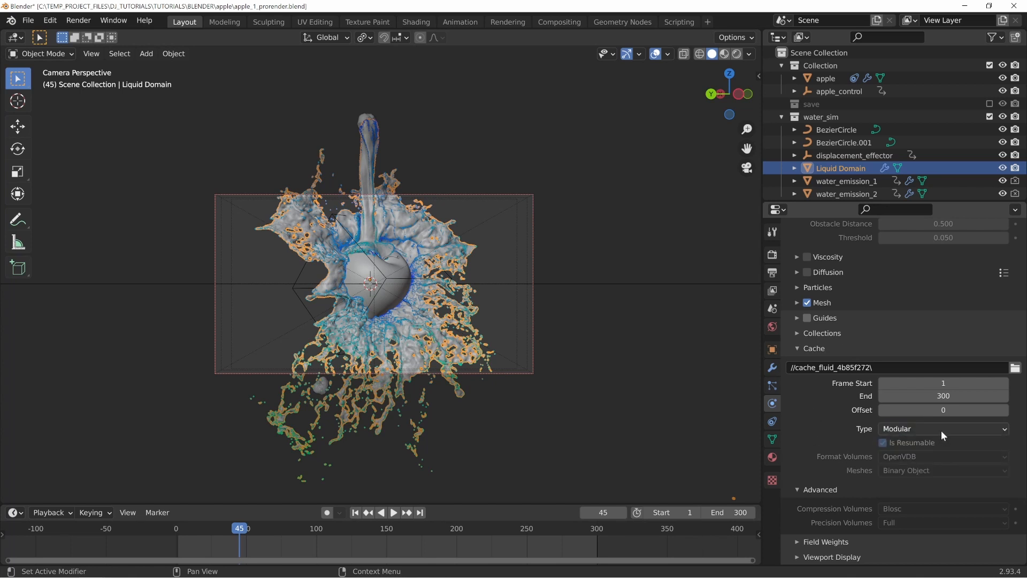
scroll(889, 444, up, 2)
scroll(889, 444, up, 15)
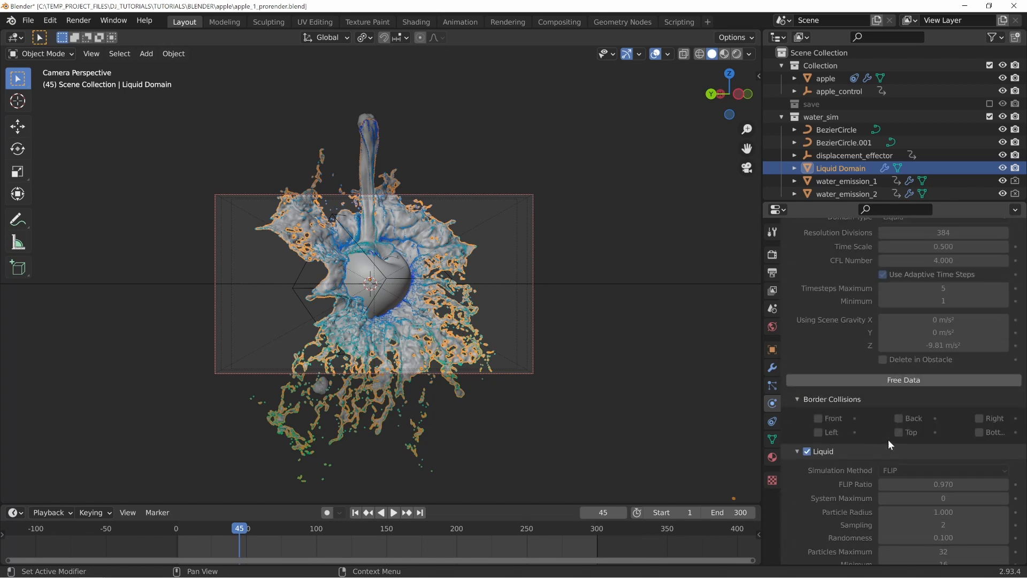
scroll(889, 439, up, 4)
Examine where the domain's Free Data control sits relative to its Settings, Border Collisions and Liquid options
scroll(802, 306, down, 5)
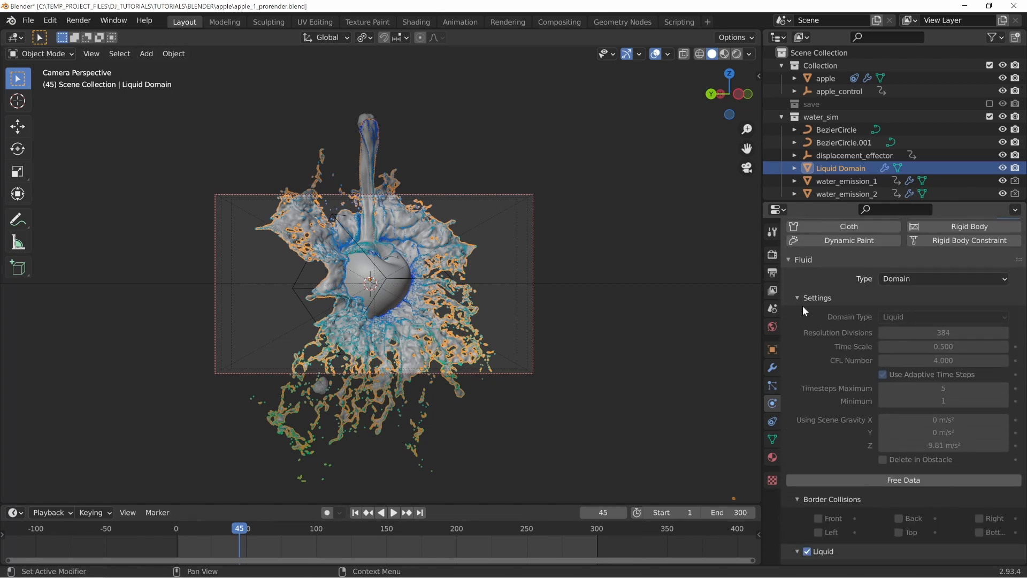
scroll(872, 363, down, 6)
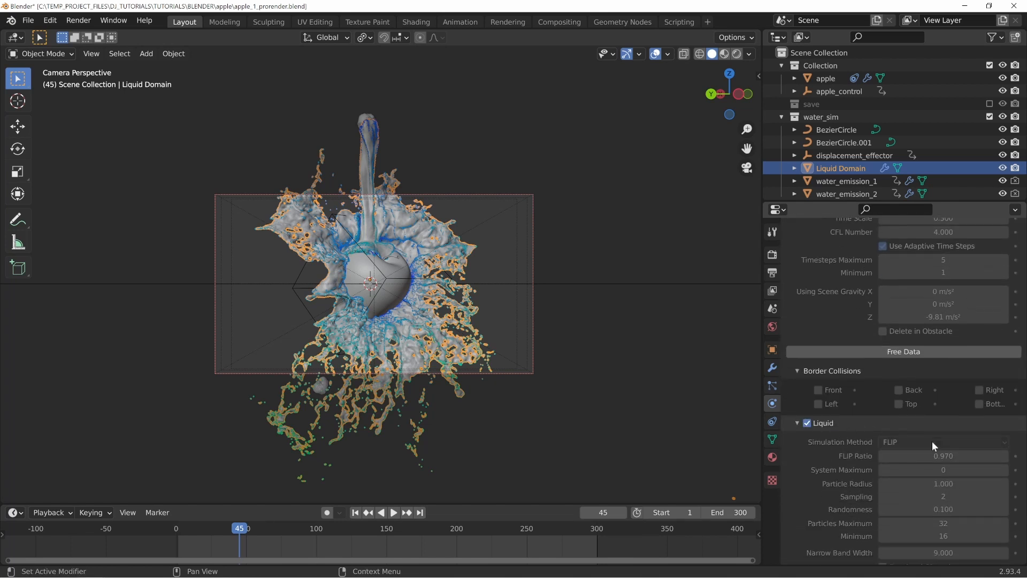
scroll(857, 396, down, 3)
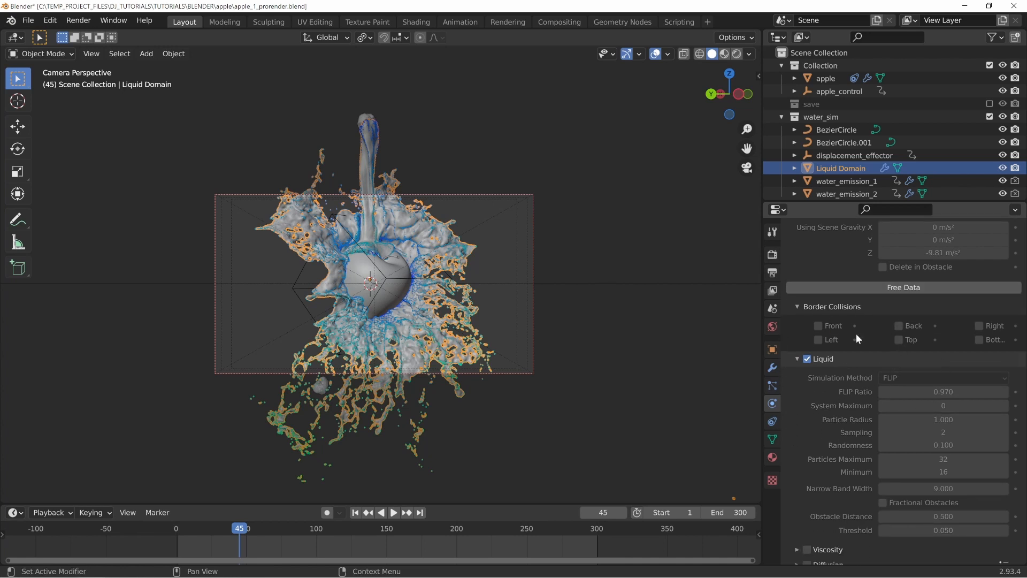
scroll(867, 353, up, 2)
scroll(878, 442, up, 3)
scroll(883, 391, down, 3)
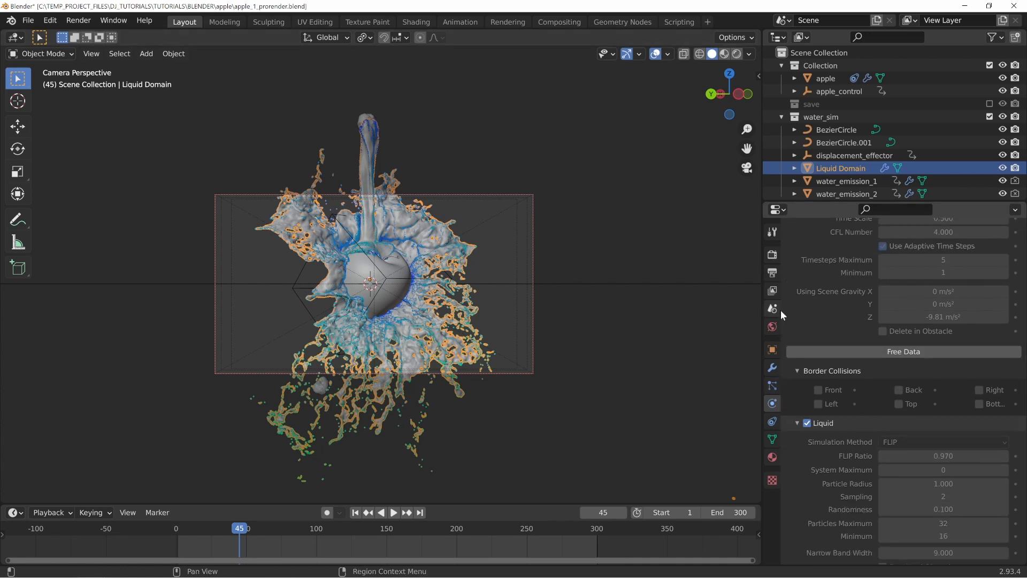
scroll(831, 326, up, 2)
scroll(865, 430, down, 9)
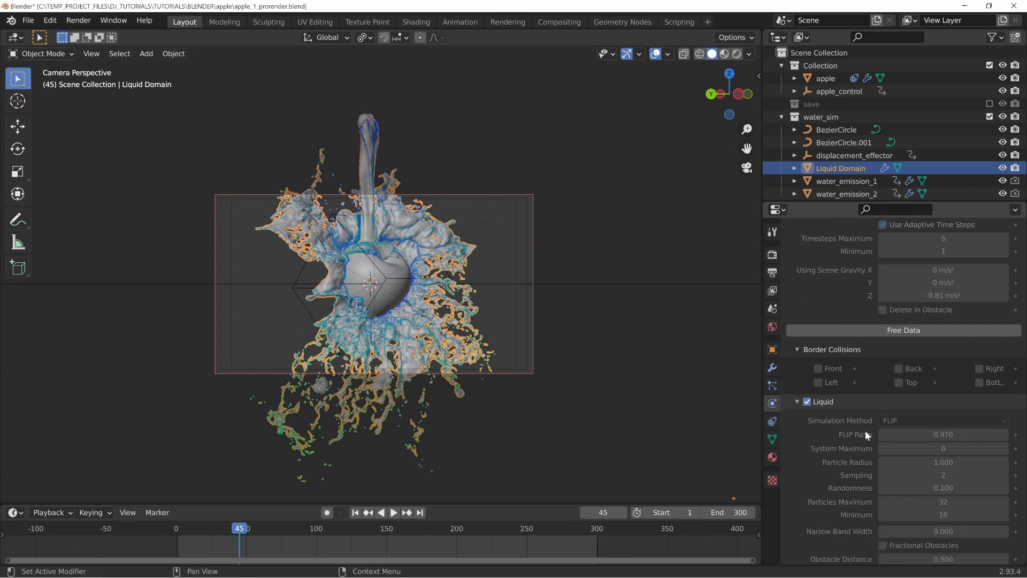
scroll(880, 407, down, 2)
Expand the domain's Mesh settings and compare their Free Mesh control with Free Data in the main Settings
click(822, 467)
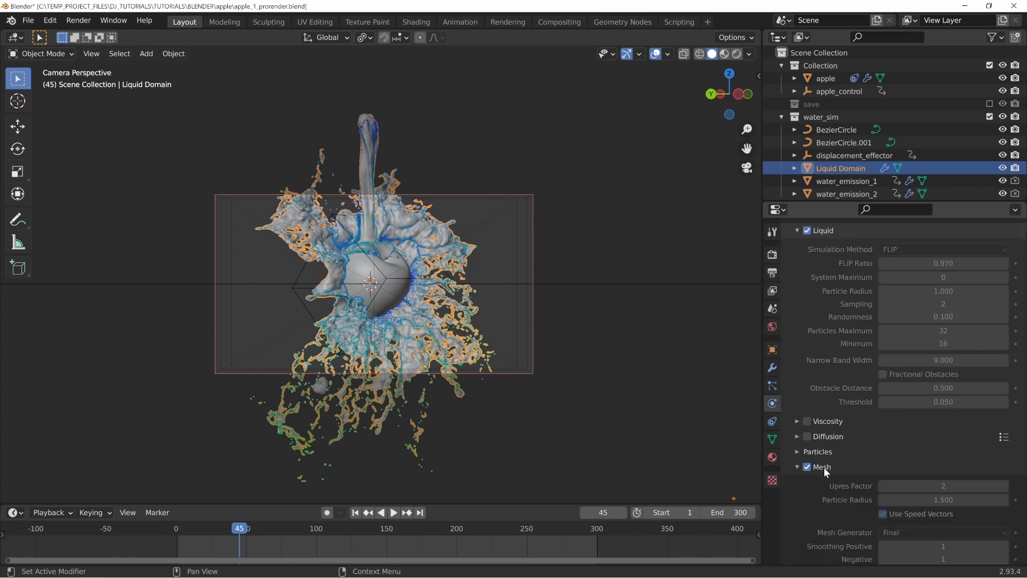
scroll(910, 428, down, 3)
scroll(924, 424, down, 3)
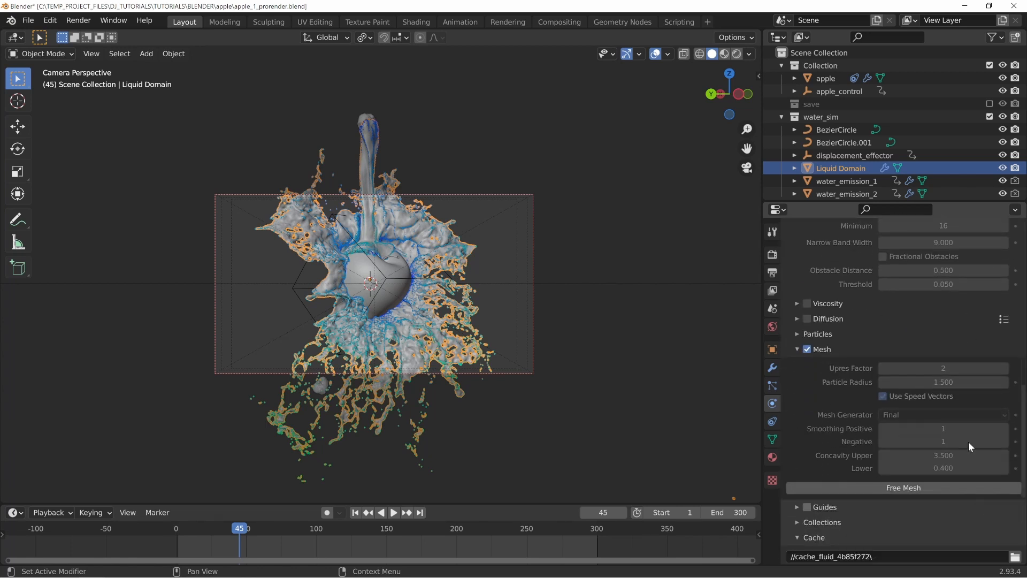
scroll(963, 385, up, 2)
scroll(958, 336, up, 9)
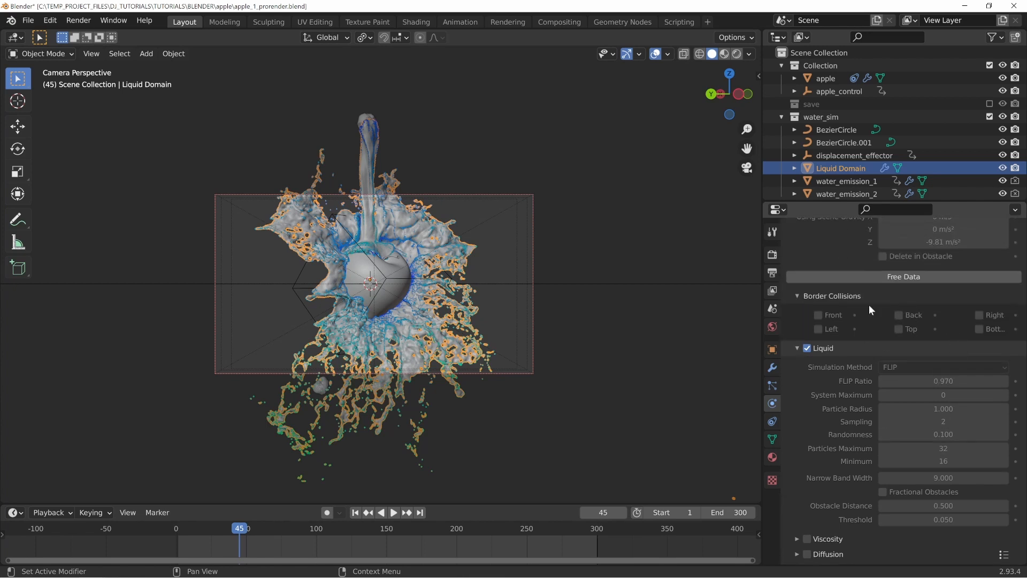
scroll(913, 321, up, 2)
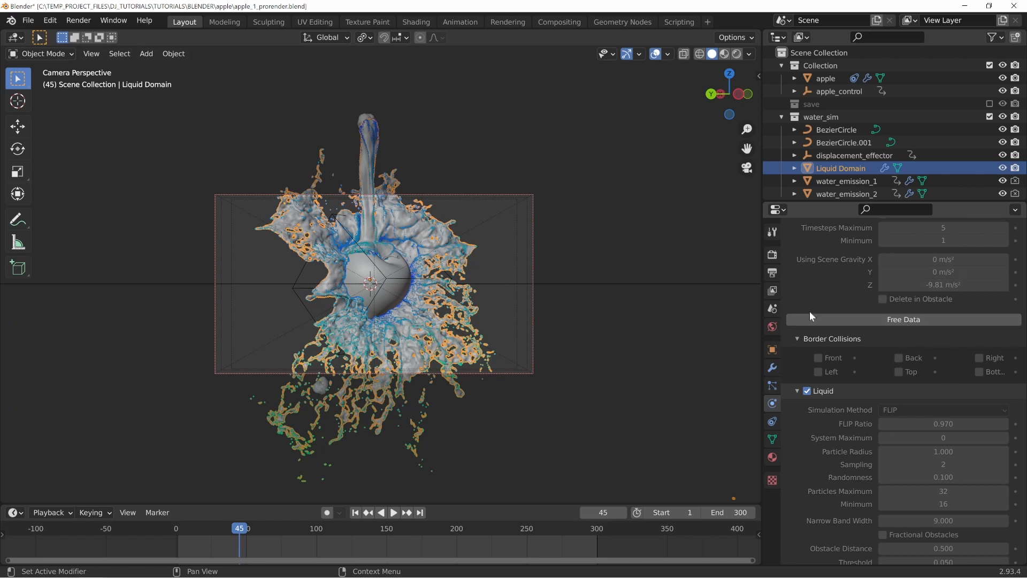
scroll(903, 358, up, 5)
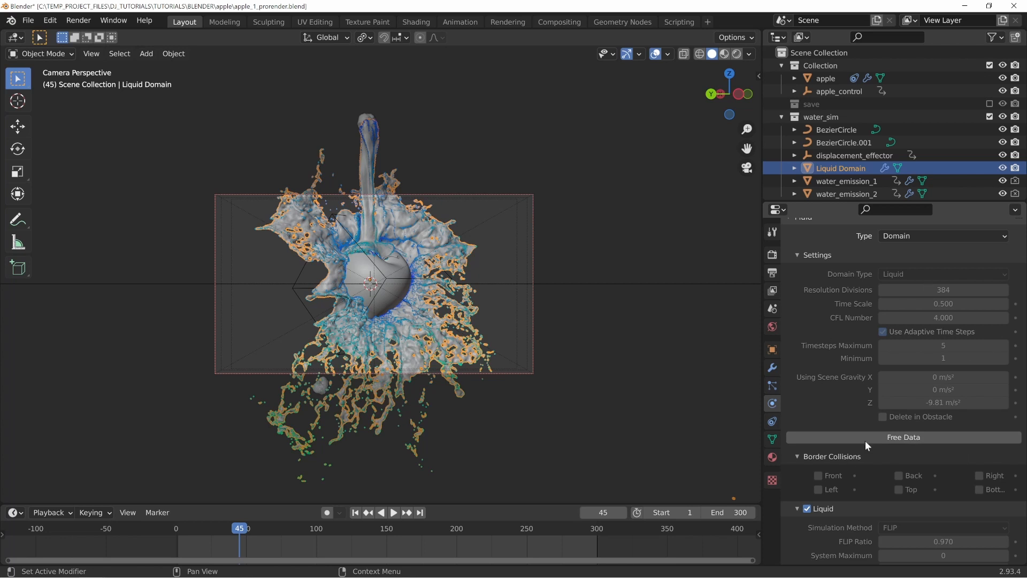
Examine the liquid domain's Liquid, Mesh and Cache settings and compare where the Free Data and Free Mesh controls sit
scroll(922, 416, down, 9)
scroll(857, 389, down, 3)
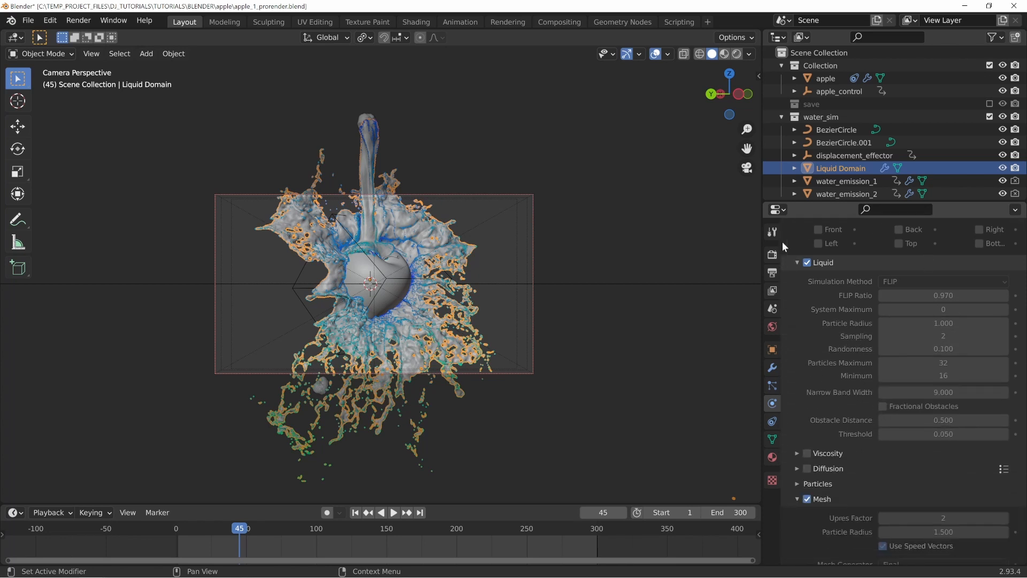
scroll(884, 439, down, 4)
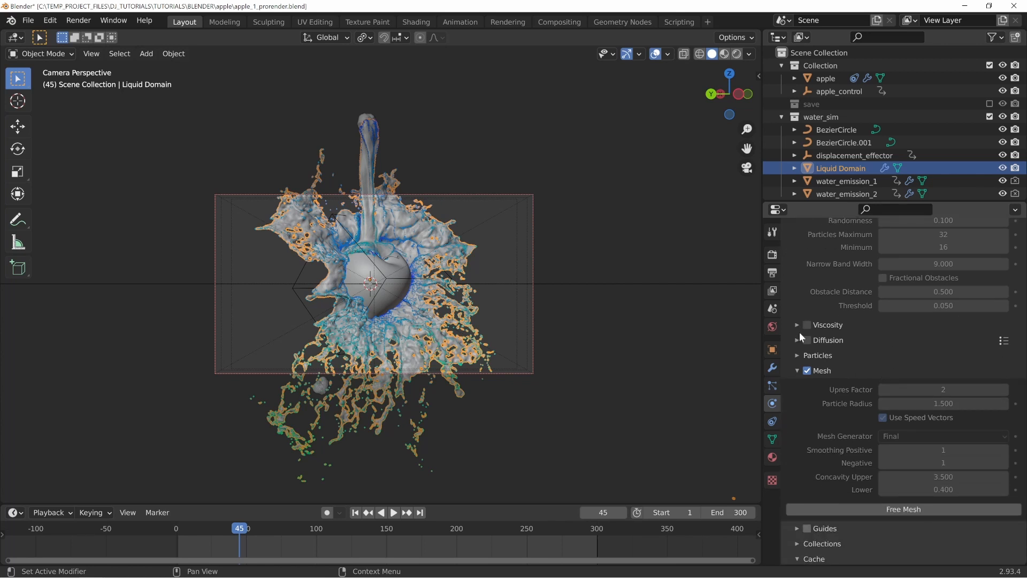
scroll(821, 354, up, 5)
scroll(823, 393, down, 12)
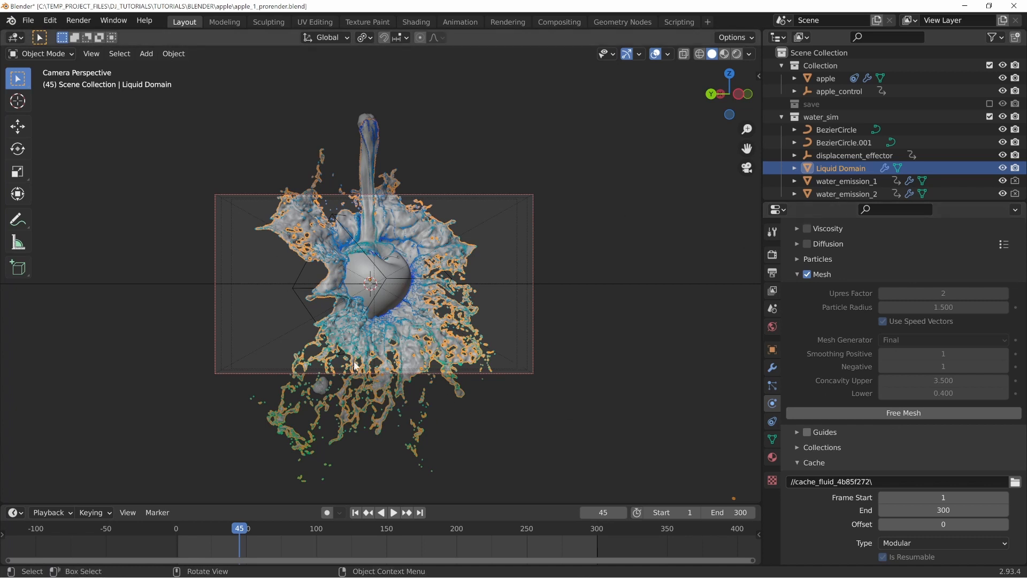
scroll(867, 375, up, 10)
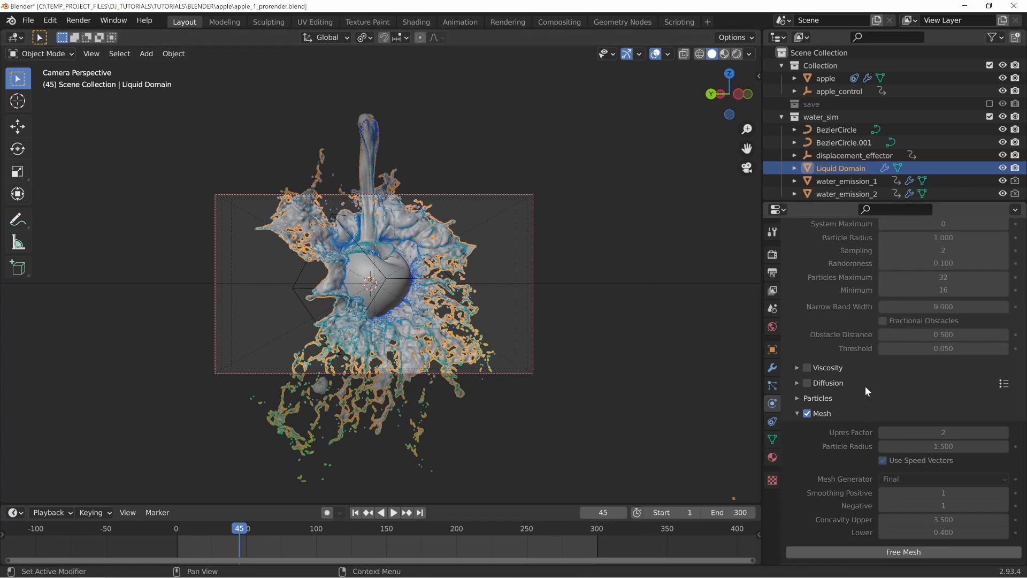
scroll(865, 386, up, 2)
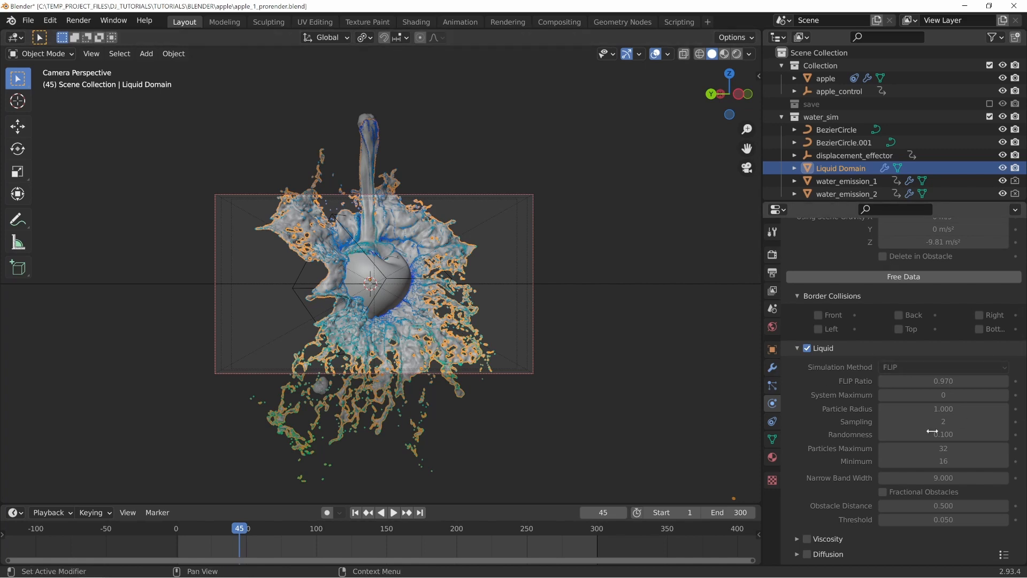
scroll(829, 350, down, 5)
scroll(828, 350, down, 2)
scroll(937, 434, up, 10)
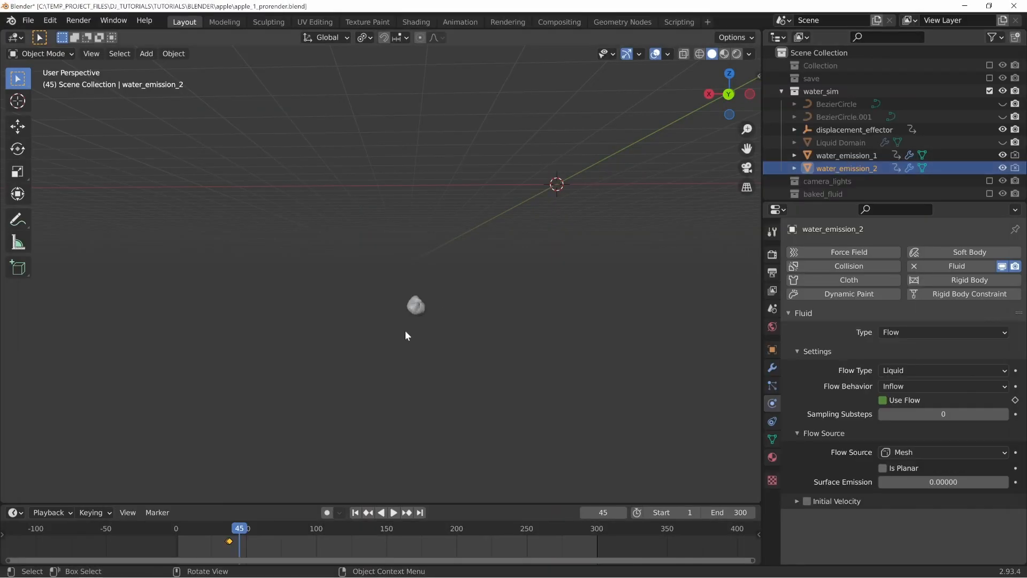
Select the water_emission_1 object, examine both emission objects from several angles, and clear the selection
click(415, 305)
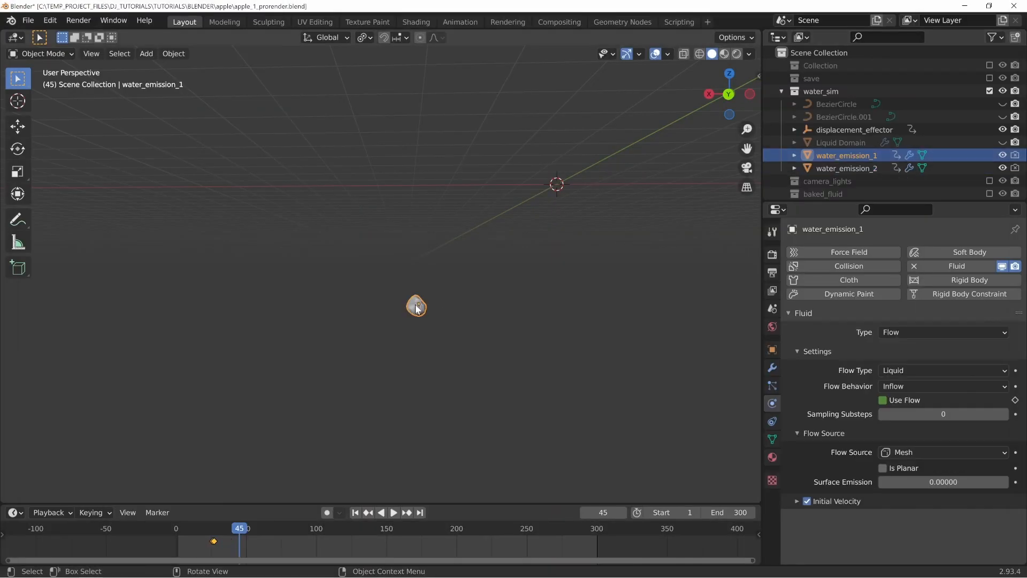
middle_drag(422, 283, 482, 203)
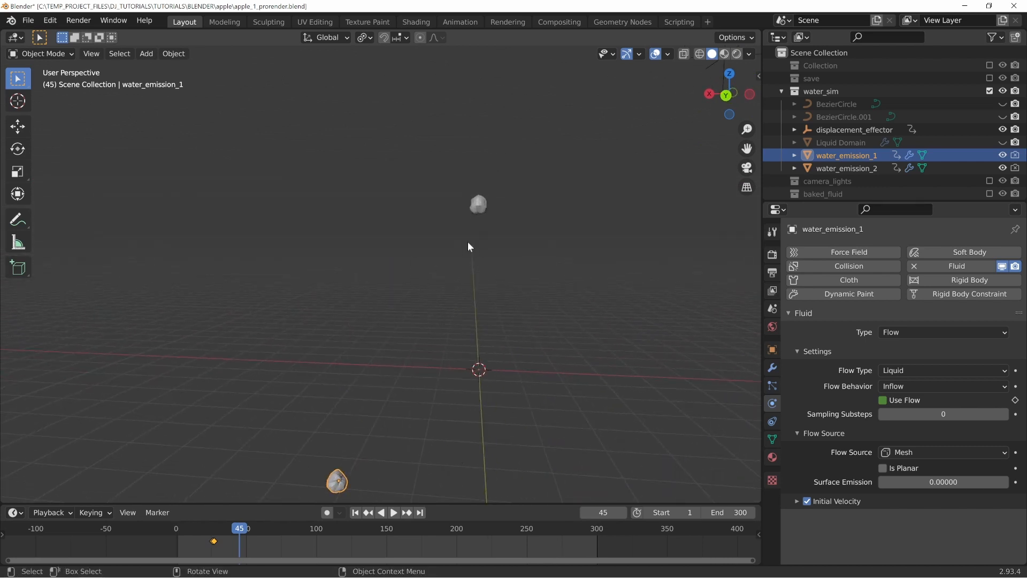
middle_drag(468, 241, 498, 232)
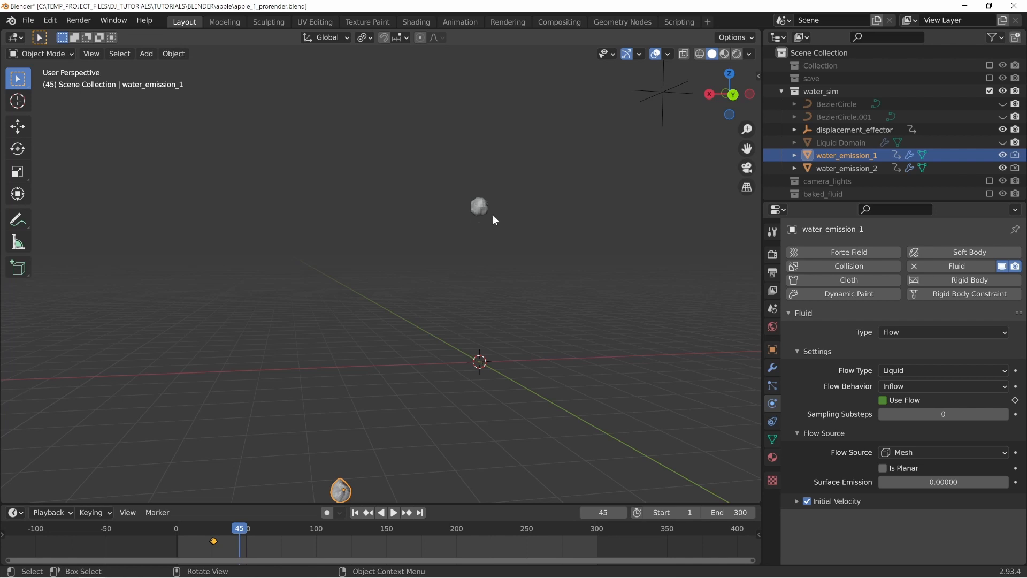
shift+middle_drag(420, 403, 425, 339)
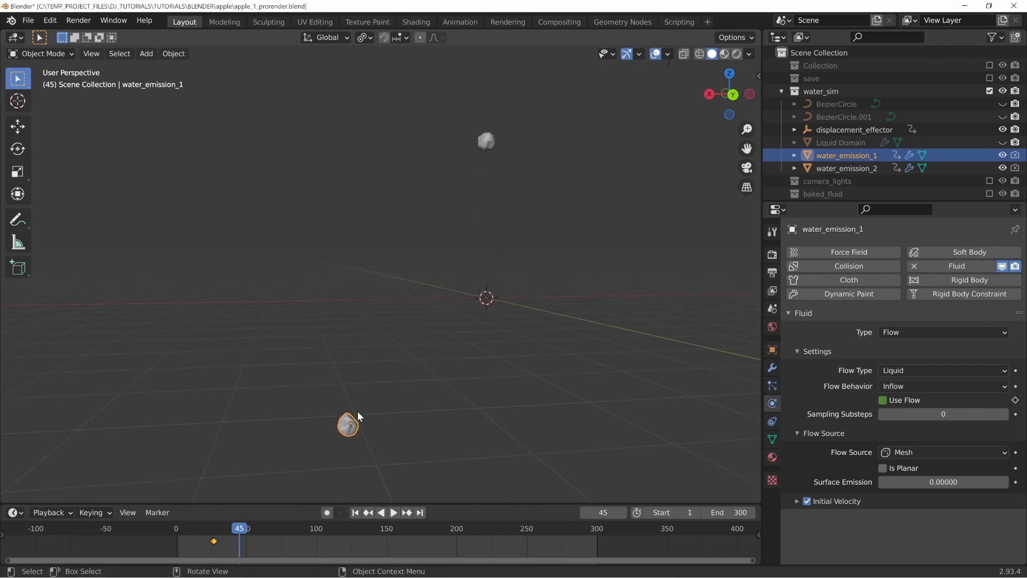
shift+middle_drag(317, 432, 389, 404)
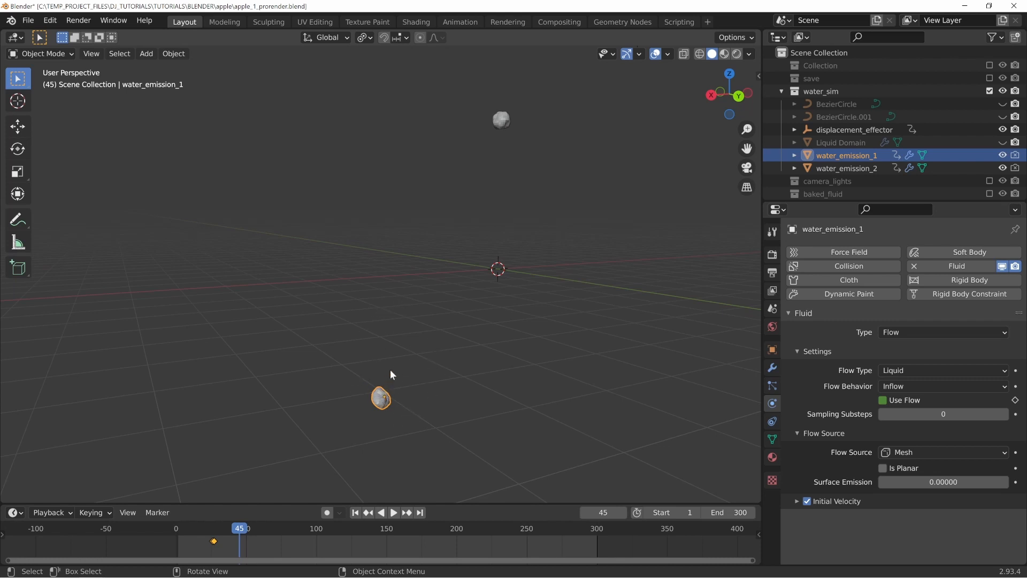
middle_drag(464, 245, 457, 133)
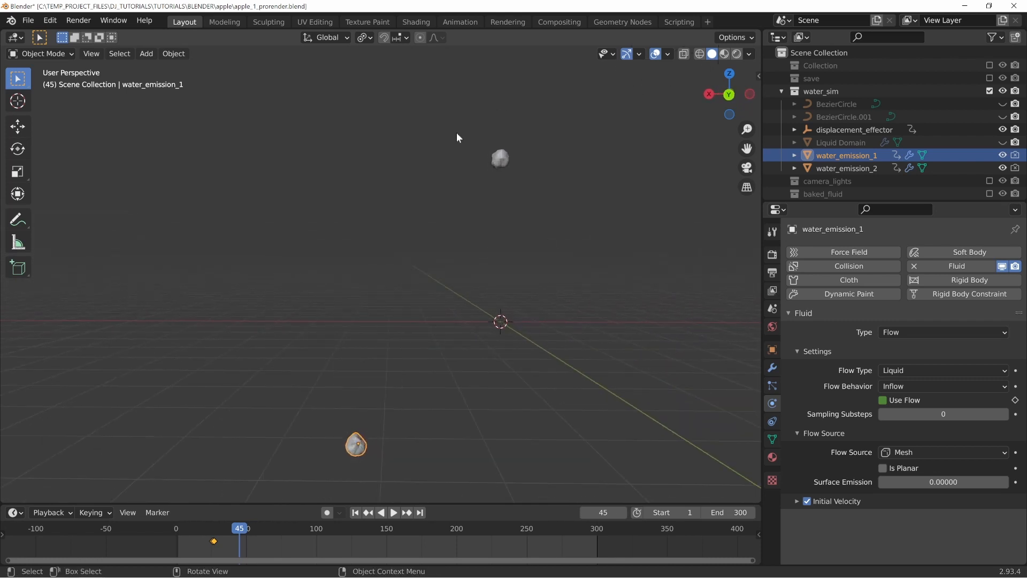
middle_drag(517, 246, 541, 232)
key(alt+a)
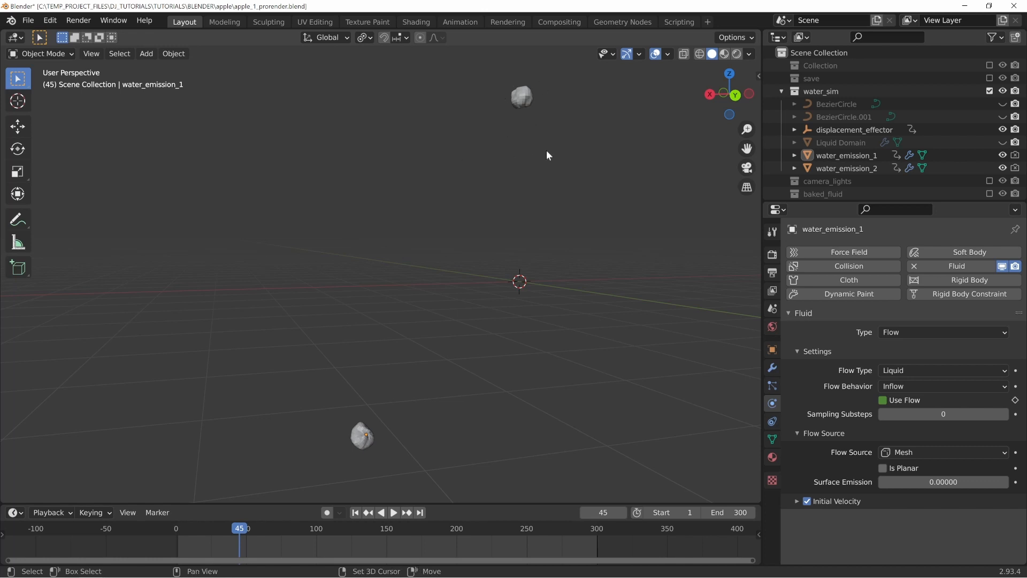
shift+middle_drag(547, 155, 509, 127)
shift+middle_drag(441, 366, 405, 358)
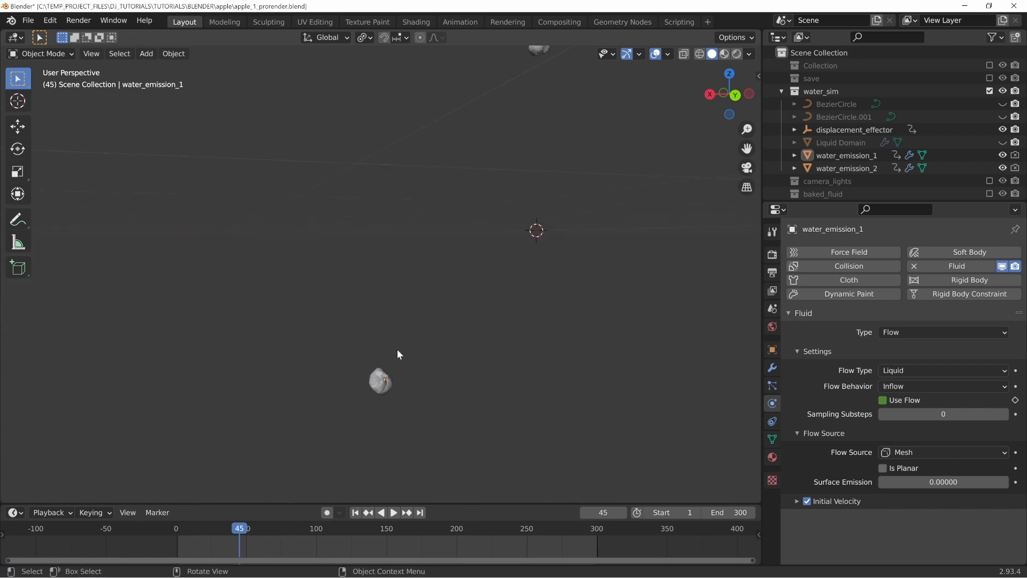
Turn off viewport display of the Displace modifier on water_emission_1 and inspect the emitter's shape up close
click(381, 383)
click(773, 369)
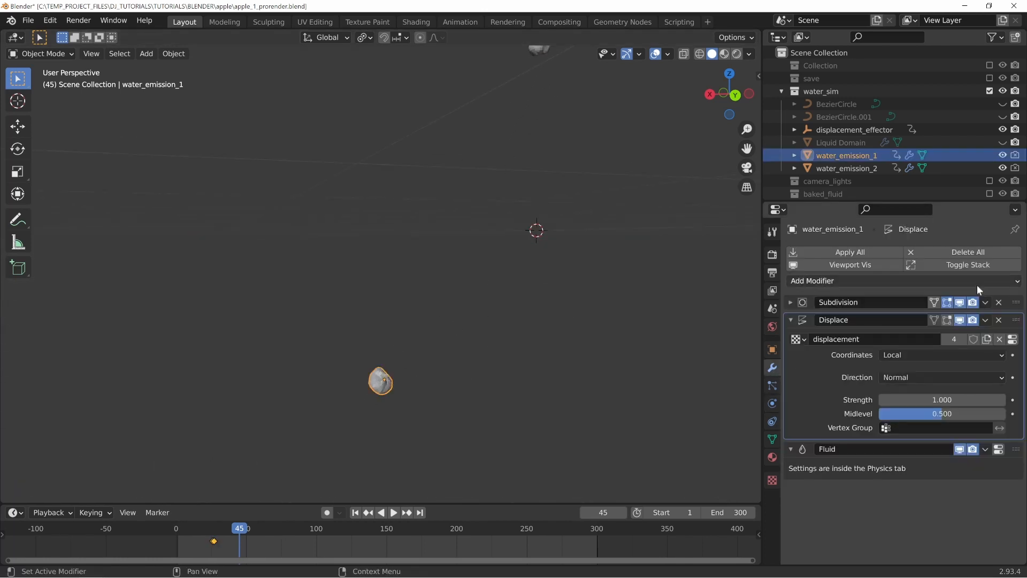
click(960, 320)
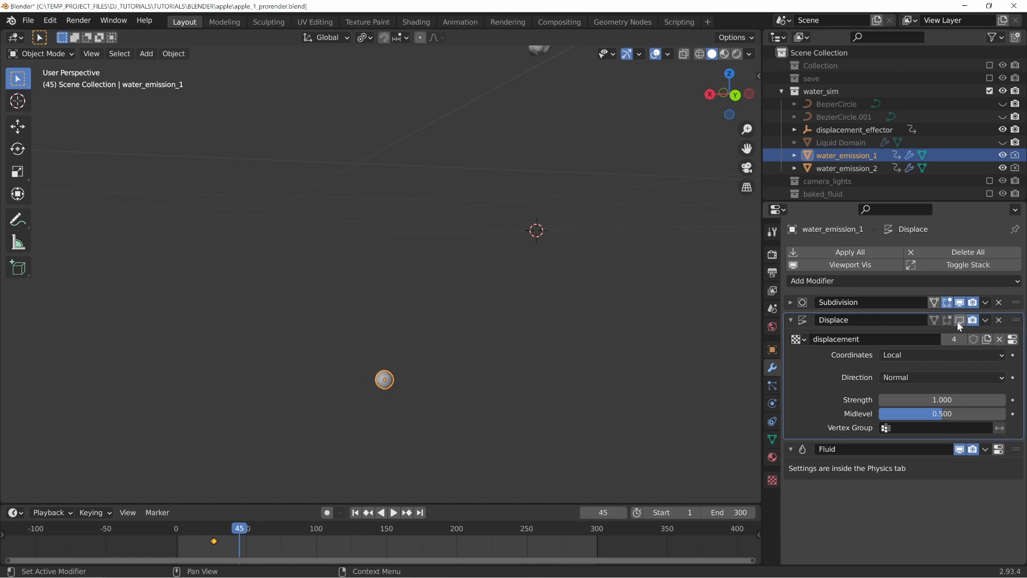
click(460, 412)
scroll(457, 435, up, 4)
shift+middle_drag(457, 435, 476, 355)
scroll(438, 367, up, 4)
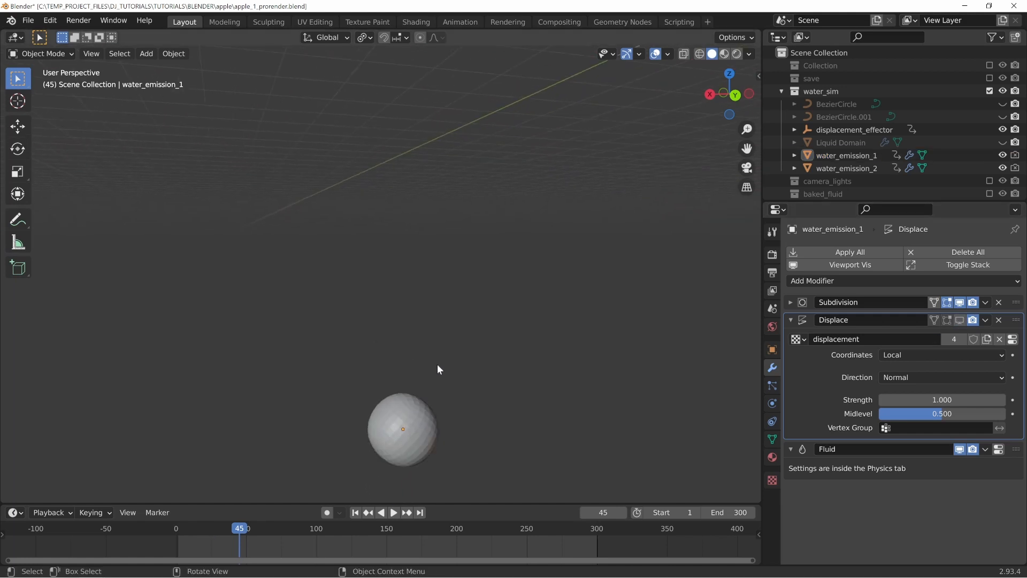
shift+middle_drag(474, 461, 480, 380)
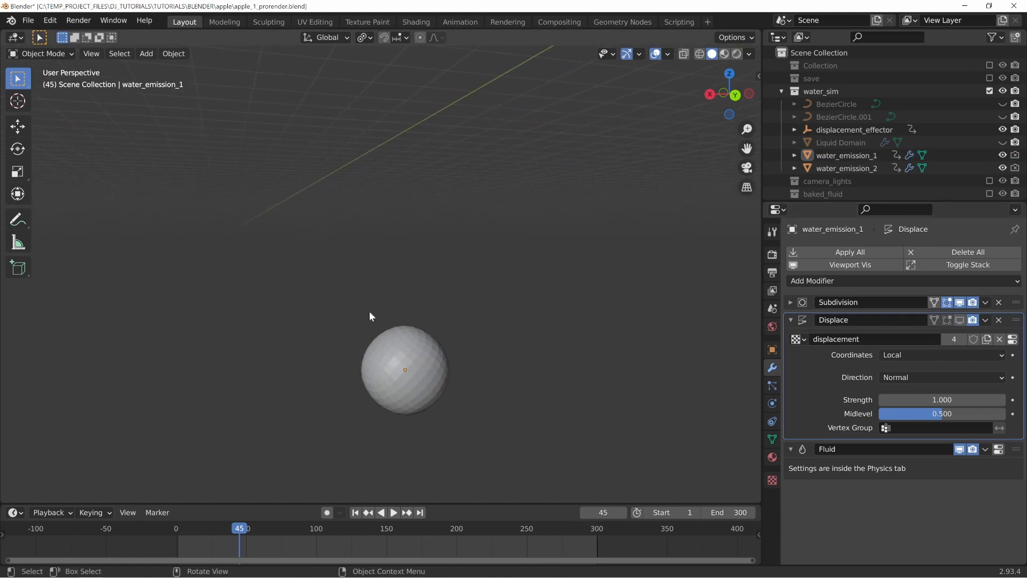
Examine the displaced upper emitter up close and compare its shape with the undisplaced lower emitter
scroll(374, 358, down, 11)
shift+middle_drag(497, 186, 471, 293)
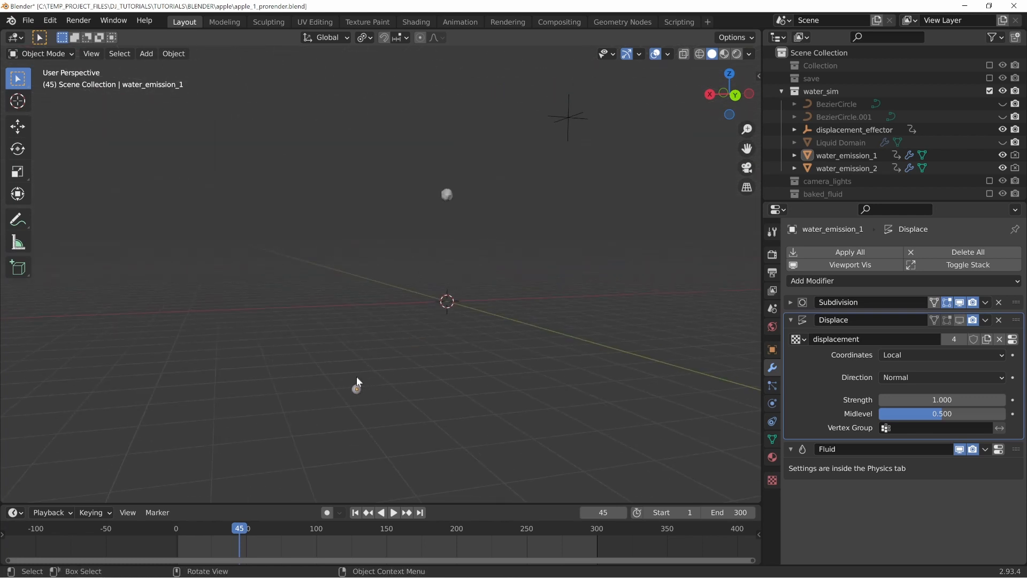
shift+middle_drag(503, 201, 487, 281)
scroll(454, 317, up, 8)
shift+middle_drag(577, 294, 455, 283)
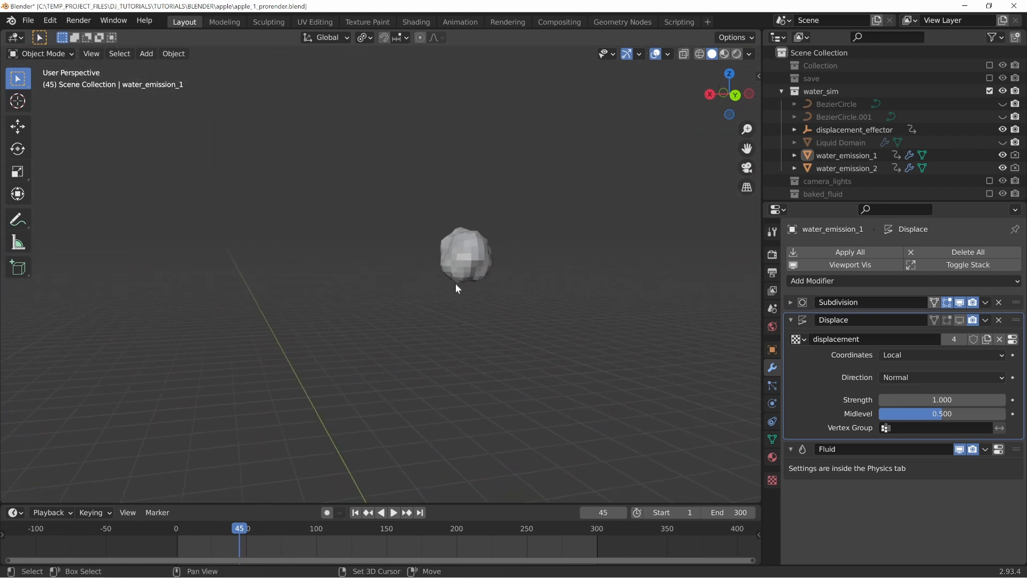
scroll(454, 284, up, 3)
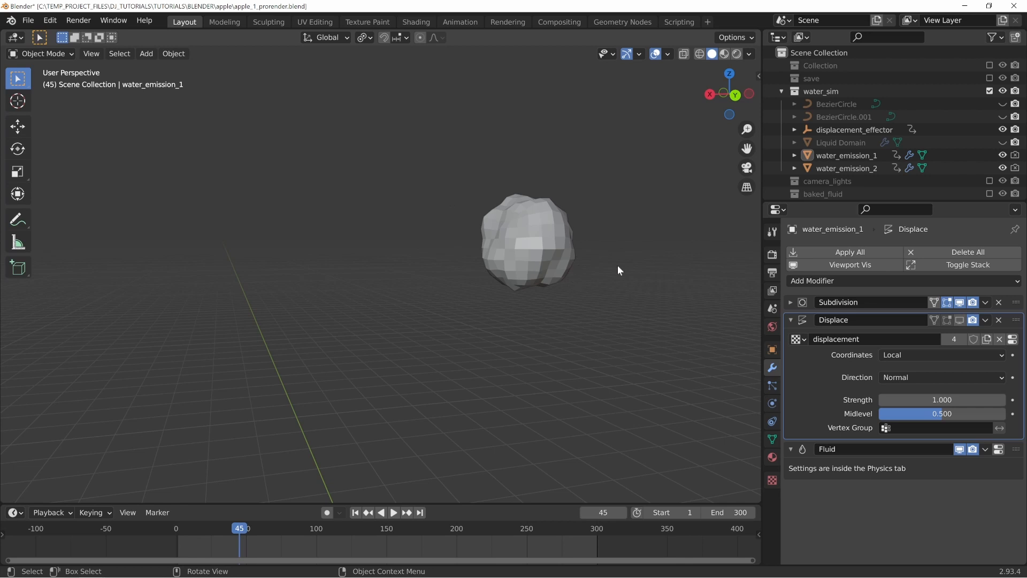
scroll(485, 274, down, 12)
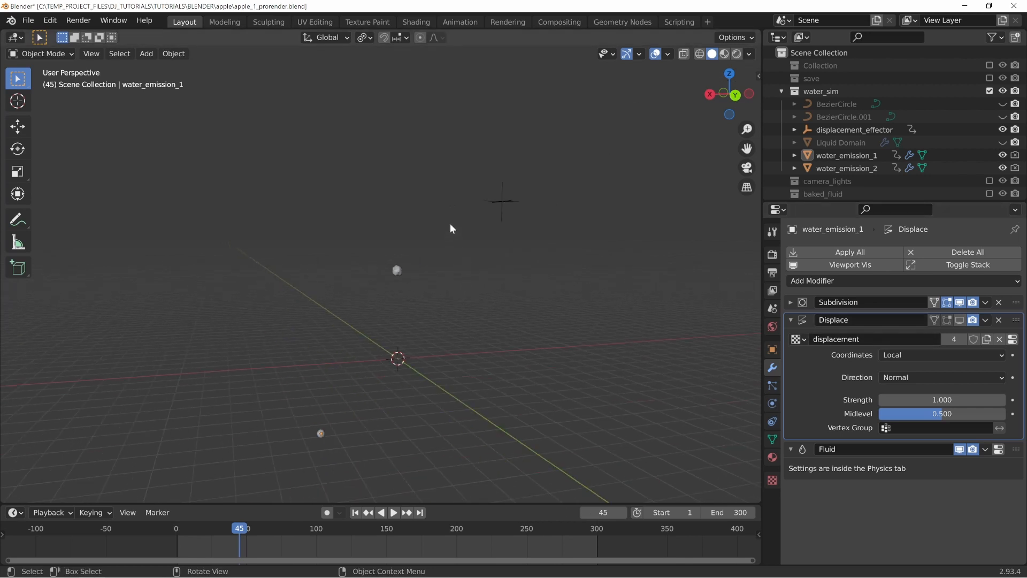
scroll(450, 230, up, 1)
middle_drag(450, 249, 453, 200)
scroll(429, 247, up, 2)
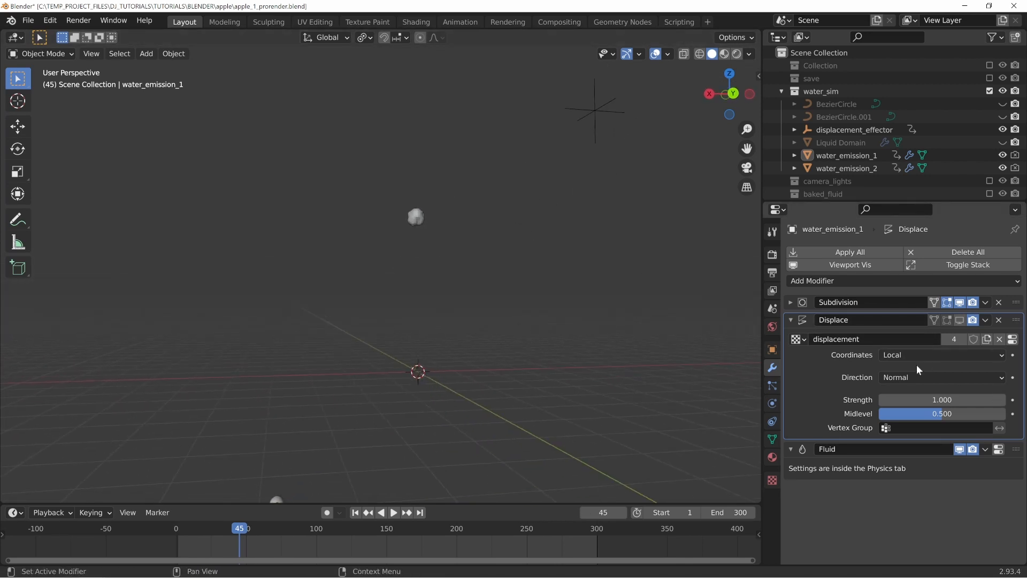
Try moving the displacement_effector empty along the global X axis to test its influence on the upper emitter's displacement
shift+middle_drag(515, 210, 523, 240)
click(608, 135)
shift+middle_drag(598, 237, 650, 233)
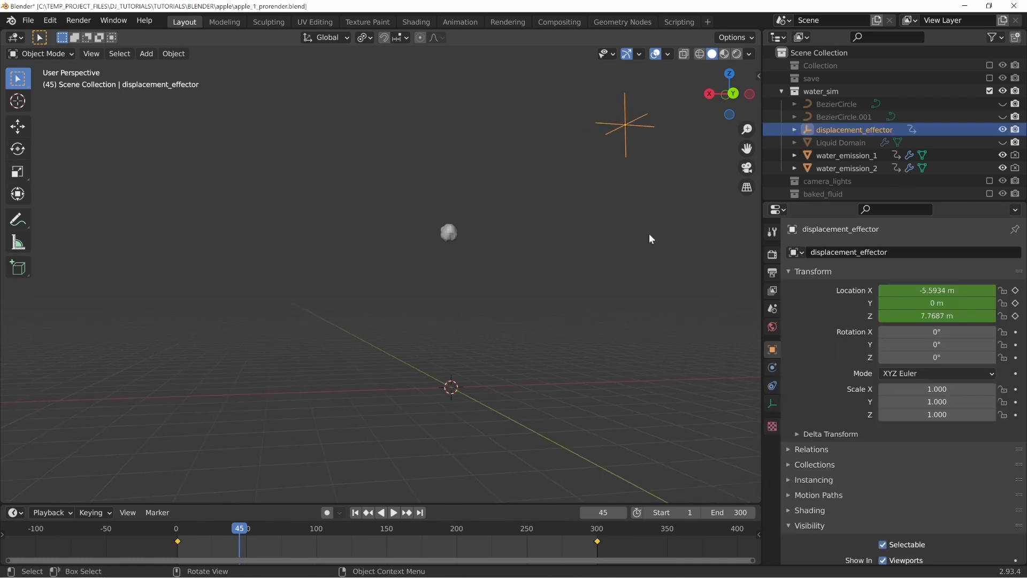
key(g)
key(x)
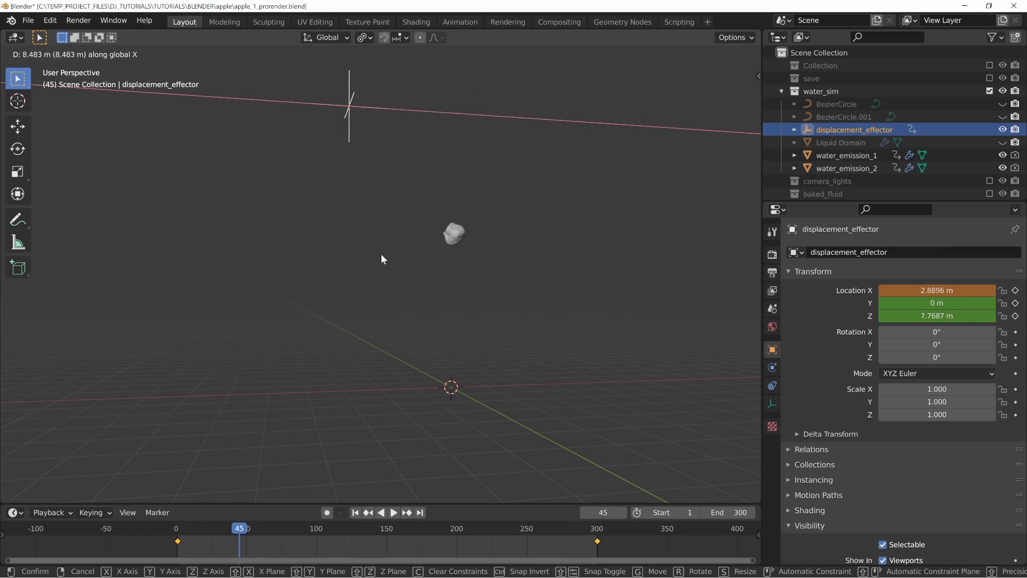
click(470, 379)
Select water_emission_1 to review its Displace modifier settings, clear the selection, and view both emitters
middle_drag(469, 379, 498, 211)
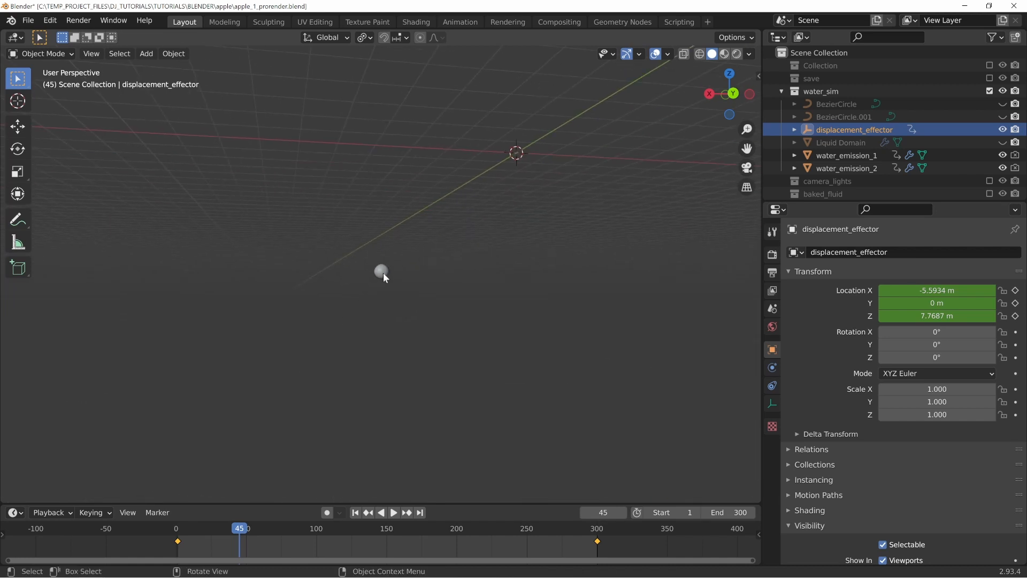
click(383, 271)
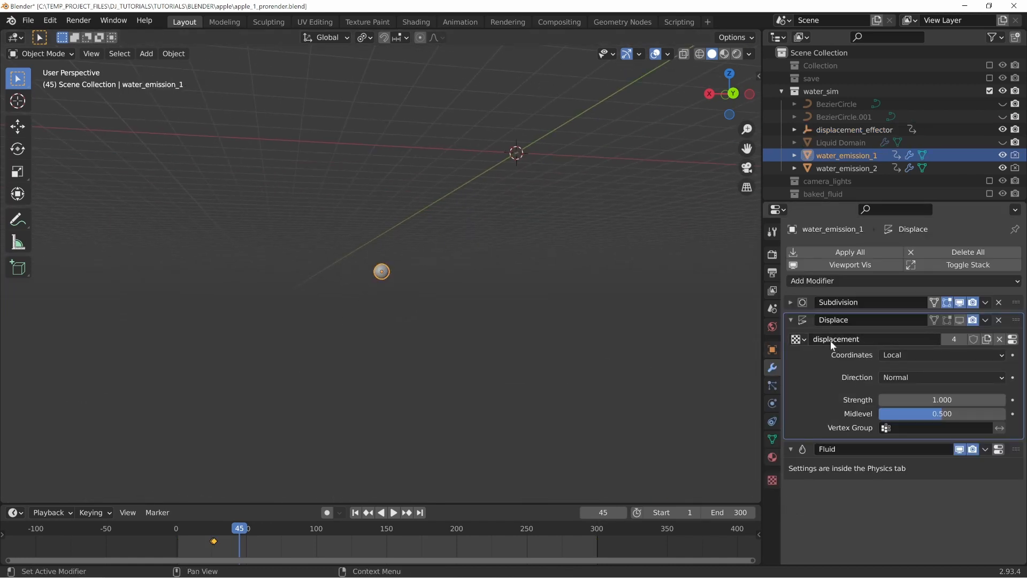
click(421, 193)
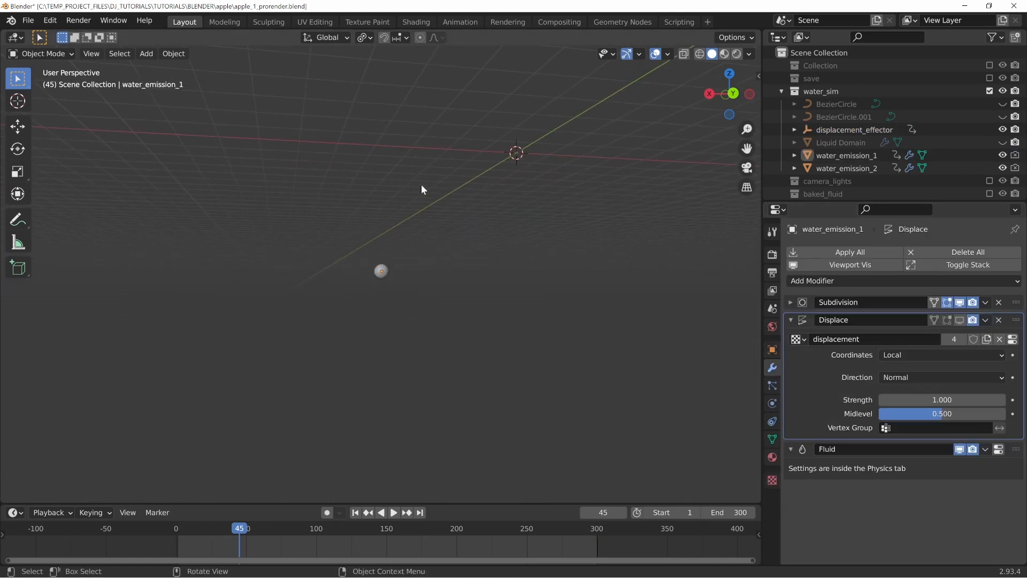
middle_drag(421, 189, 480, 234)
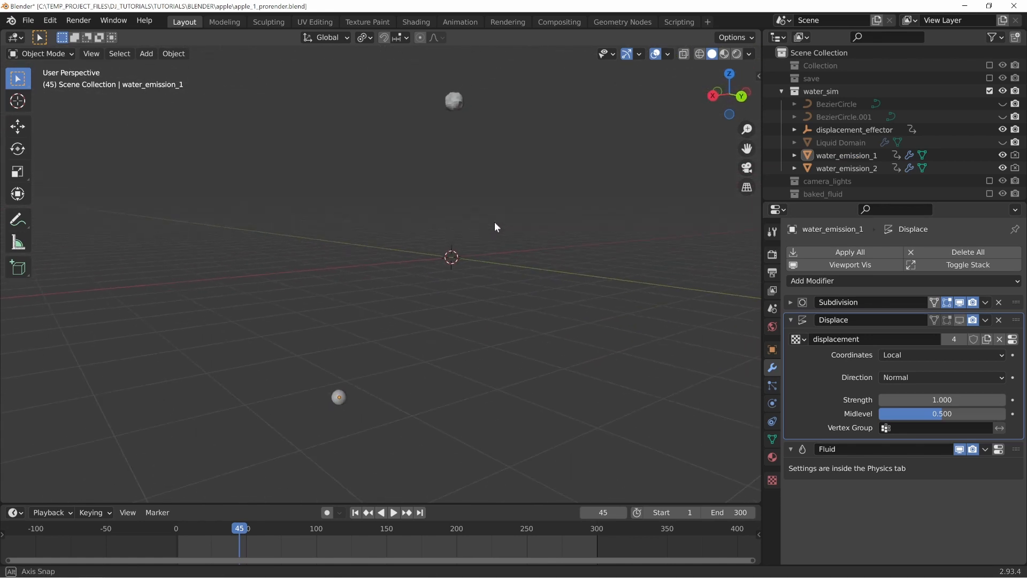
Include the baked_fluid collection in the view layer and go to frame 6 of the simulation
scroll(869, 158, down, 1)
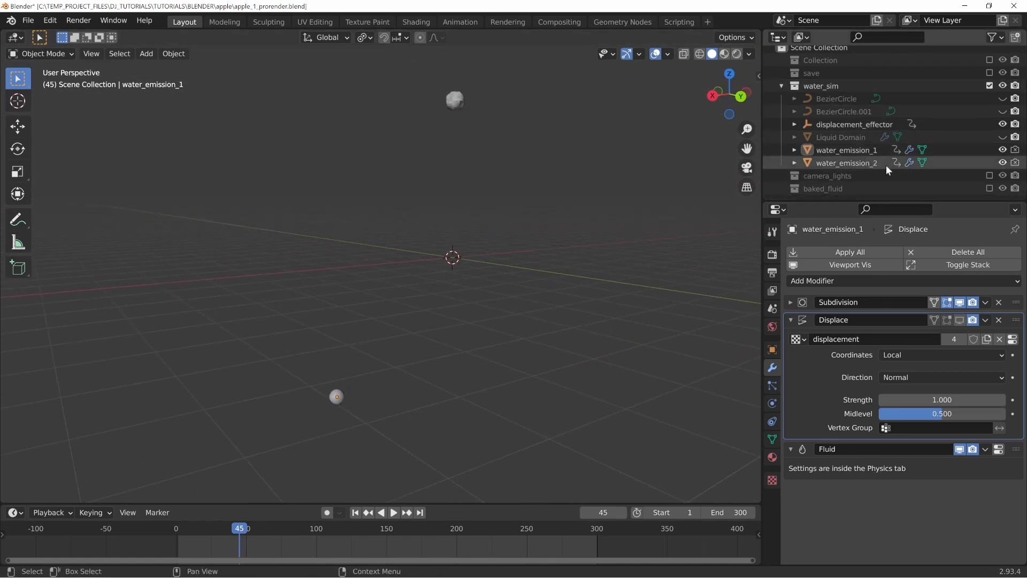
click(990, 188)
click(191, 526)
key(space)
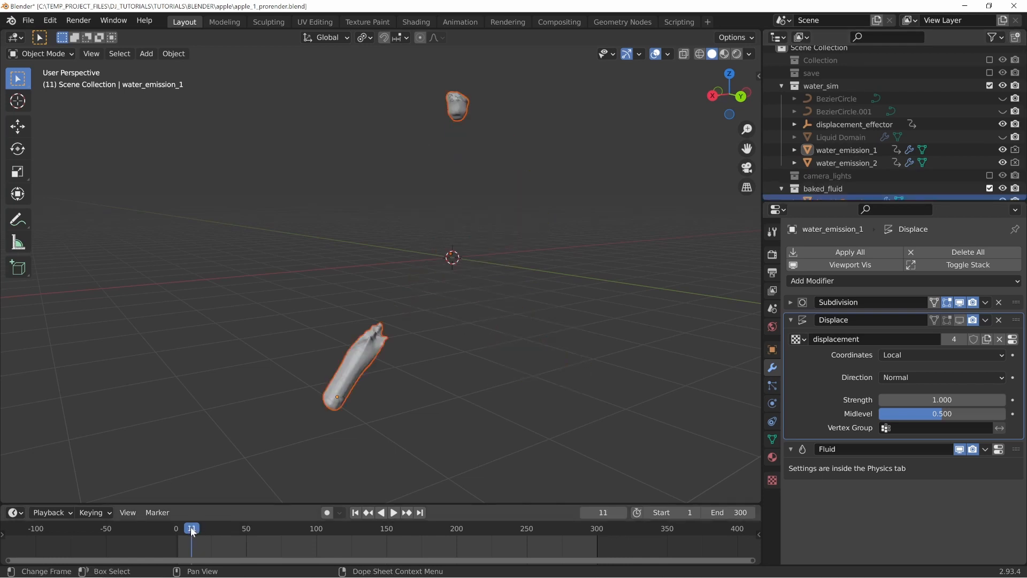
click(185, 529)
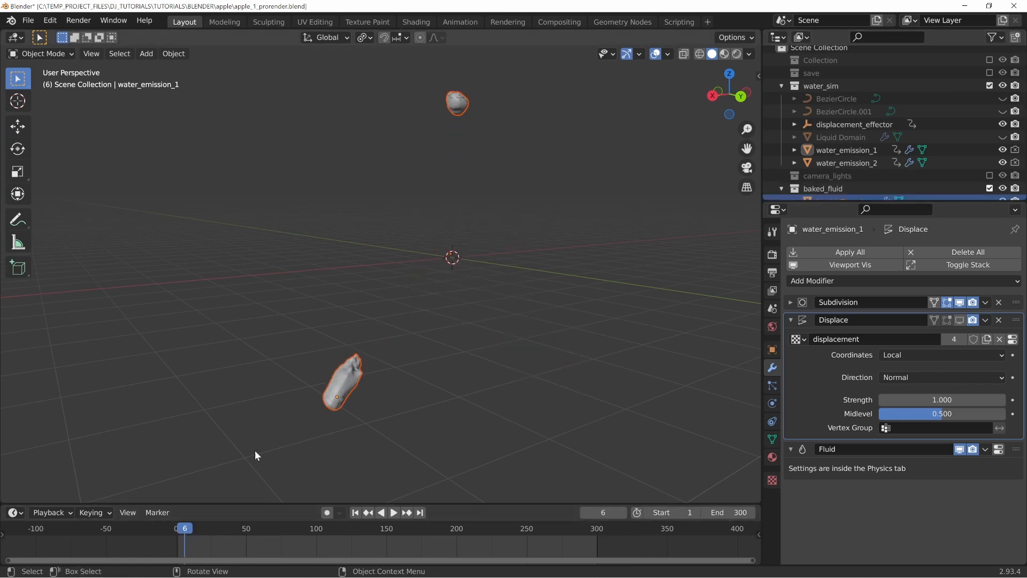
Examine the lower fluid stream up close while advancing the simulation to frame 11
shift+middle_drag(385, 394, 483, 265)
scroll(371, 336, up, 4)
scroll(371, 335, up, 2)
scroll(455, 275, up, 3)
drag(187, 528, 193, 528)
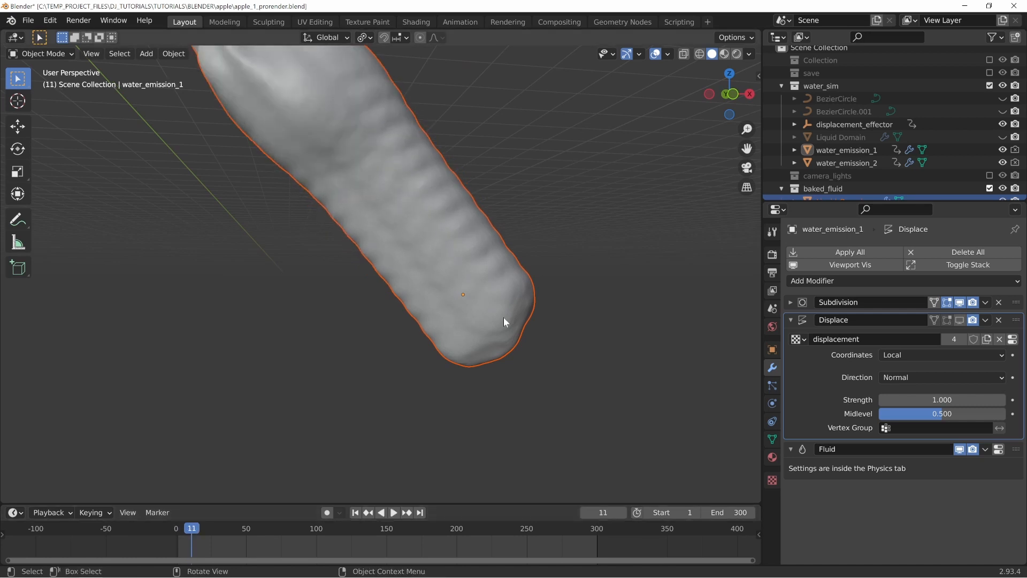
Switch the viewport to rendered shading and turn off Transparent Glass in the Film render settings
middle_drag(503, 317, 365, 322)
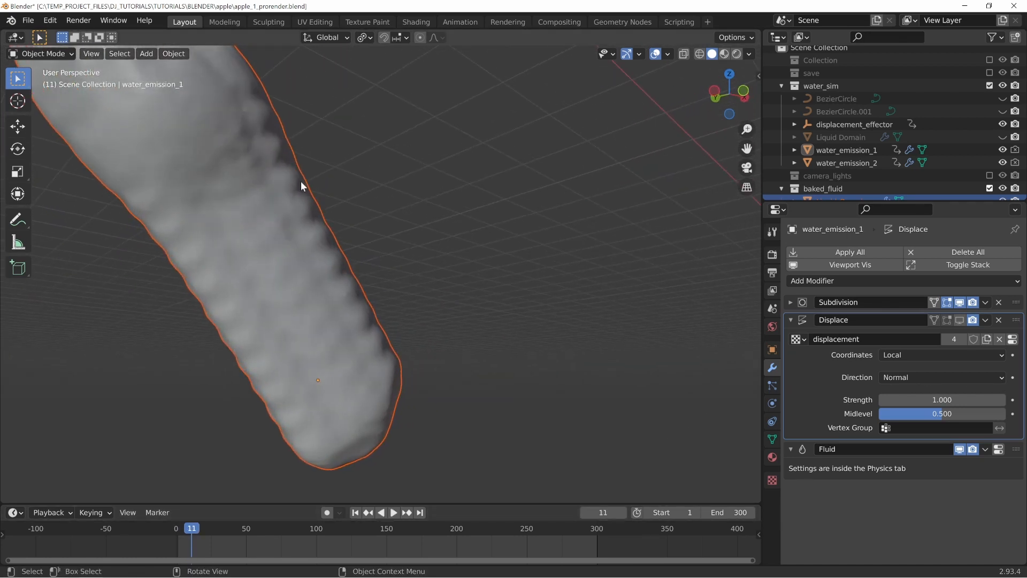
middle_drag(319, 241, 335, 298)
key(z)
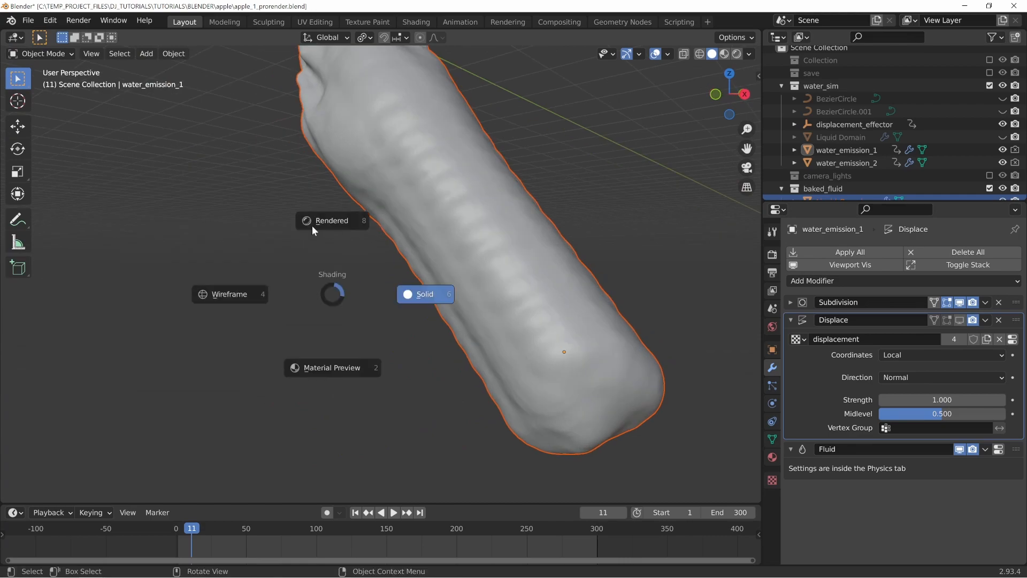
click(313, 223)
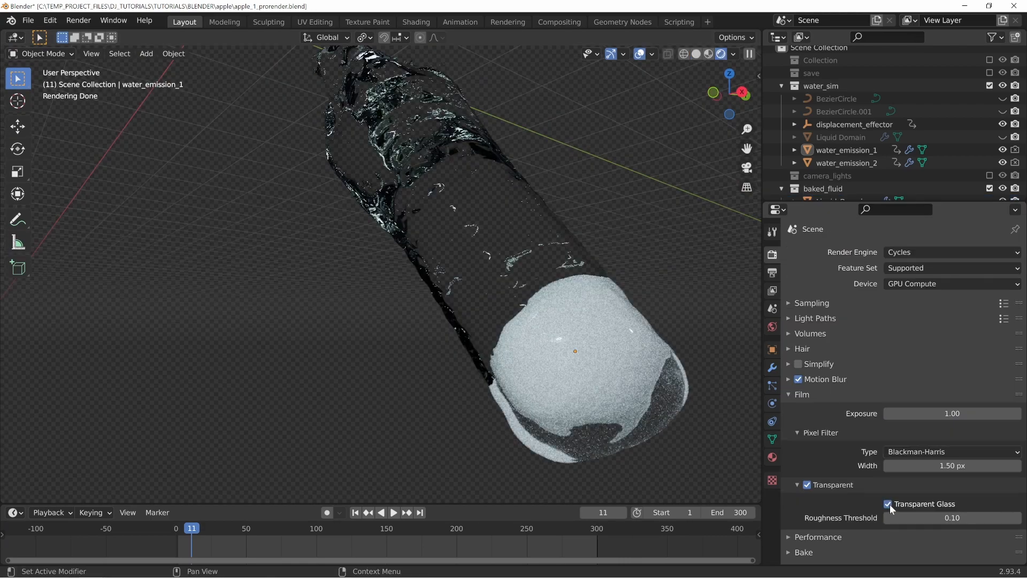
click(890, 506)
View the fluid through the scene camera and fit the whole camera frame in the viewport
mouse_move(497, 288)
middle_down()
mouse_move(519, 345)
mouse_move(461, 309)
mouse_move(471, 341)
mouse_move(551, 359)
mouse_move(560, 381)
mouse_move(583, 359)
mouse_move(544, 358)
mouse_move(533, 328)
mouse_move(495, 314)
mouse_move(319, 309)
middle_up()
scroll(535, 338, down, 10)
key(KP_0)
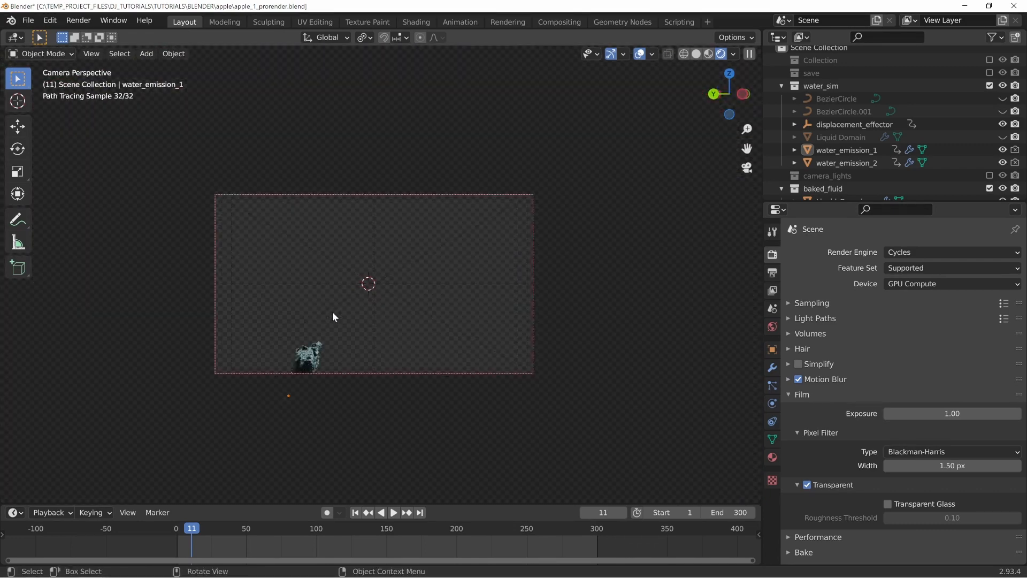
scroll(332, 316, up, 6)
scroll(378, 321, down, 2)
scroll(287, 443, up, 2)
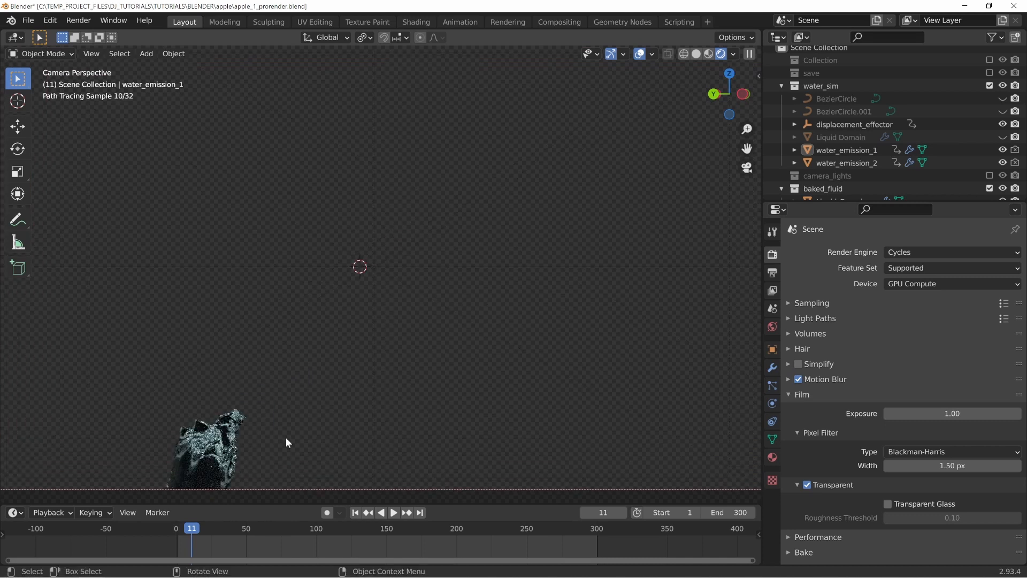
scroll(415, 289, down, 4)
Advance the rendered simulation through the camera view to frame 35, following how the splash develops
key(Right)
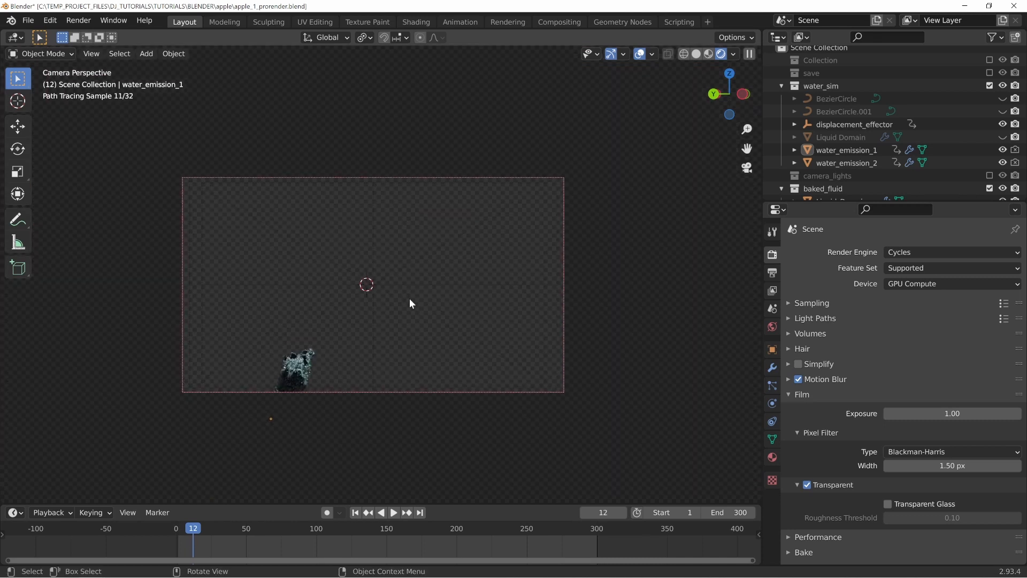
key(Right)
key(Right)
key(Right)
key(Right)
key(Right)
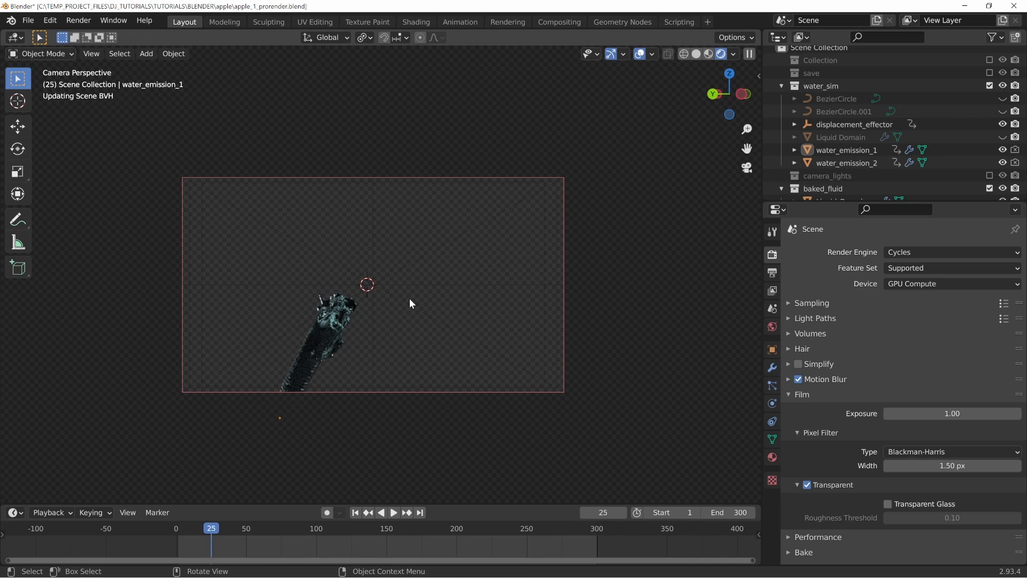
key(Right)
key(Right)
key(Right)
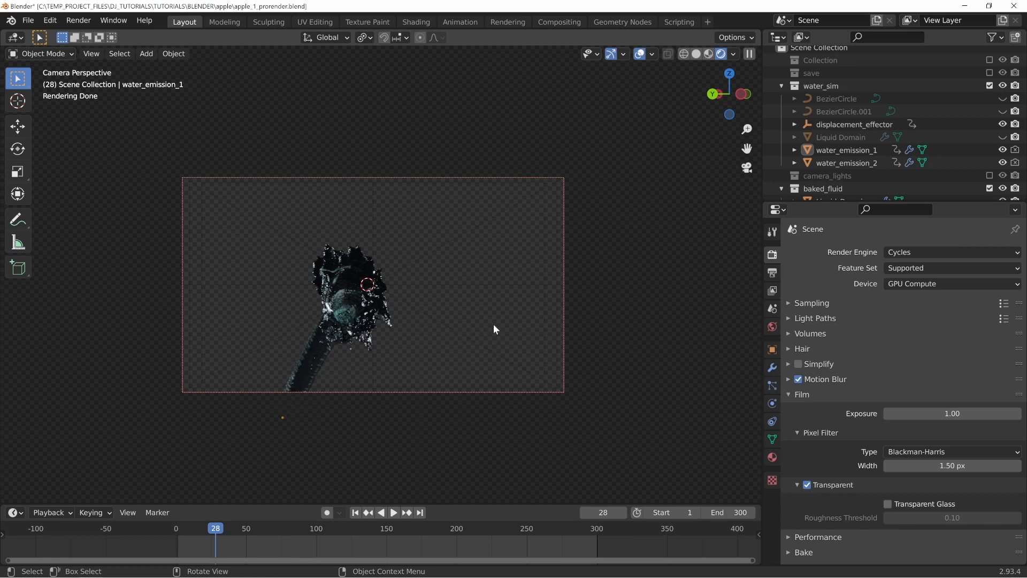
key(Right)
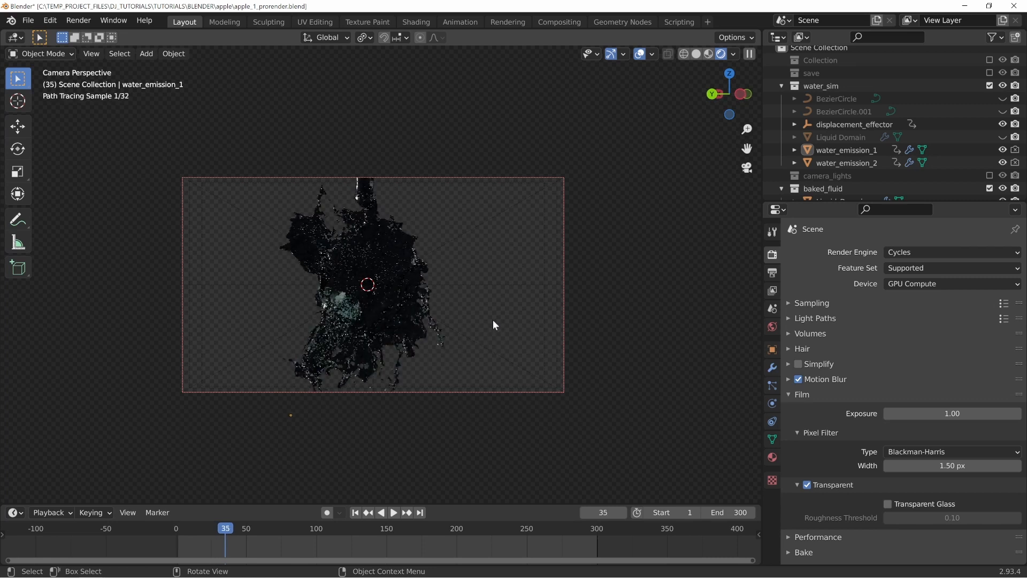
Leave the camera view and examine the upper fluid stream in rendered shading at frame 35
middle_drag(388, 211, 429, 268)
scroll(429, 269, up, 5)
middle_drag(482, 234, 573, 239)
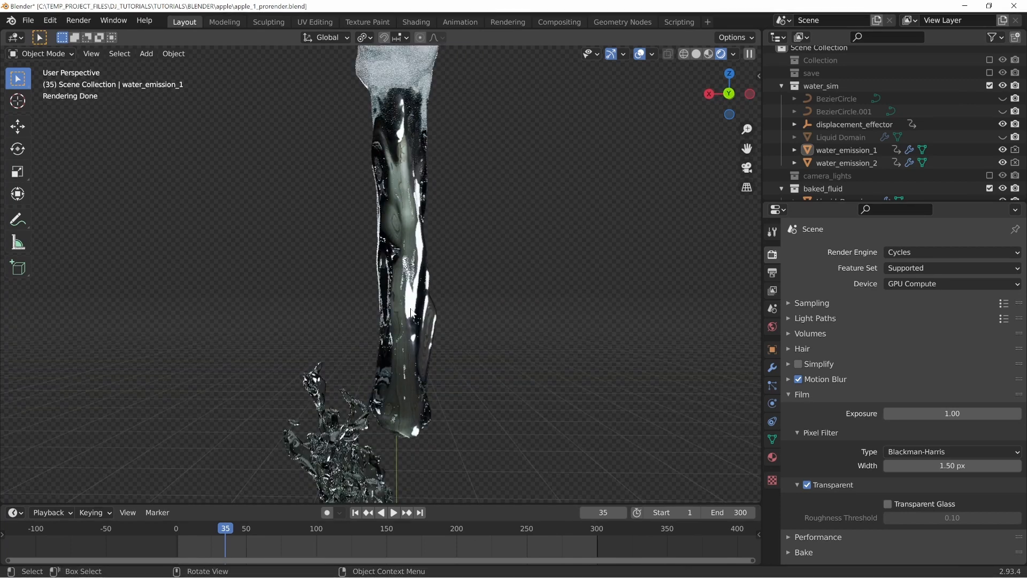
middle_drag(535, 268, 408, 186)
shift+middle_drag(490, 384, 390, 162)
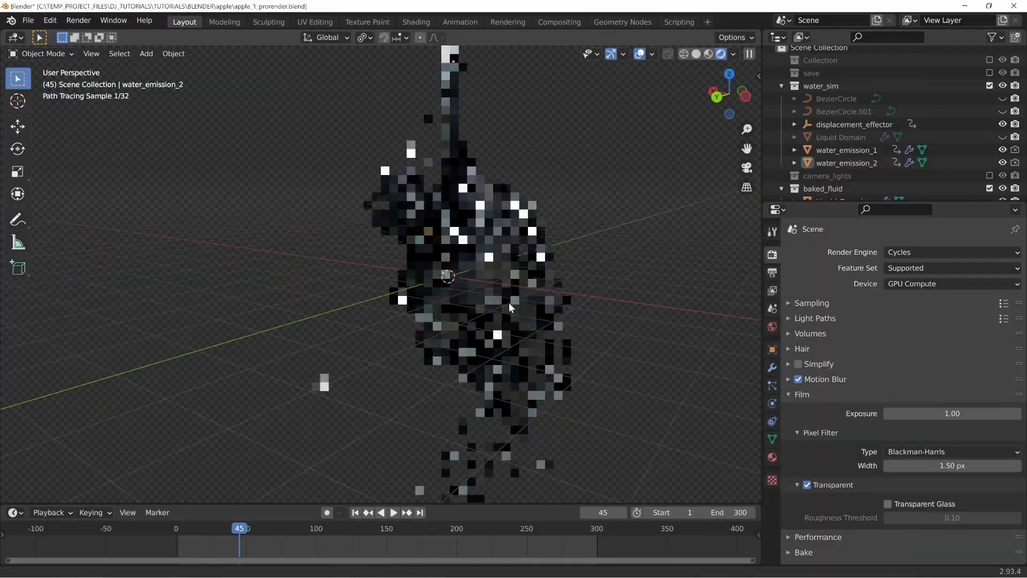
Inspect the rendered splash and both emitters from several sides at frame 45
shift+middle_drag(509, 303, 490, 267)
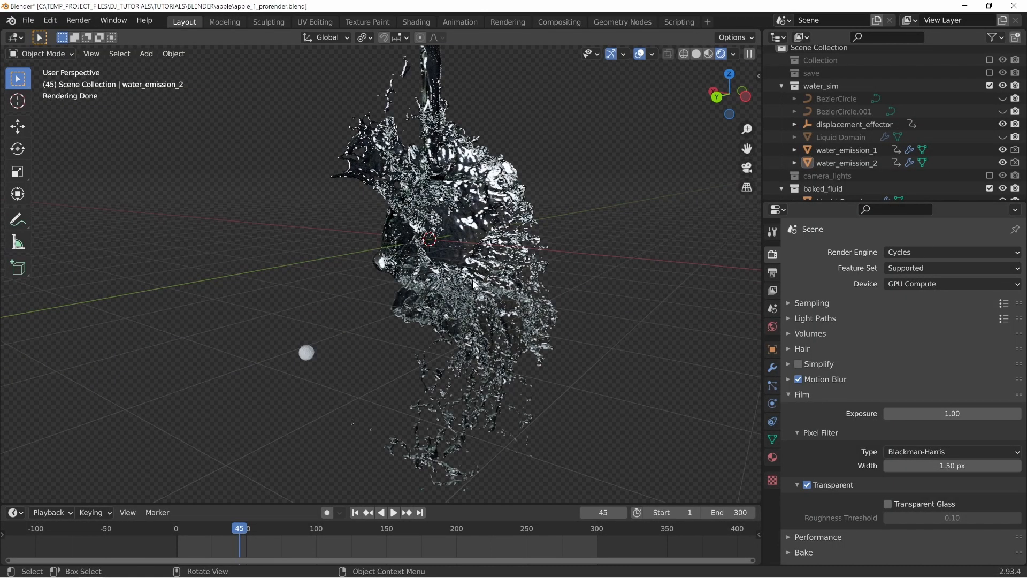
middle_drag(344, 287, 485, 288)
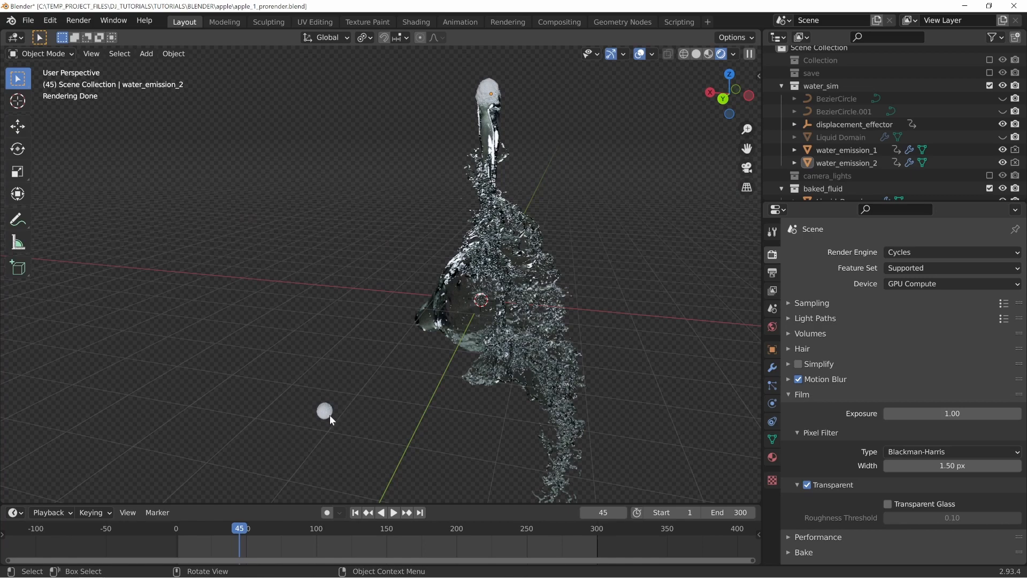
middle_drag(576, 242, 491, 341)
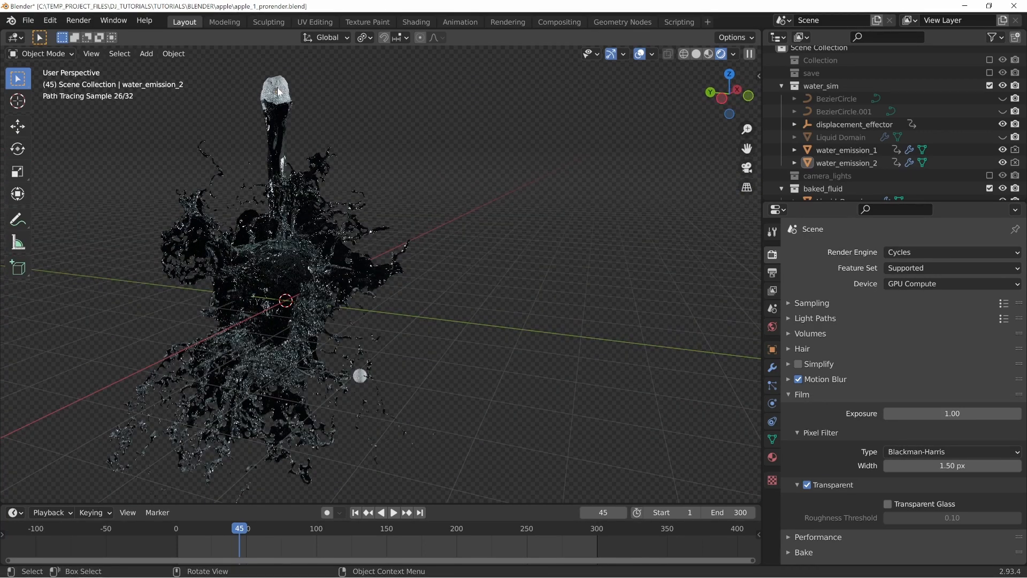
middle_drag(274, 197, 313, 243)
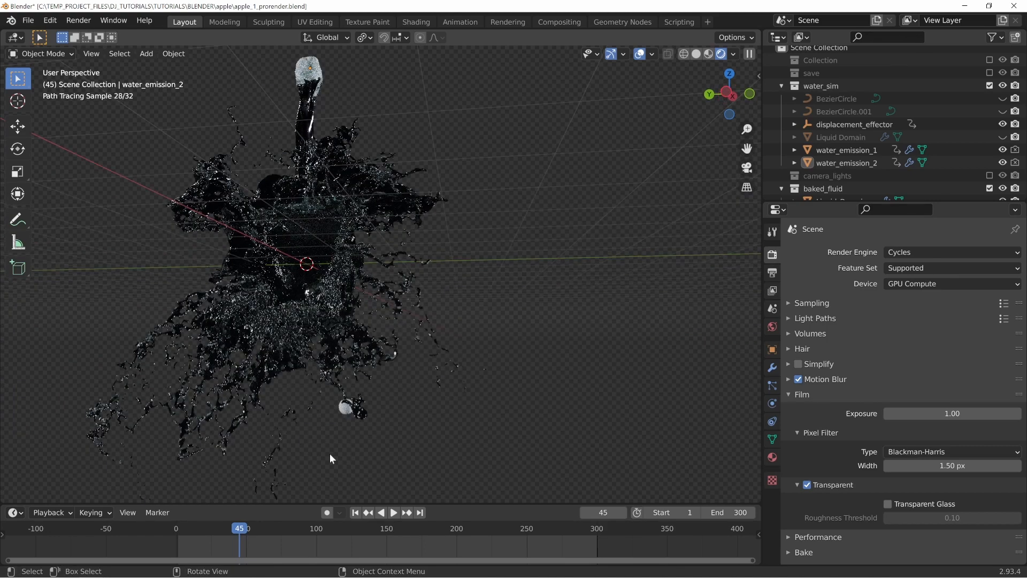
middle_drag(410, 242, 428, 137)
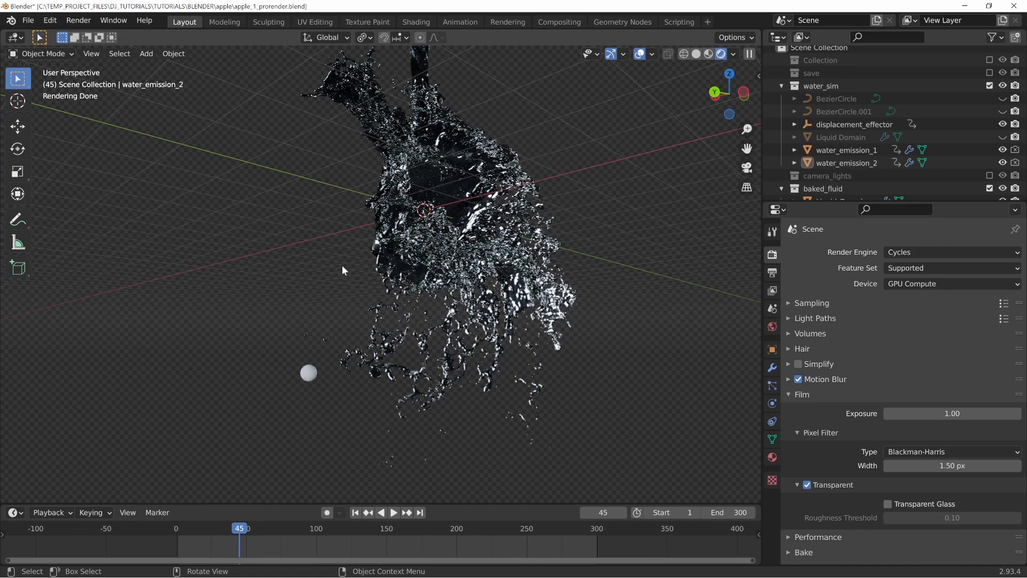
mouse_move(504, 233)
middle_down()
mouse_move(474, 242)
mouse_move(371, 205)
mouse_move(495, 261)
mouse_move(466, 124)
middle_up()
Switch the viewport to solid shading and inspect where the upper stream hits the apple
scroll(498, 263, up, 4)
key(z)
click(582, 268)
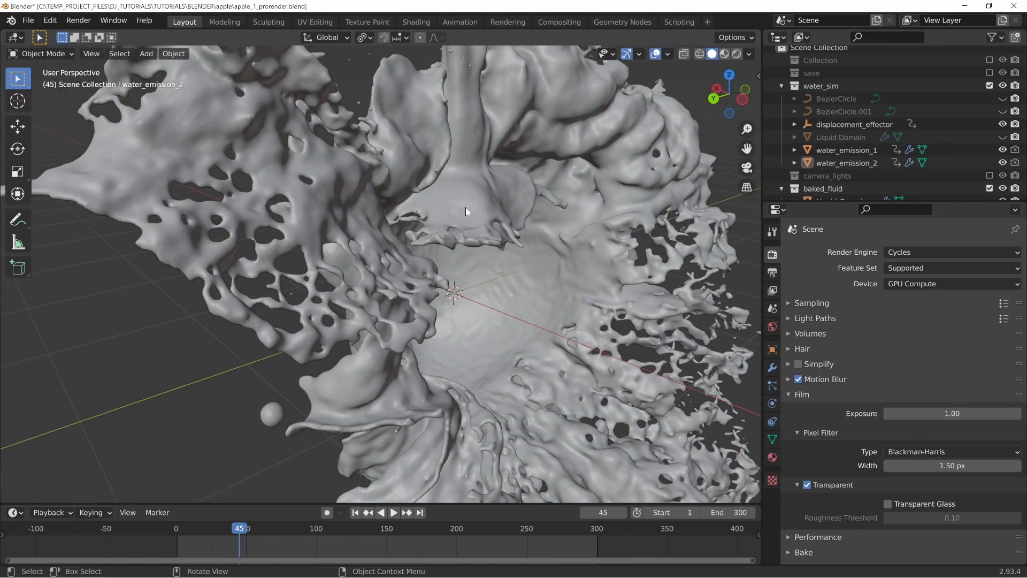
middle_drag(551, 251, 434, 298)
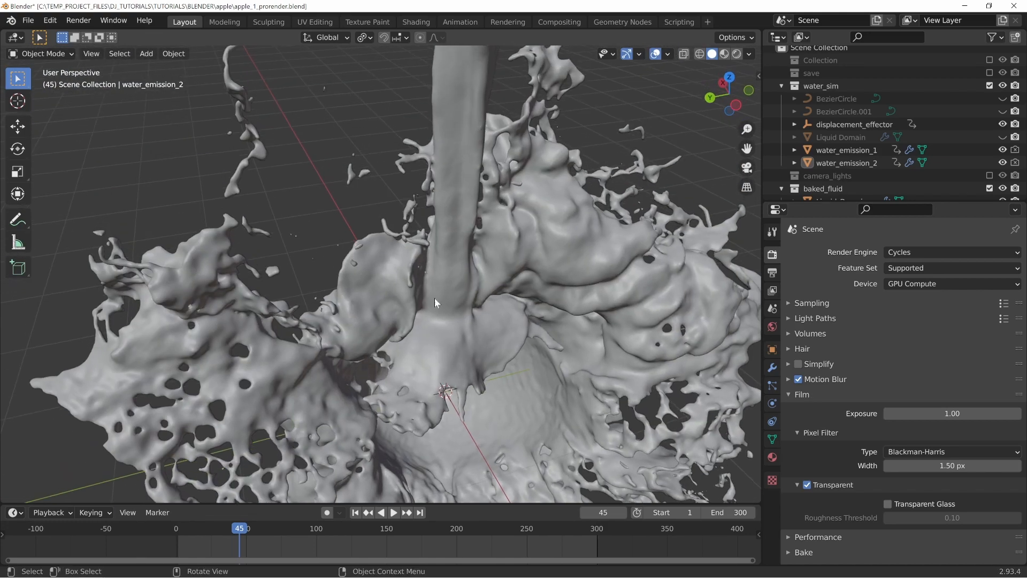
scroll(444, 302, down, 4)
middle_drag(400, 337, 487, 209)
middle_drag(474, 276, 498, 262)
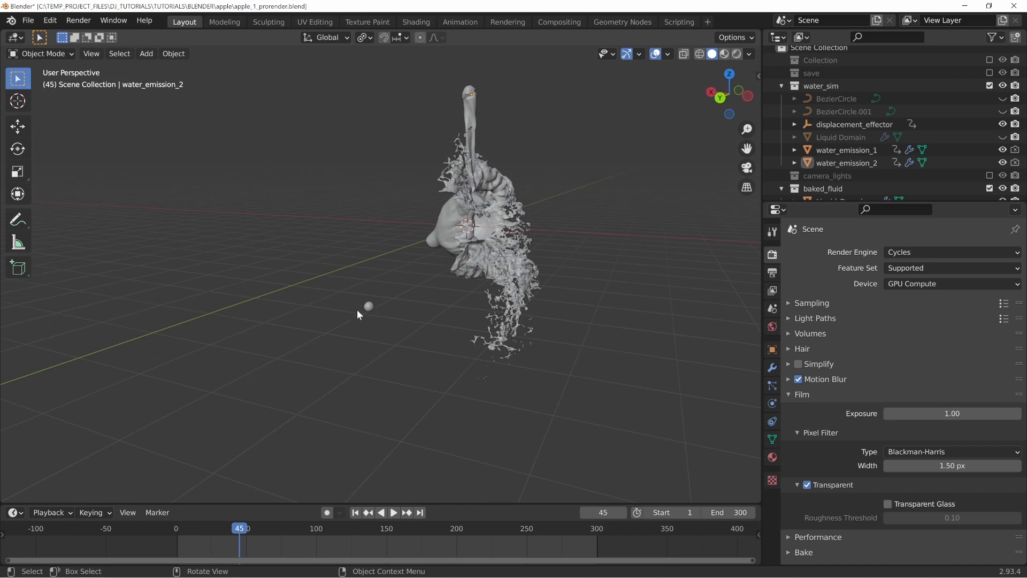
Examine the shape of the splash sheets and droplets around the apple in solid shading
middle_drag(514, 215, 496, 214)
scroll(496, 214, up, 3)
shift+middle_drag(458, 121, 361, 157)
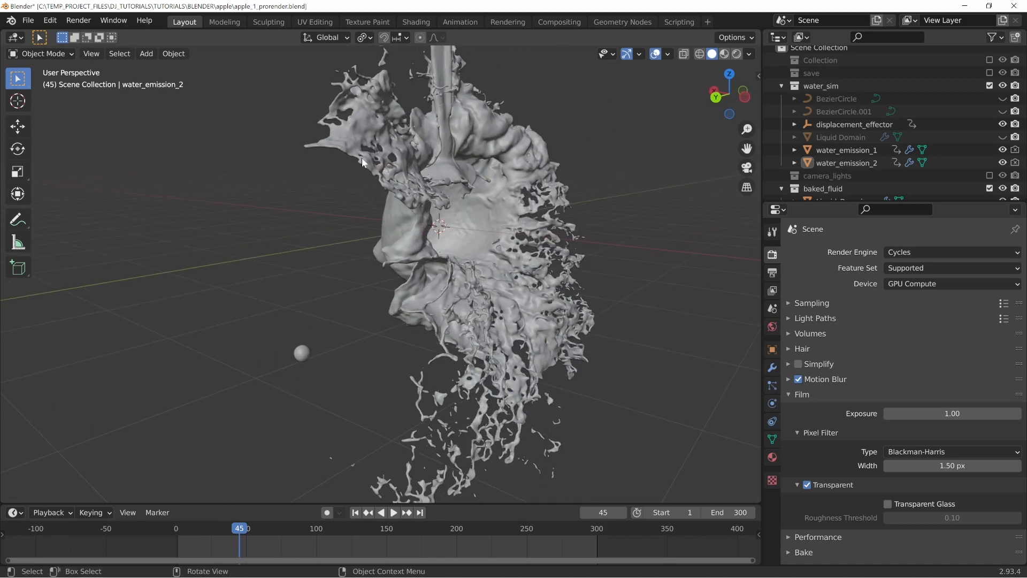
middle_drag(516, 181, 473, 251)
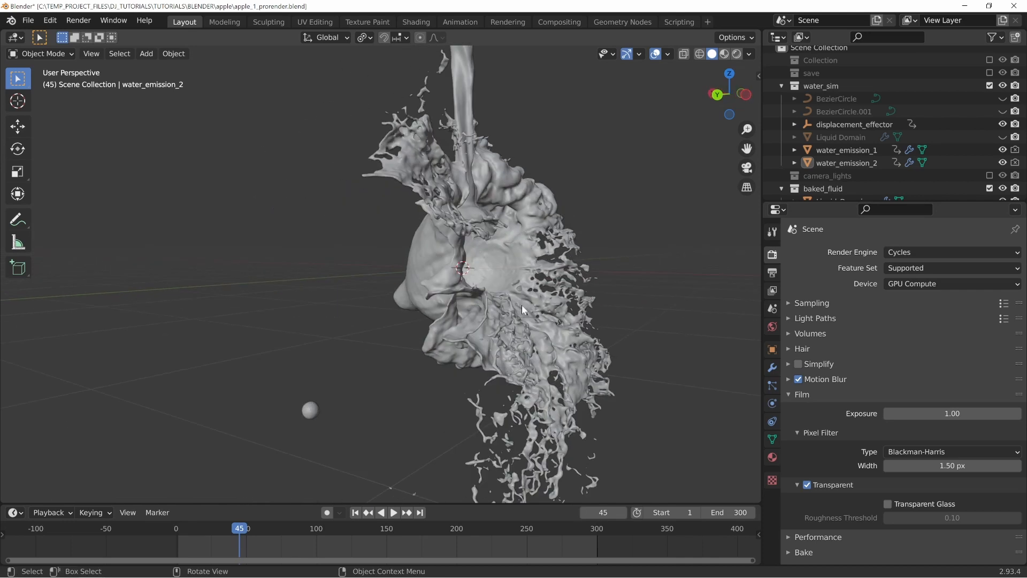
middle_drag(522, 309, 461, 175)
middle_drag(570, 278, 287, 287)
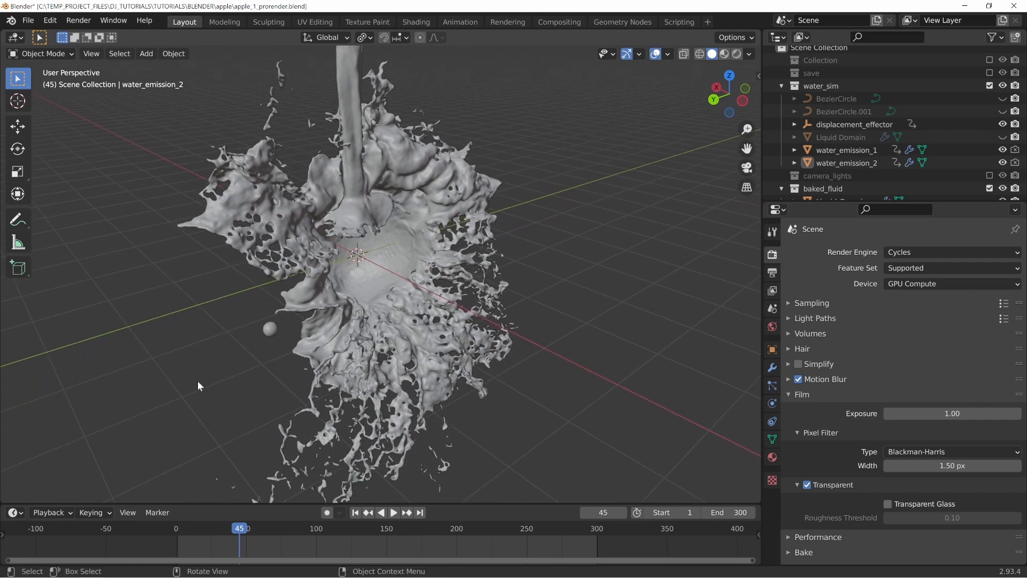
middle_drag(595, 251, 604, 359)
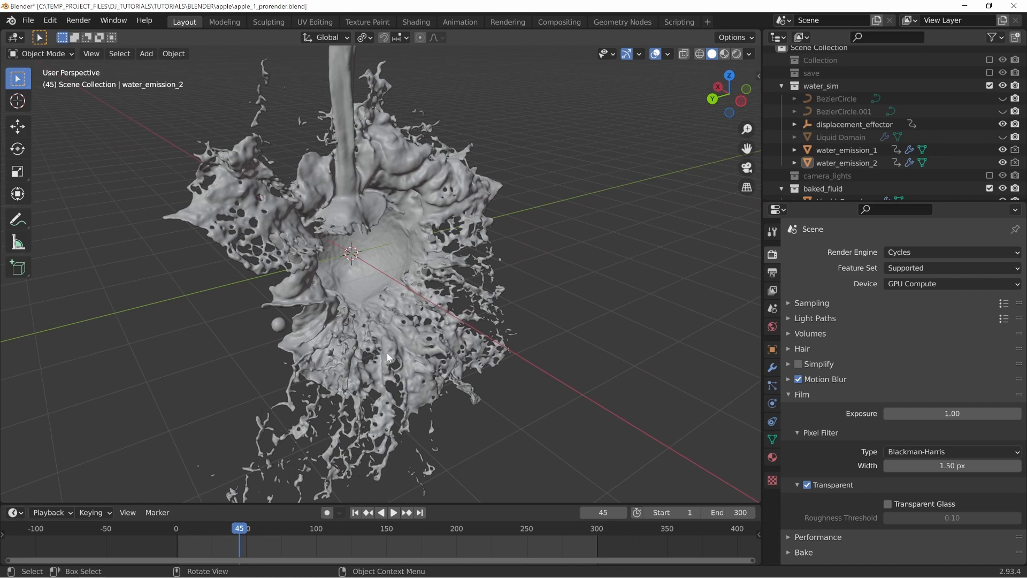
middle_drag(387, 352, 390, 340)
middle_drag(390, 237, 480, 268)
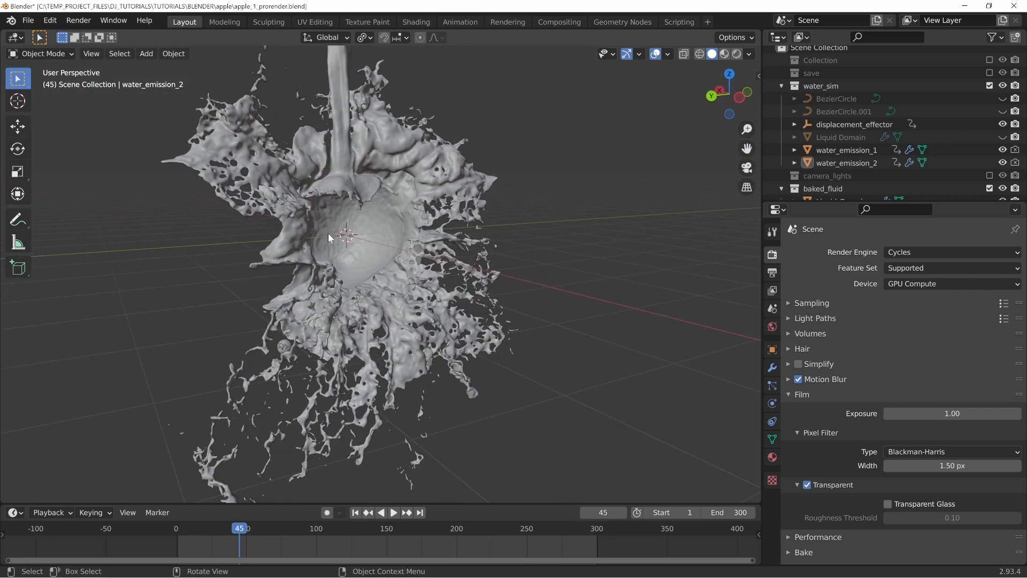
middle_drag(295, 309, 356, 286)
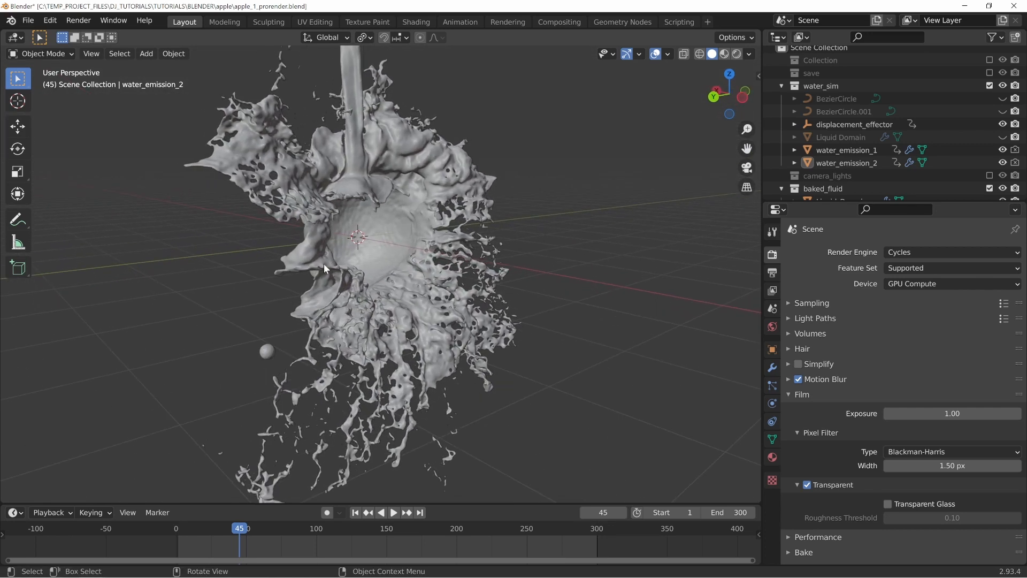
Select the lower emitter, water_emission_1, and display its fluid physics settings
middle_drag(504, 219, 328, 234)
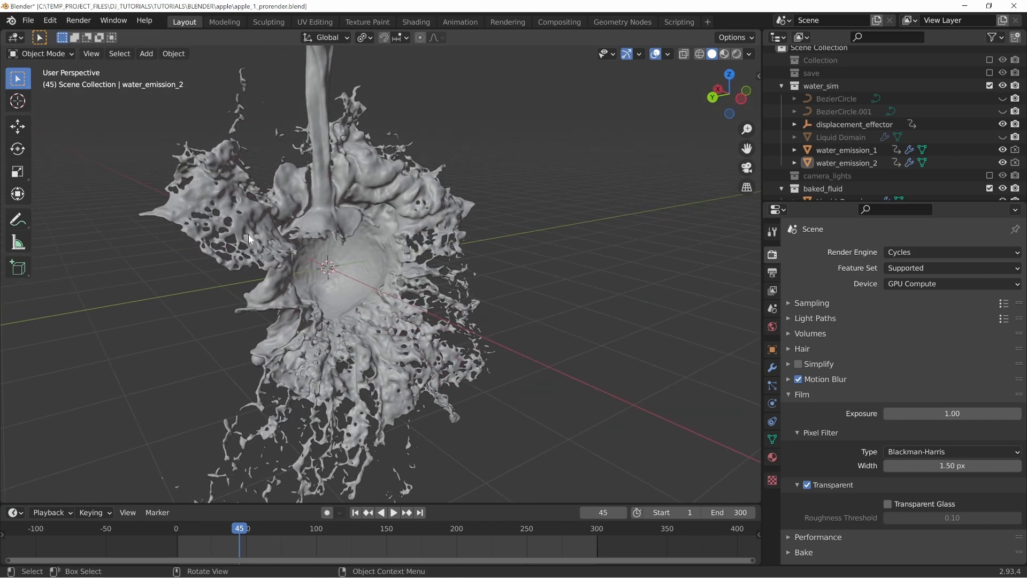
middle_drag(271, 195, 394, 300)
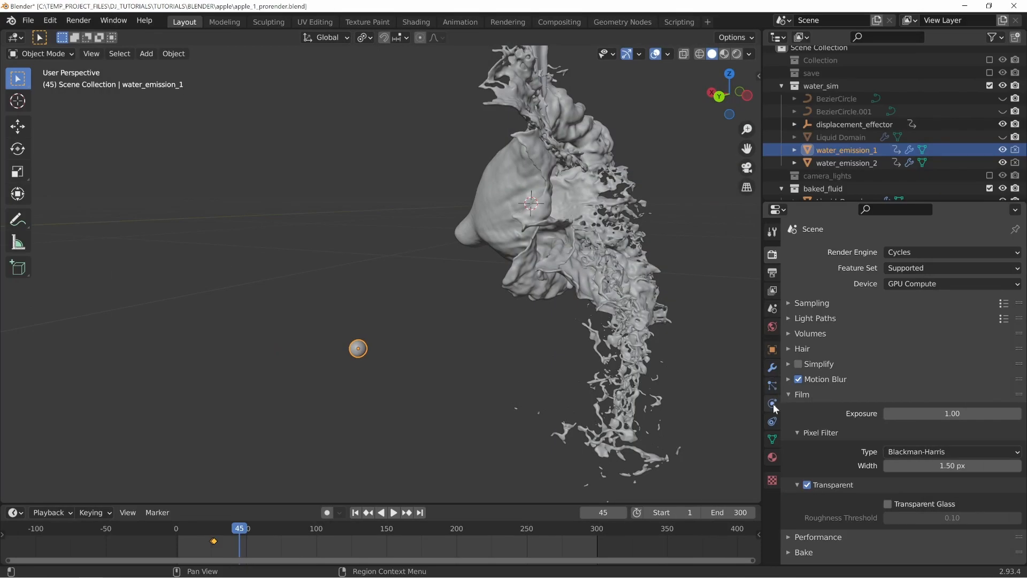
click(772, 404)
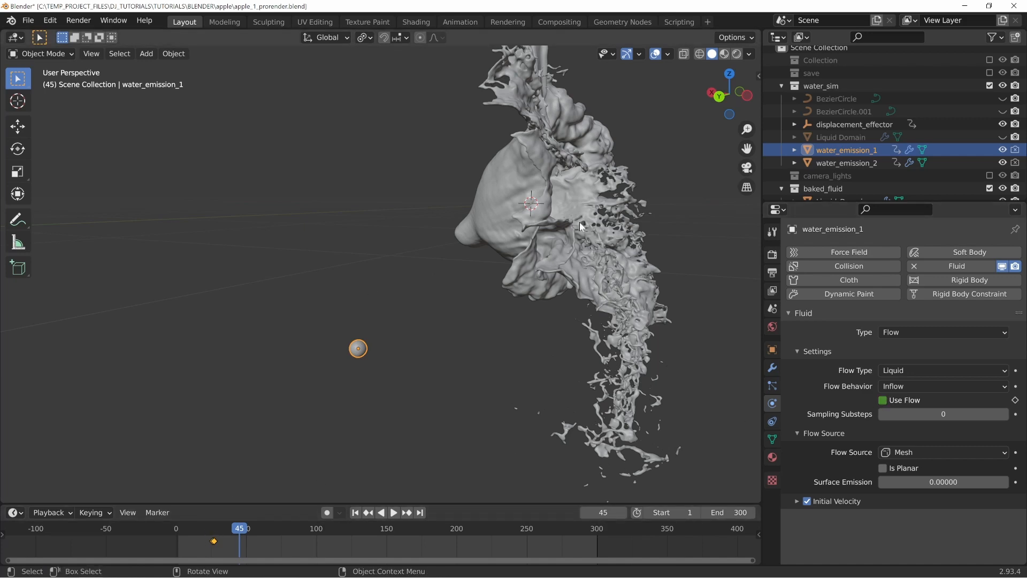
Compare the lower emitter's position with the upper stream and the splash from different angles at frame 45
middle_drag(579, 222, 559, 277)
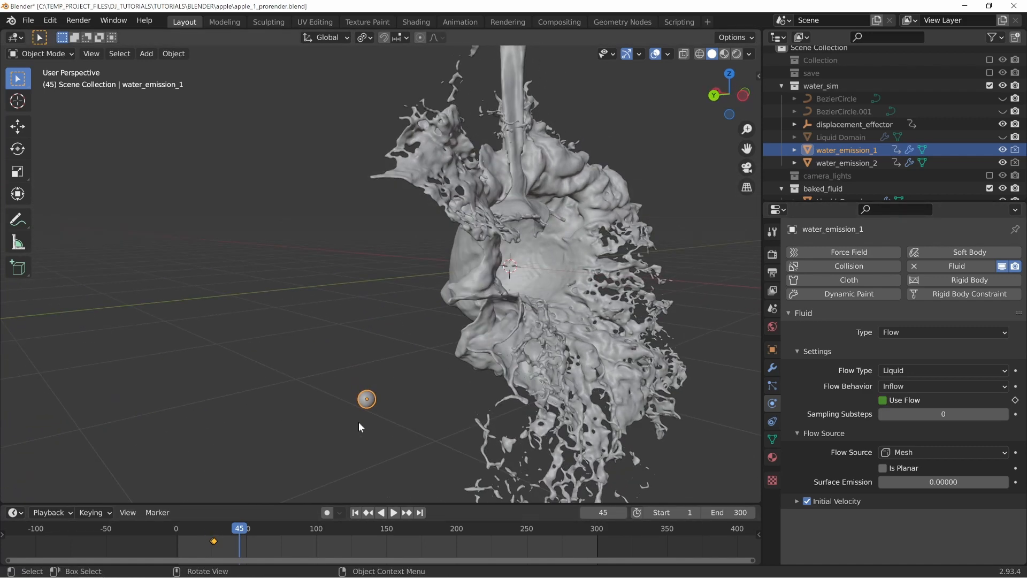
middle_drag(519, 316, 443, 364)
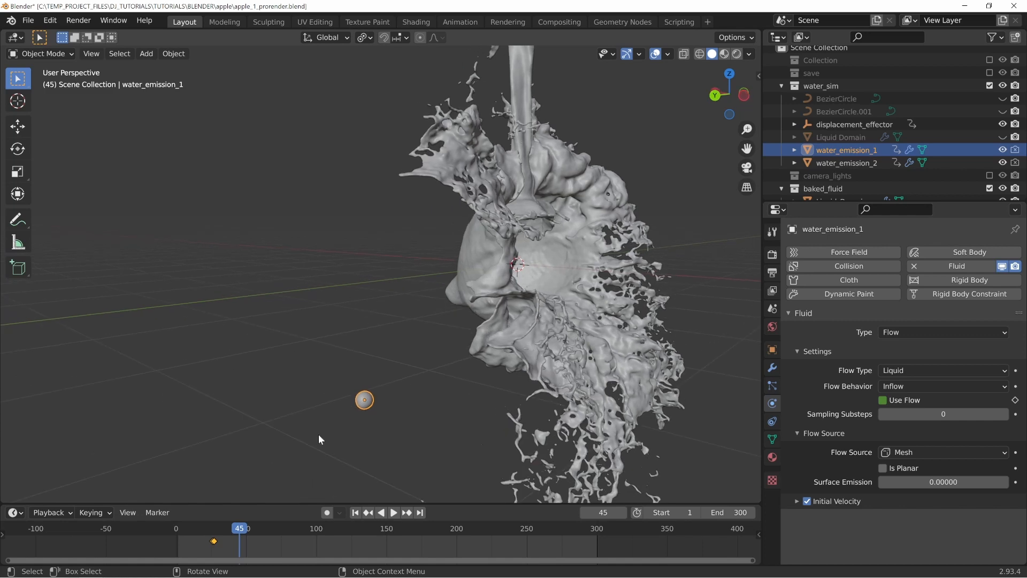
middle_drag(456, 286, 472, 298)
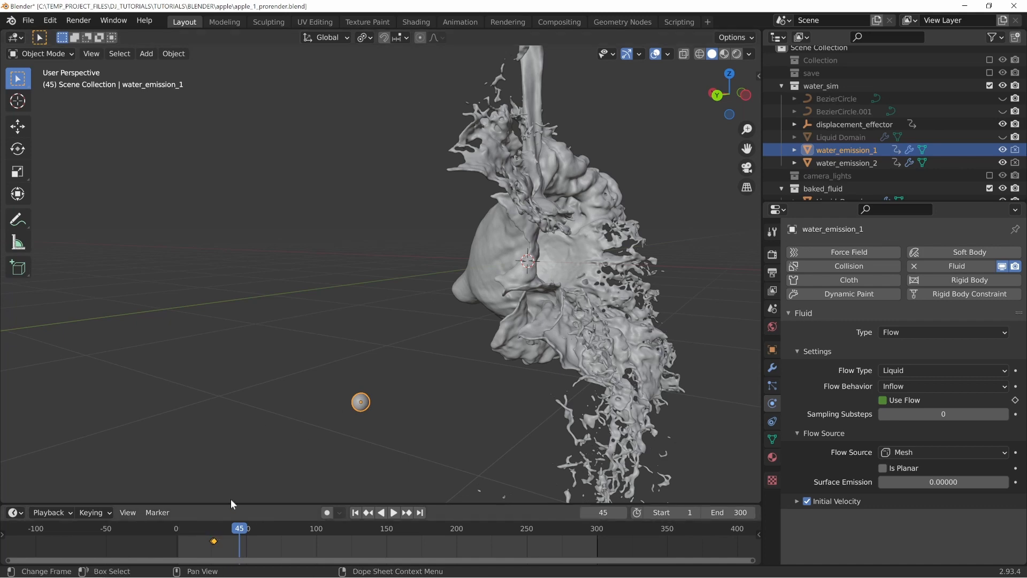
middle_drag(492, 313, 557, 131)
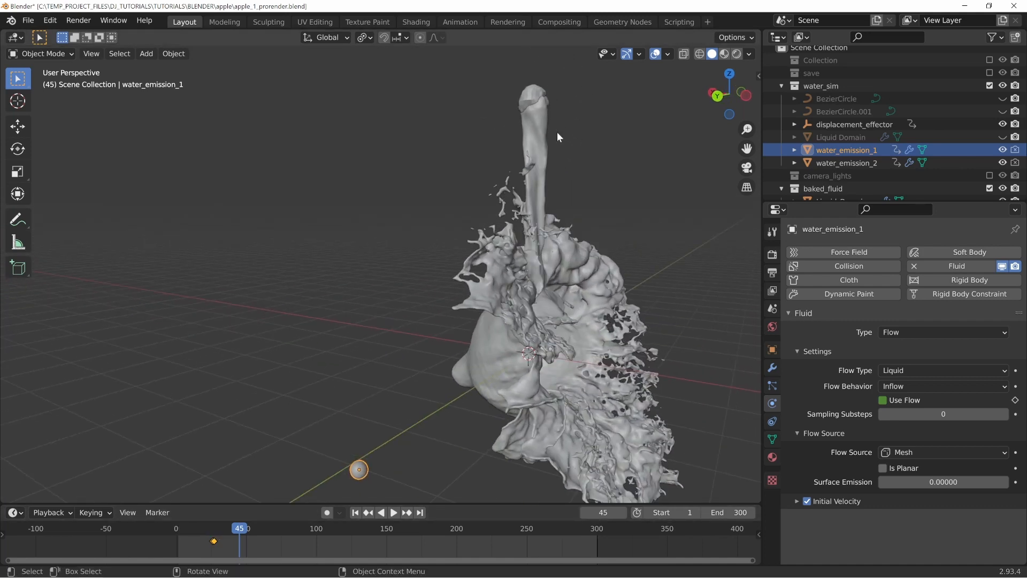
middle_drag(437, 159, 471, 294)
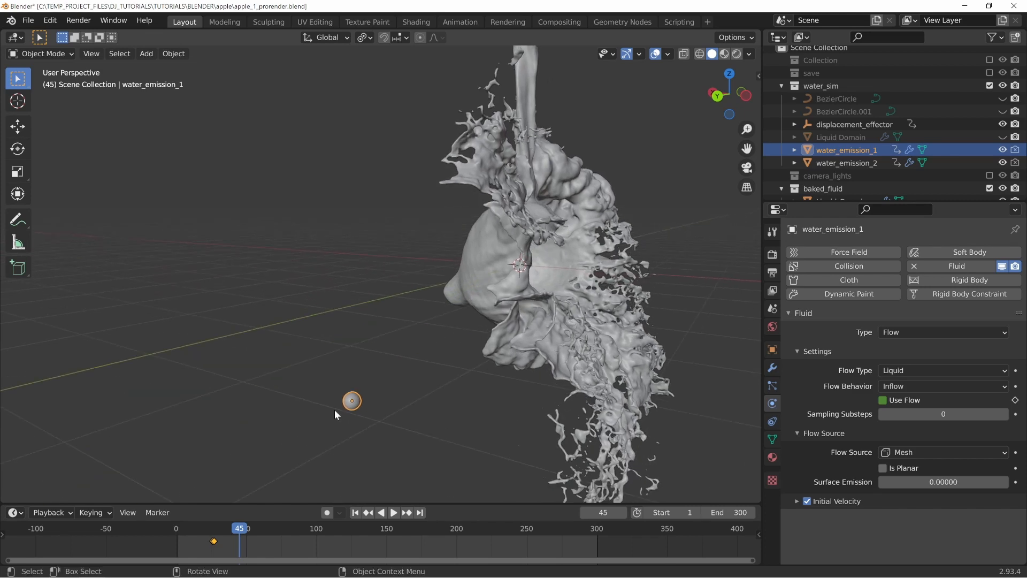
middle_drag(608, 268, 580, 286)
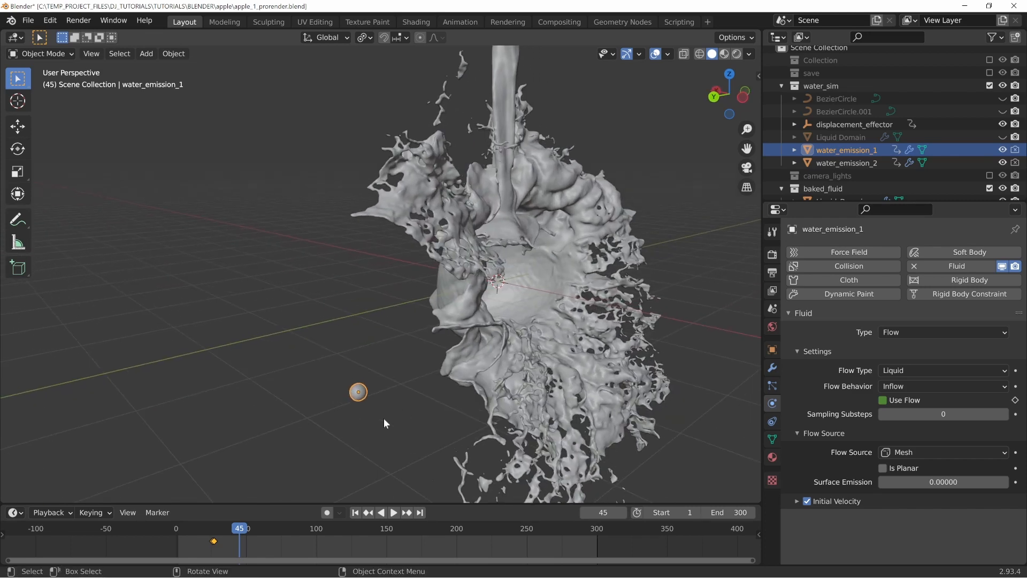
middle_drag(383, 418, 337, 347)
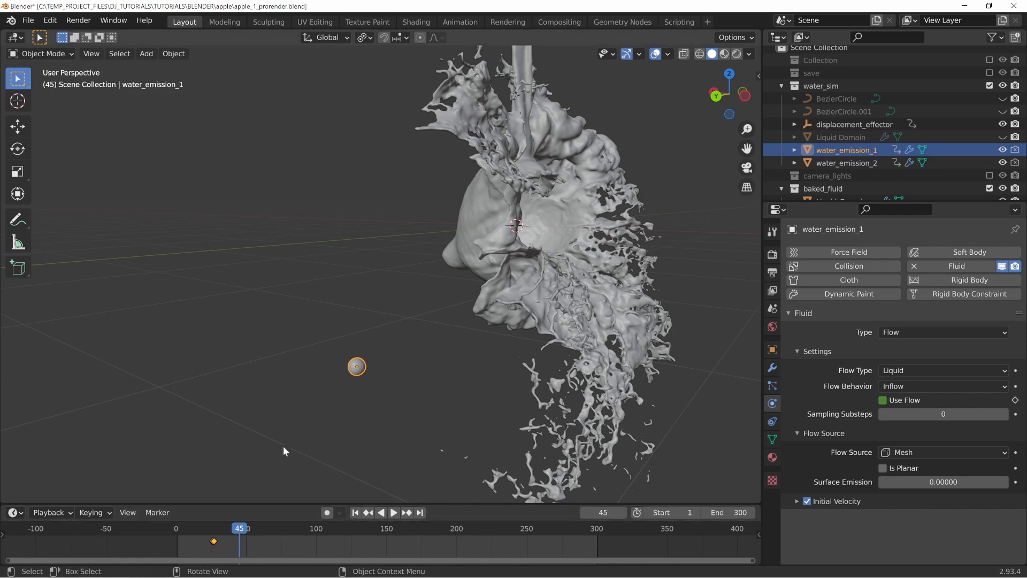
Scrub the baked fluid from frame 14 to 40 and play it through to frame 111
middle_drag(284, 445, 254, 450)
click(196, 529)
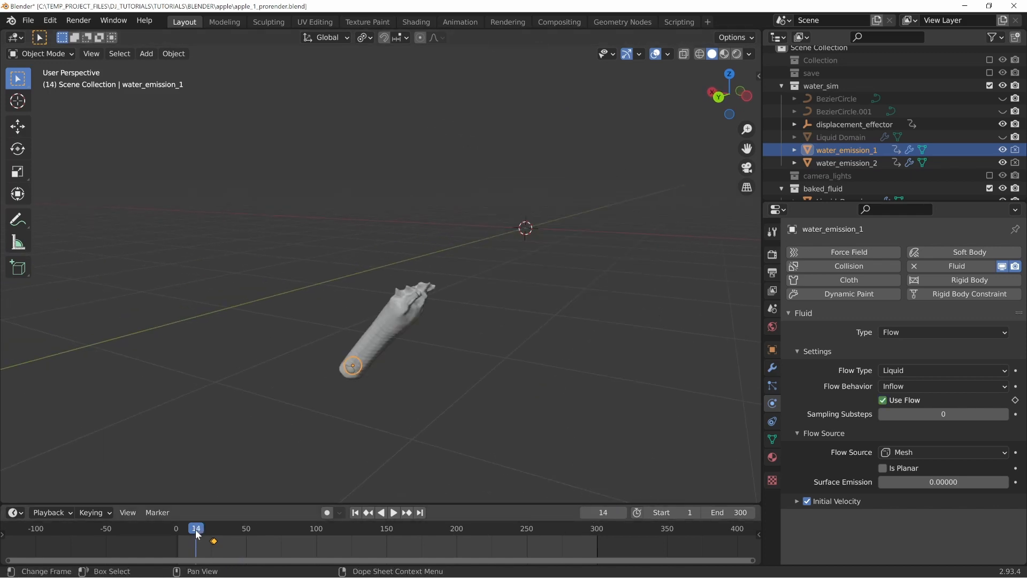
drag(209, 534, 254, 527)
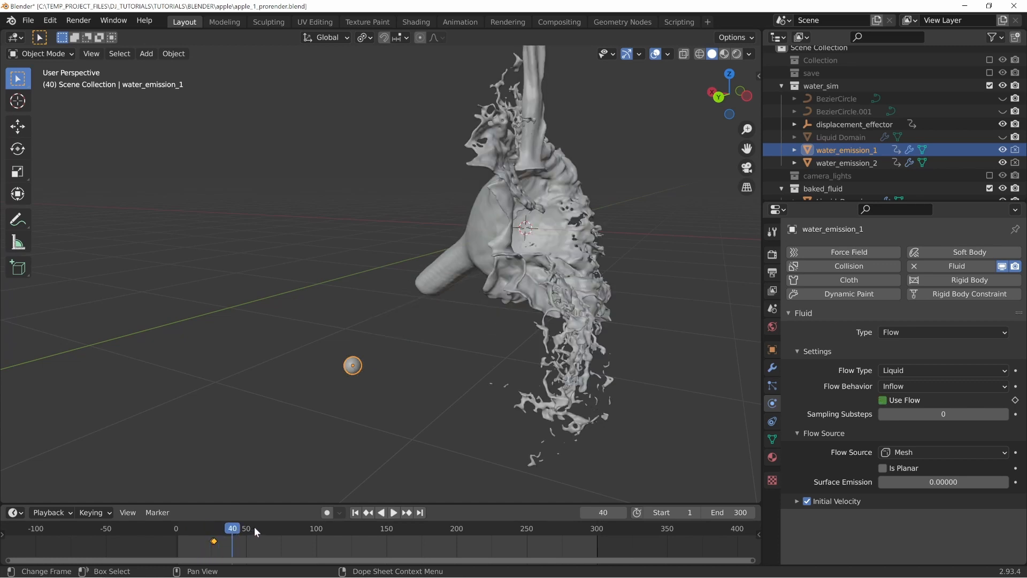
key(space)
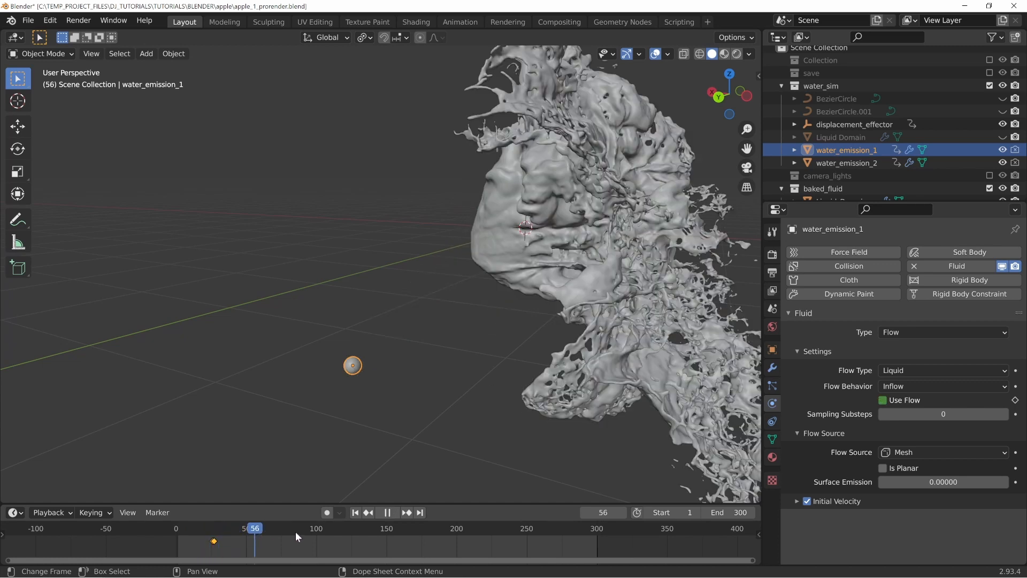
key(space)
key(space)
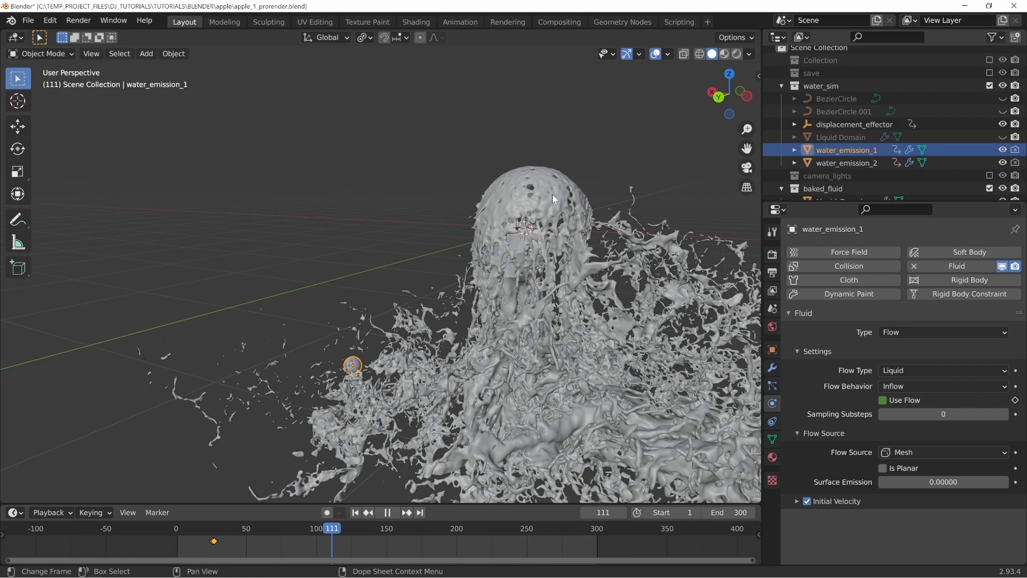
key(space)
Examine the fluid flowing off the apple and spreading around it from different angles at frame 111
middle_drag(594, 267, 523, 288)
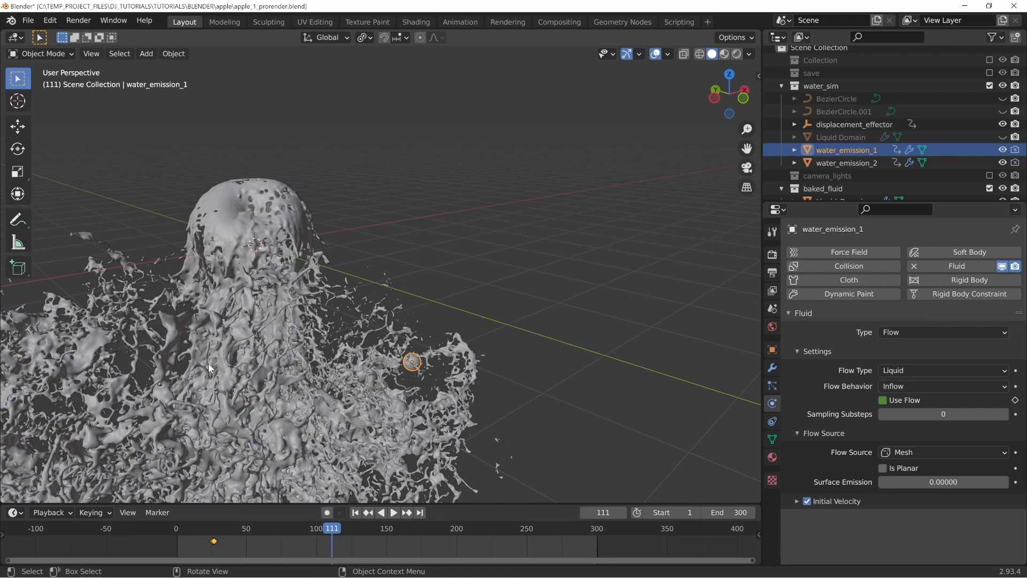
middle_drag(207, 362, 469, 250)
scroll(440, 310, down, 4)
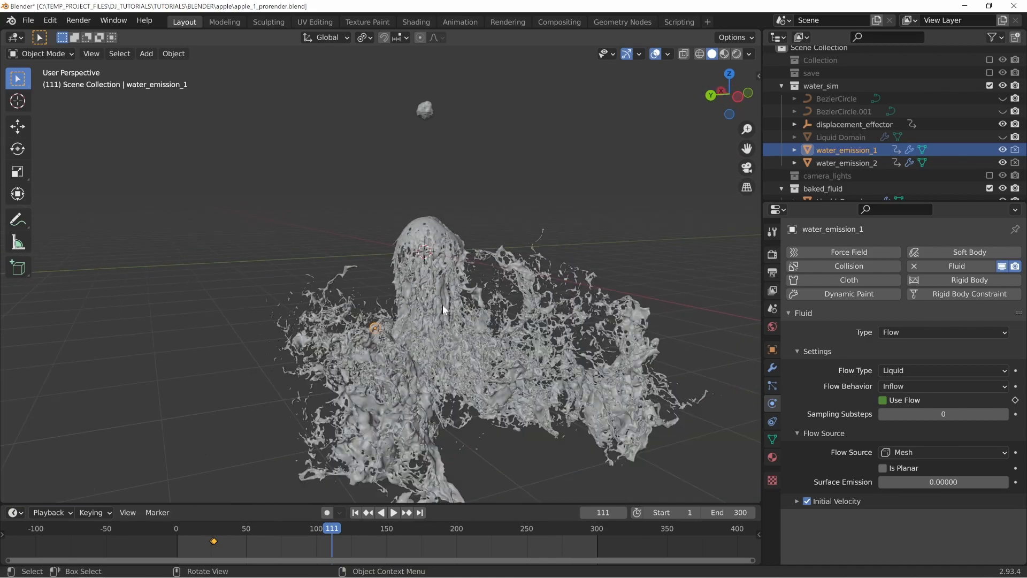
middle_drag(442, 305, 456, 286)
scroll(517, 342, up, 3)
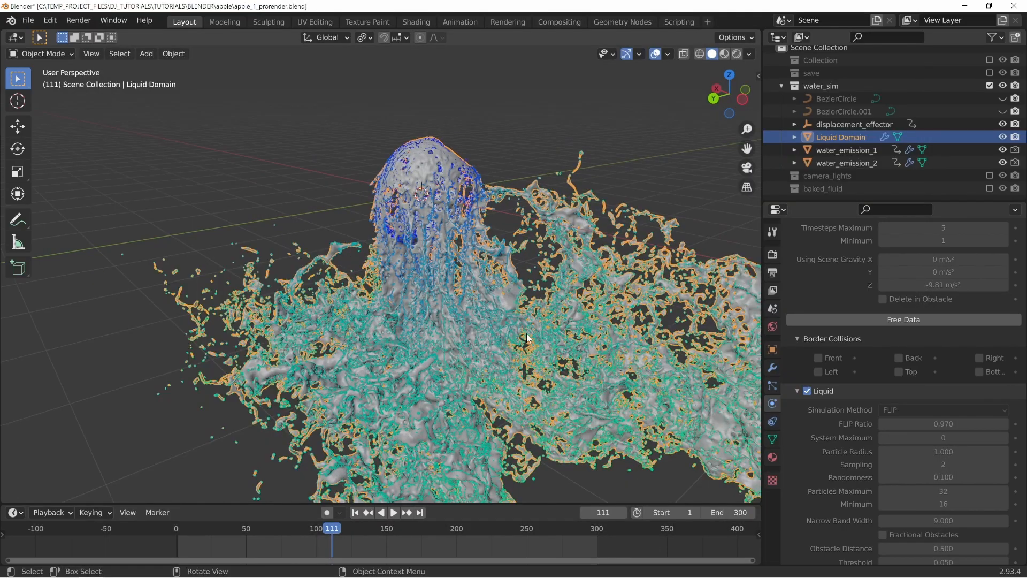
Examine the Liquid Domain's mesh and colored particles around the apple from several sides at frame 111
middle_drag(514, 203, 525, 180)
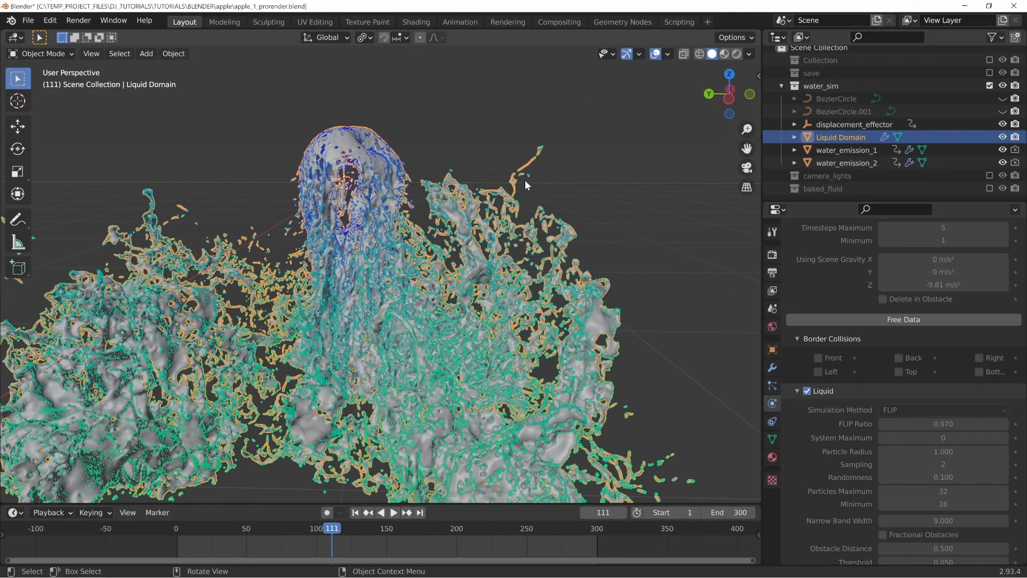
middle_drag(292, 263, 310, 269)
shift+middle_drag(493, 393, 545, 316)
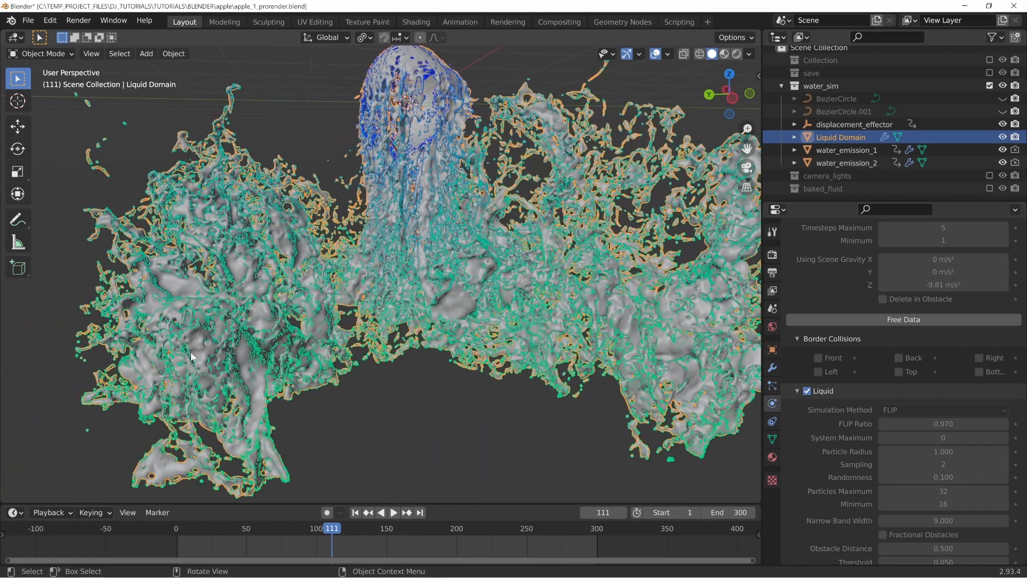
middle_drag(359, 218, 416, 237)
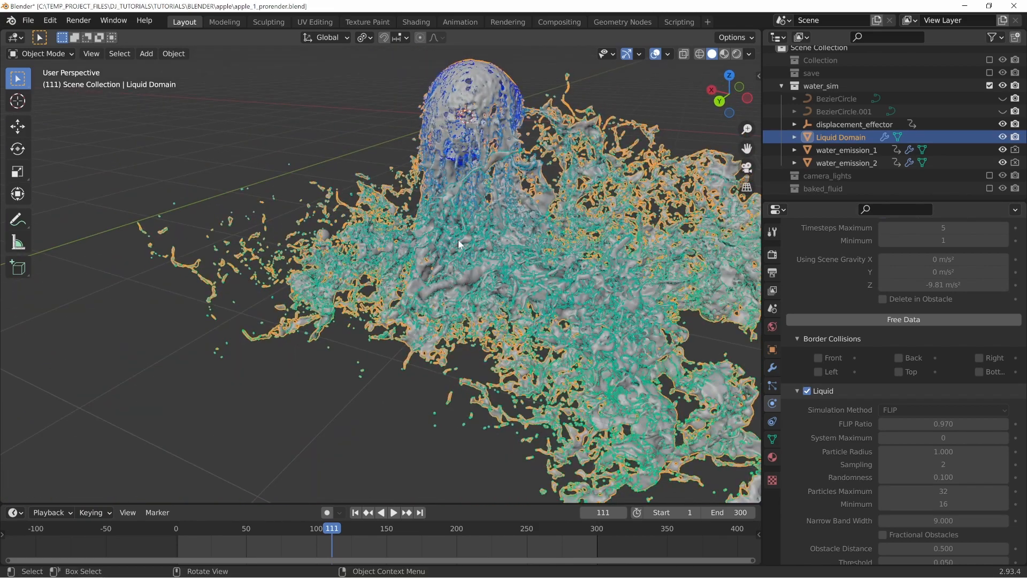
middle_drag(614, 239, 333, 342)
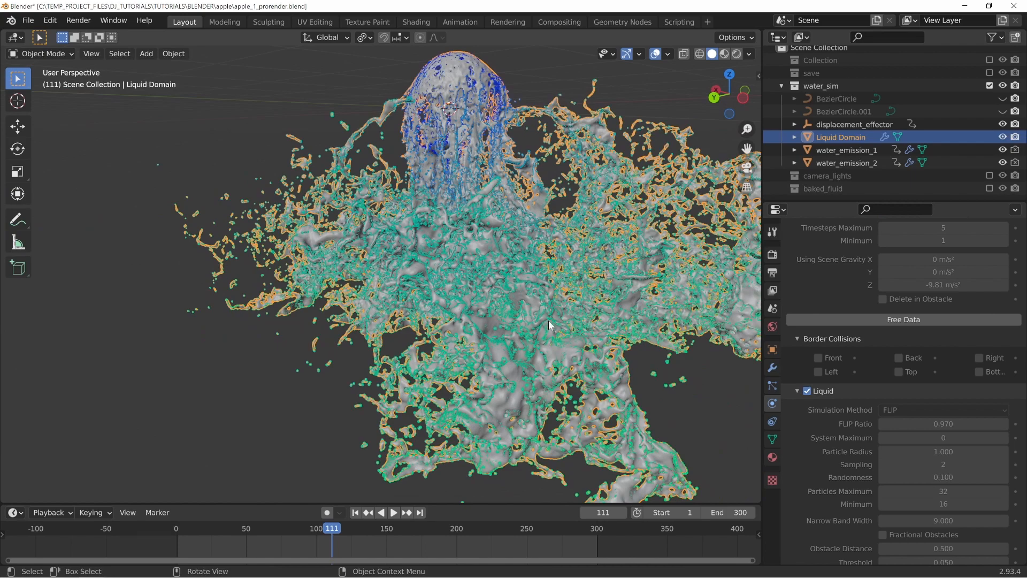
shift+middle_drag(522, 195, 536, 258)
middle_drag(404, 203, 423, 206)
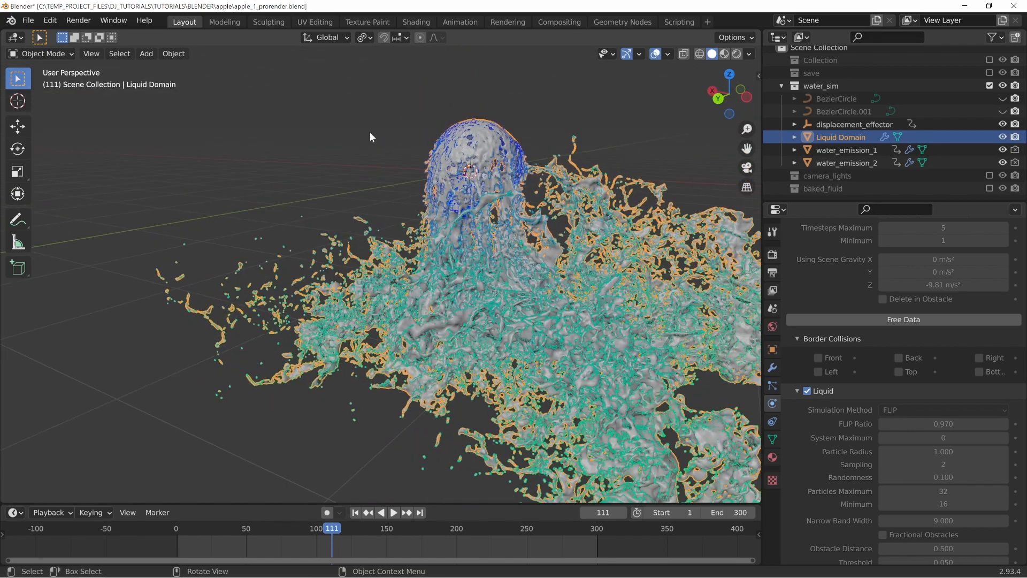
middle_drag(636, 248, 567, 242)
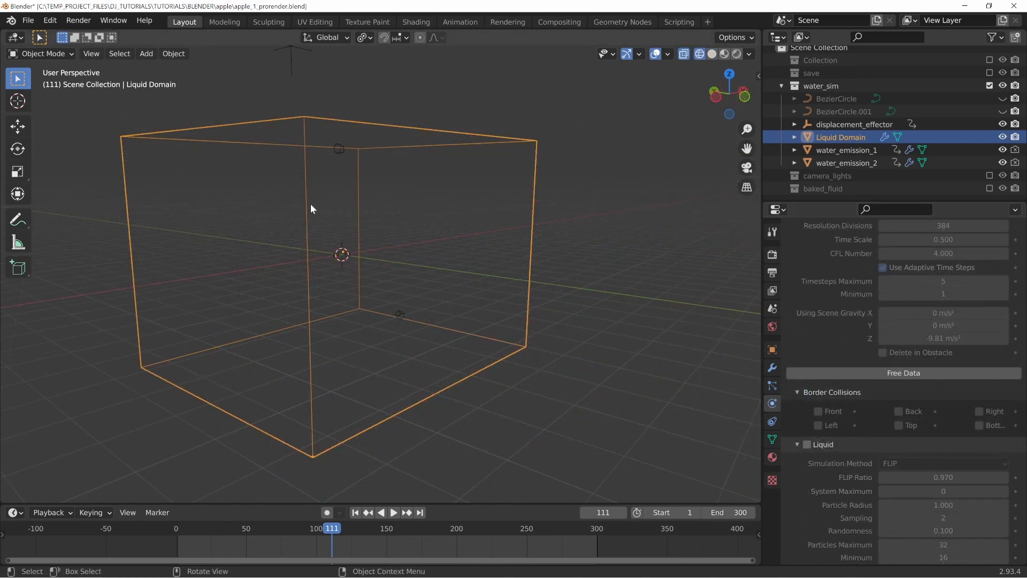
Compare the Liquid Domain's wireframe box from several sides with its Border Collisions settings
middle_drag(311, 208, 416, 225)
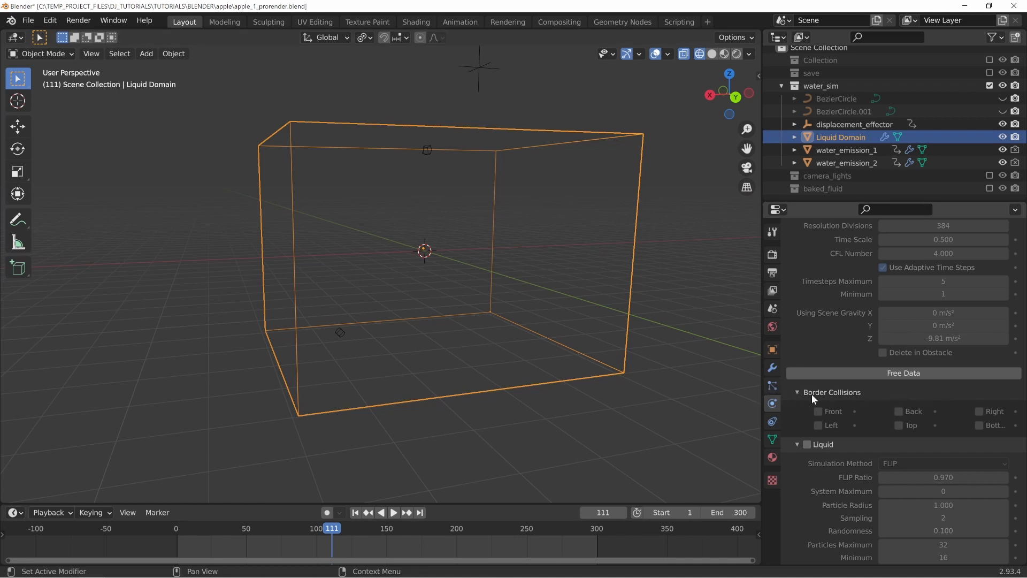
middle_drag(393, 202, 344, 202)
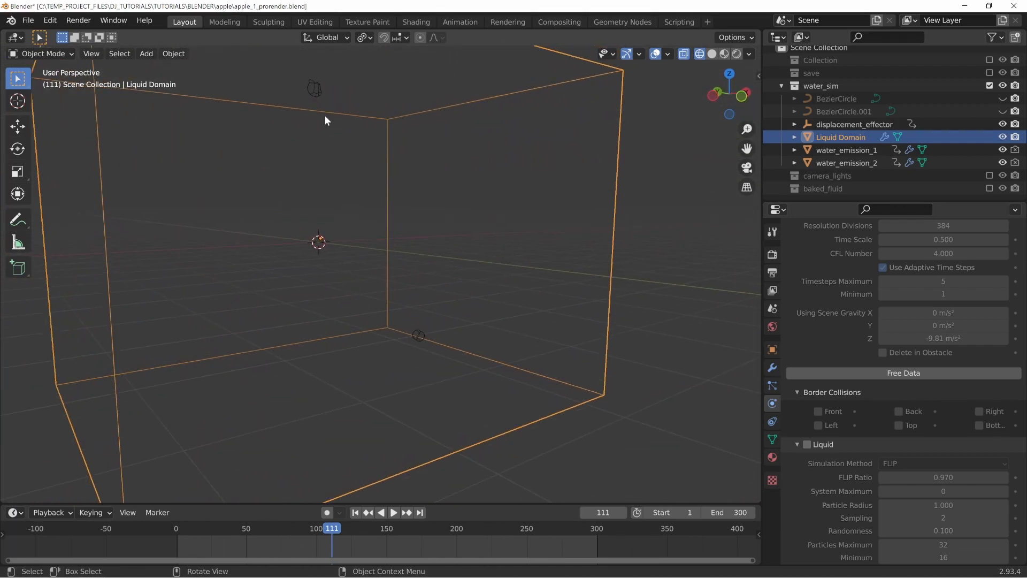
middle_drag(300, 241, 396, 219)
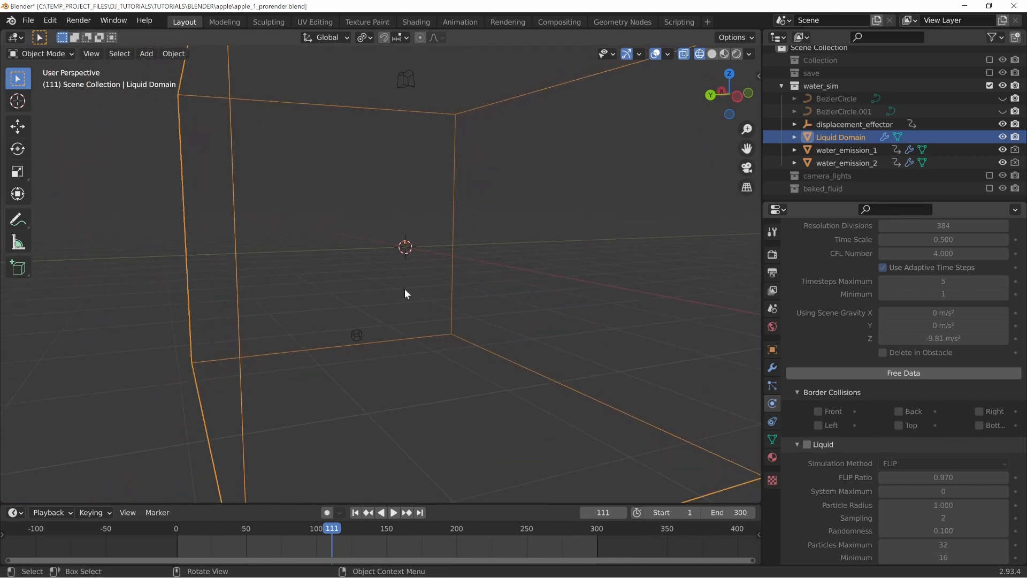
scroll(428, 289, down, 6)
middle_drag(498, 243, 422, 220)
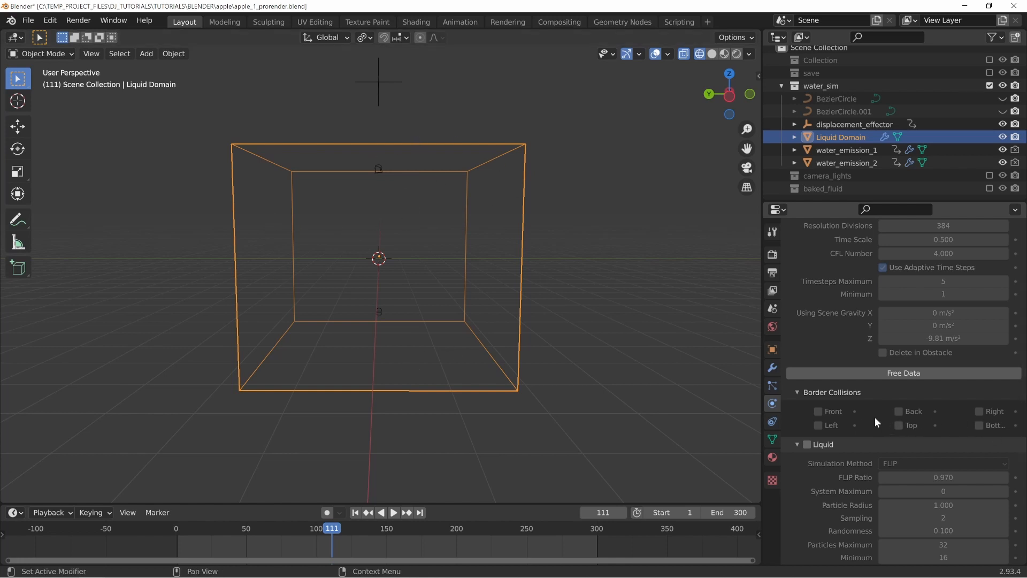
middle_drag(375, 182, 393, 180)
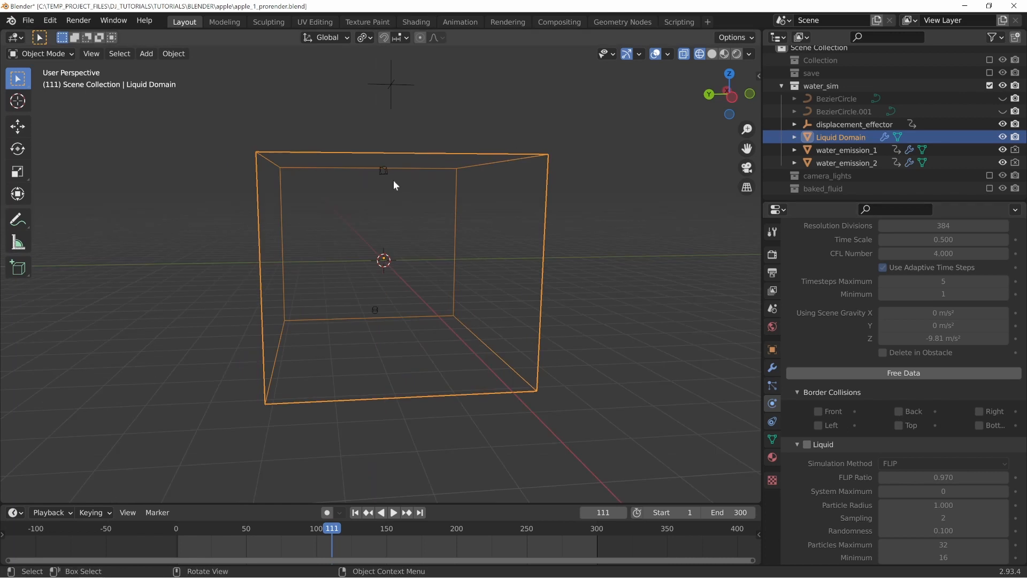
middle_drag(347, 236, 379, 323)
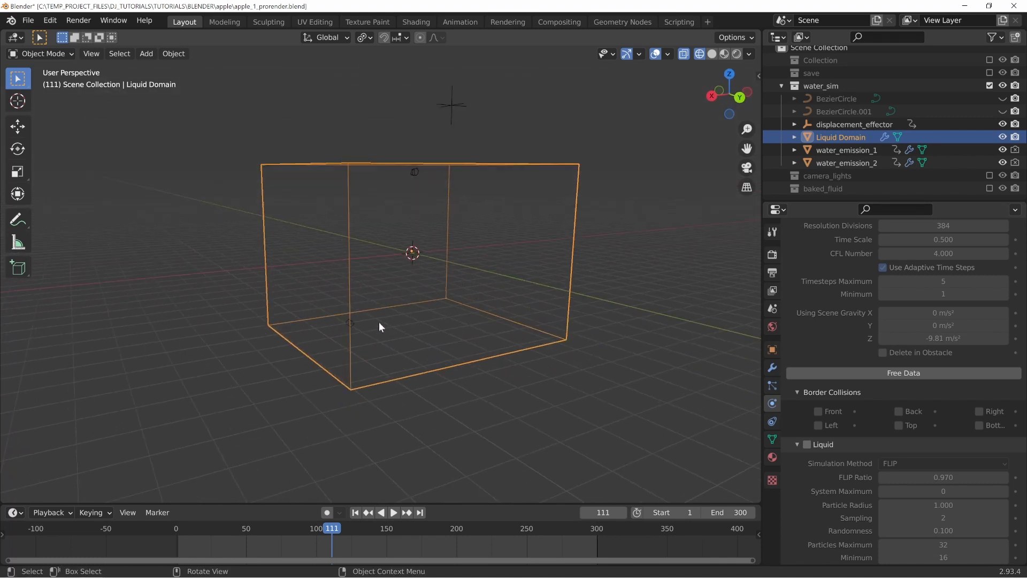
middle_drag(461, 200, 509, 247)
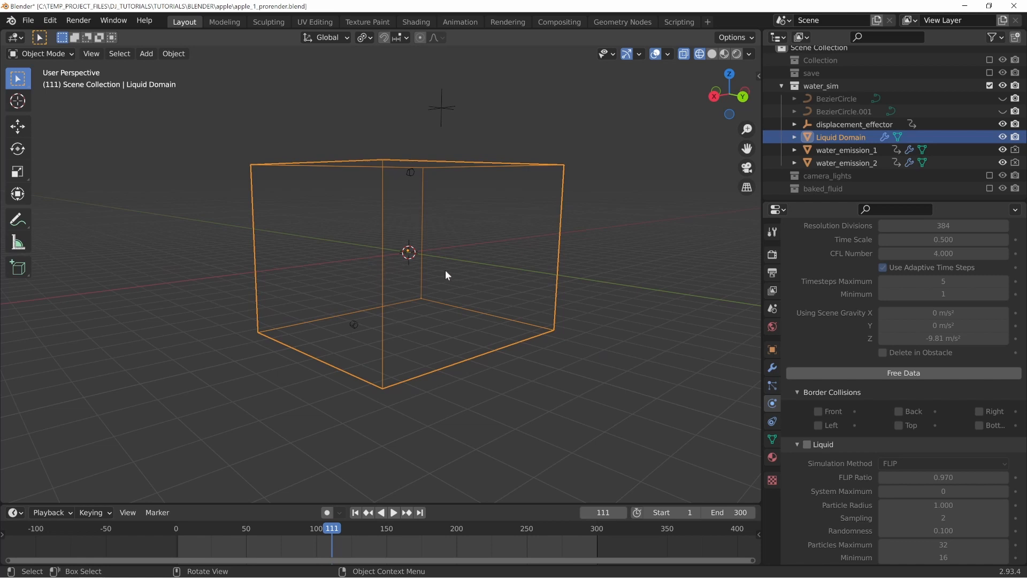
Inspect how the two water emitters sit inside the Liquid Domain's wireframe box
middle_drag(445, 270, 328, 232)
middle_drag(476, 248, 543, 230)
scroll(436, 261, up, 1)
scroll(437, 262, up, 1)
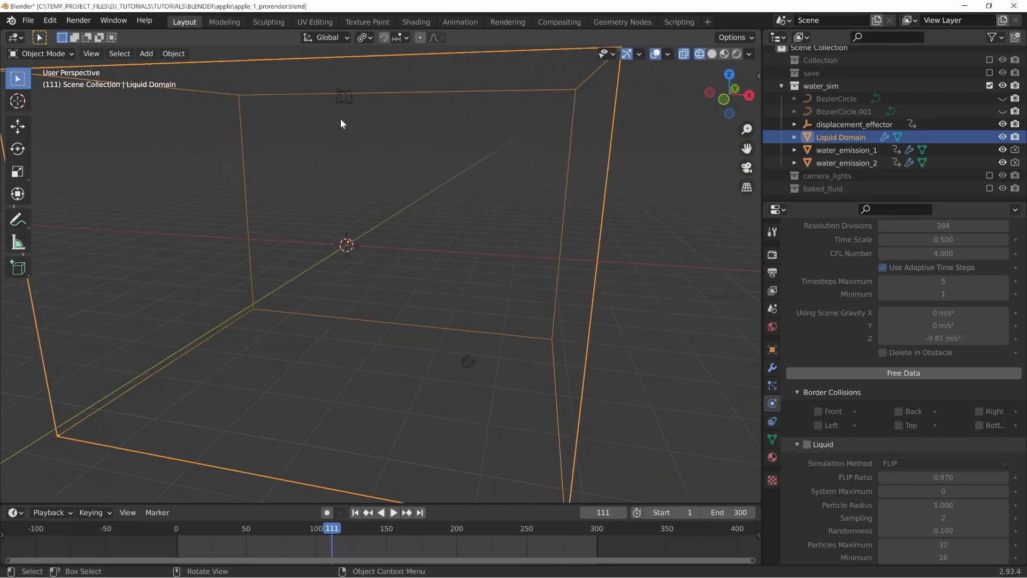
middle_drag(341, 120, 292, 241)
middle_drag(437, 299, 356, 279)
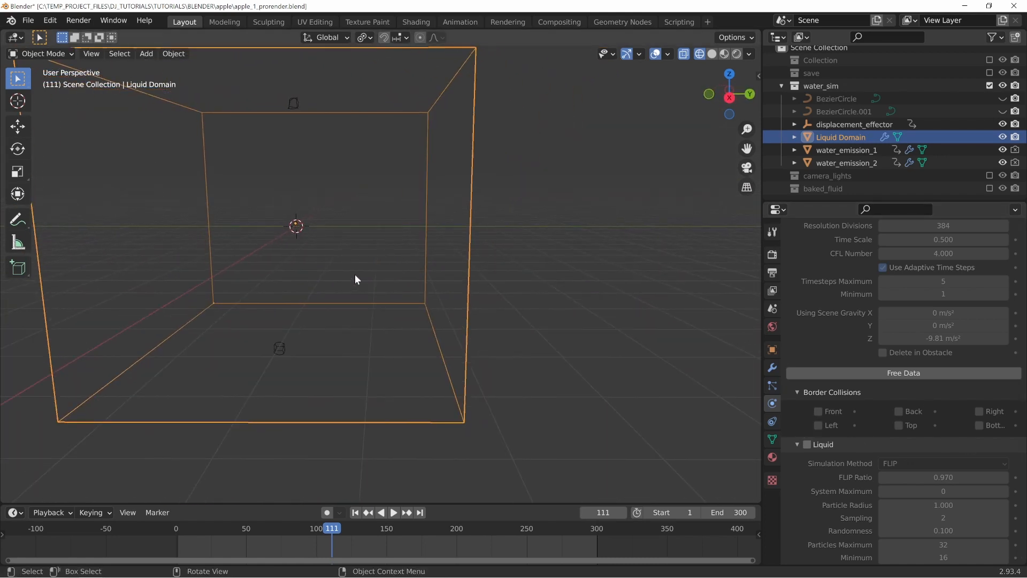
Look through the camera and preview the particle simulation from frame 165 to 246, ending back at frame 22
key(KP_0)
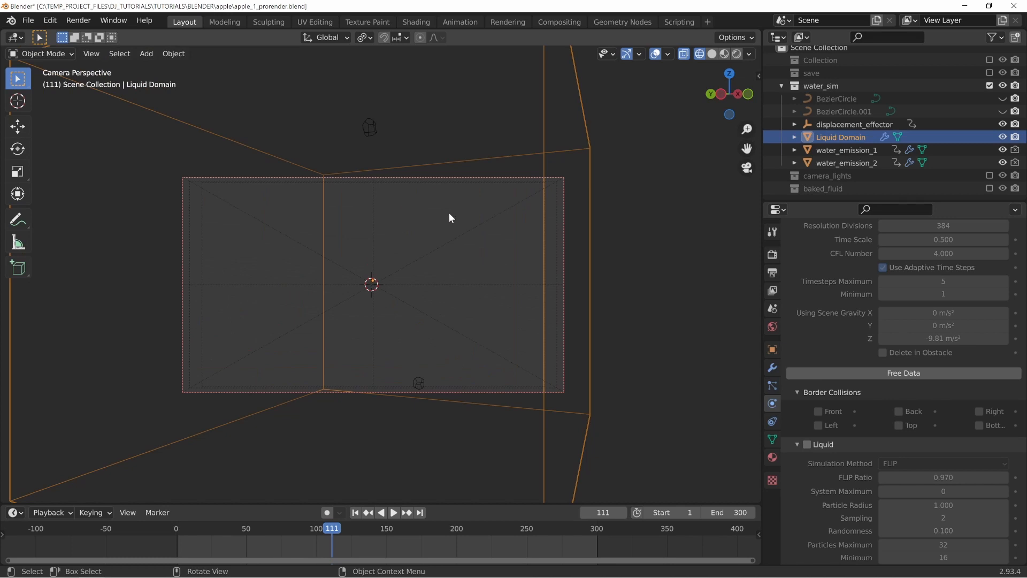
middle_drag(449, 213, 440, 124)
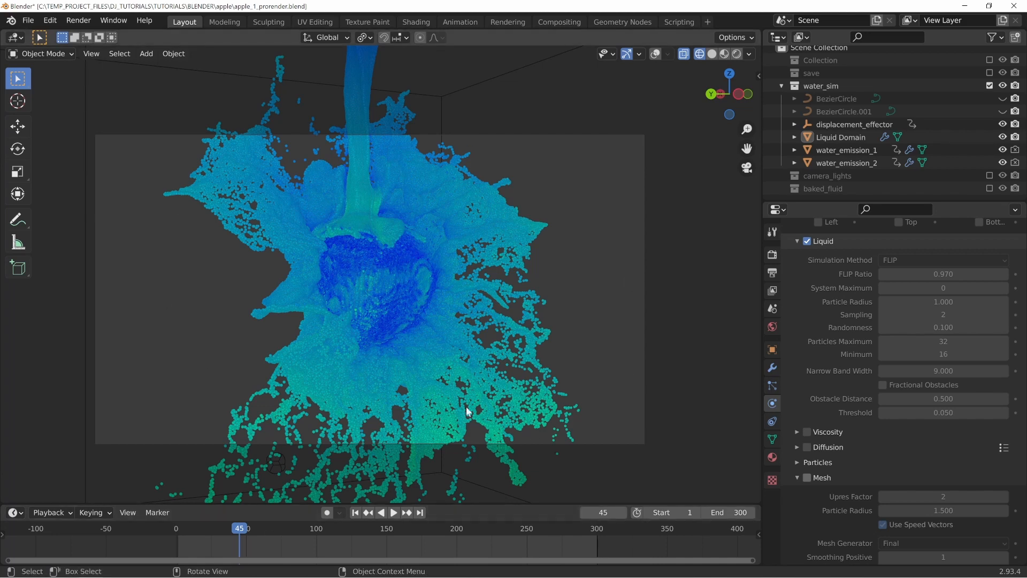
click(407, 527)
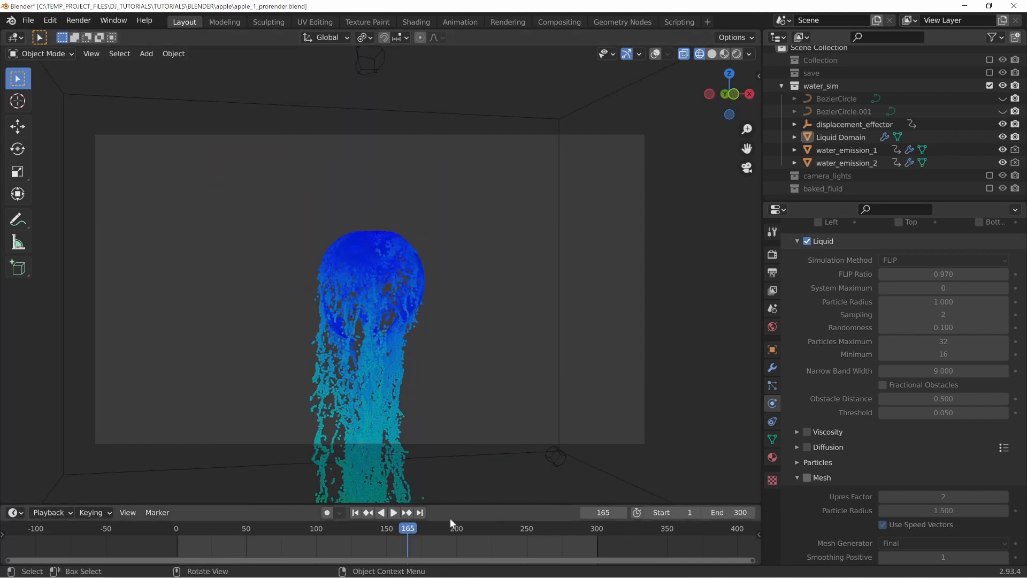
key(space)
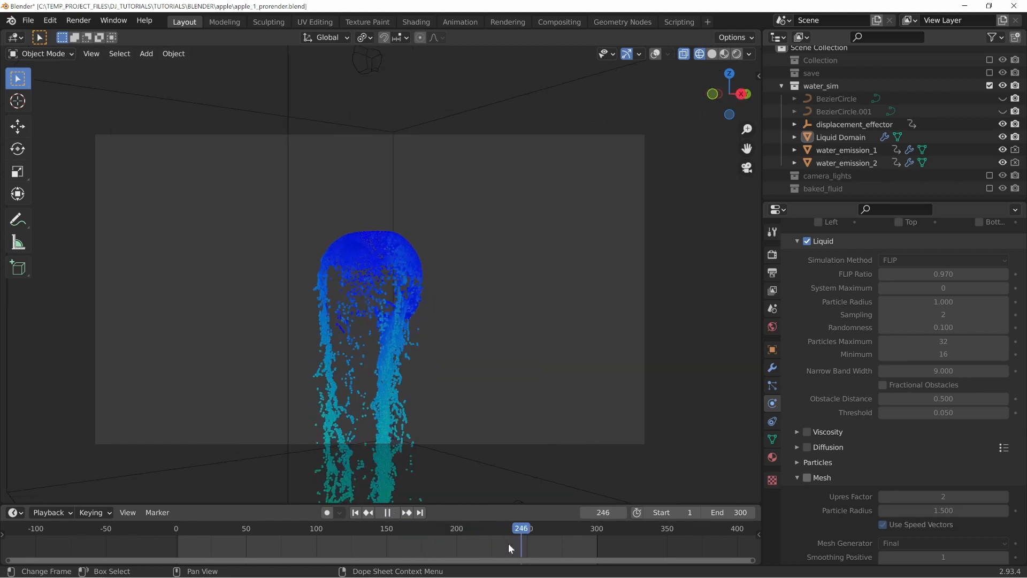
drag(509, 544, 207, 530)
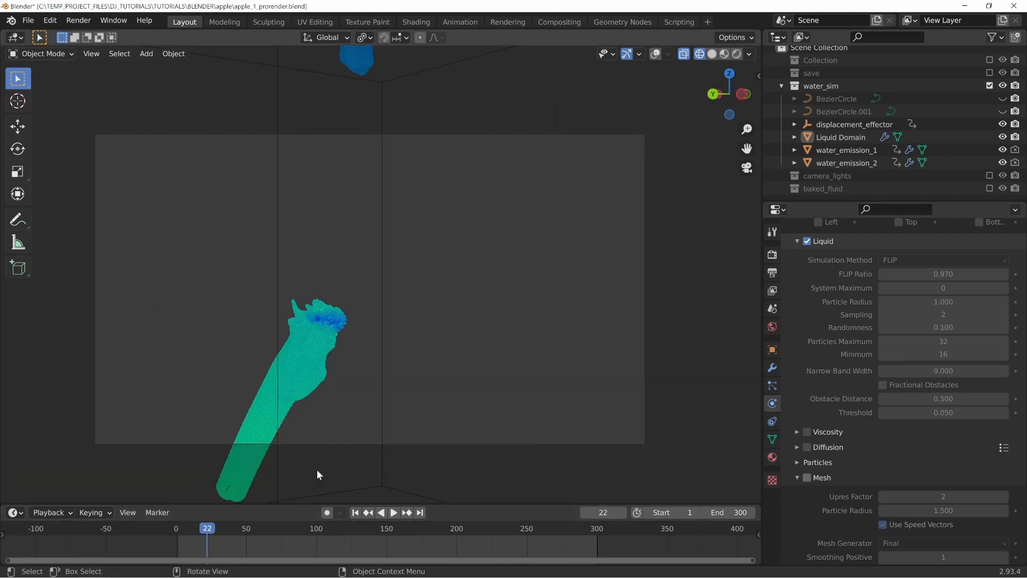
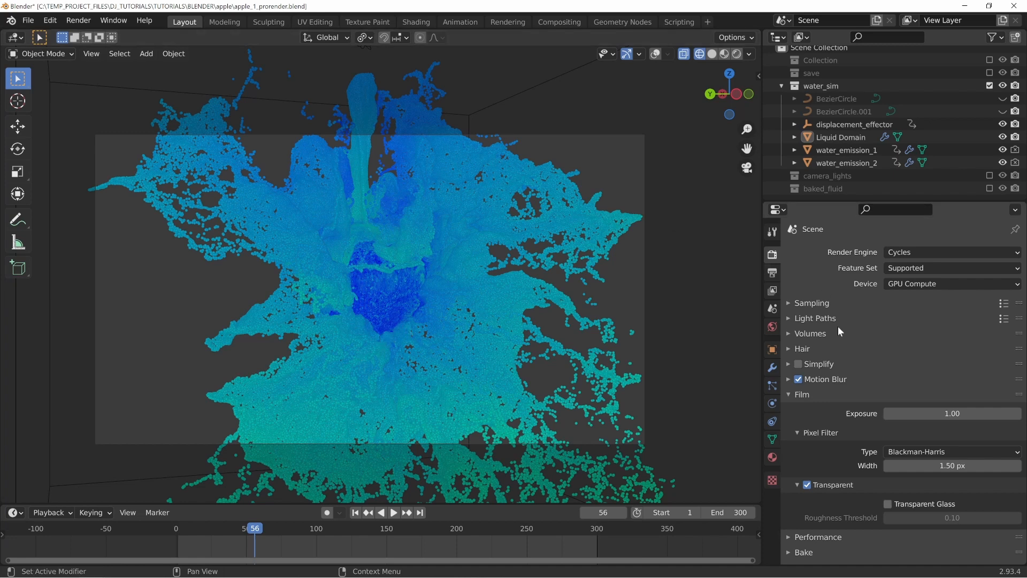
Review the output path's file name apple_splash_animation_viewport_v1.####.jpeg with its frame-number placeholder, and the output file format settings
click(773, 273)
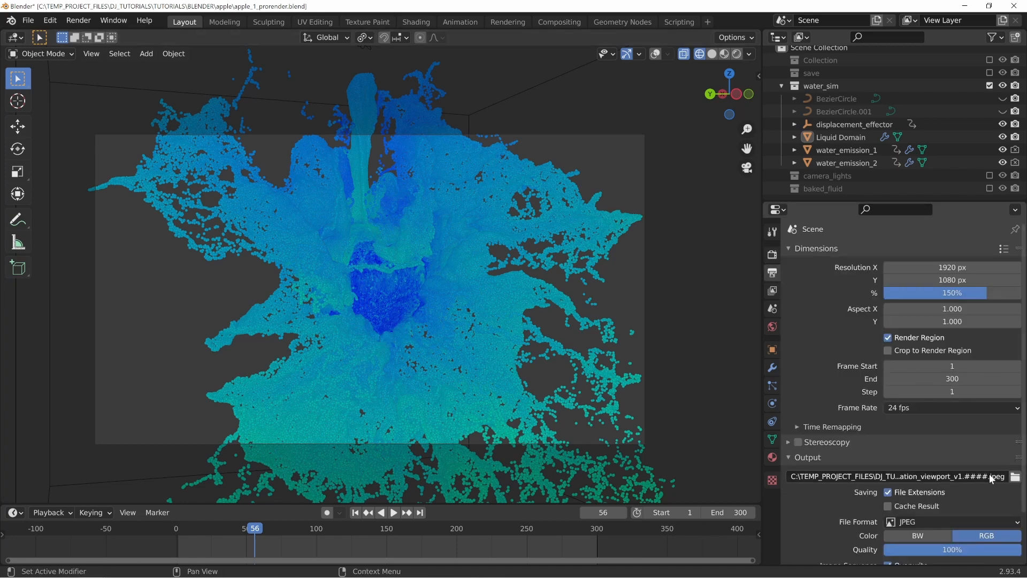
click(1016, 476)
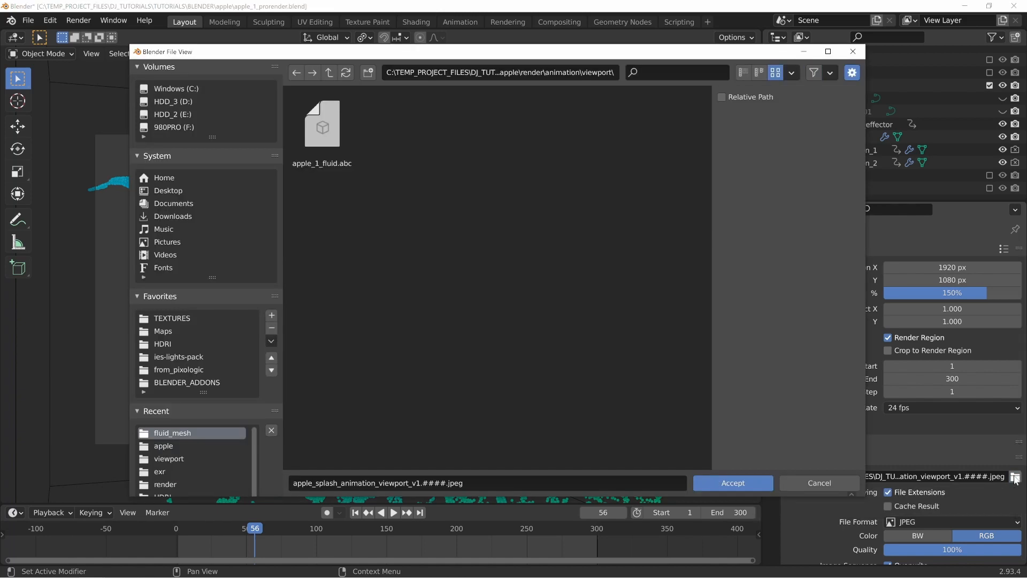
click(423, 487)
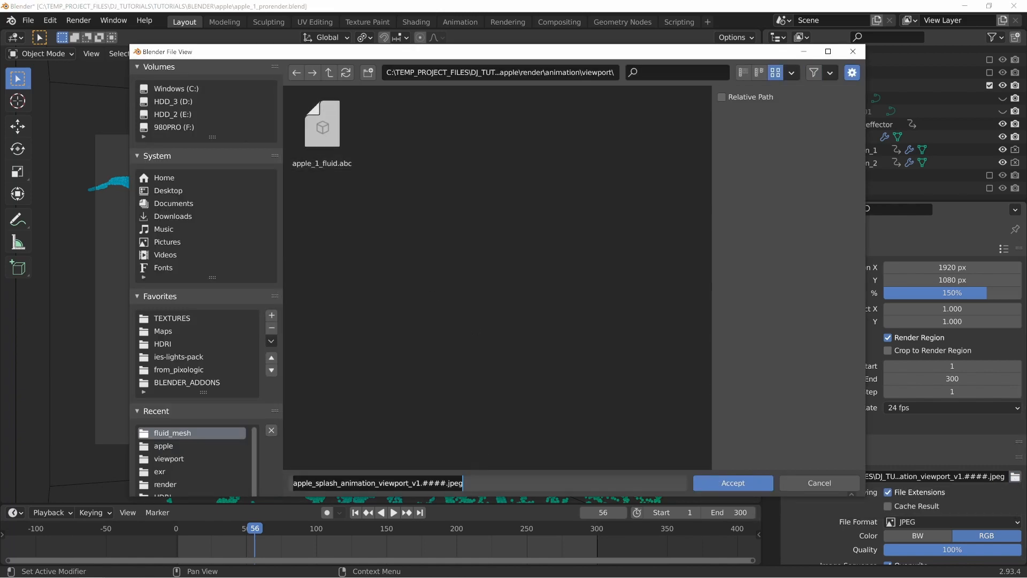
drag(447, 484, 423, 484)
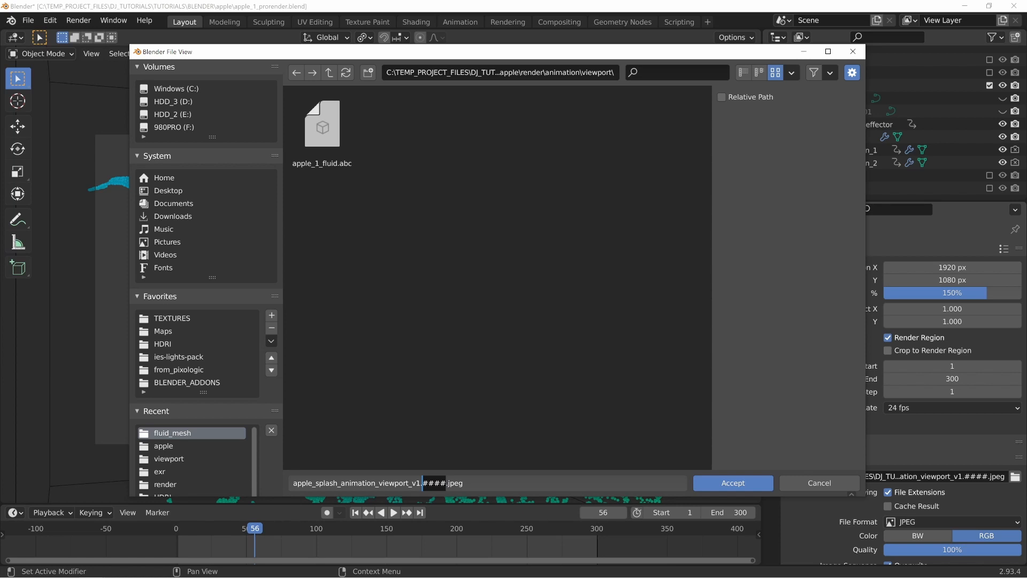
click(446, 483)
drag(446, 483, 423, 484)
click(824, 483)
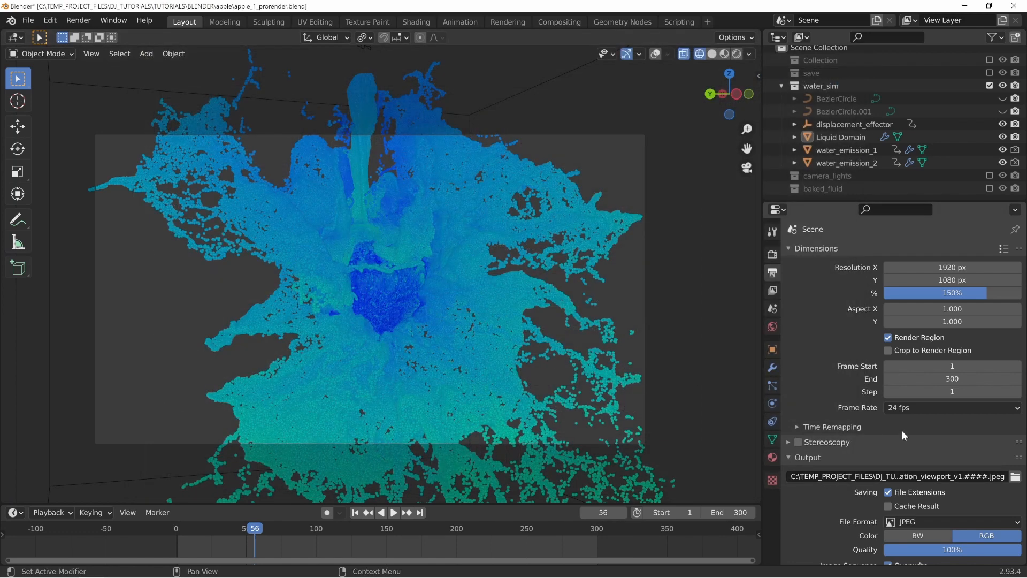
scroll(865, 485, down, 2)
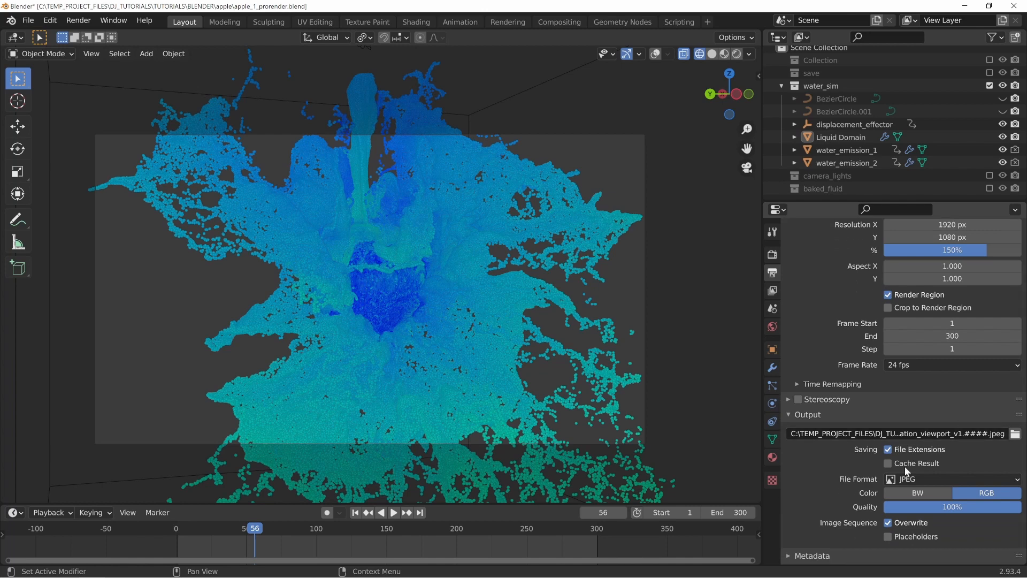
scroll(907, 483, down, 1)
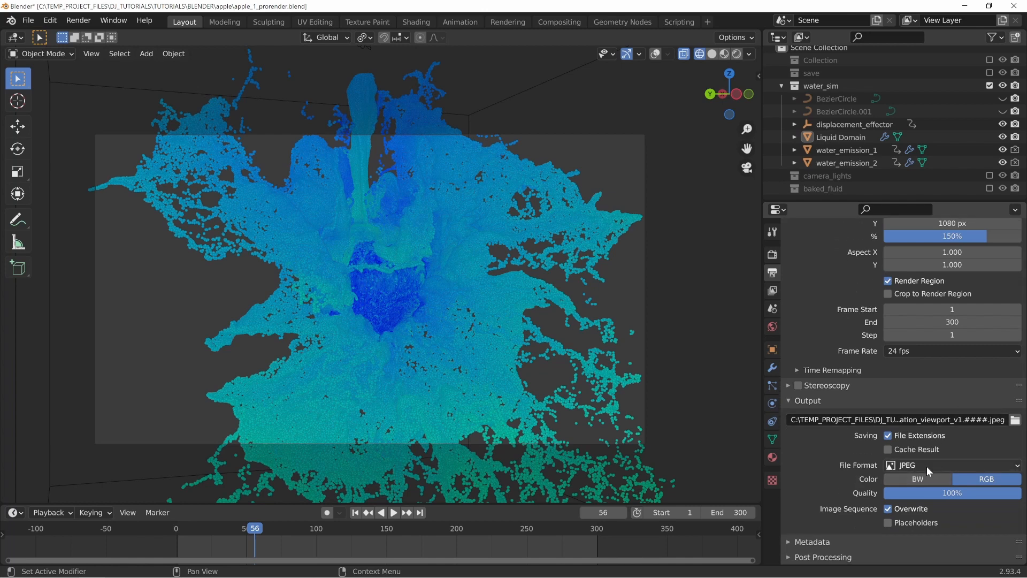
Review the available output file formats, the render dimensions and the View options for rendering the viewport animation
click(925, 467)
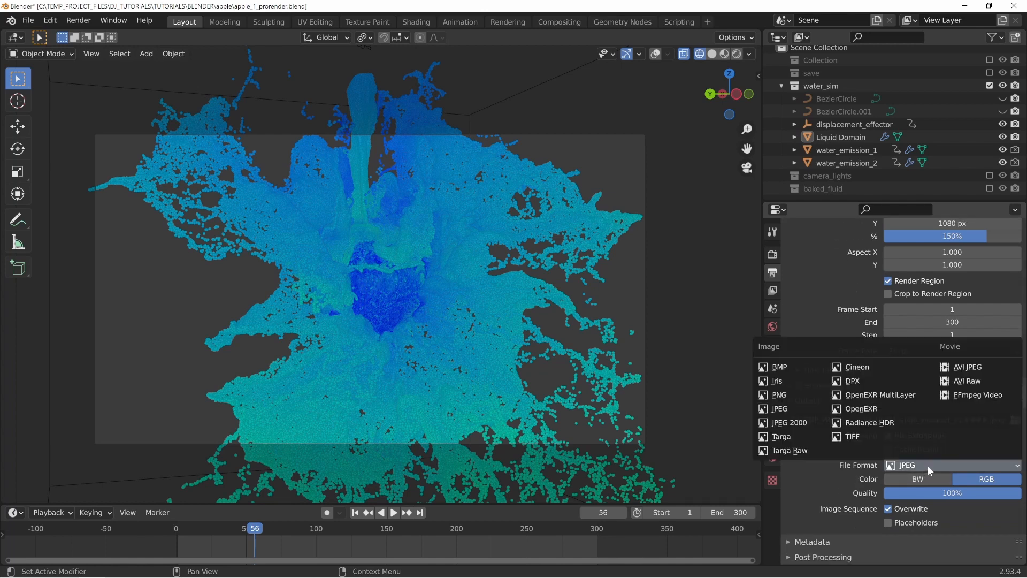
scroll(829, 378, up, 3)
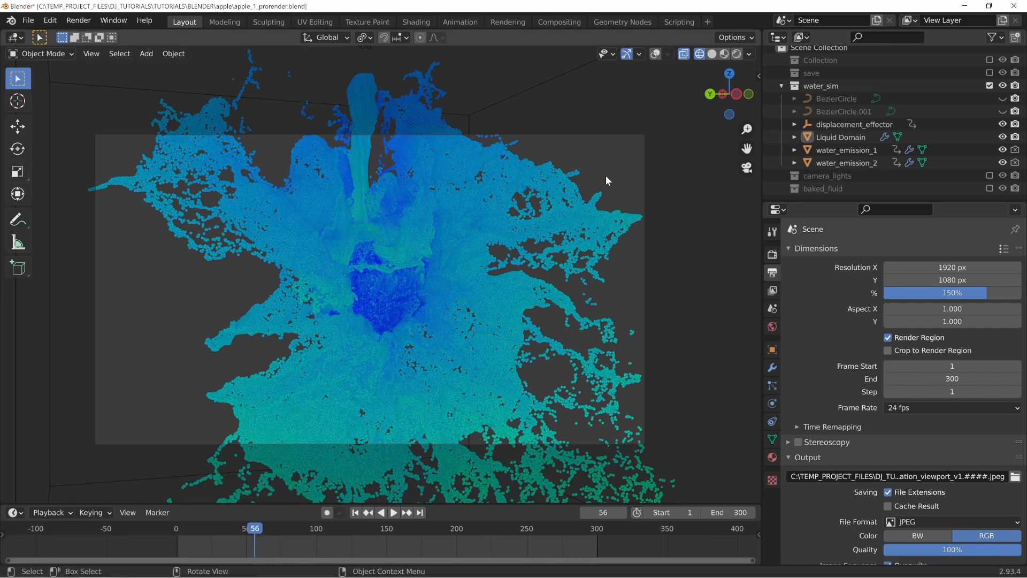
click(91, 54)
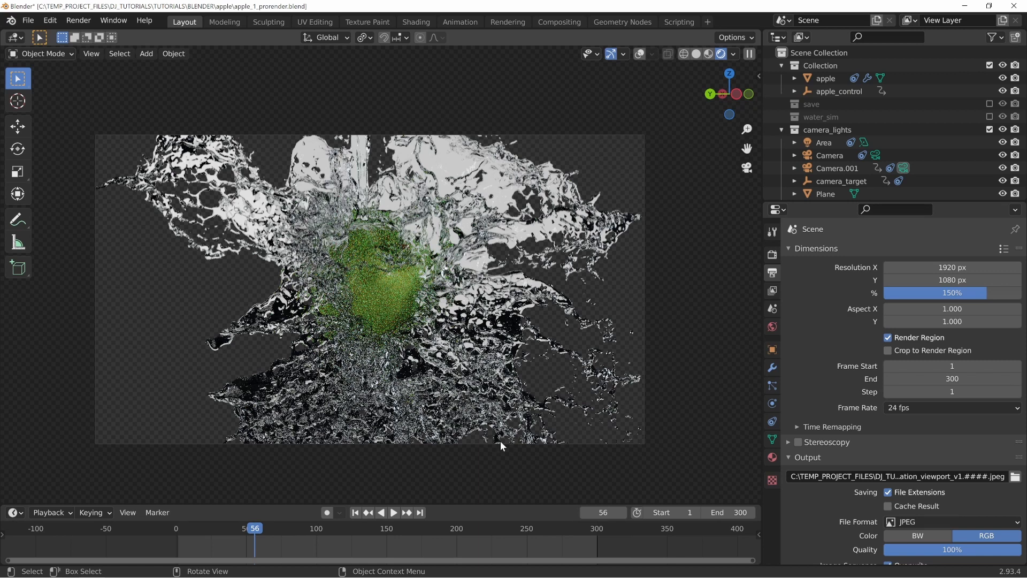
Compare the render with Film transparency off and on, and enable Transparent Glass in the Film settings
click(773, 254)
scroll(834, 297, down, 2)
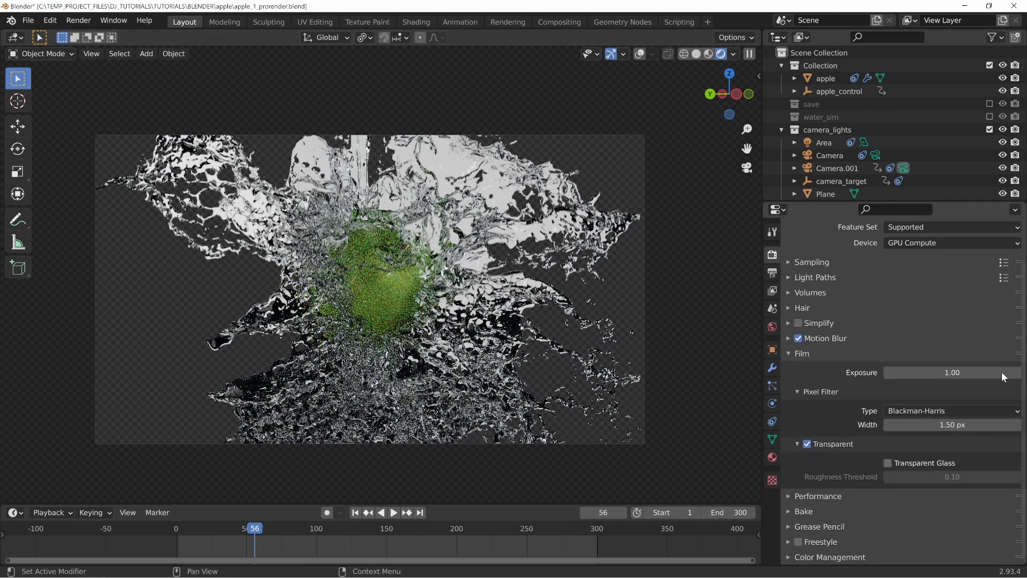
click(808, 445)
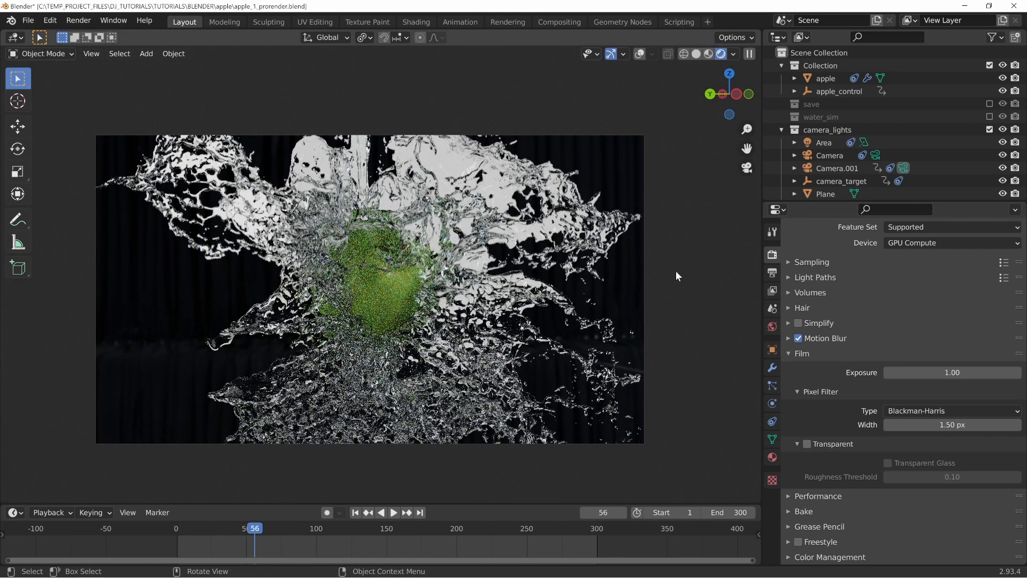
click(808, 444)
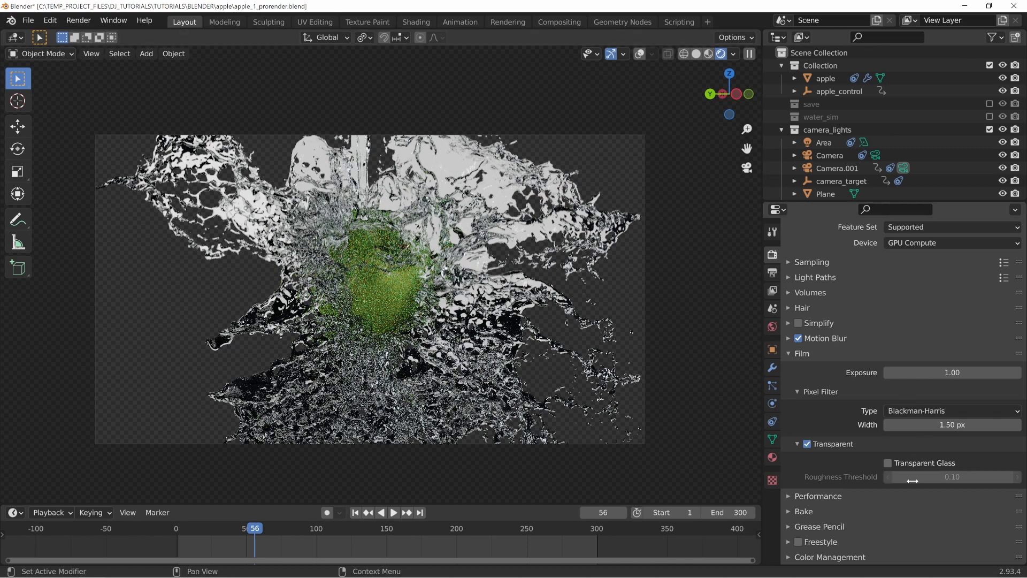
click(888, 464)
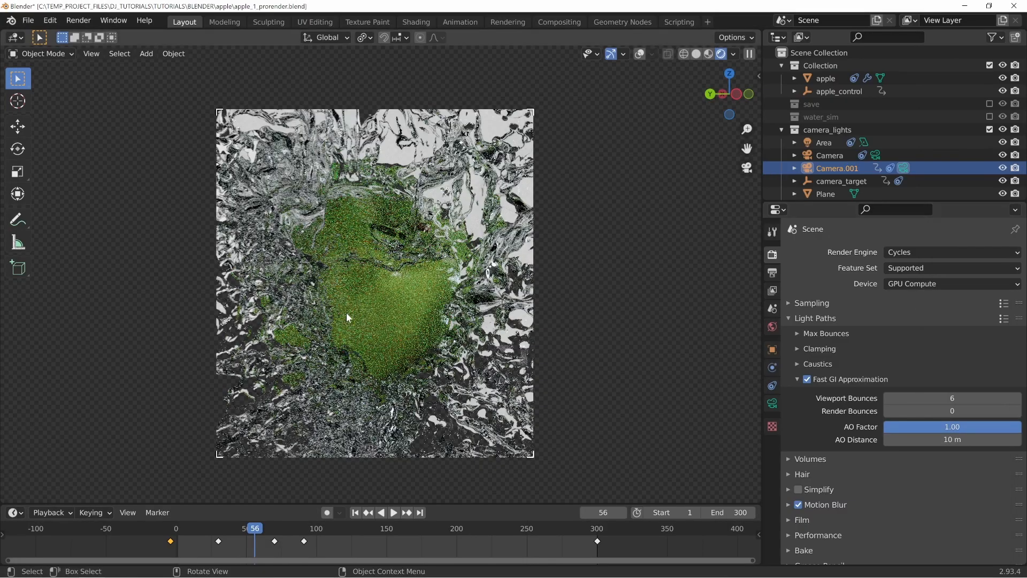
Examine the Max Bounces settings under the Cycles Light Paths
click(831, 332)
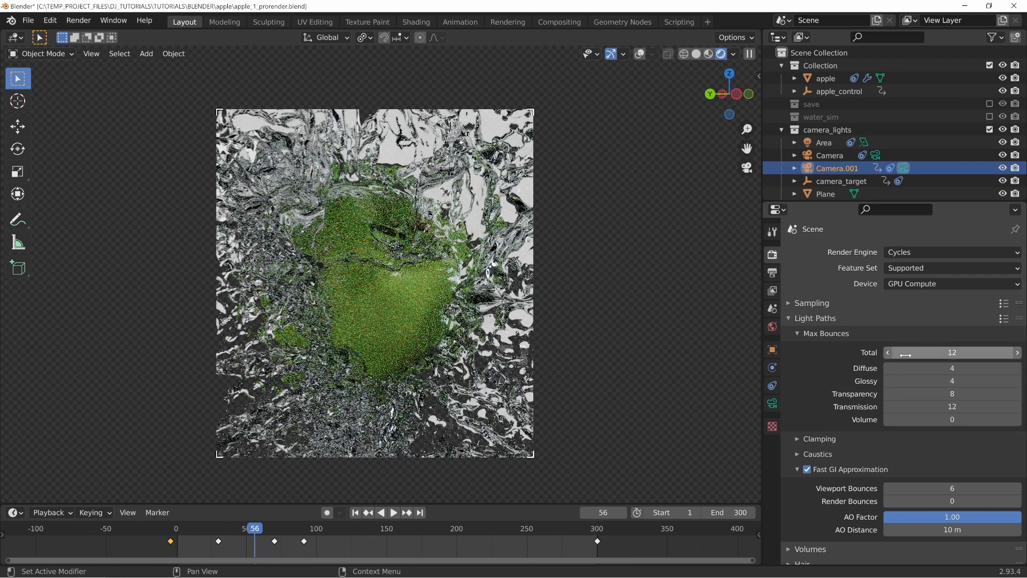
scroll(842, 382, down, 2)
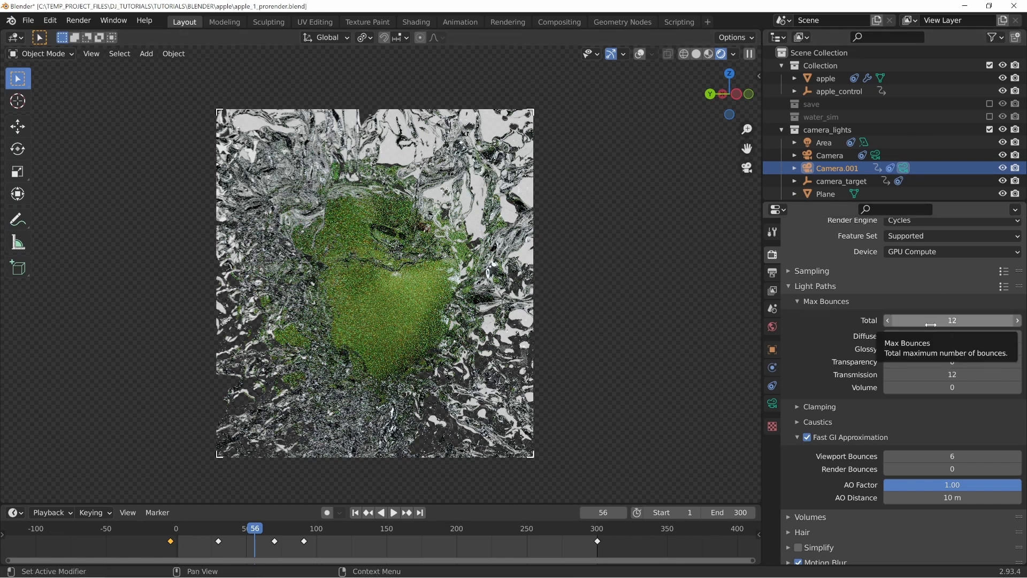
click(805, 302)
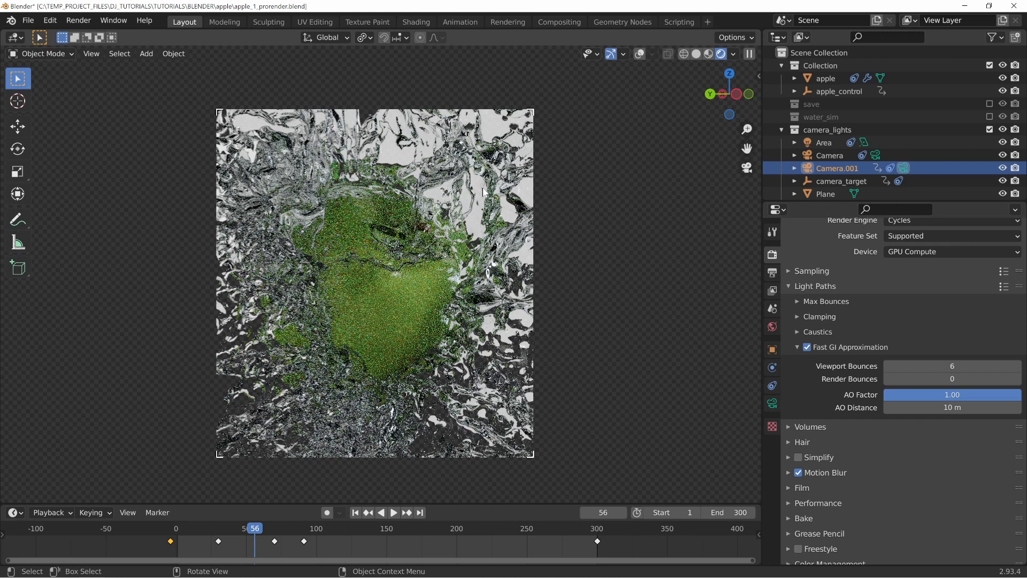
Set the Fast GI Approximation's viewport bounces to 1 and raise them step by step back to 6, comparing the render
click(928, 364)
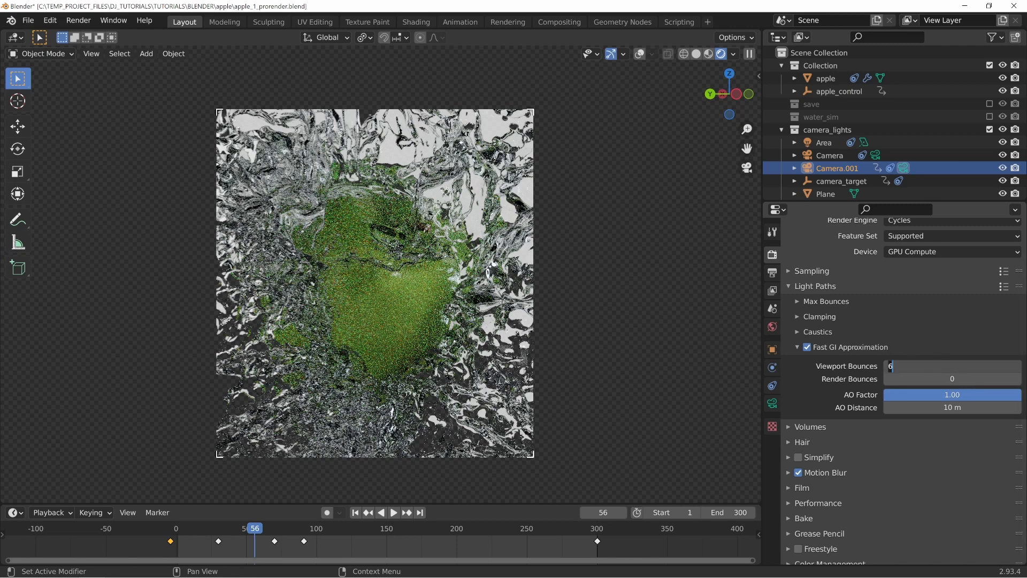
text(1)
key(Return)
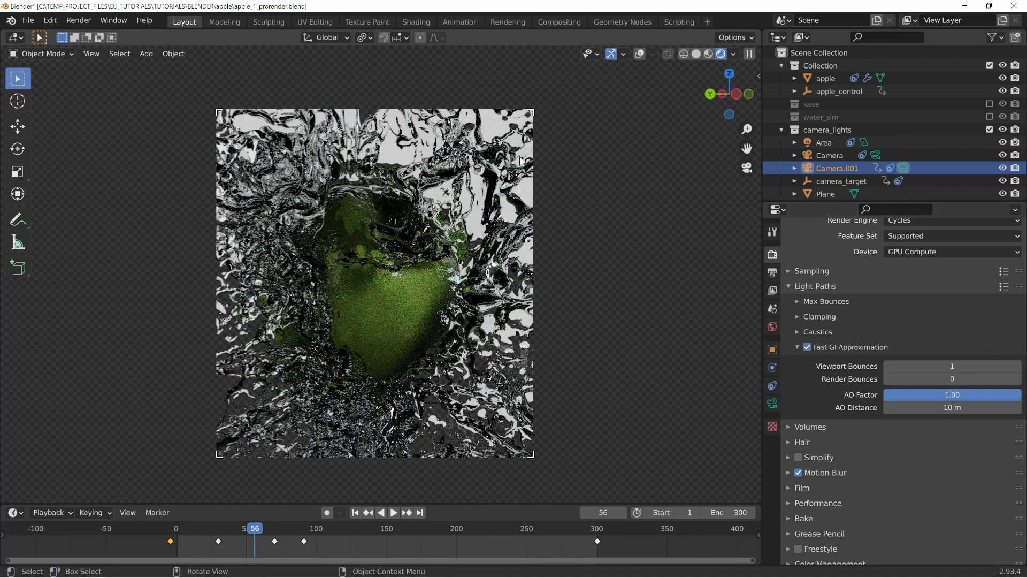
click(1017, 368)
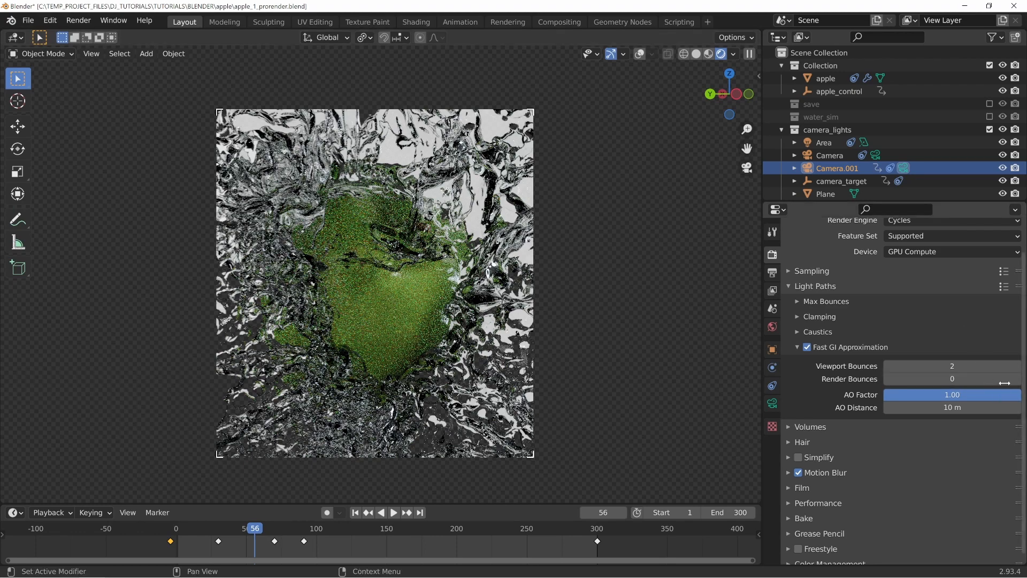
click(1018, 367)
click(1017, 367)
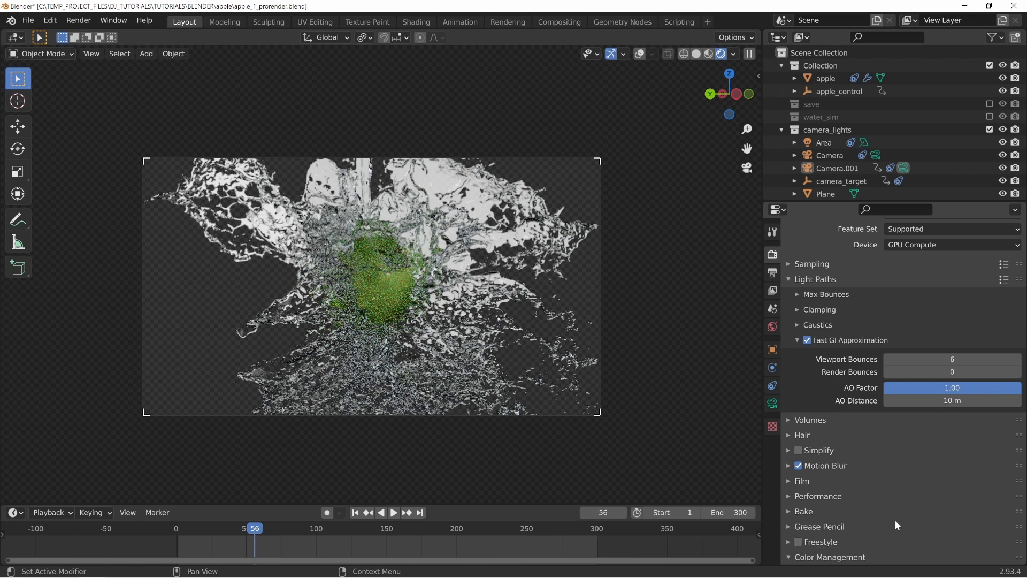
Set the Color Management view transform to False Color
scroll(897, 524, down, 5)
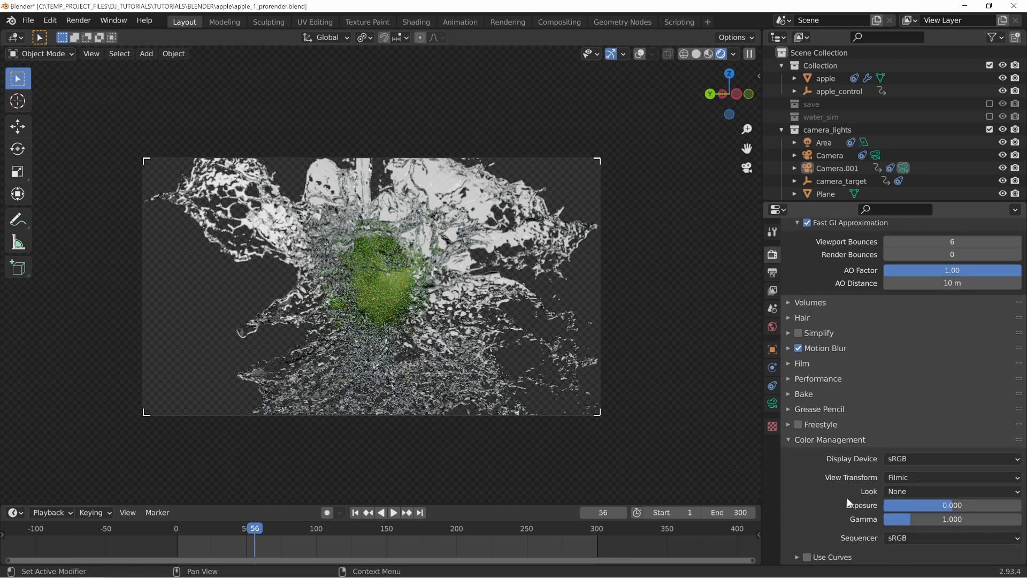
click(927, 476)
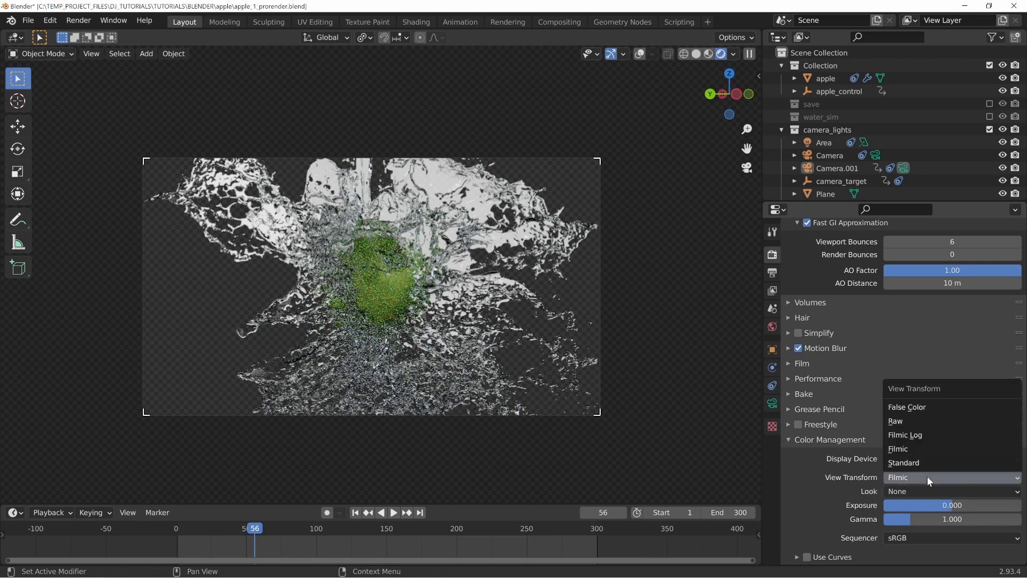
click(921, 412)
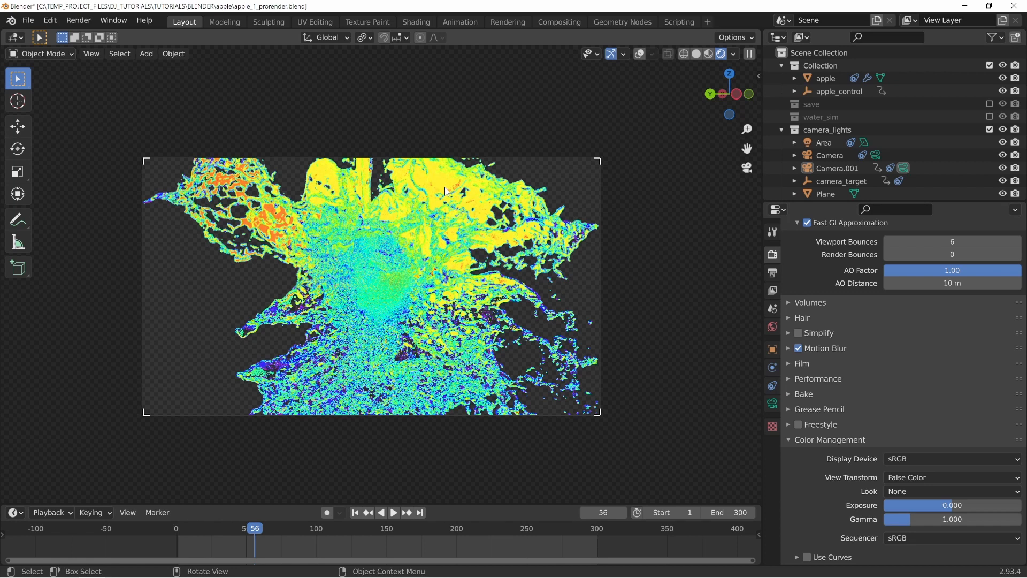
Select the Area light, turn on the viewport overlays and open the light's settings
click(831, 145)
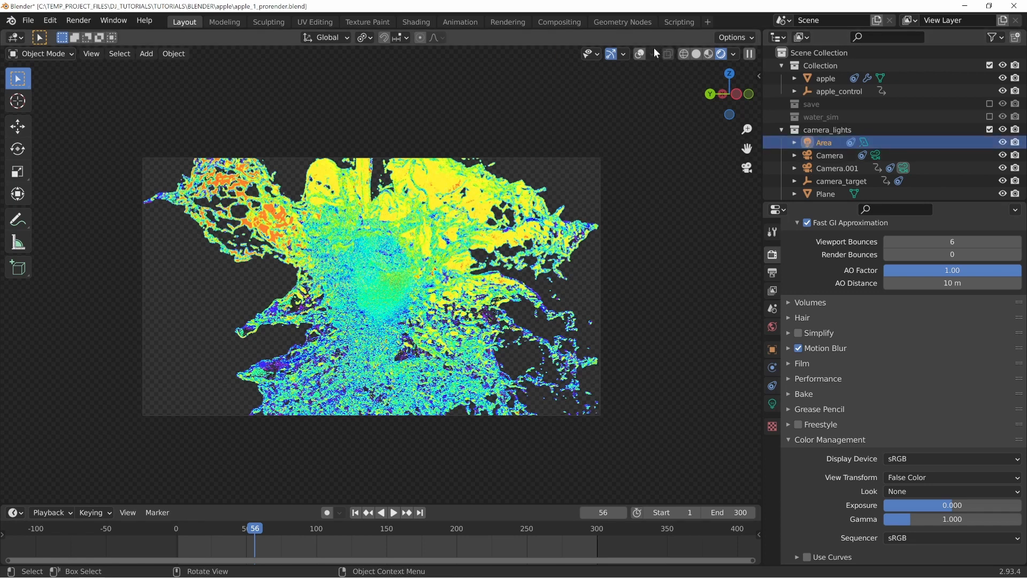
click(641, 54)
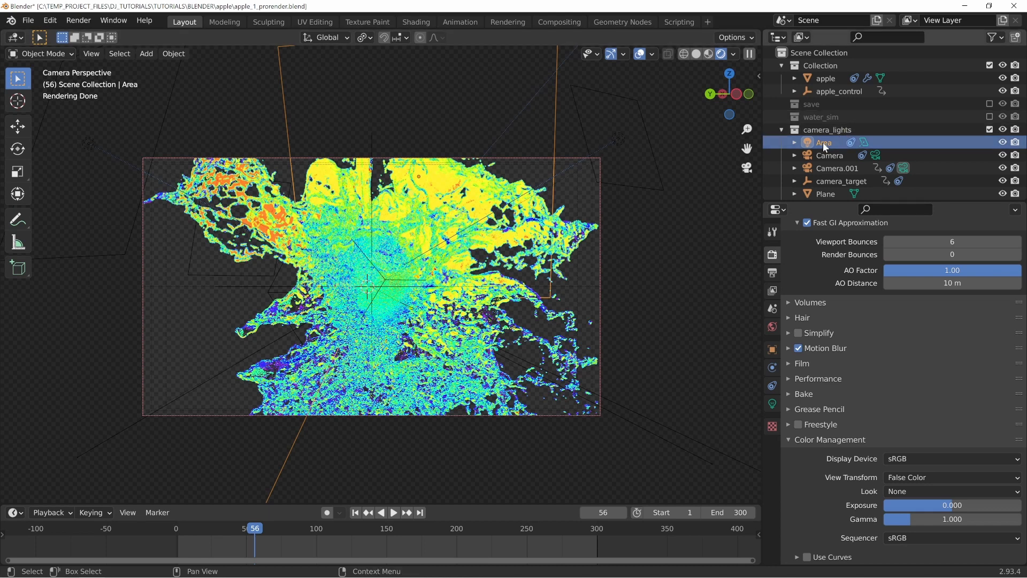
click(772, 404)
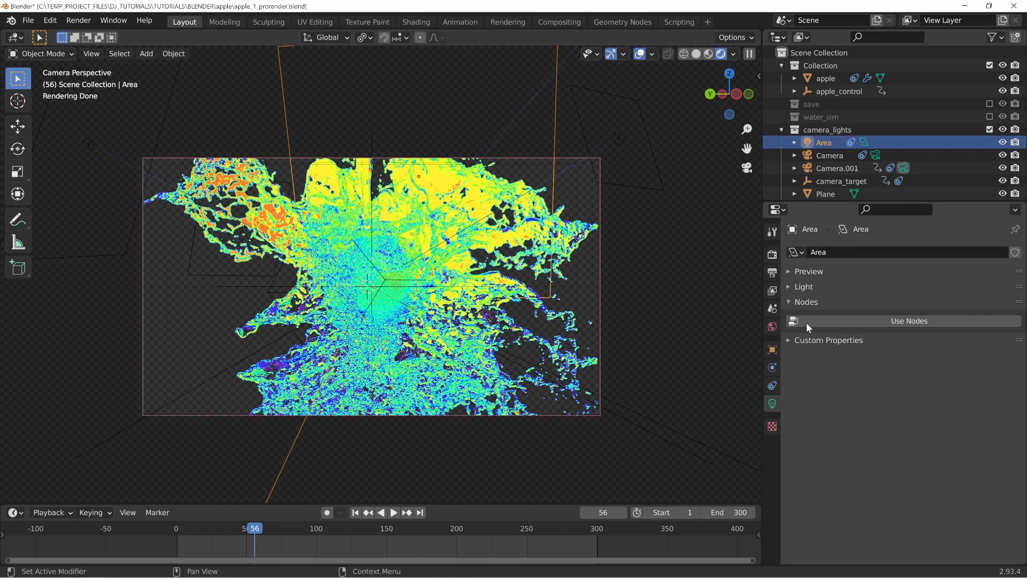
click(806, 302)
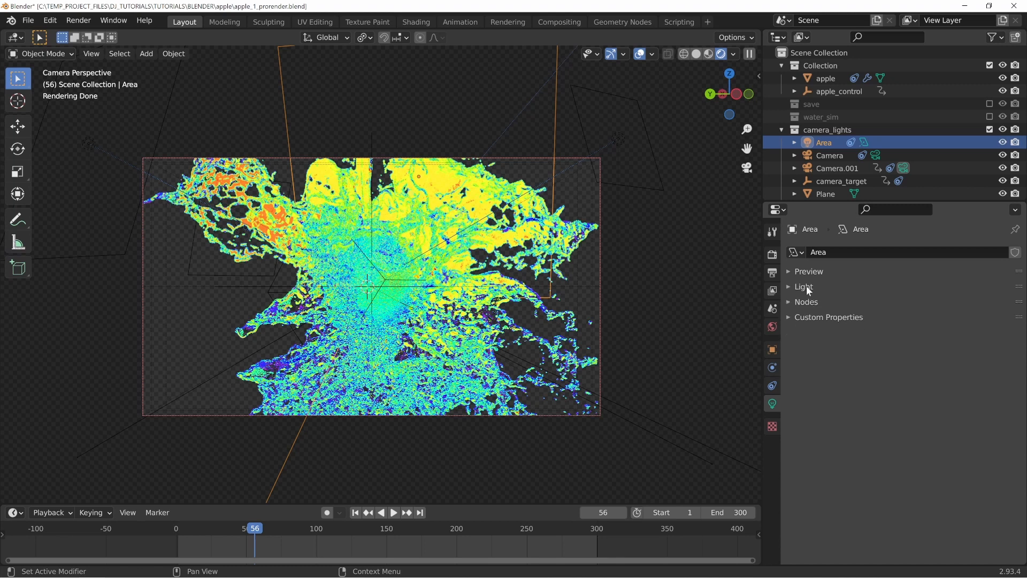
click(805, 286)
Set the Area light's power to 1000 W
click(957, 338)
key(Left)
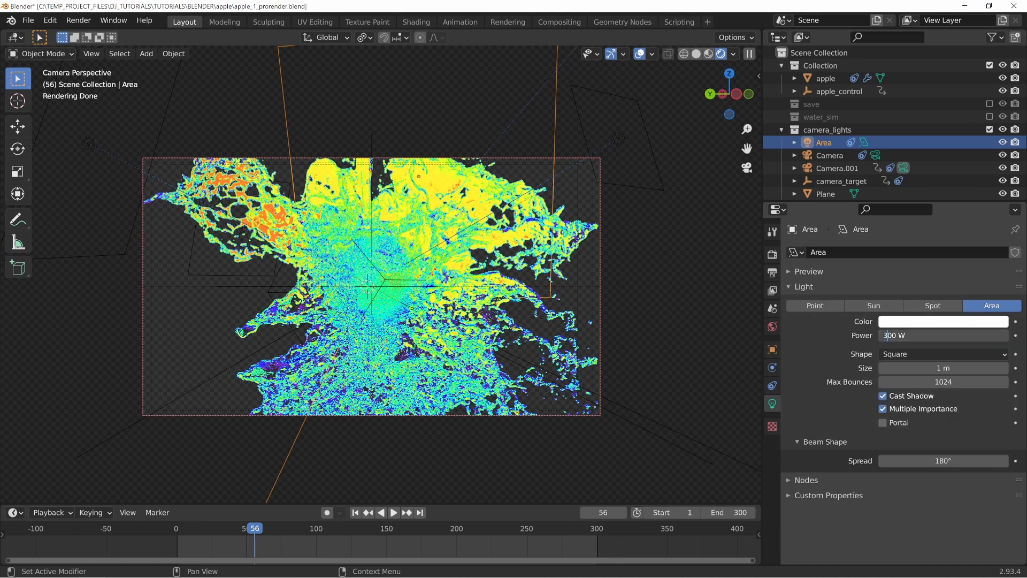
key(shift+Right)
text(10)
key(Return)
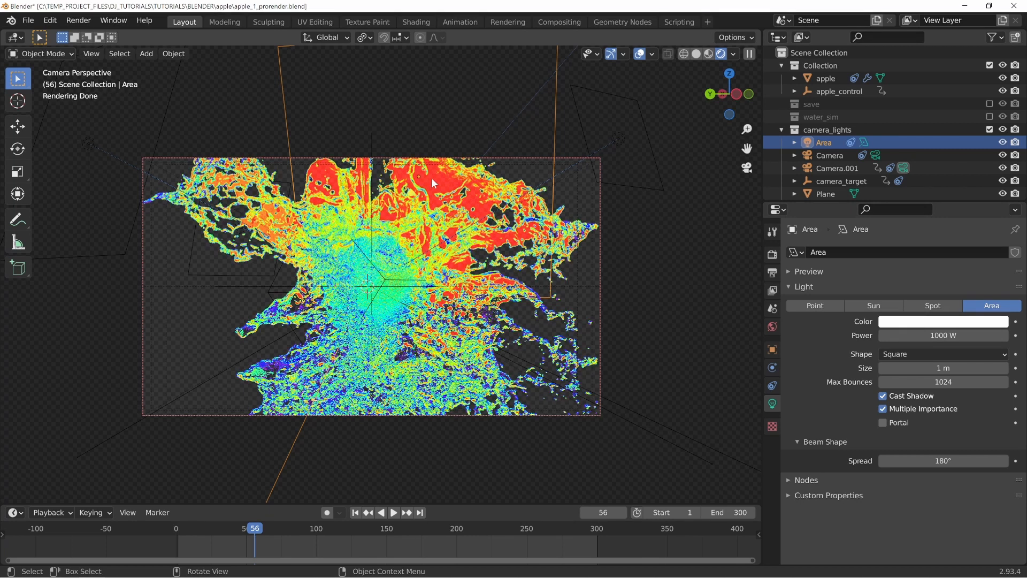
Compare the bright splash with the view transform set to Filmic and to Standard
click(773, 254)
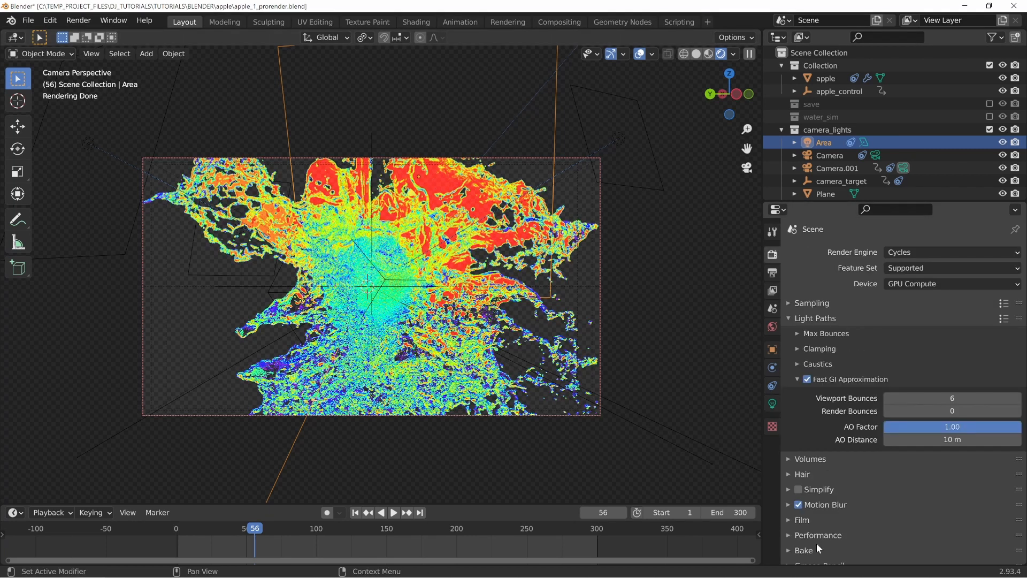
scroll(824, 530, down, 5)
click(921, 516)
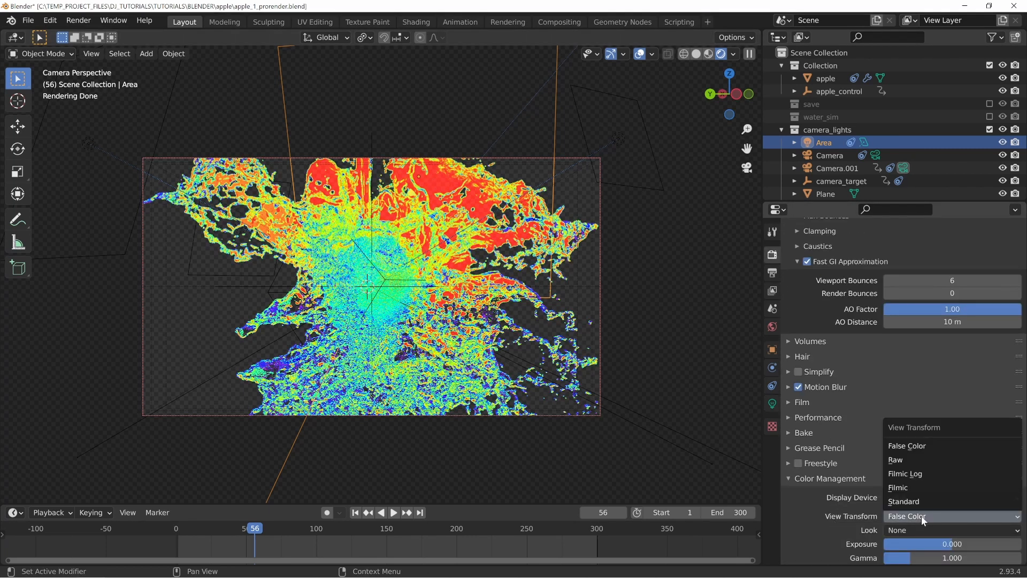
click(914, 486)
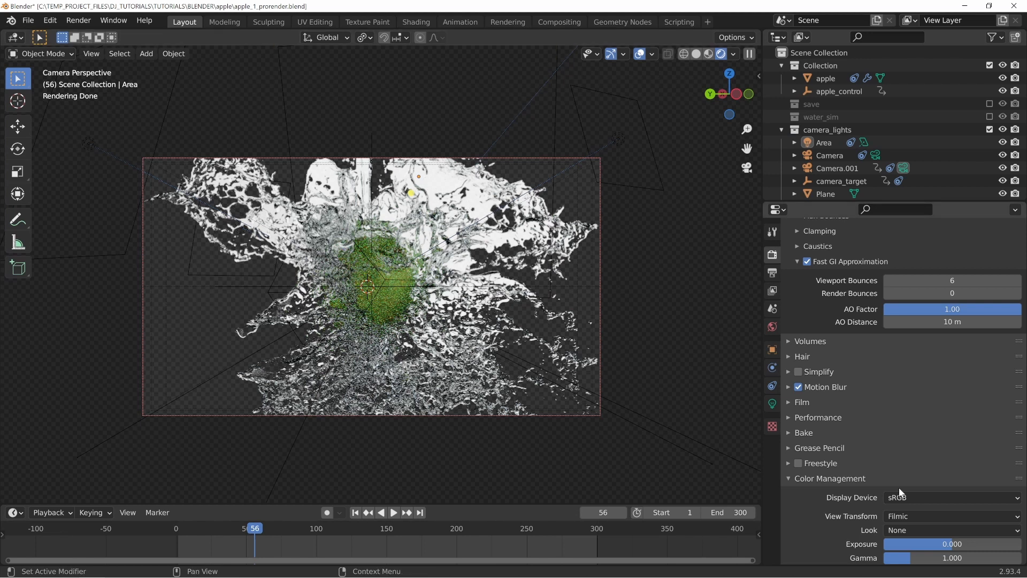
click(910, 516)
click(912, 497)
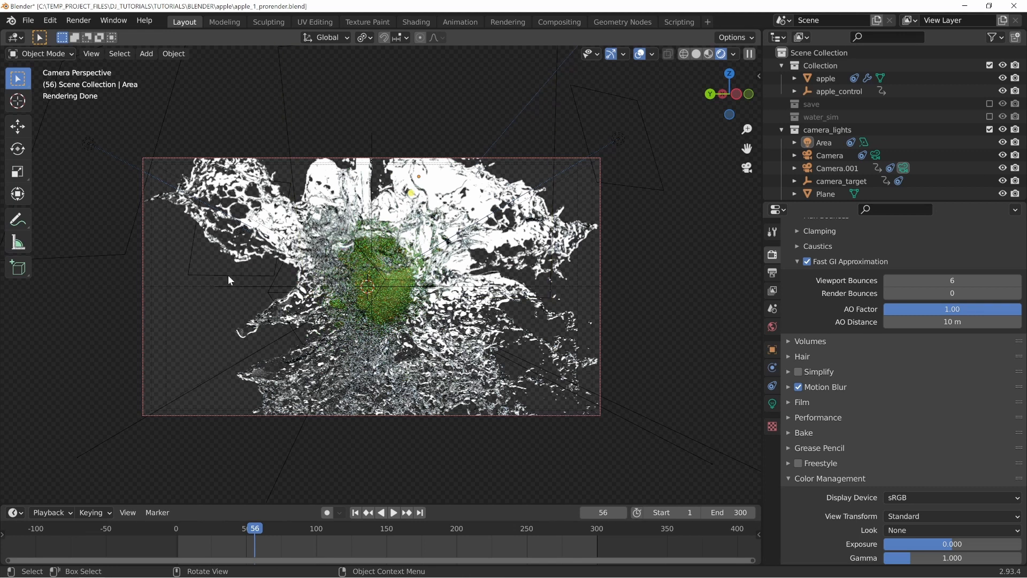
Switch the view transform from Standard back to False Color
key(z)
click(339, 182)
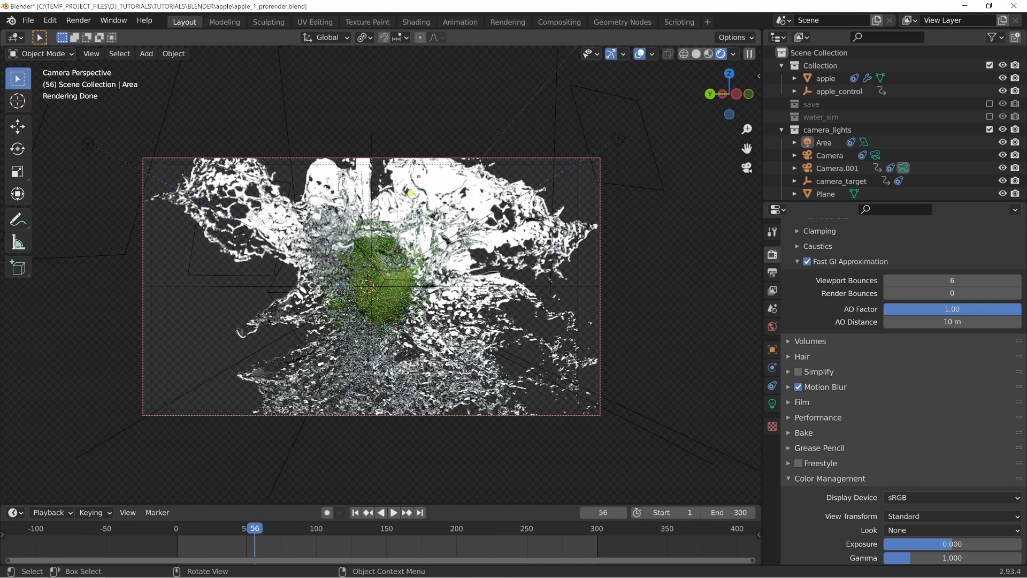
click(906, 515)
click(920, 451)
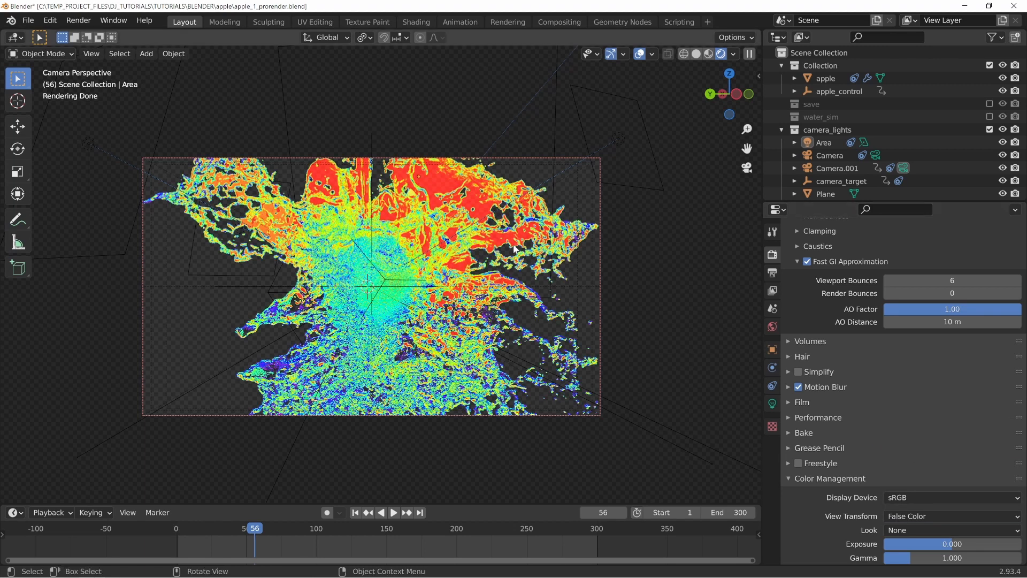
Set the Area light's power to 300 W and deselect the light
click(819, 141)
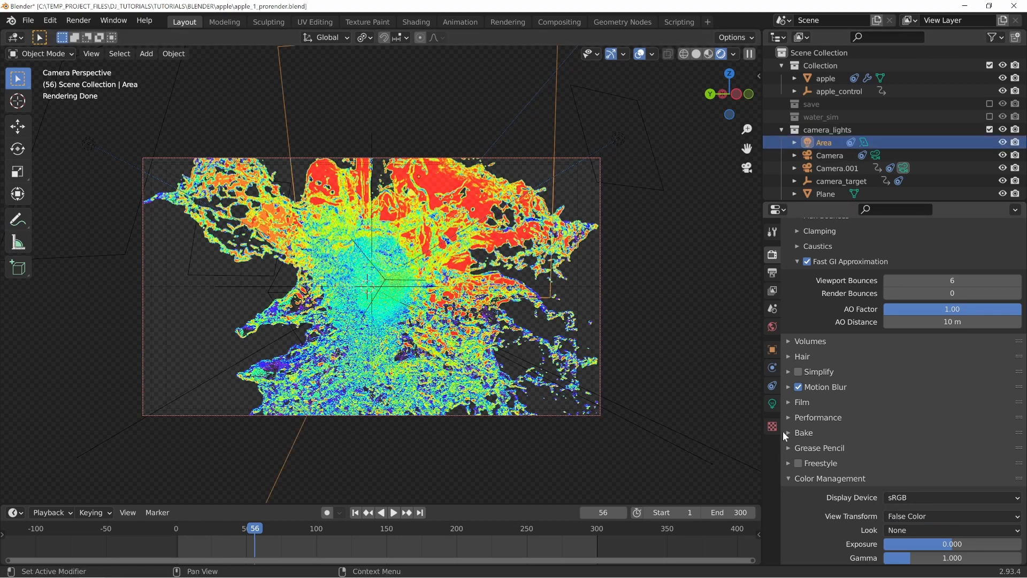
click(772, 404)
click(931, 336)
text(300)
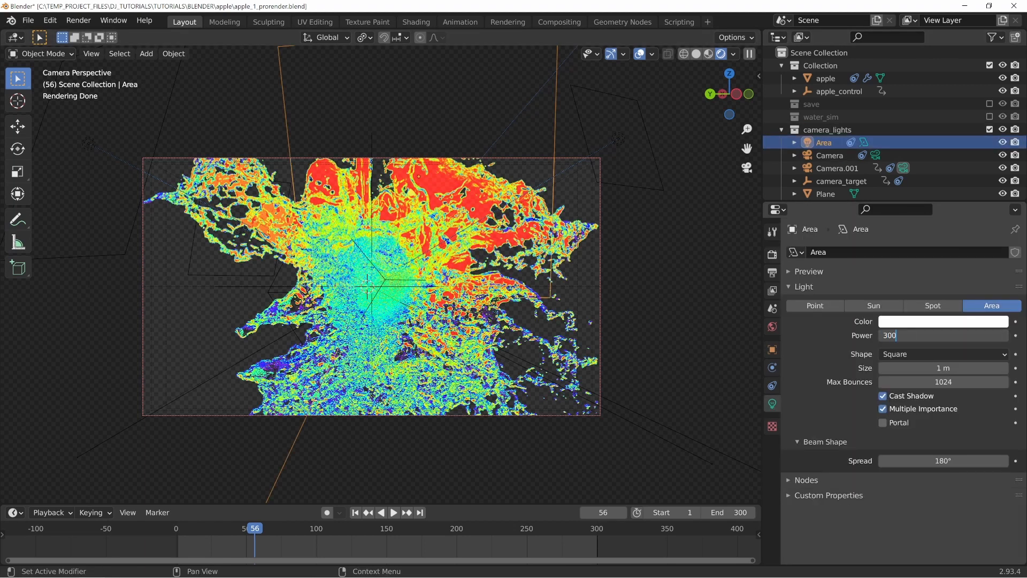
key(Return)
click(388, 175)
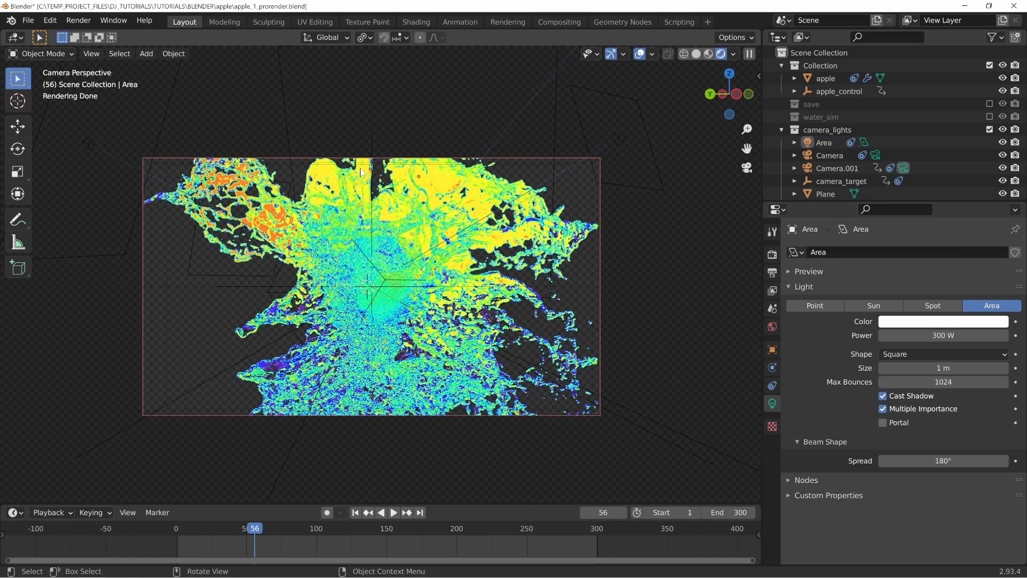
Examine the false-color exposure of the upper water splashes up close
scroll(371, 173, up, 5)
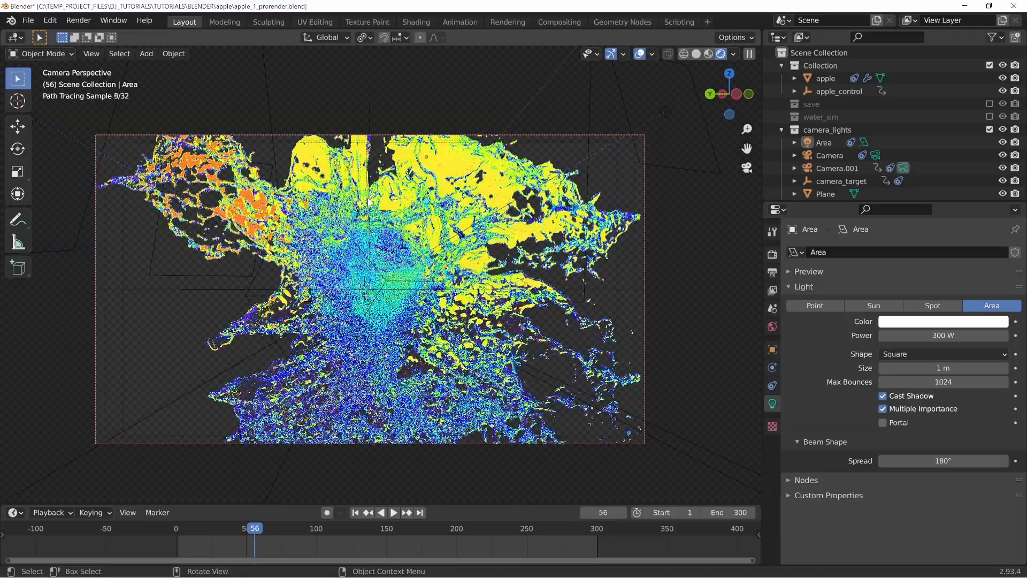
scroll(422, 289, up, 1)
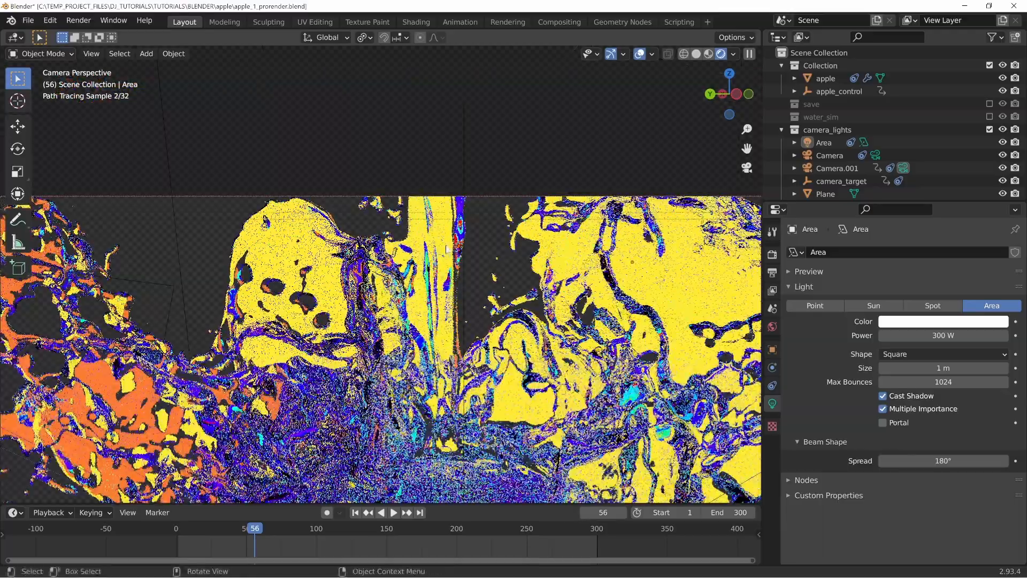
scroll(383, 264, up, 4)
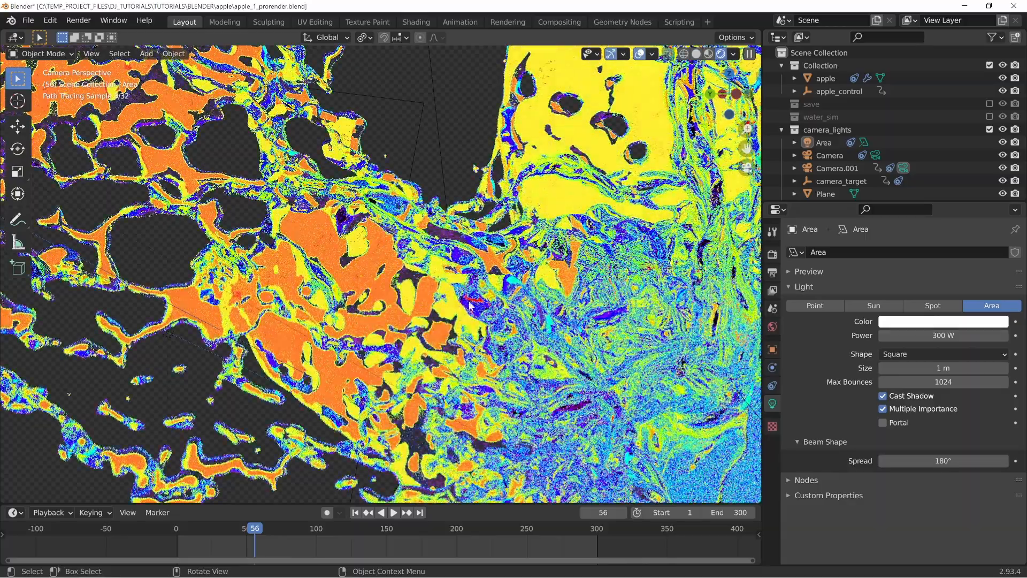
View the full false-color camera frame and choose Rendered as the viewport shading
scroll(459, 324, down, 6)
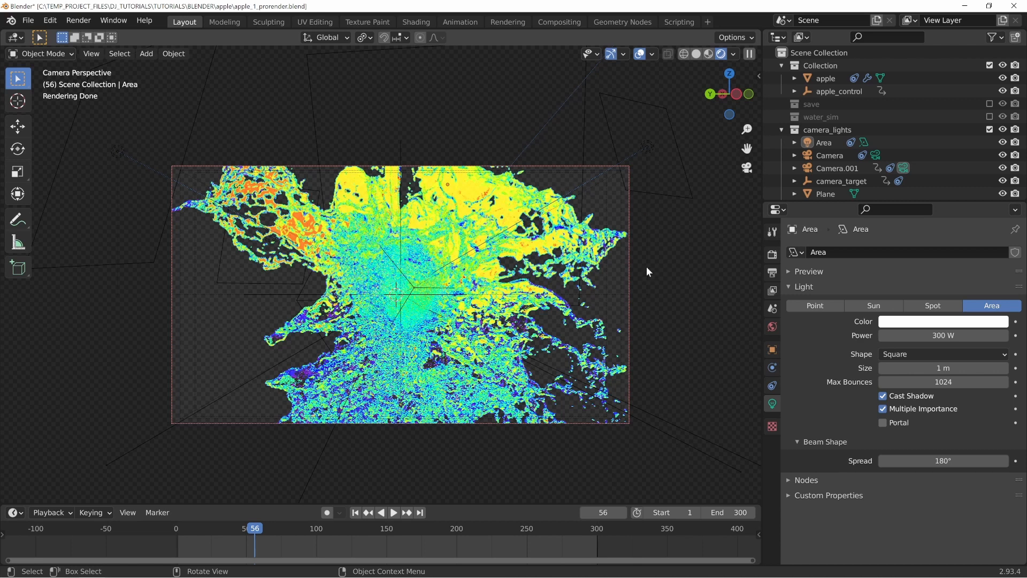
key(z)
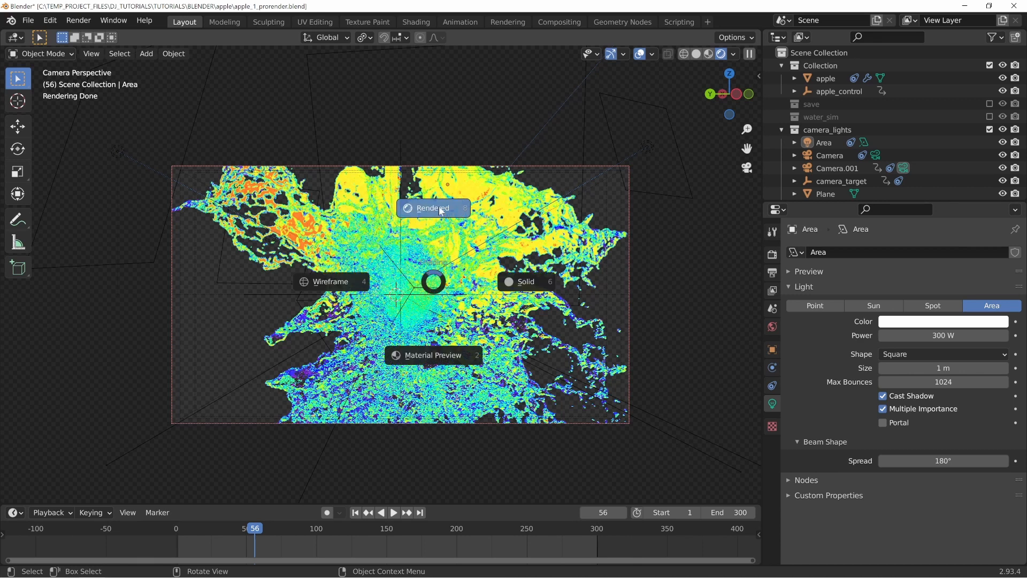
click(434, 212)
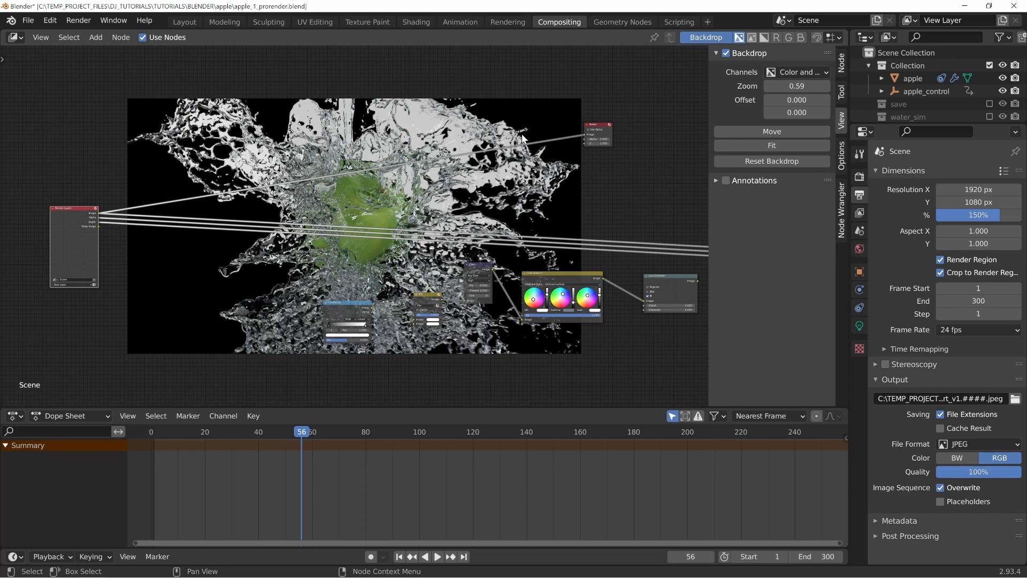
Preview the Render Layers node's alpha and image outputs in the compositor backdrop
middle_drag(222, 237, 246, 232)
ctrl+shift+click(108, 208)
ctrl+shift+click(108, 212)
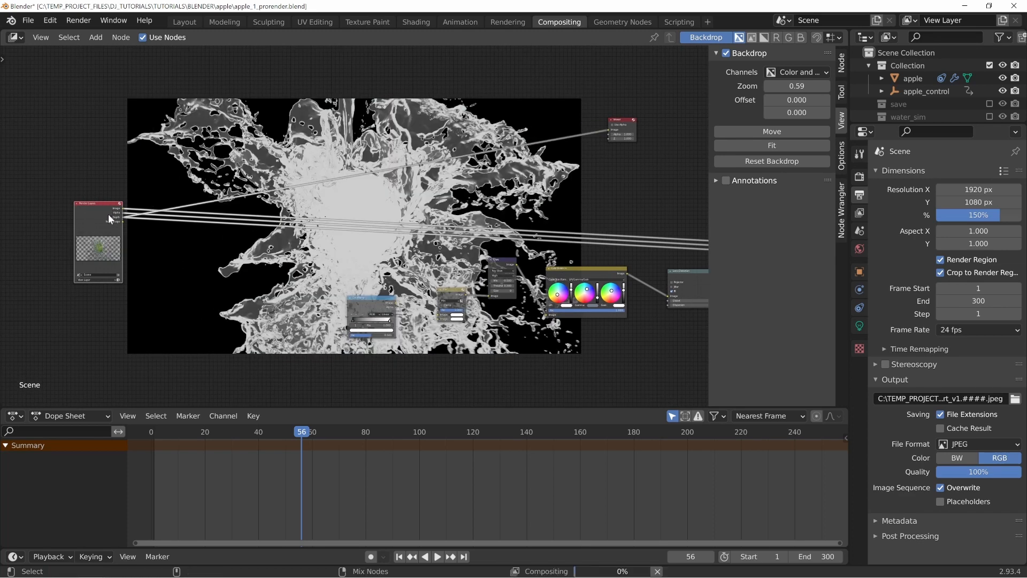
ctrl+shift+click(118, 250)
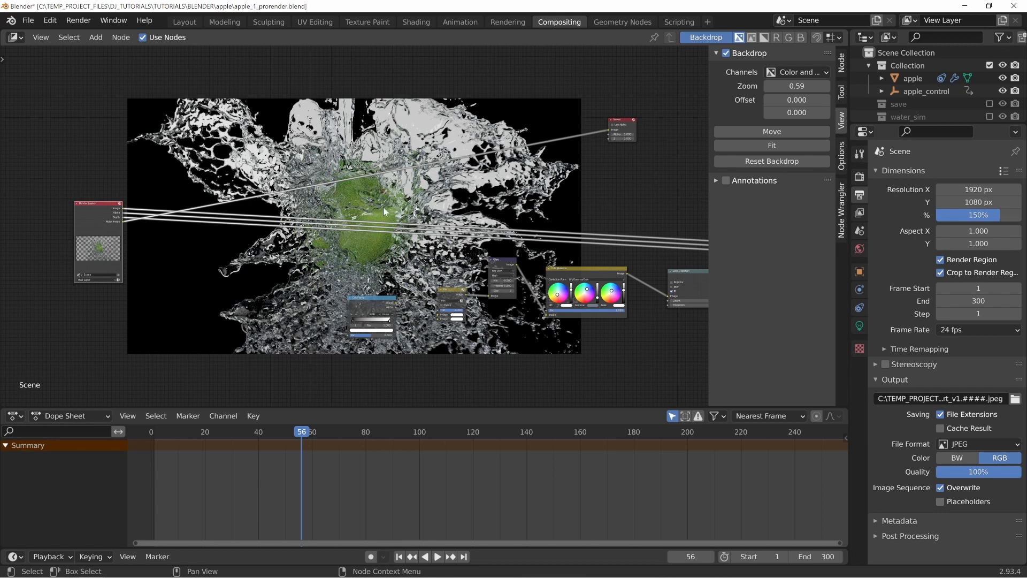
Fit the render backdrop to the editor and enlarge it to examine the noise on the apple
click(782, 144)
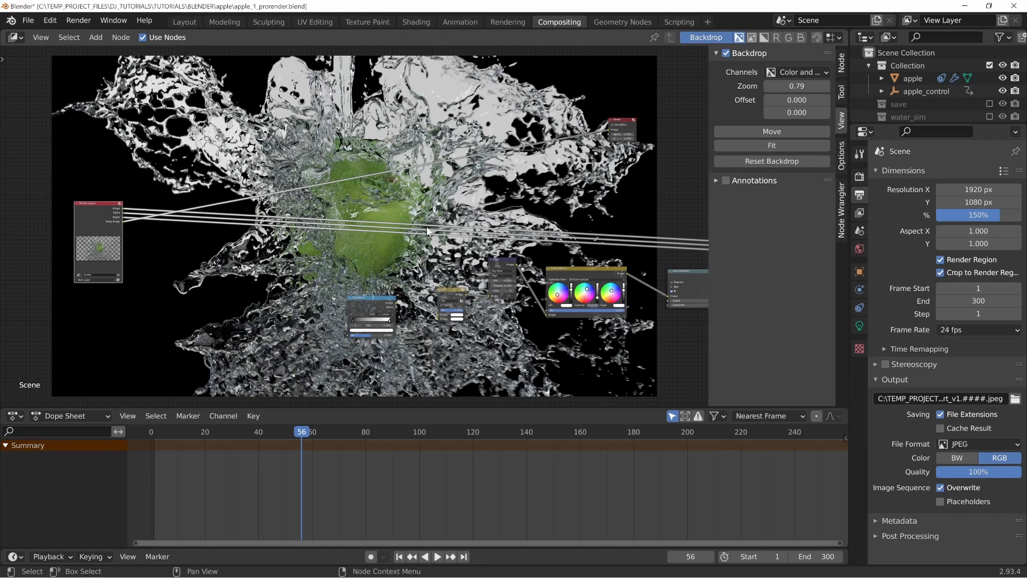
key(alt+v)
key(alt+v)
key(alt+v)
key(alt+v)
key(alt+v)
key(alt+v)
key(alt+v)
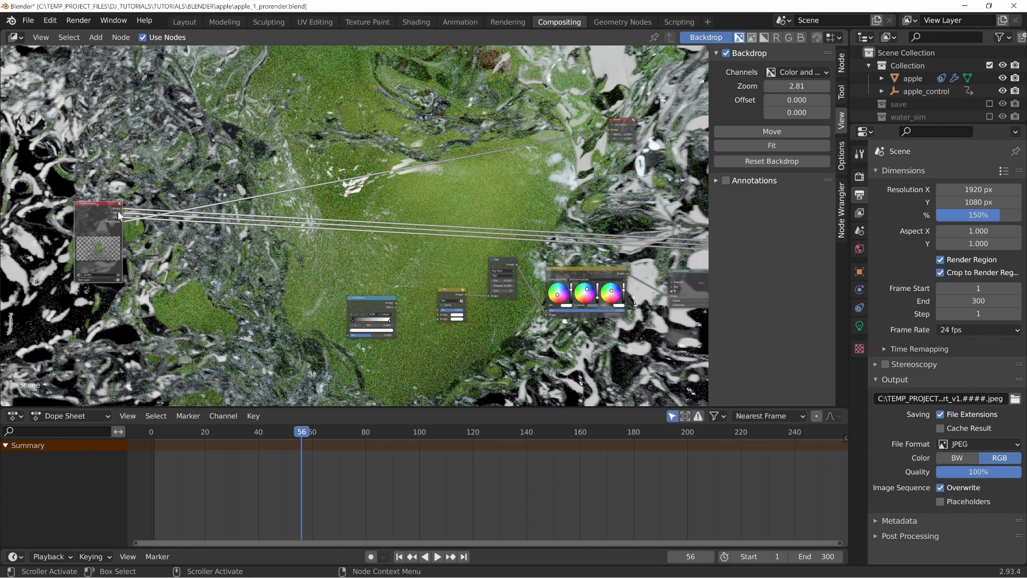
Review the Cycles adaptive sampling and denoising settings, choosing OpenImageDenoise as the render denoiser
click(860, 177)
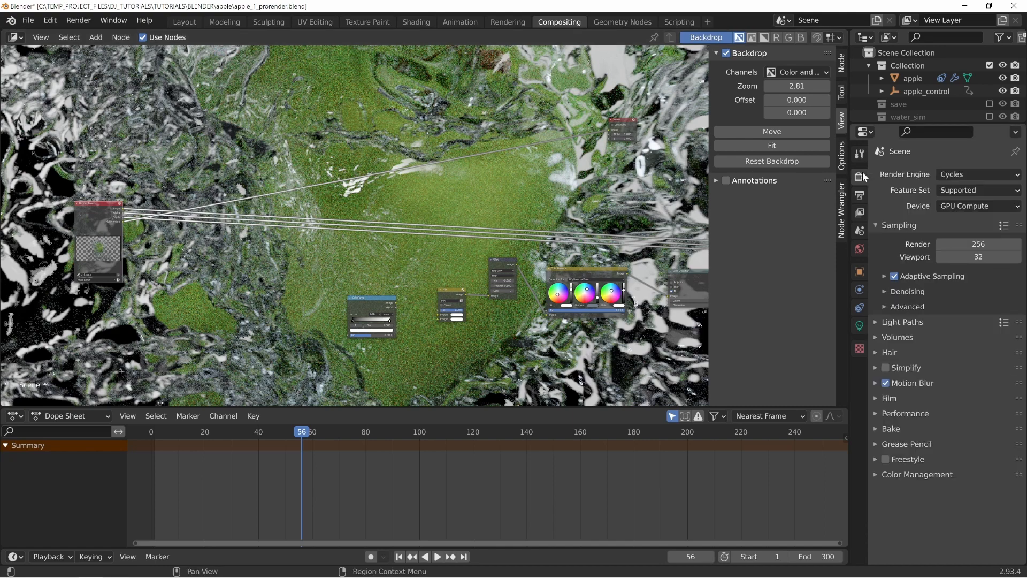
click(910, 291)
click(918, 277)
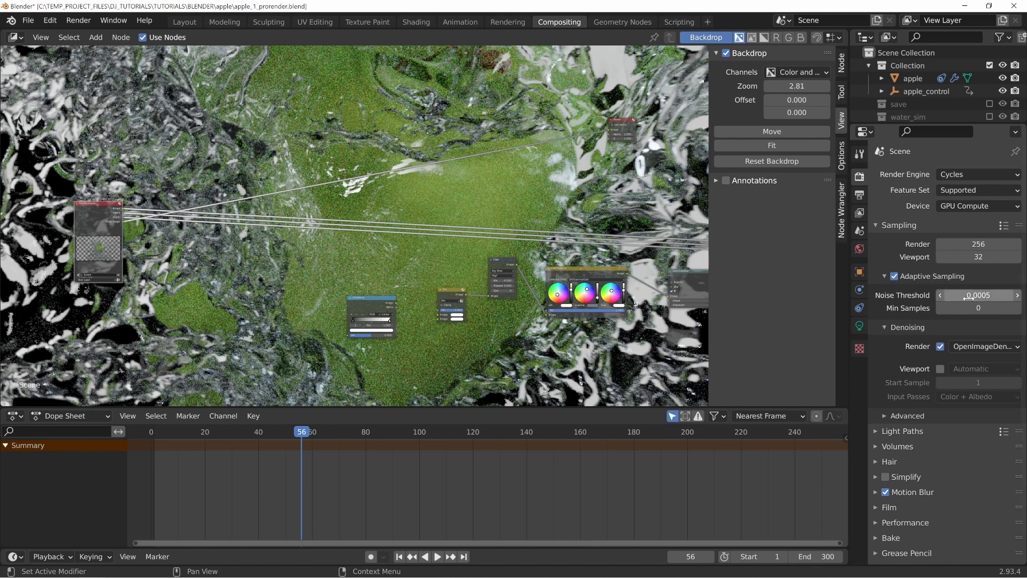
click(971, 347)
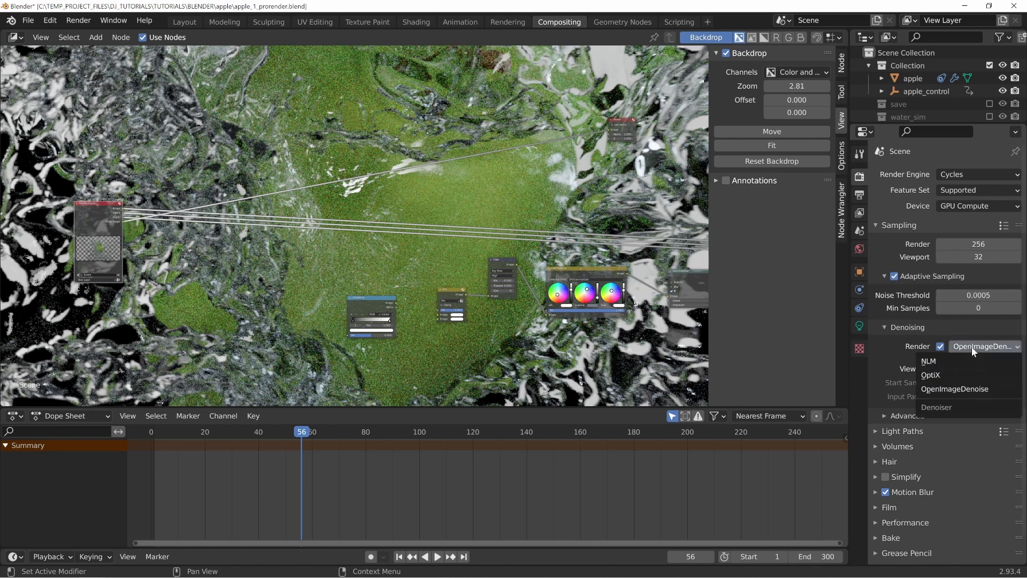
click(968, 386)
click(908, 327)
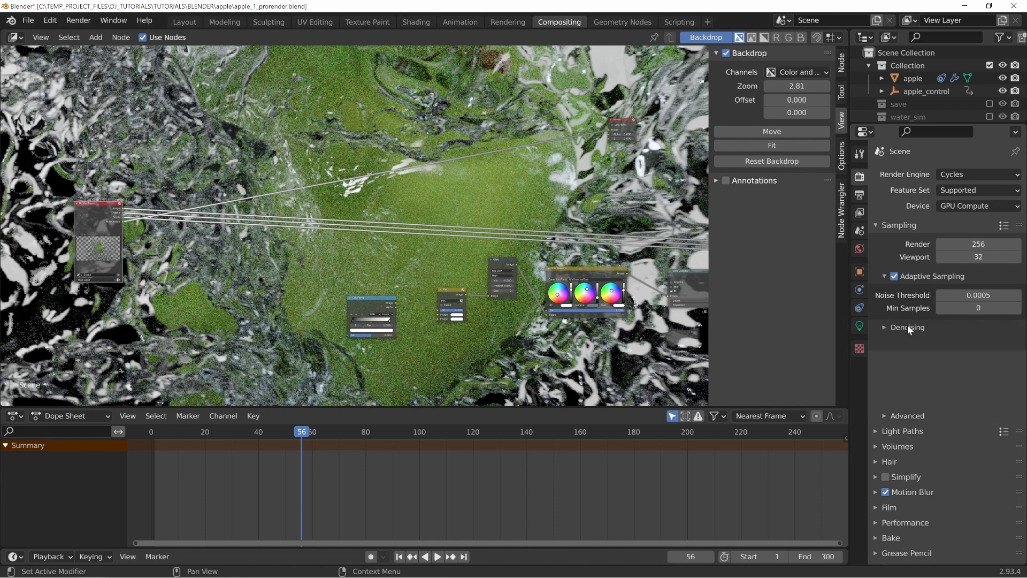
click(911, 231)
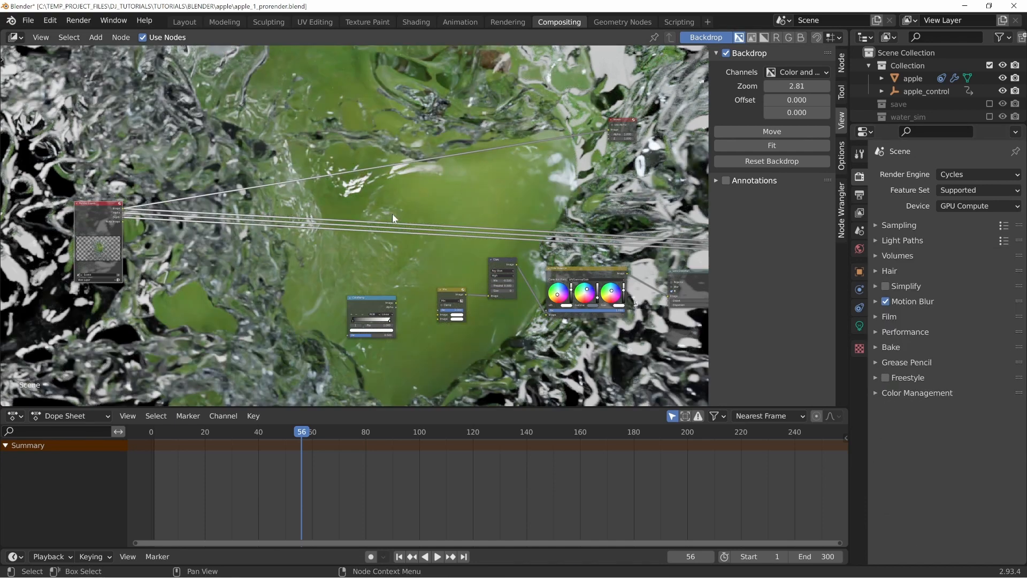
Fit the backdrop to the editor and move the ColorRamp and Mix nodes close to the Render Layers node
click(780, 146)
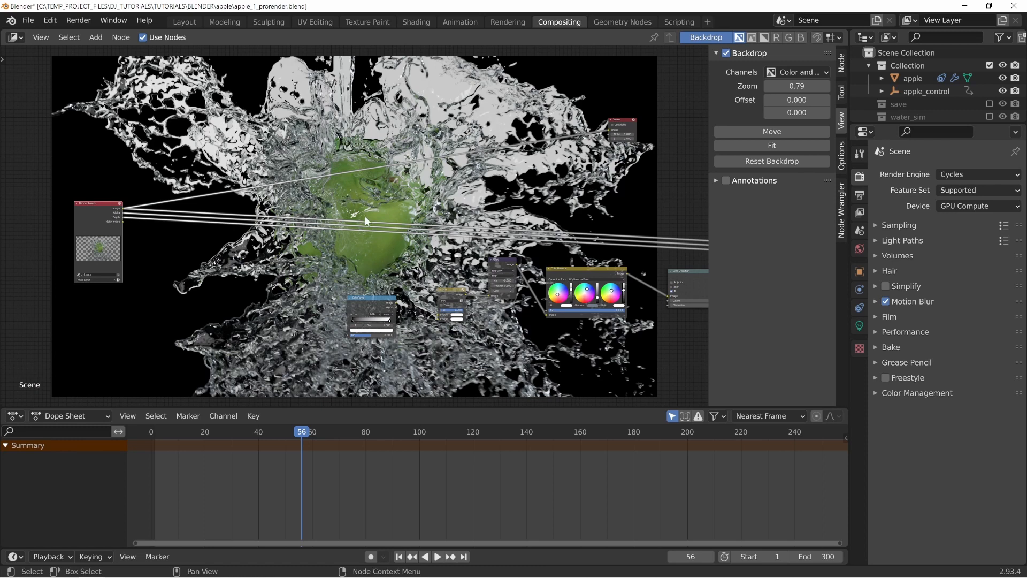
drag(358, 303, 194, 317)
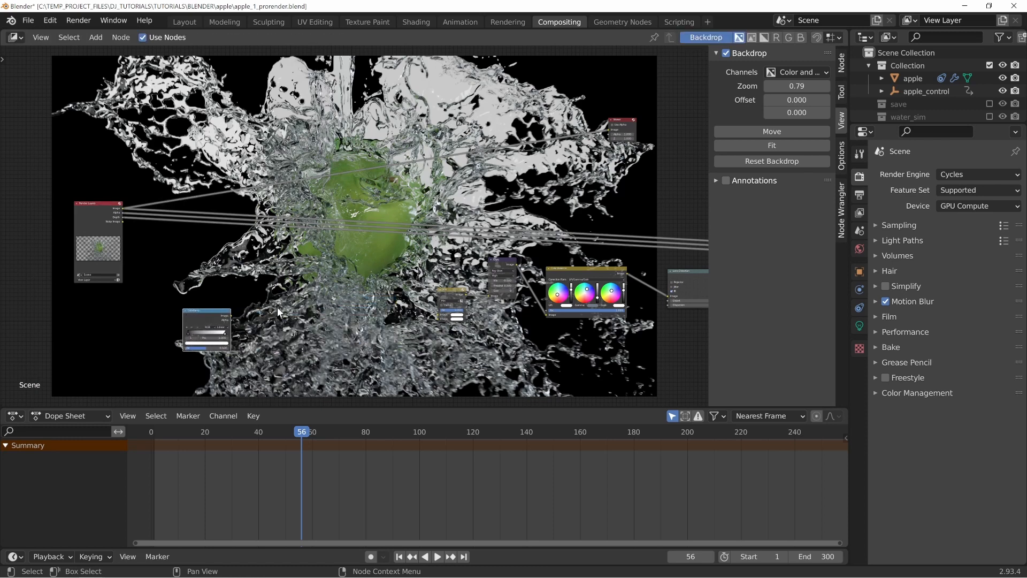
drag(443, 290, 211, 254)
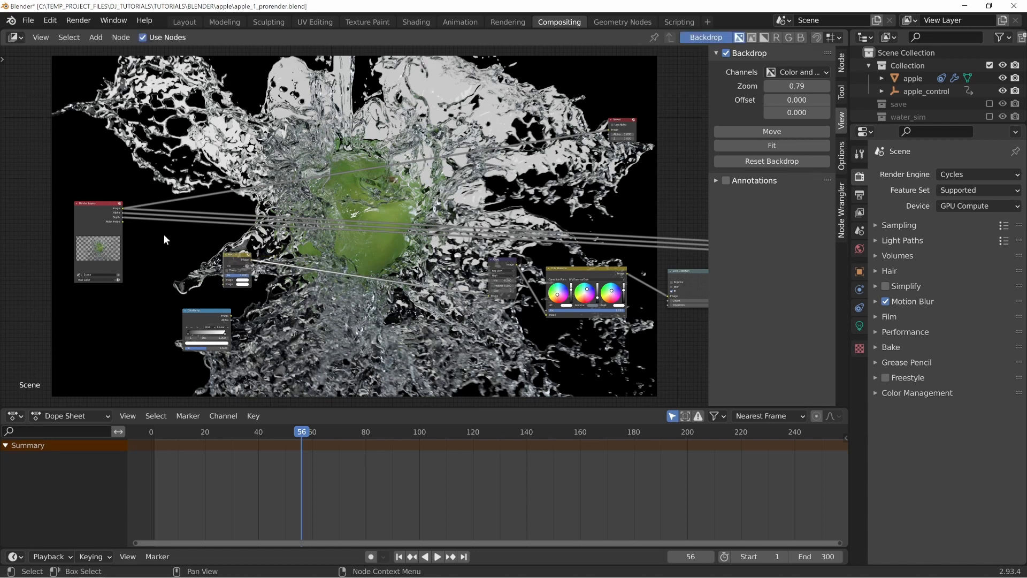
middle_drag(163, 233, 213, 242)
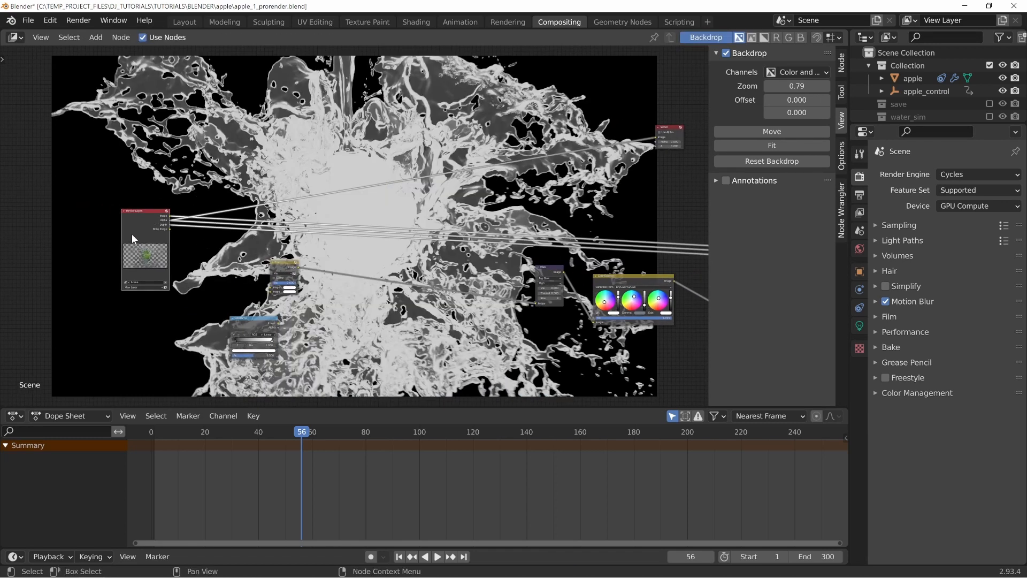
scroll(160, 224, up, 1)
scroll(165, 224, up, 1)
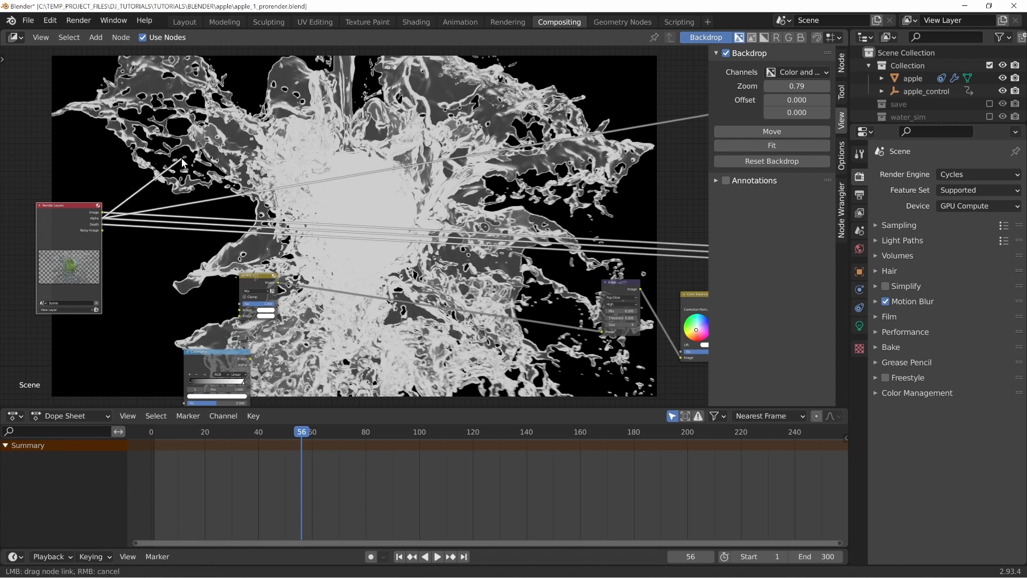
drag(83, 213, 72, 208)
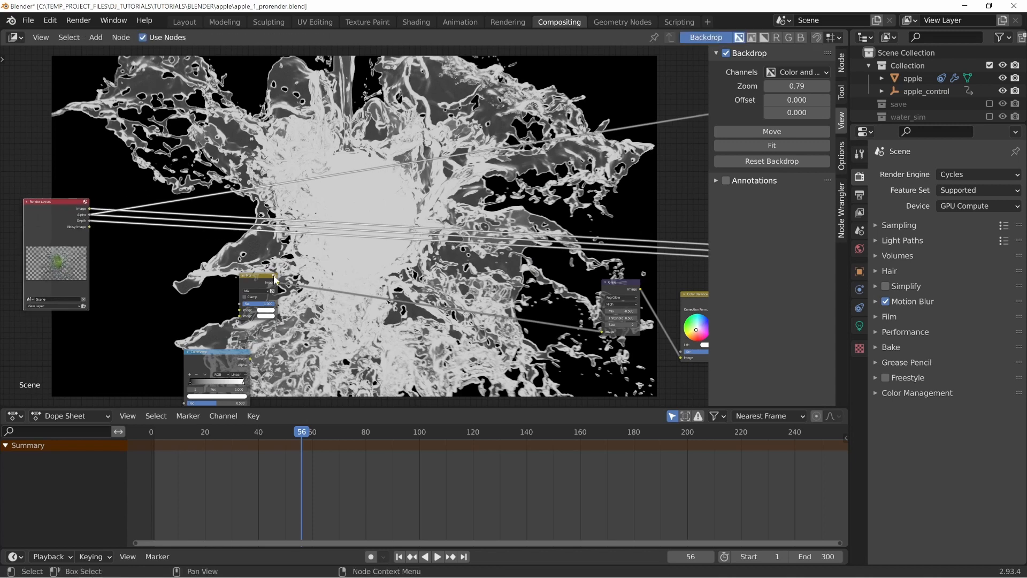
drag(255, 281, 222, 253)
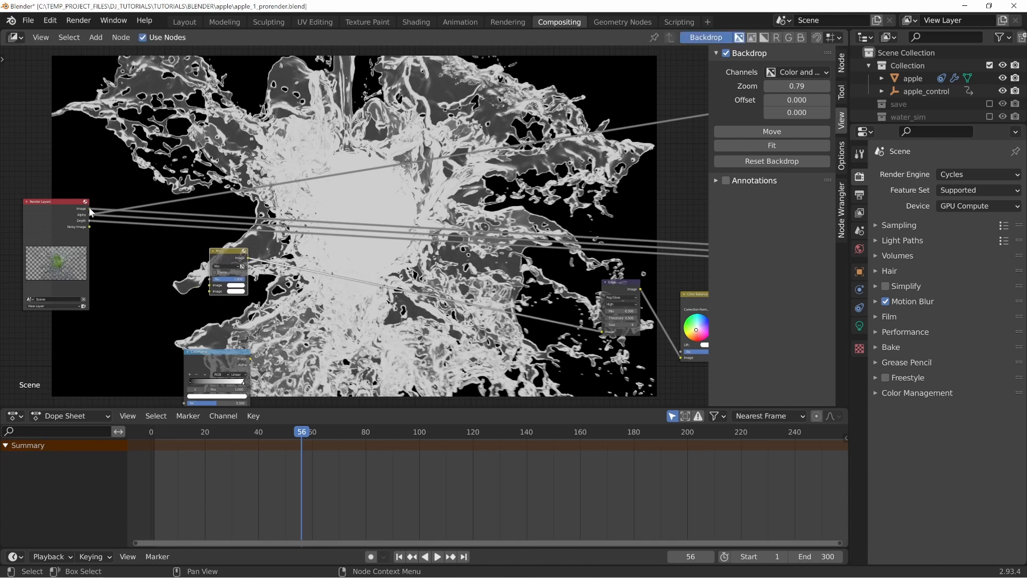
Link the Render Layers Image to the Mix node's second Image input and Alpha to its Fac, and preview the Mix result
drag(90, 212, 210, 291)
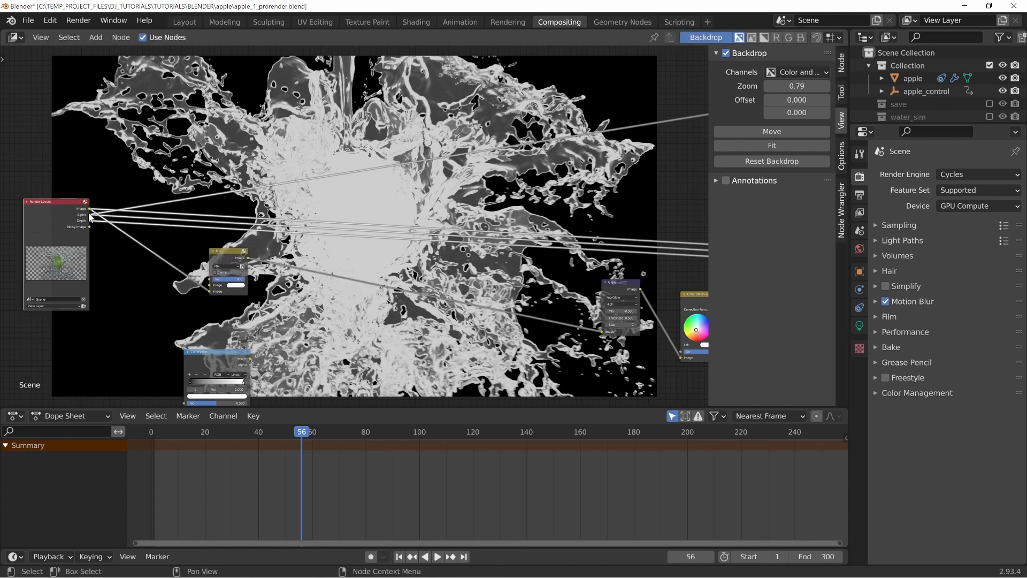
drag(90, 215, 209, 279)
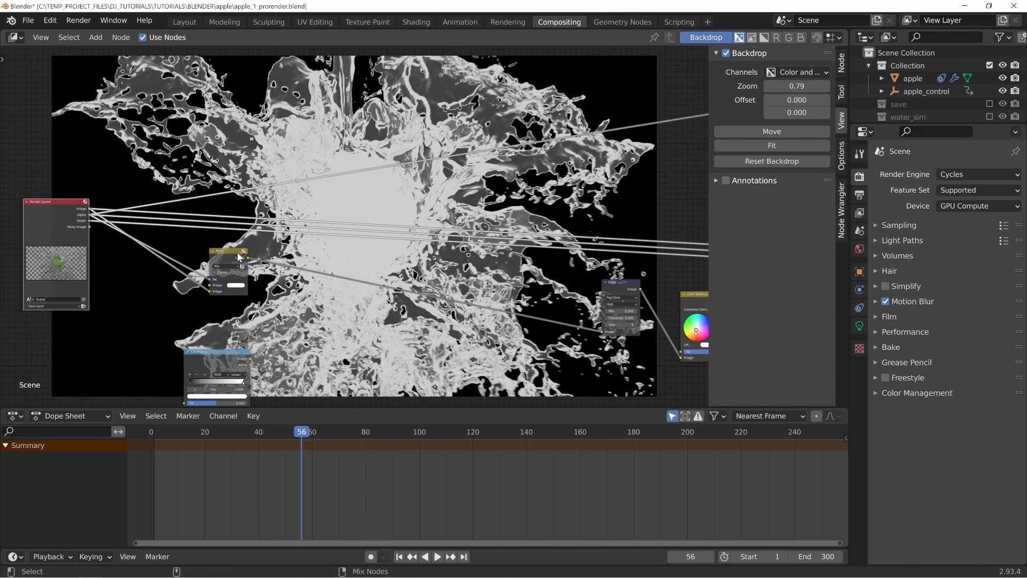
ctrl+shift+click(239, 257)
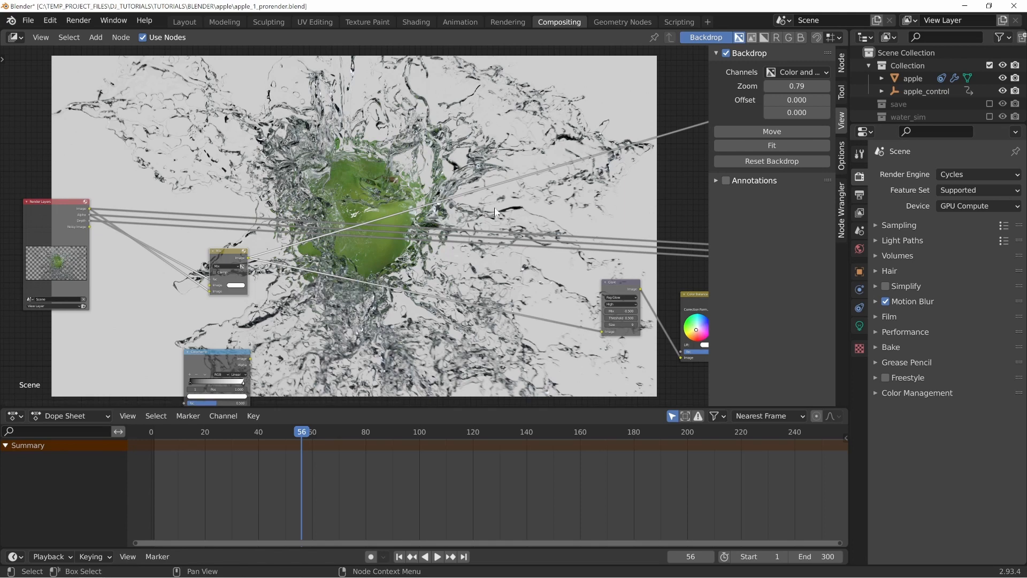
Gather the Mix, Glare and Color Balance nodes into a compact row, previewing the Glare and Color Balance results
drag(227, 262, 207, 266)
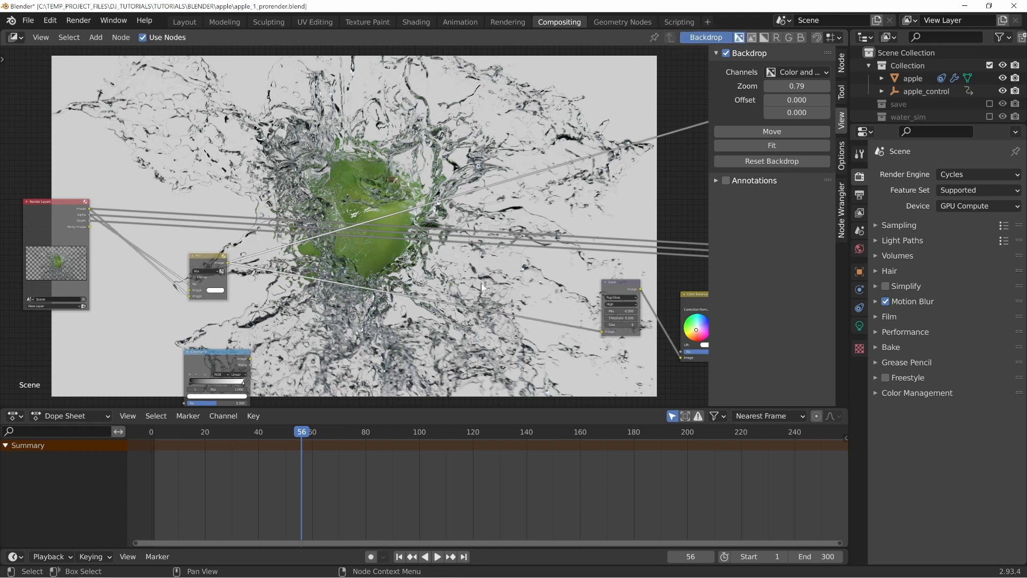
drag(210, 262, 180, 252)
drag(622, 290, 274, 261)
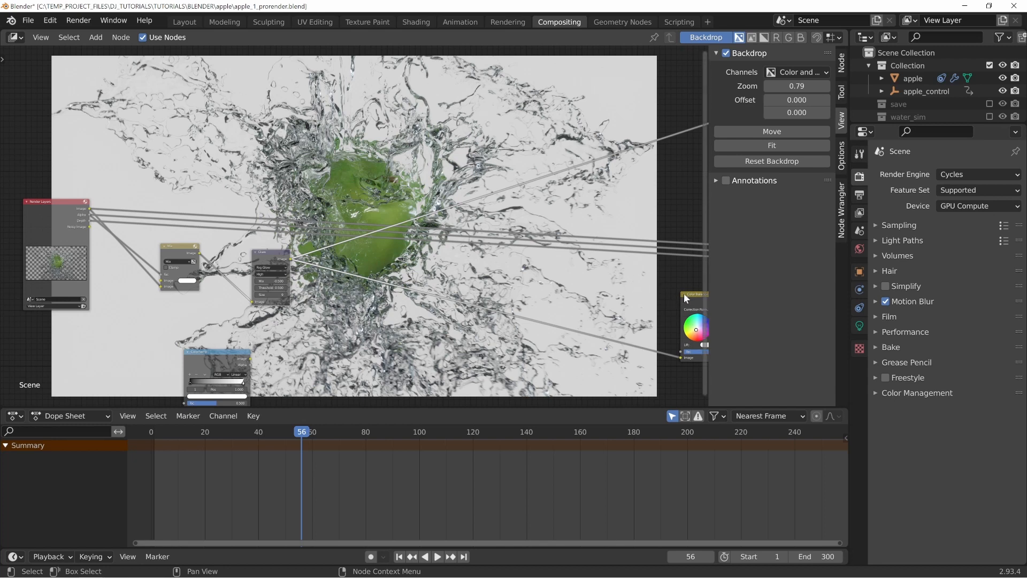
drag(685, 294, 340, 274)
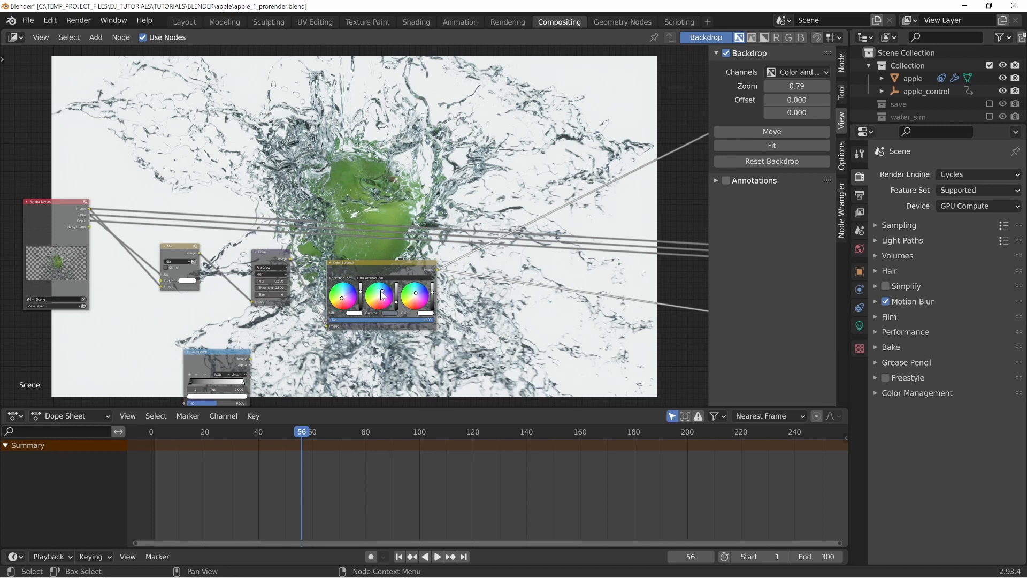
Move the Lens Distortion node beside Color Balance and preview its output in the backdrop
middle_drag(381, 297, 127, 203)
drag(622, 213, 275, 186)
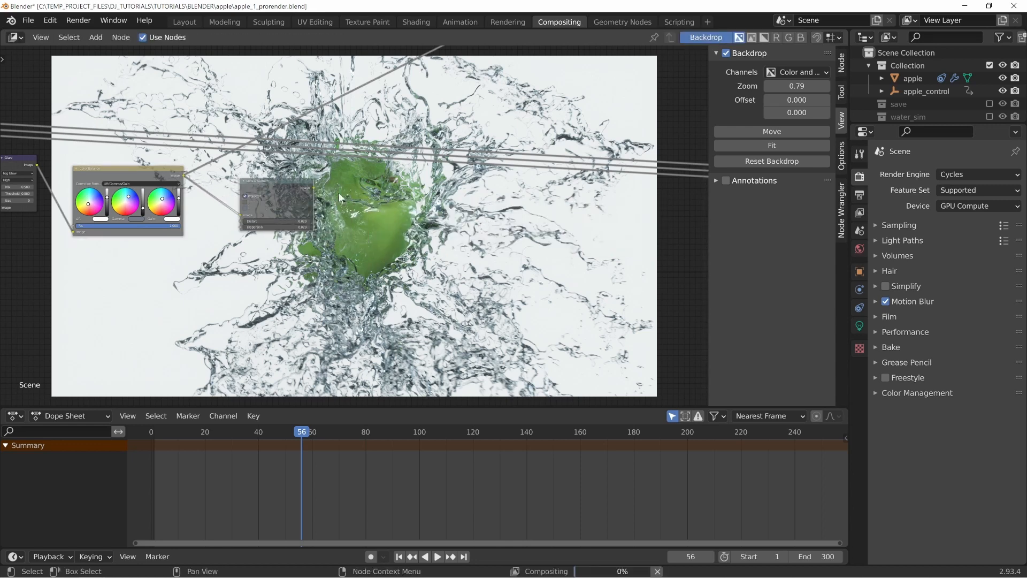
click(245, 196)
ctrl+shift+click(277, 188)
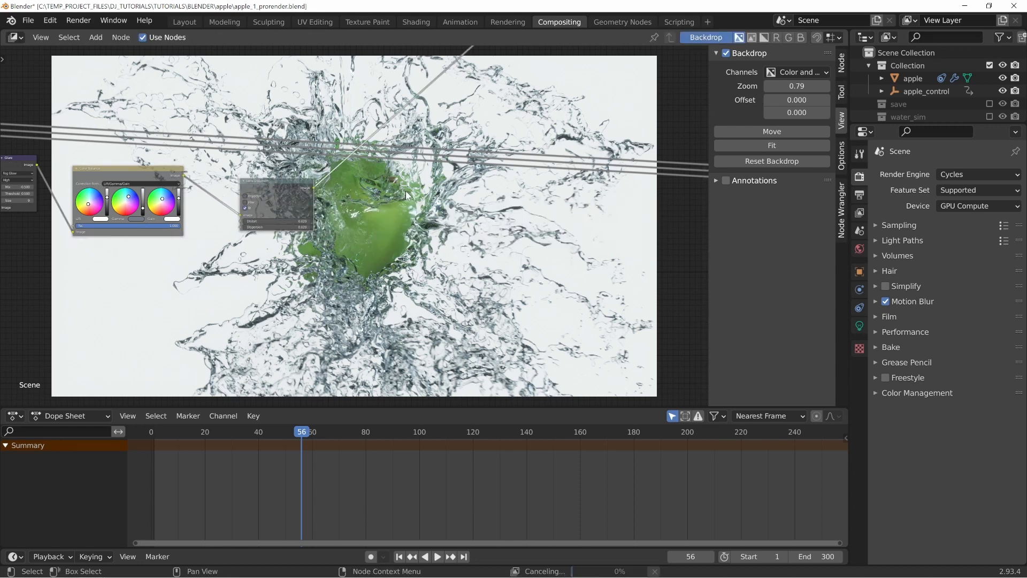
middle_drag(357, 170, 474, 200)
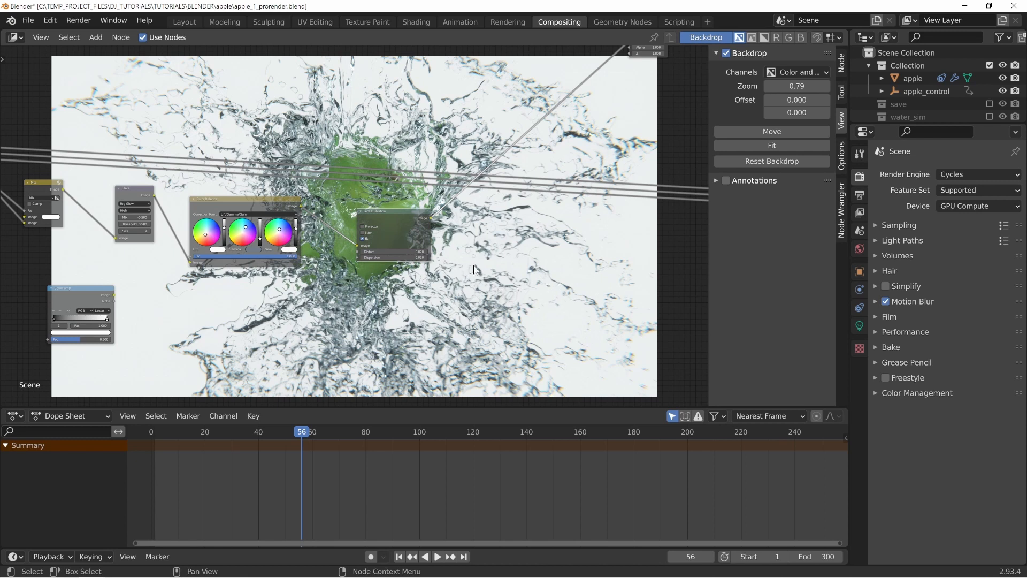
middle_drag(496, 264, 314, 302)
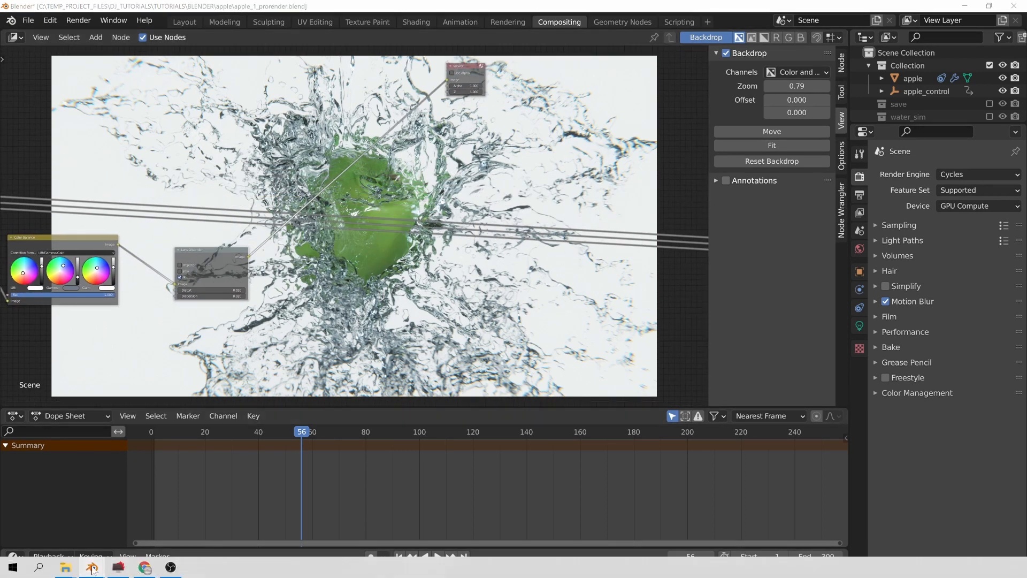
Bring up the Blender Render window and display the Viewer Node image in it
mouse_move(92, 567)
click(149, 536)
click(429, 92)
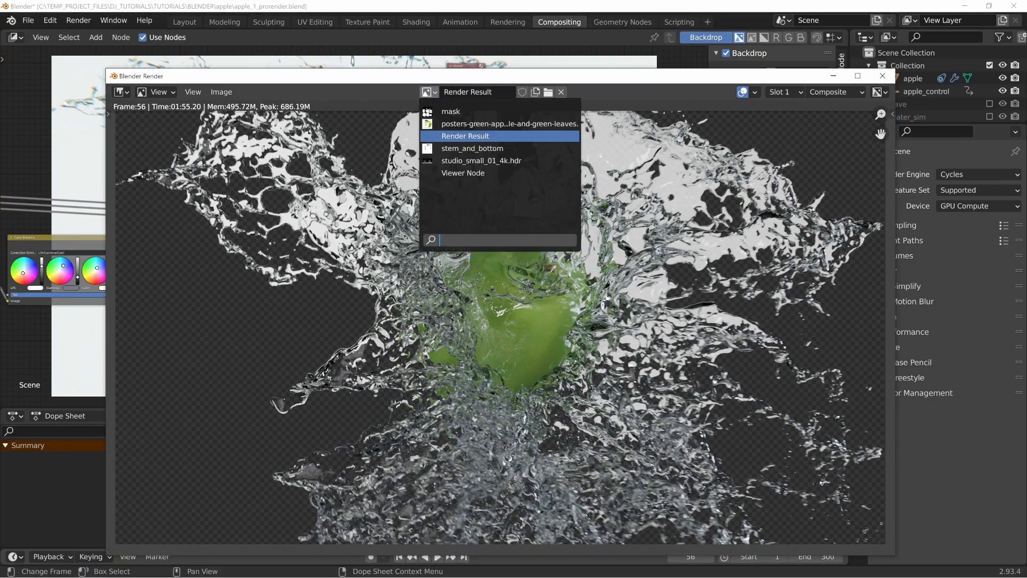
click(464, 173)
Reposition the render window and open the Save As file browser for the Viewer Node image
drag(539, 75, 454, 29)
click(136, 45)
click(140, 134)
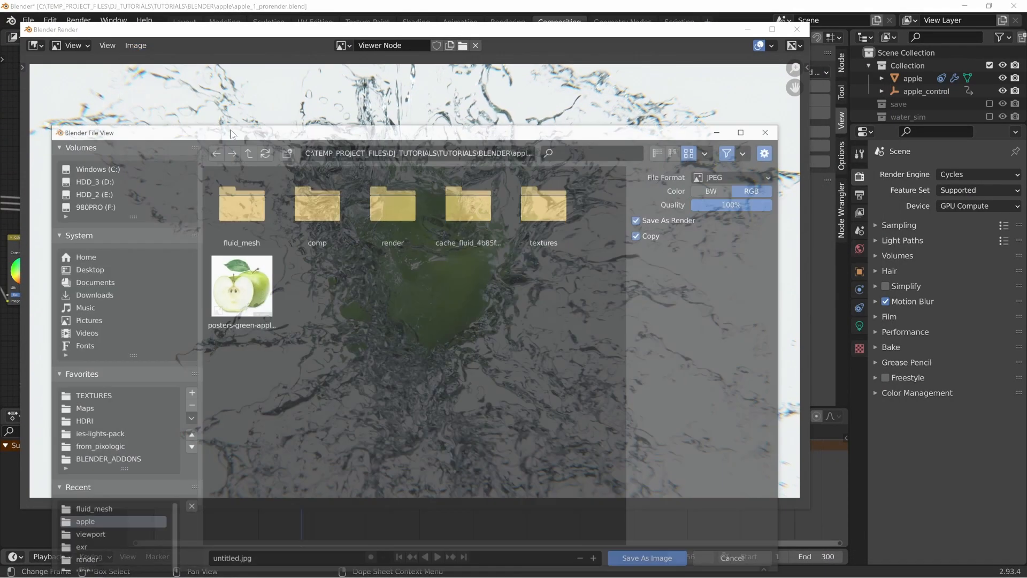